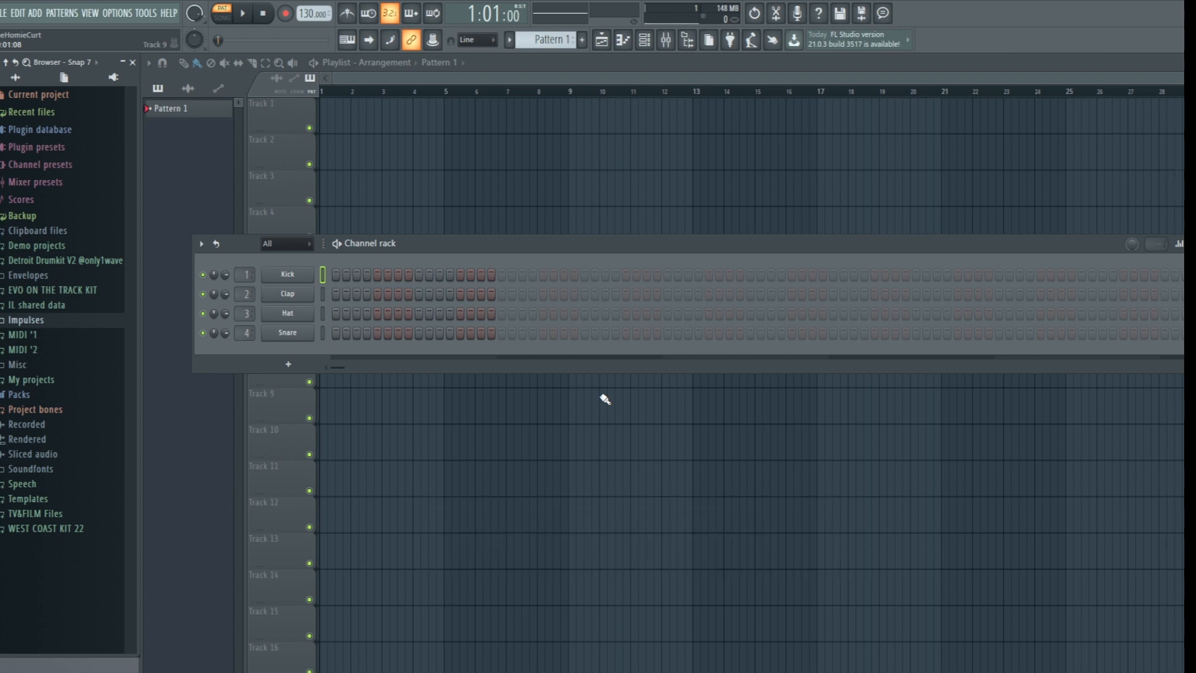
Delete the Snare, Hat and Clap channels from the channel rack, leaving only Kick.
{"action": "right_click", "coordinate": [308, 334]}
{"action": "left_click", "coordinate": [376, 471]}
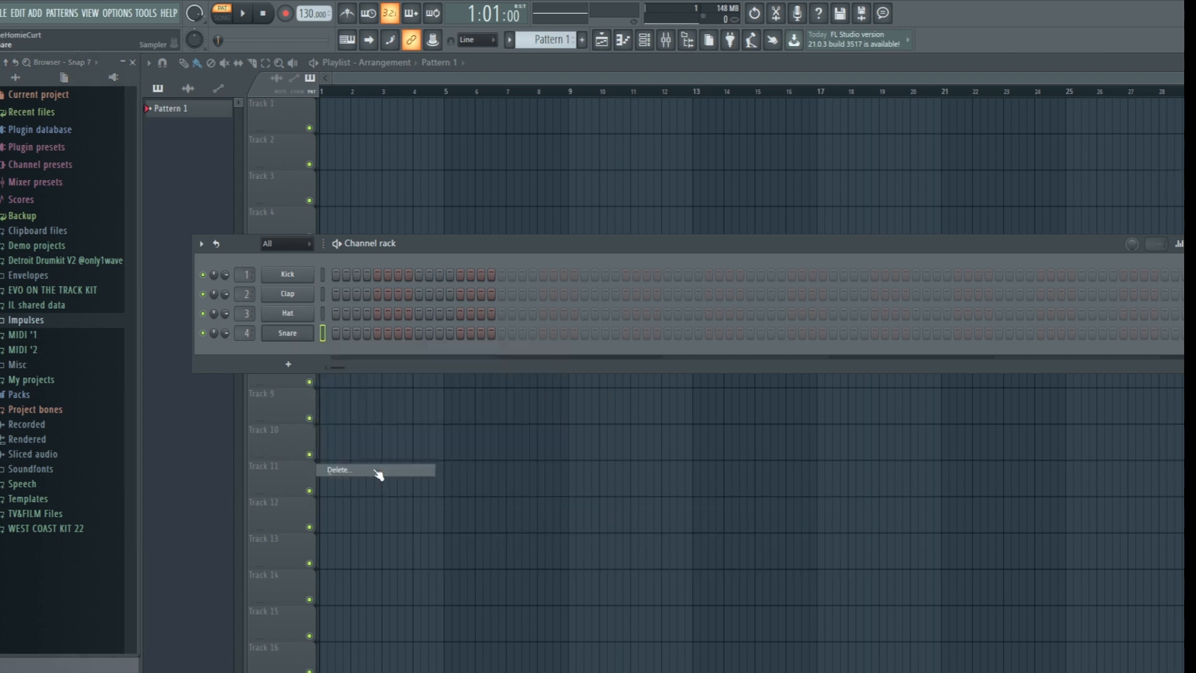
{"action": "left_click", "coordinate": [674, 386]}
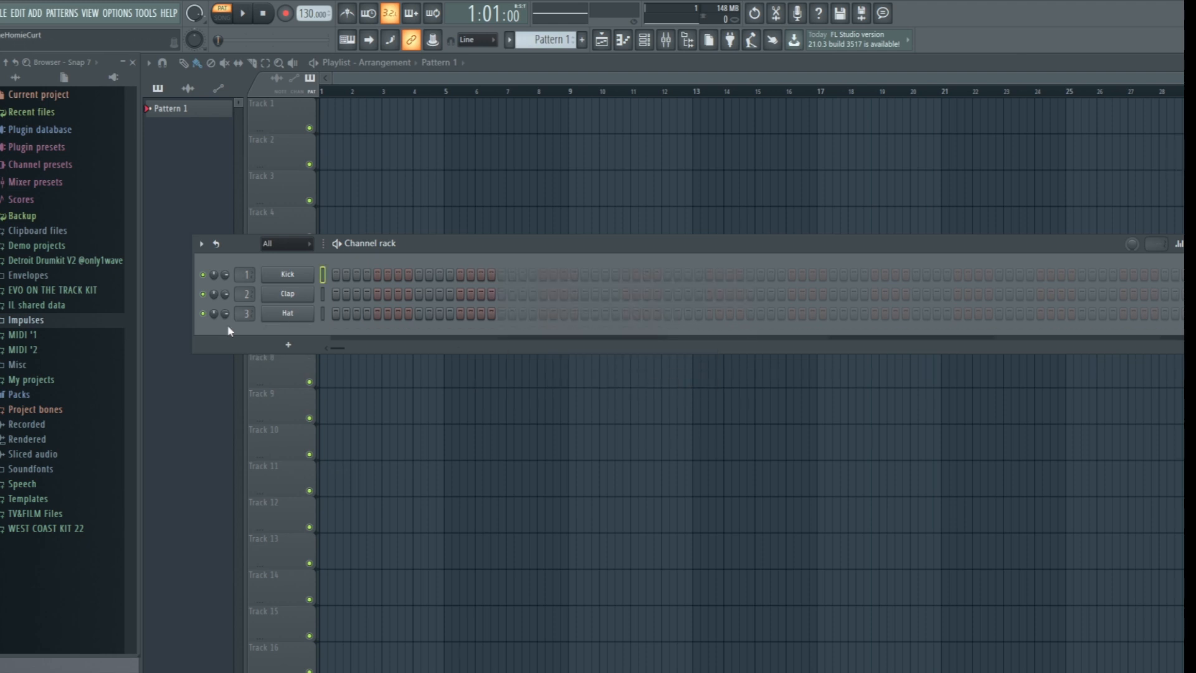
{"action": "right_click", "coordinate": [281, 318]}
{"action": "left_click", "coordinate": [399, 449]}
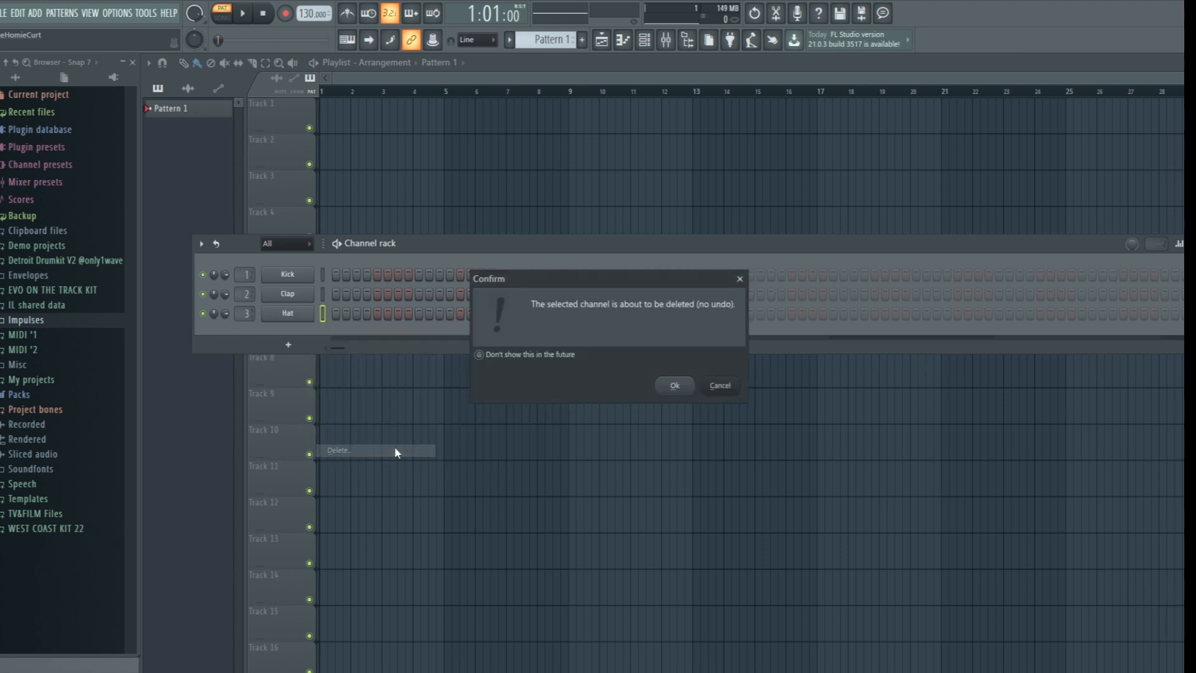
{"action": "left_click", "coordinate": [675, 386]}
{"action": "right_click", "coordinate": [306, 299]}
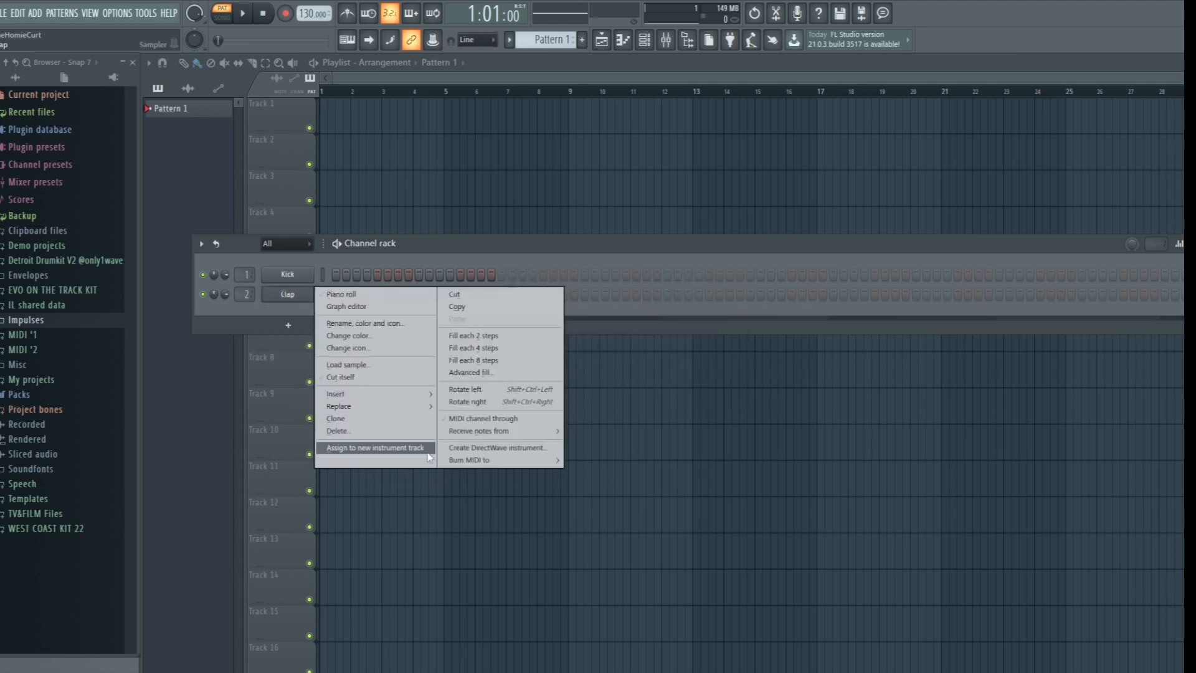
{"action": "left_click", "coordinate": [381, 431]}
{"action": "left_click", "coordinate": [665, 389]}
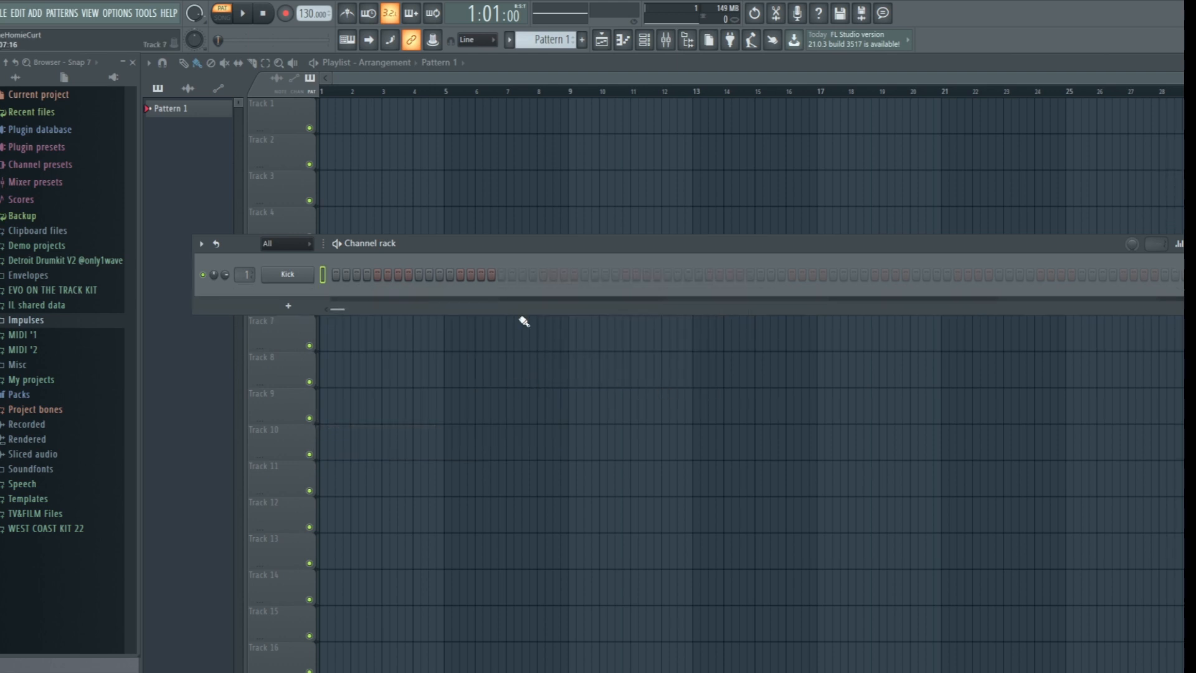
Set the project tempo to 105 BPM and load the Purity plugin in place of the Kick channel.
{"action": "left_click_drag", "start_coordinate": [308, 20], "coordinate": [308, 23]}
{"action": "left_click", "coordinate": [51, 130]}
{"action": "scroll", "coordinate": [60, 262], "scroll_direction": "down", "scroll_amount": 8}
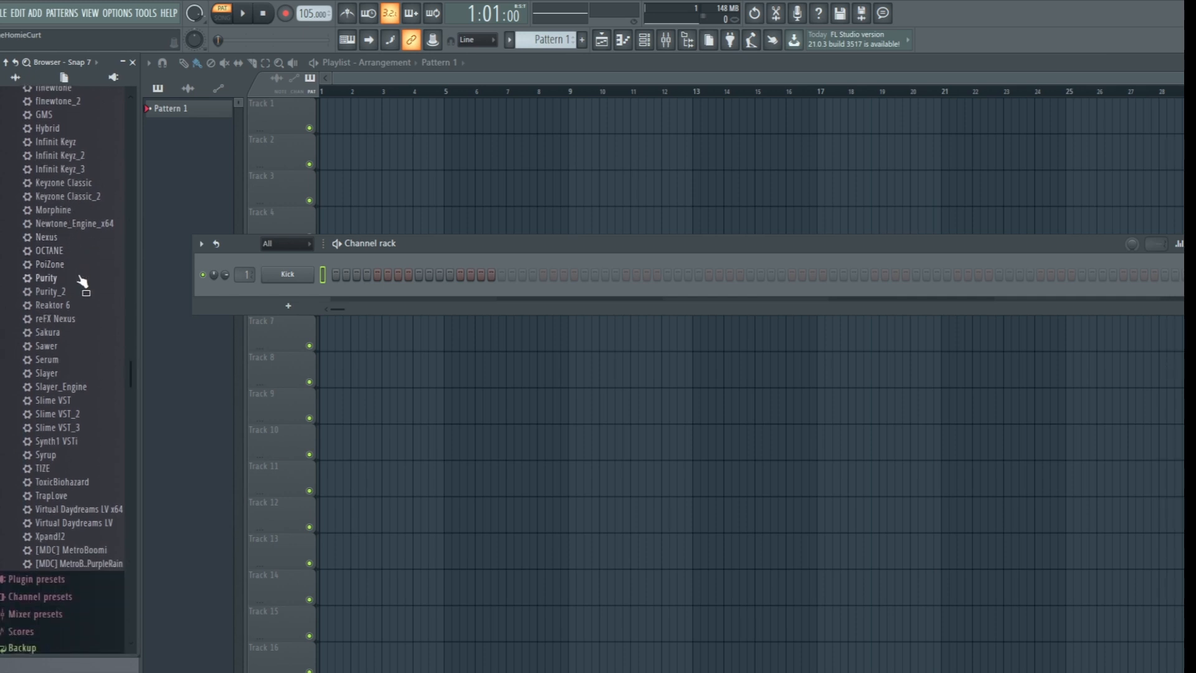
{"action": "scroll", "coordinate": [78, 268], "scroll_direction": "up", "scroll_amount": 2}
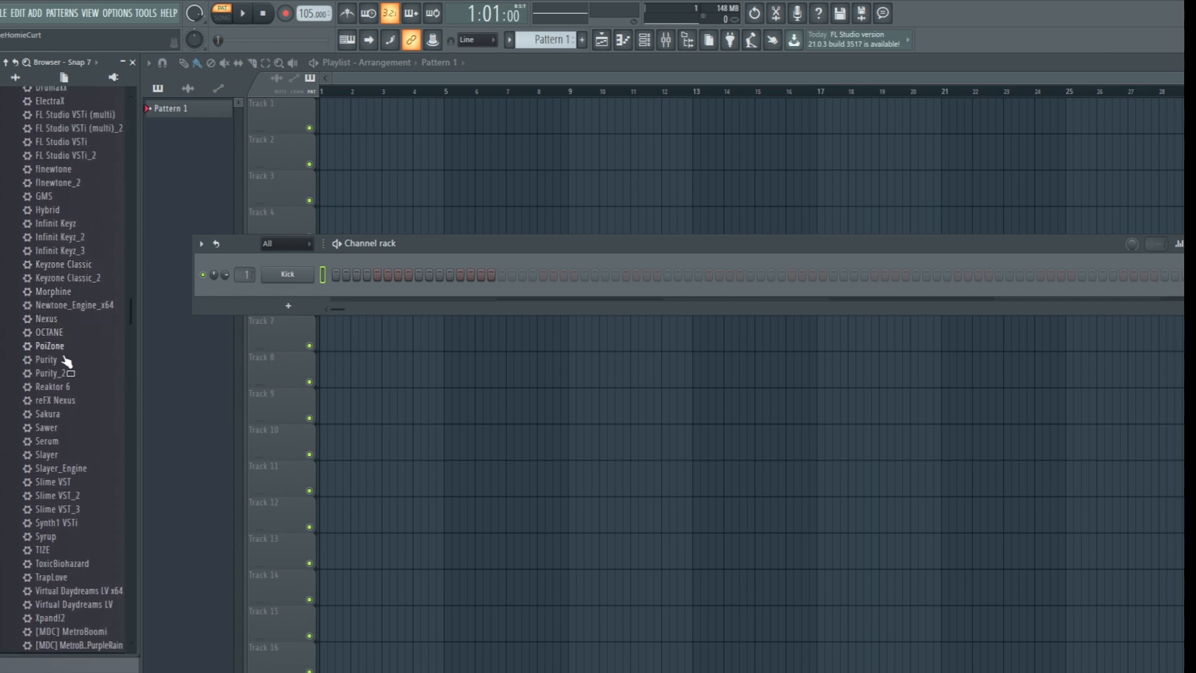
{"action": "left_click_drag", "start_coordinate": [59, 361], "coordinate": [305, 278]}
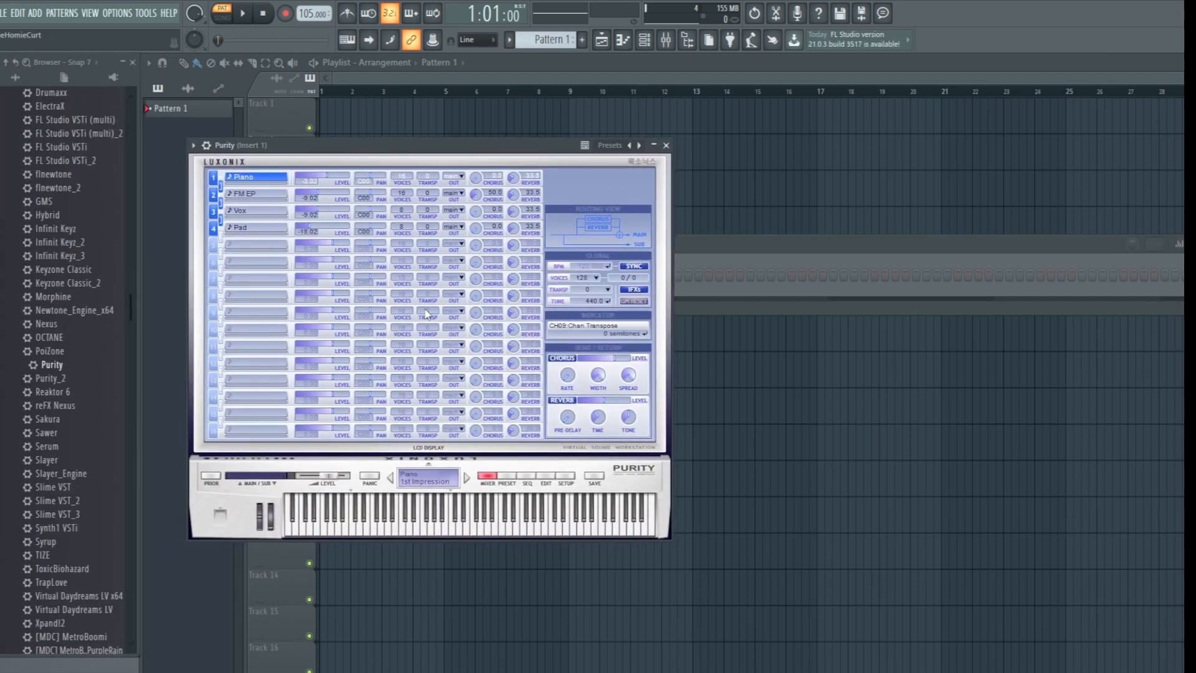
Audition several of Purity's Piano presets, settle on Chorus Hall and close the plugin window.
{"action": "left_click", "coordinate": [507, 476]}
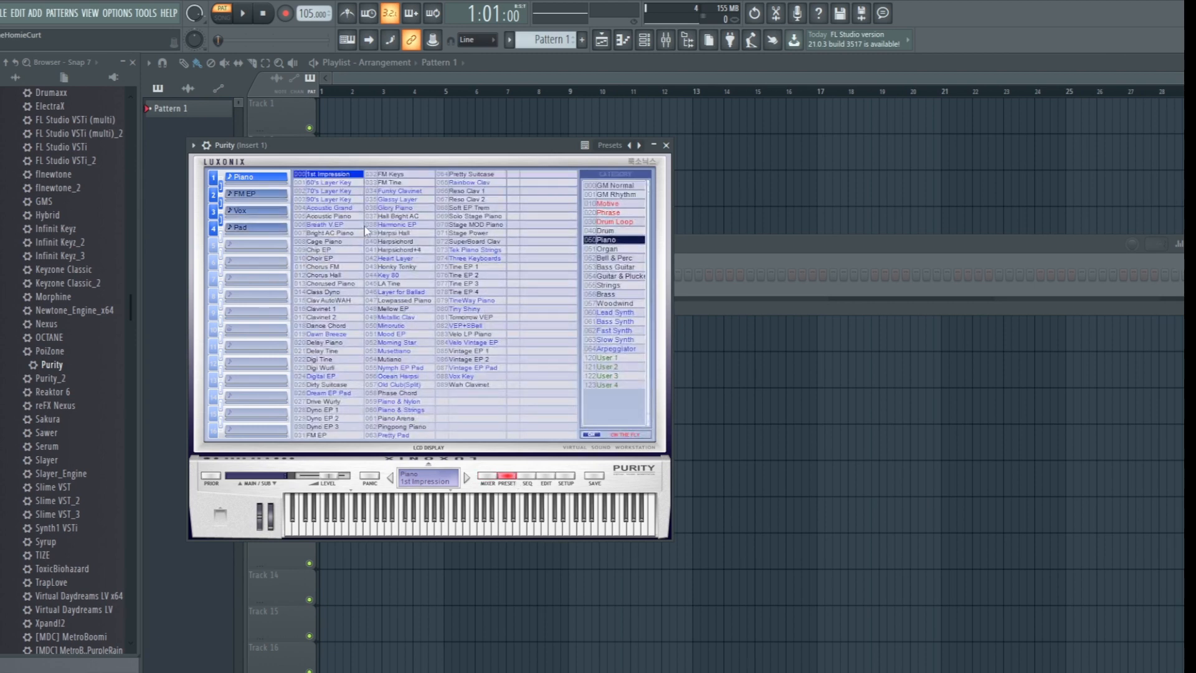
{"action": "left_click", "coordinate": [333, 235]}
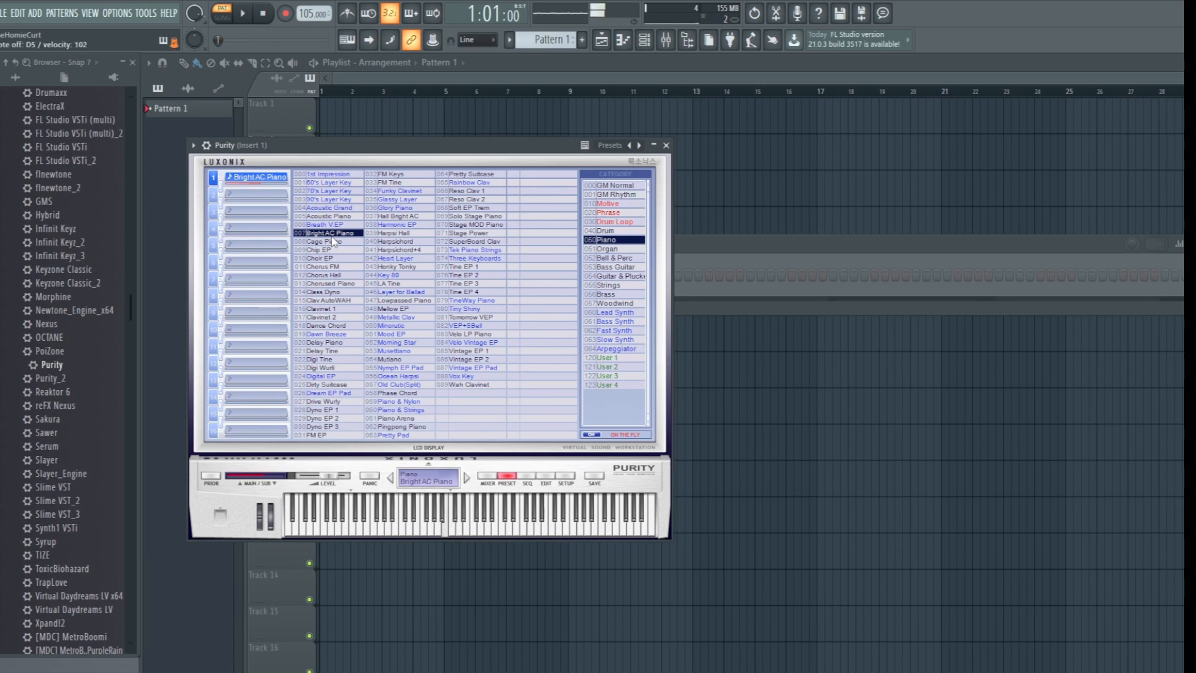
{"action": "left_click", "coordinate": [329, 266]}
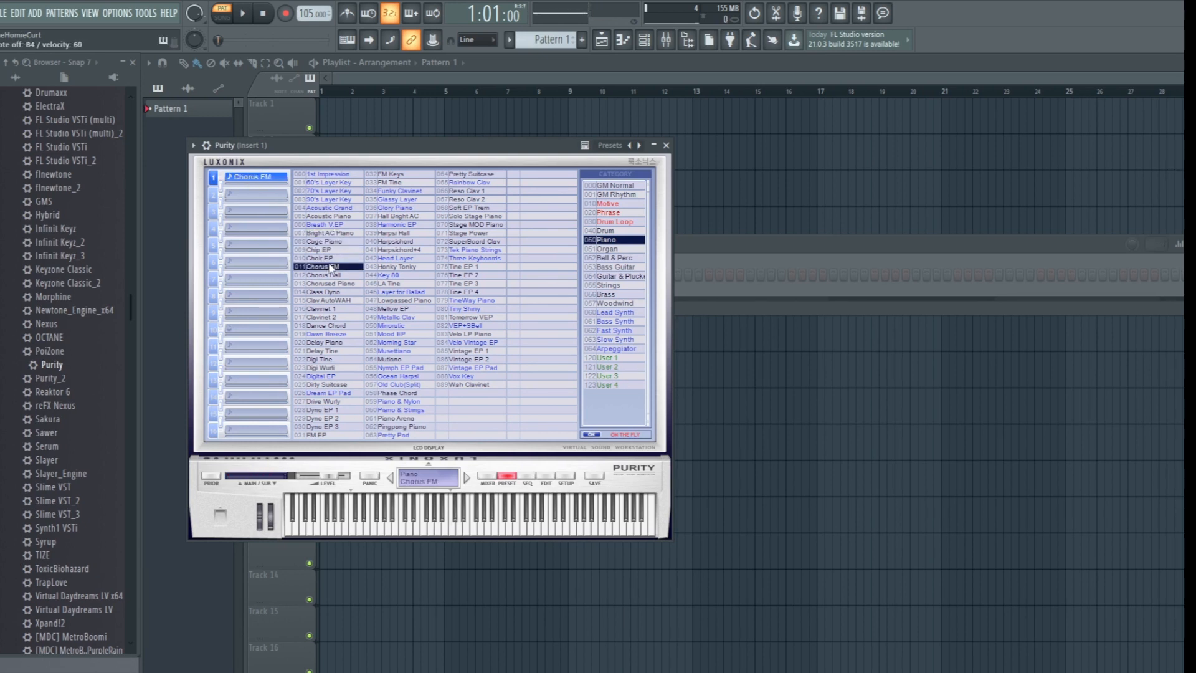
{"action": "left_click", "coordinate": [344, 275]}
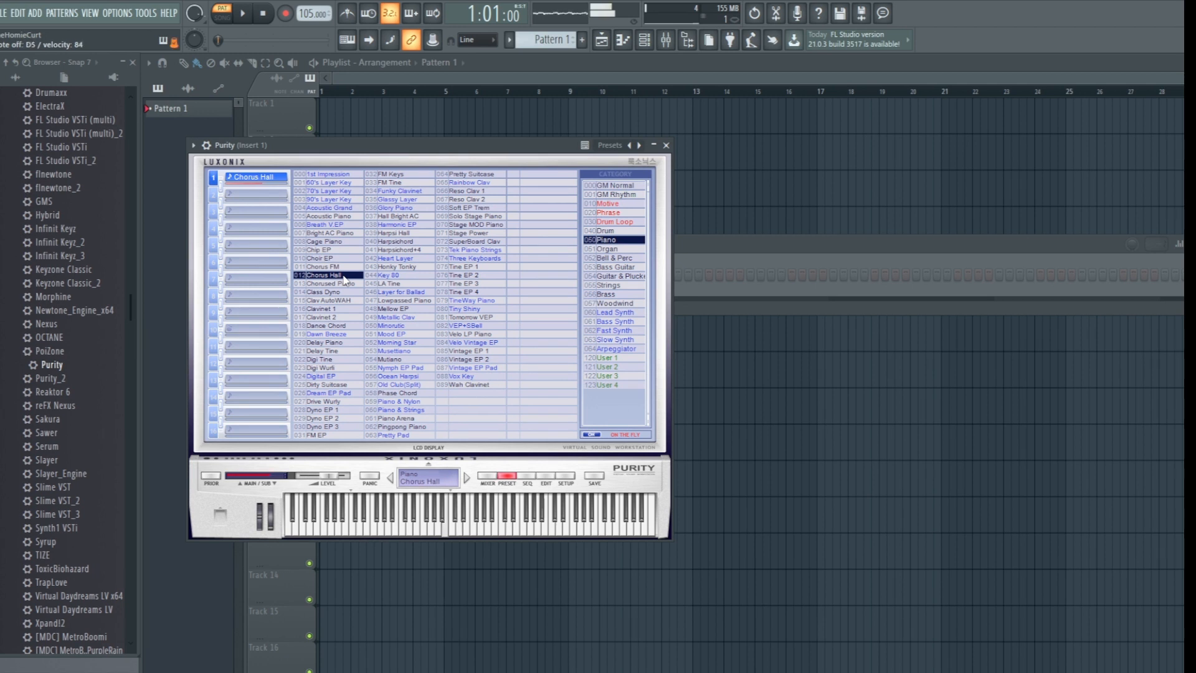
{"action": "left_click", "coordinate": [339, 301]}
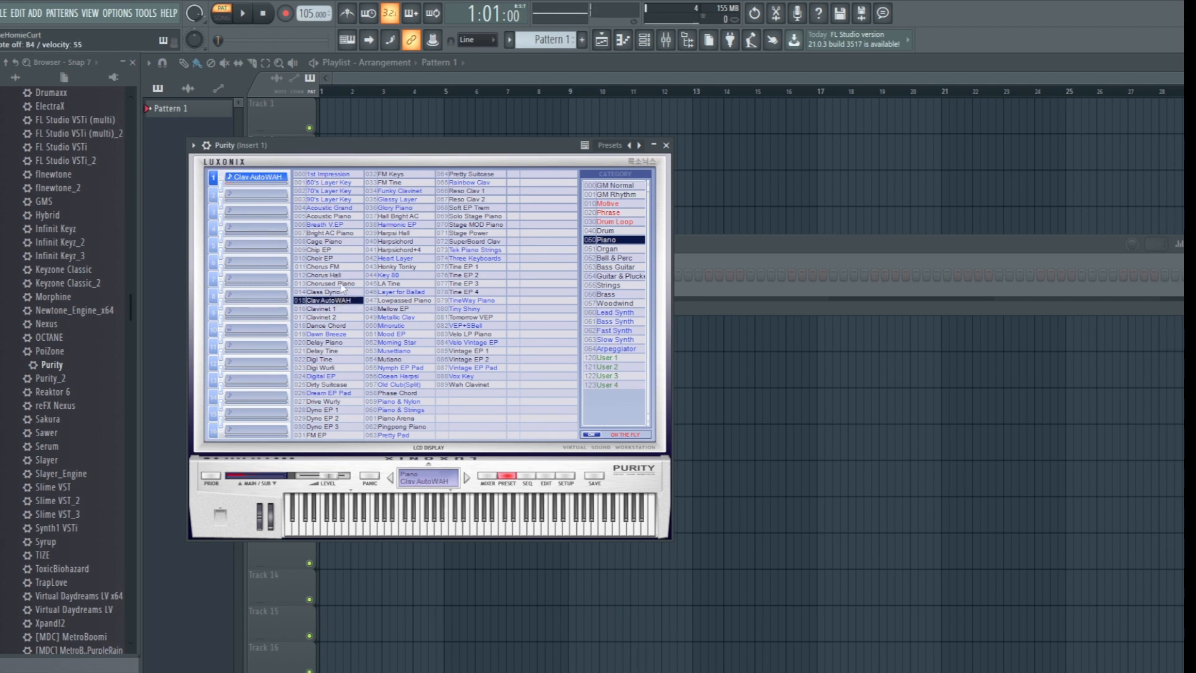
{"action": "left_click", "coordinate": [345, 276]}
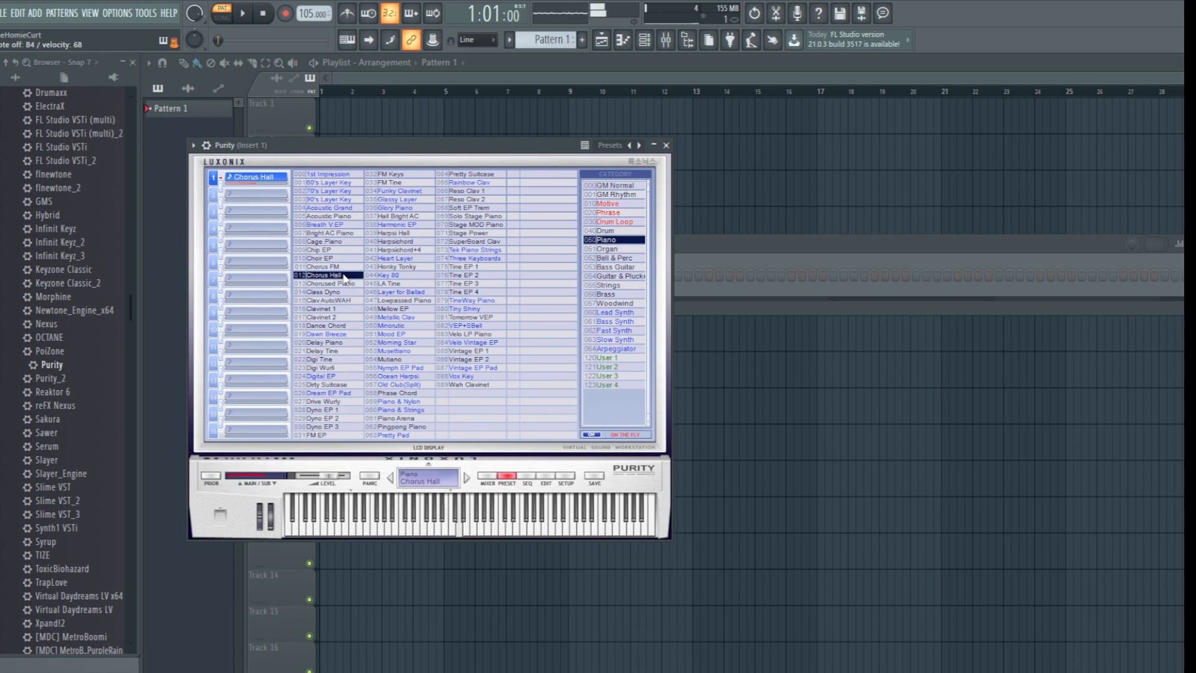
{"action": "left_click", "coordinate": [657, 146]}
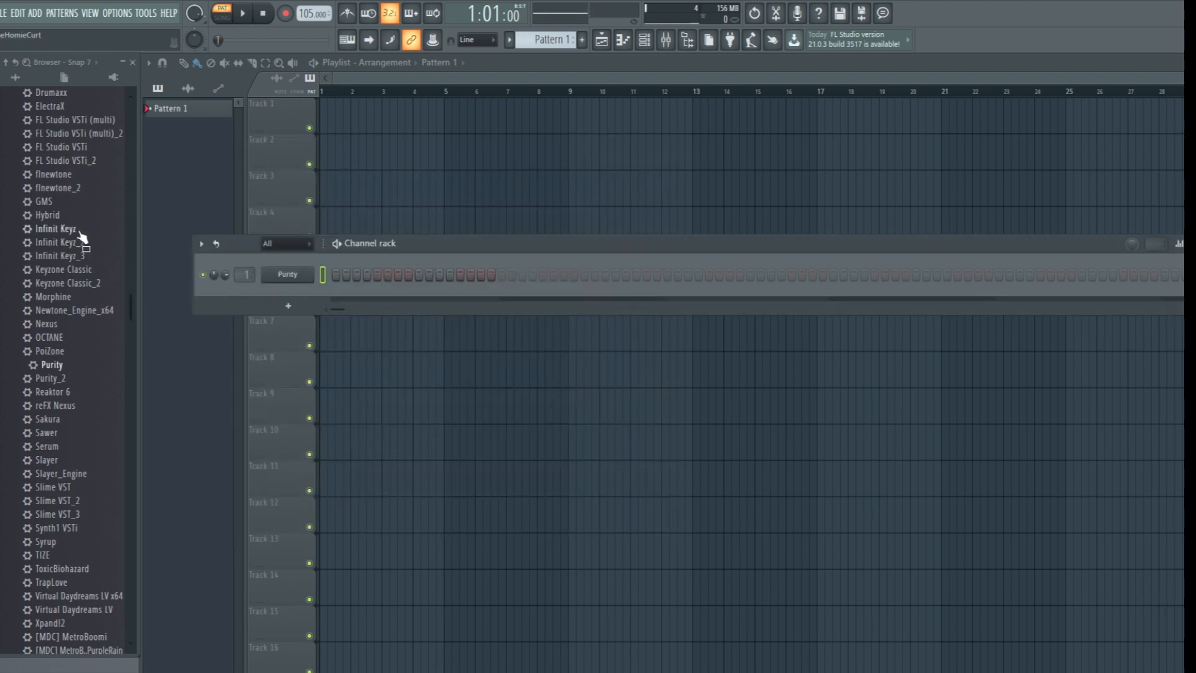
Add the Hybrid plugin as a new channel below Purity, close its window and collapse the plugin database.
{"action": "left_click_drag", "start_coordinate": [45, 215], "coordinate": [284, 293]}
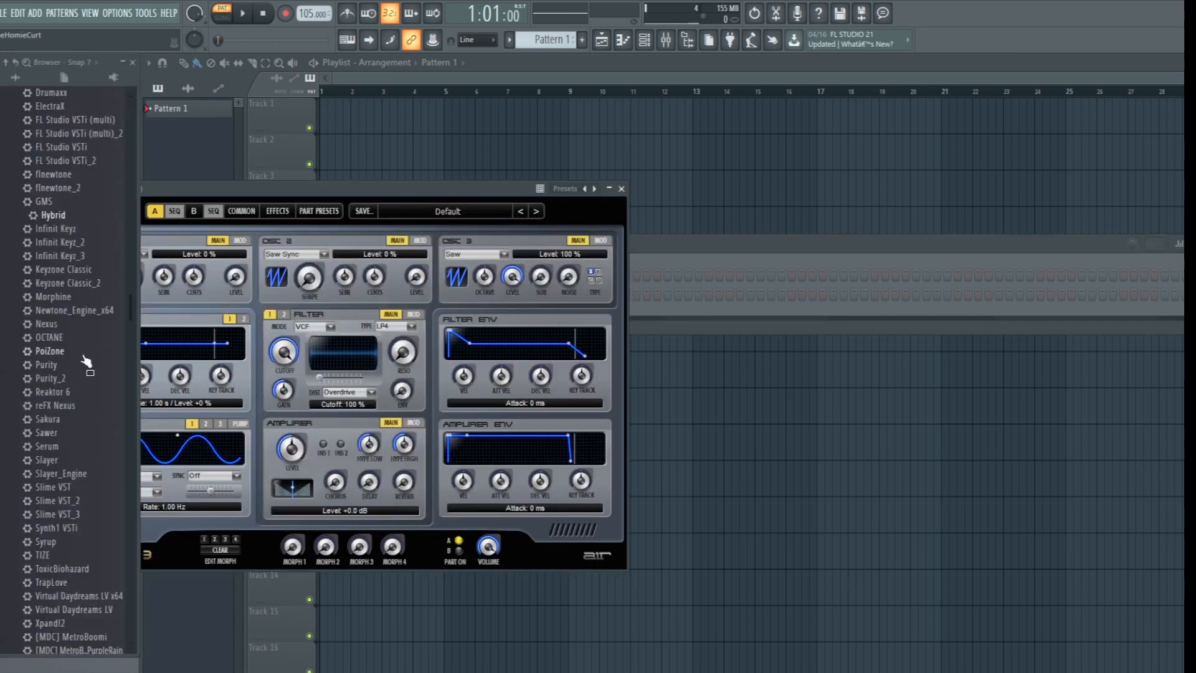
{"action": "left_click", "coordinate": [624, 189]}
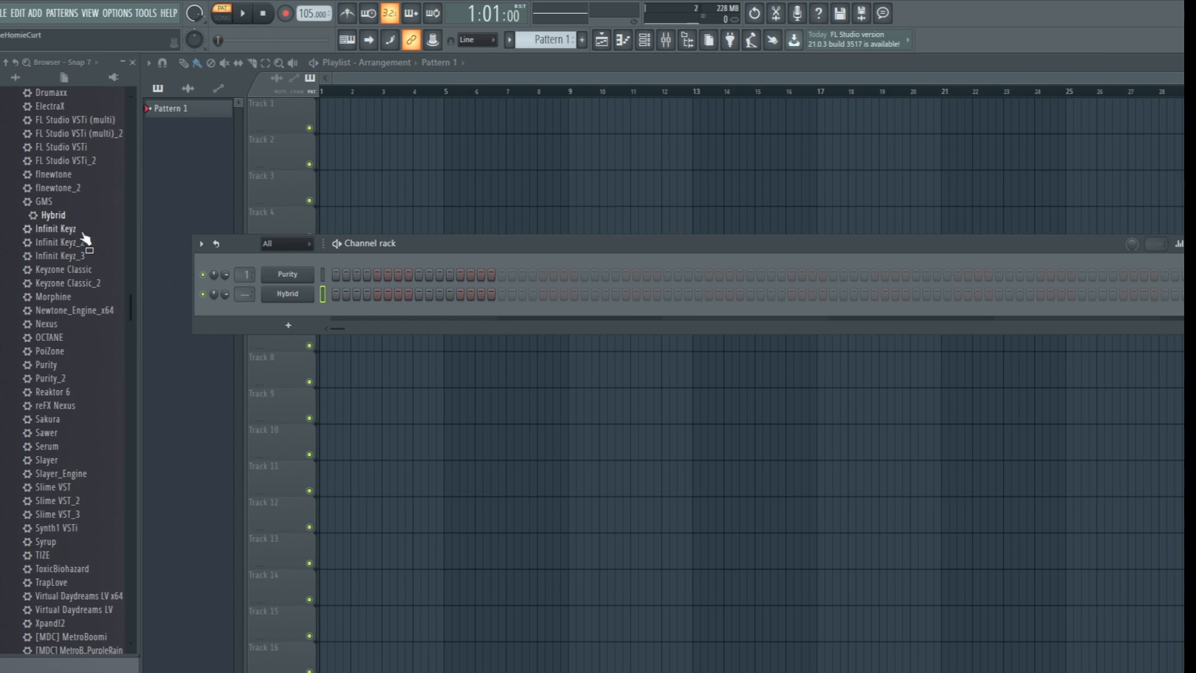
{"action": "scroll", "coordinate": [81, 237], "scroll_direction": "down", "scroll_amount": 5}
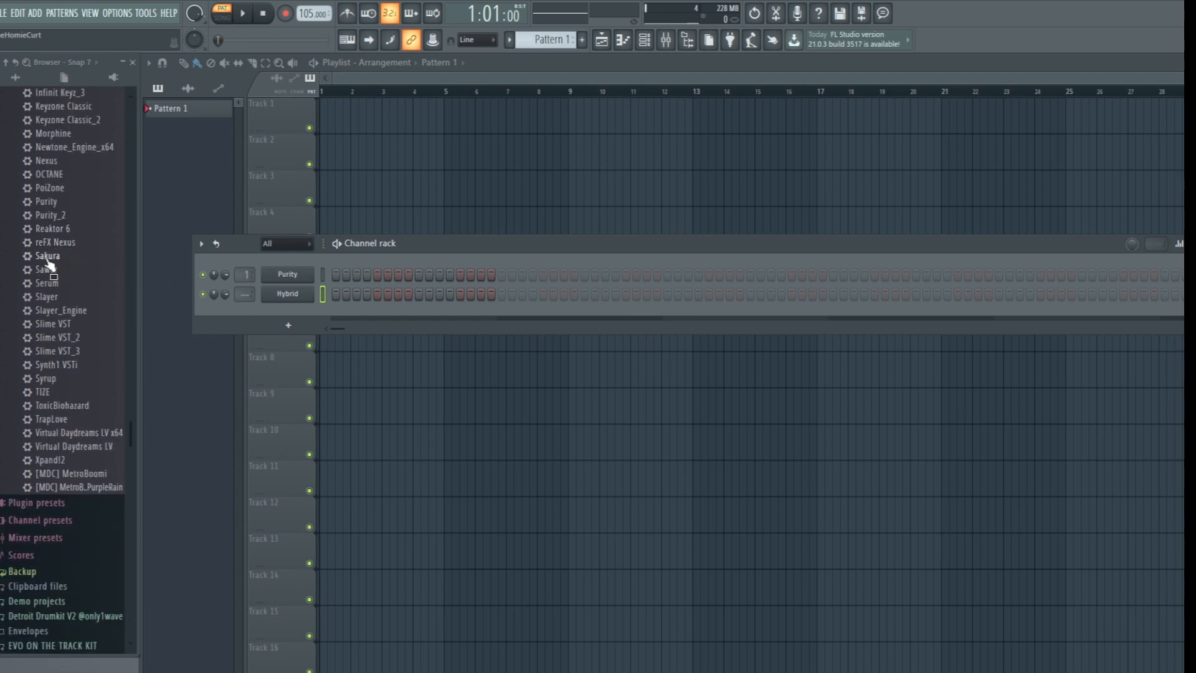
{"action": "scroll", "coordinate": [53, 343], "scroll_direction": "up", "scroll_amount": 10}
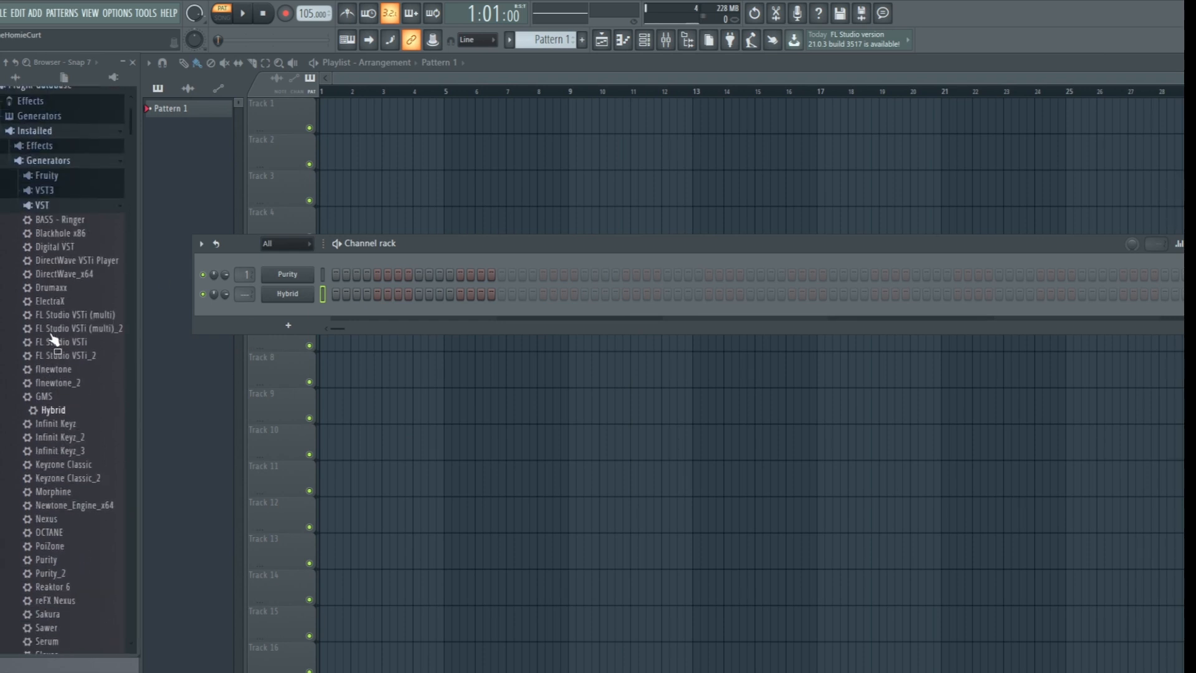
{"action": "left_click", "coordinate": [49, 178]}
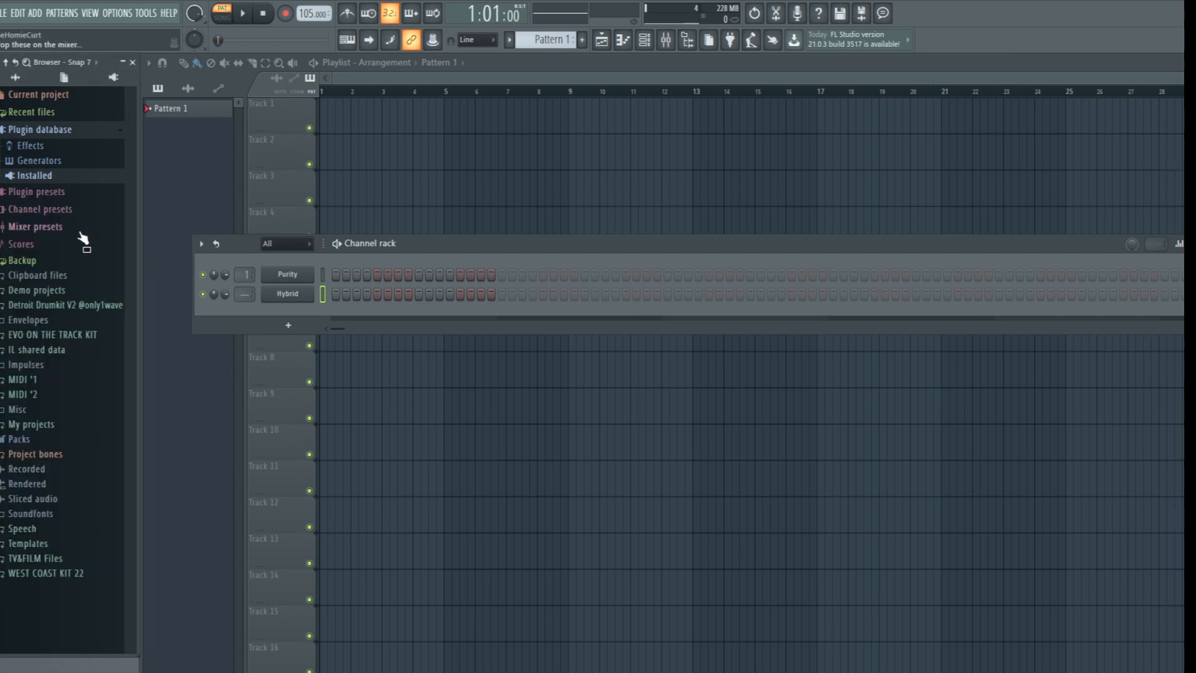
{"action": "left_click", "coordinate": [42, 131]}
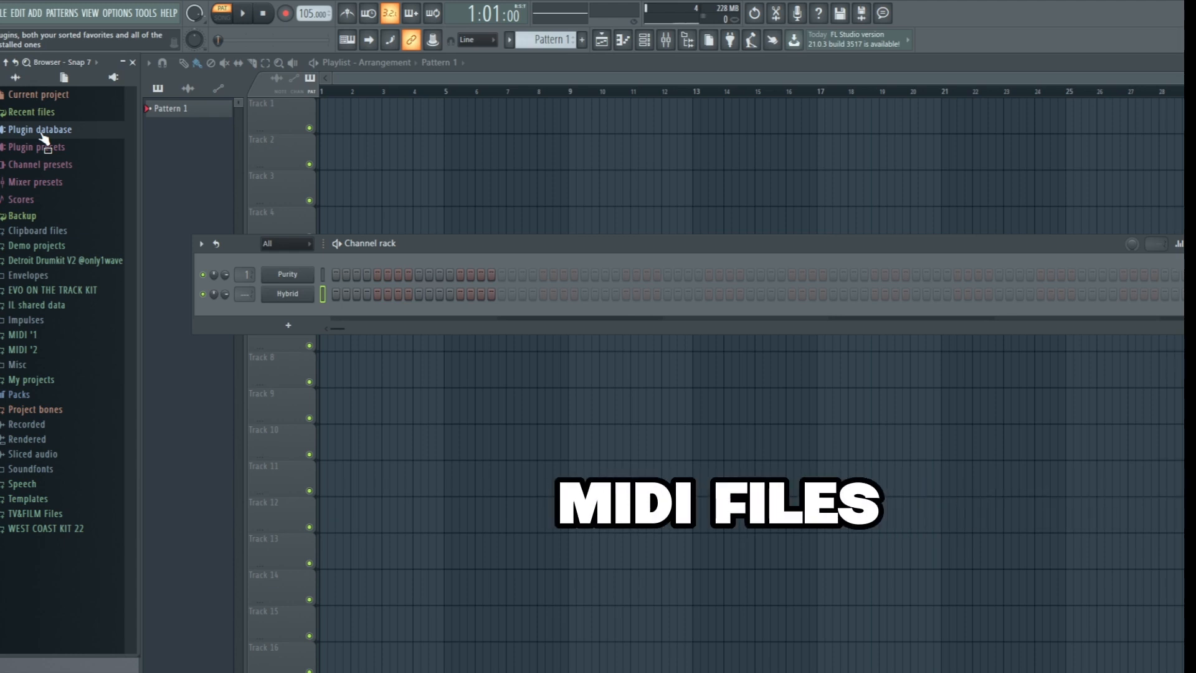
Open the 76 - West Coast Vol. 2 (MIDI Kit) folder inside MIDI '1 in the browser.
{"action": "left_click", "coordinate": [27, 335]}
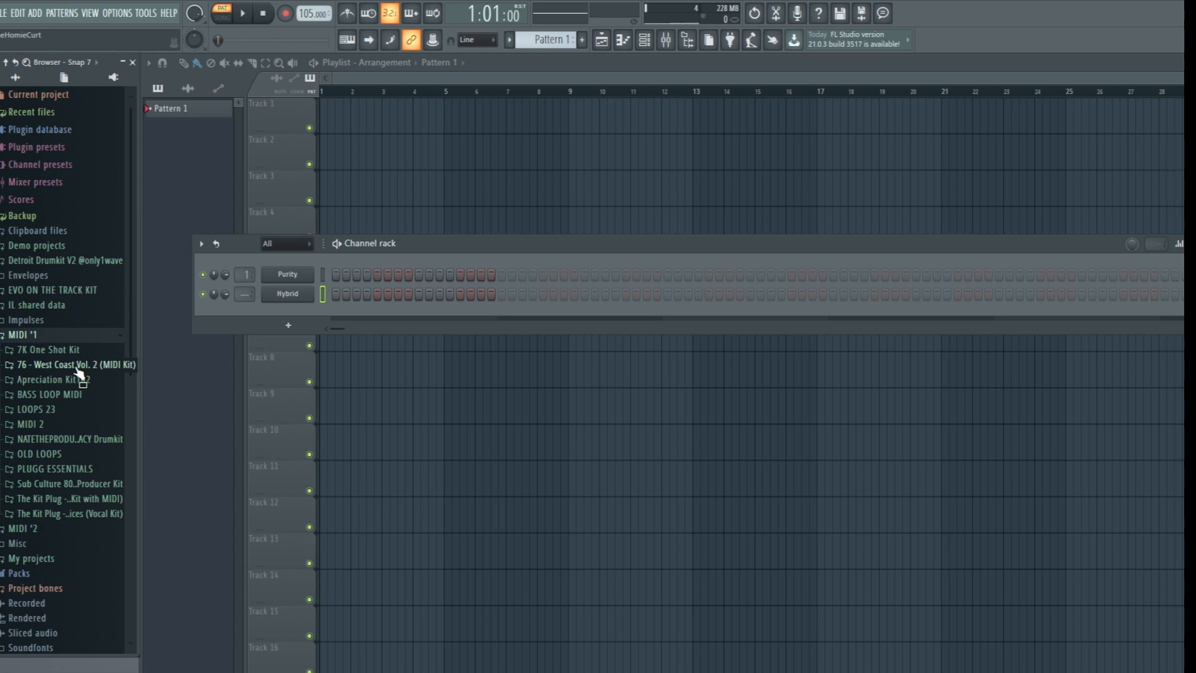
{"action": "left_click", "coordinate": [78, 366]}
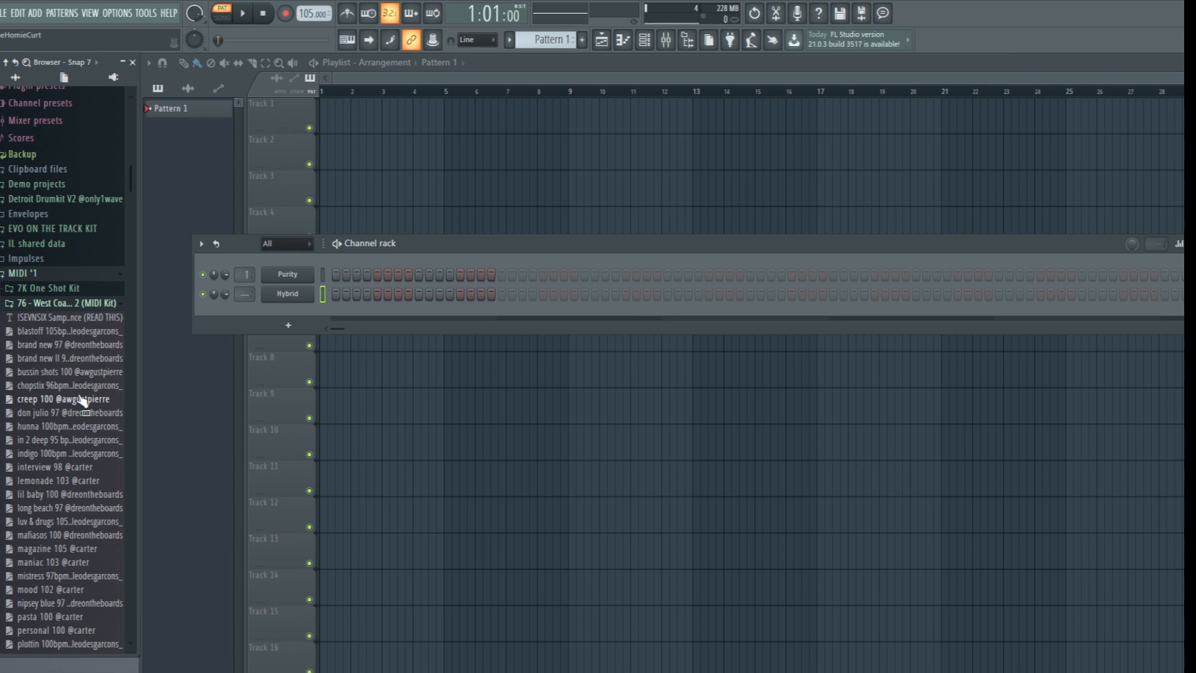
{"action": "scroll", "coordinate": [87, 409], "scroll_direction": "down", "scroll_amount": 3}
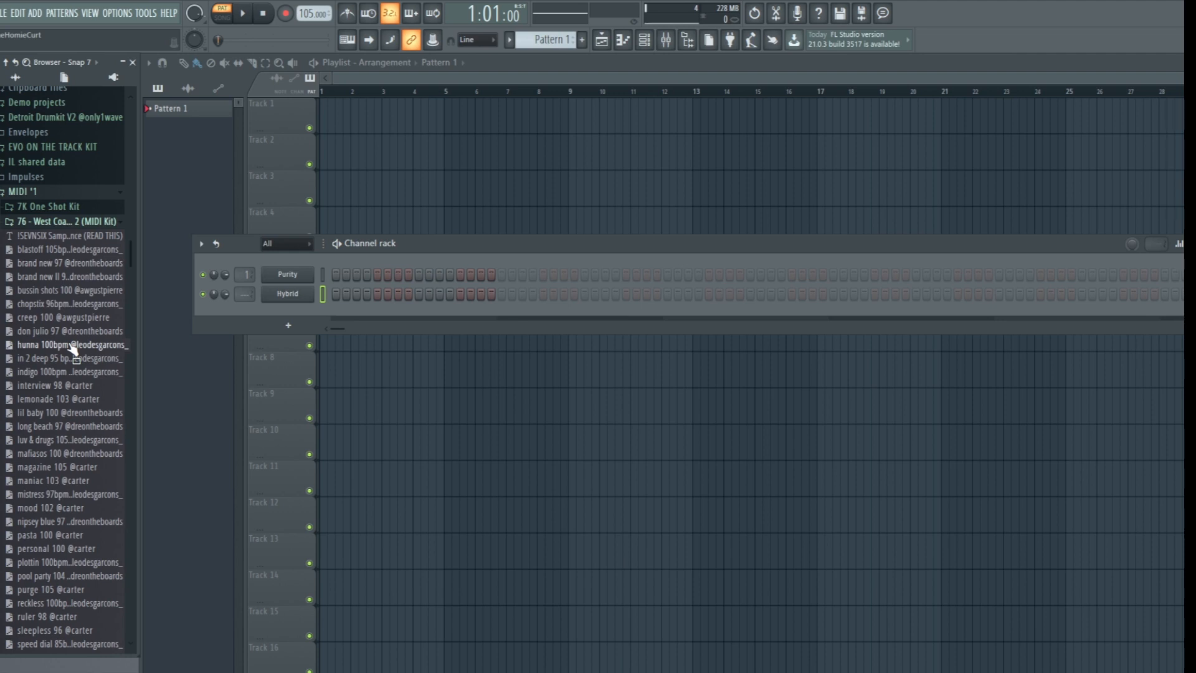
Audition the hunna 100bpm, don julio 97, indigo 100bpm and lil baby 100 MIDI files on the Purity channel.
{"action": "left_click_drag", "start_coordinate": [73, 349], "coordinate": [305, 274]}
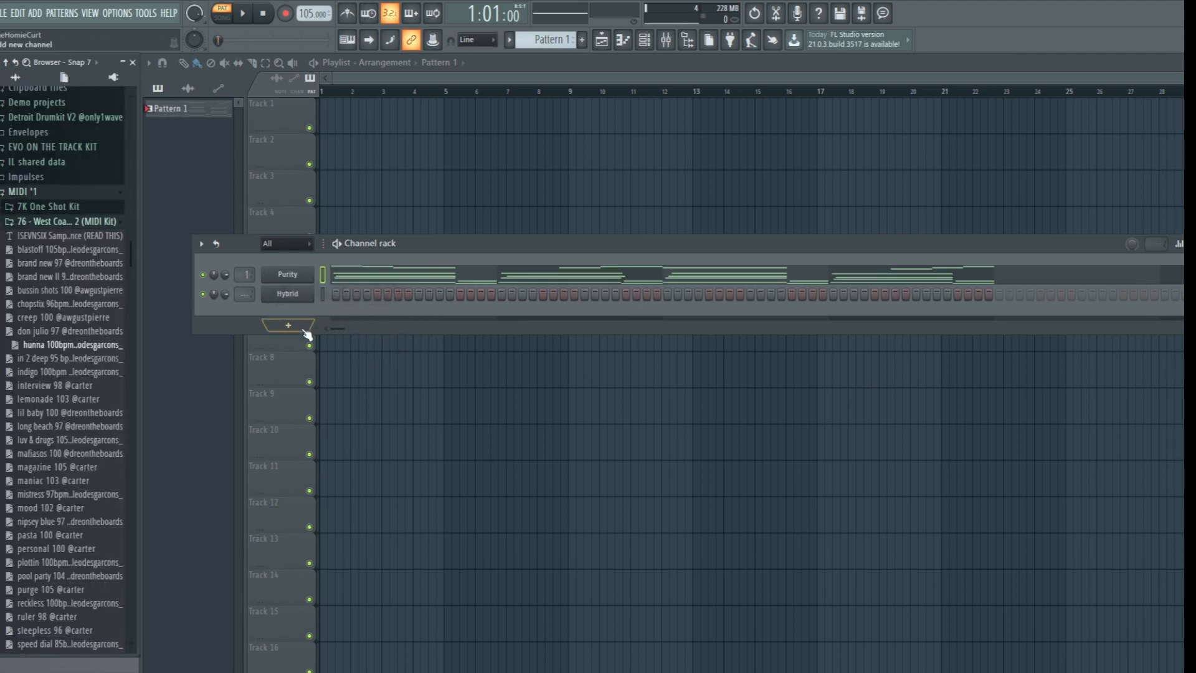
{"action": "key", "text": "space"}
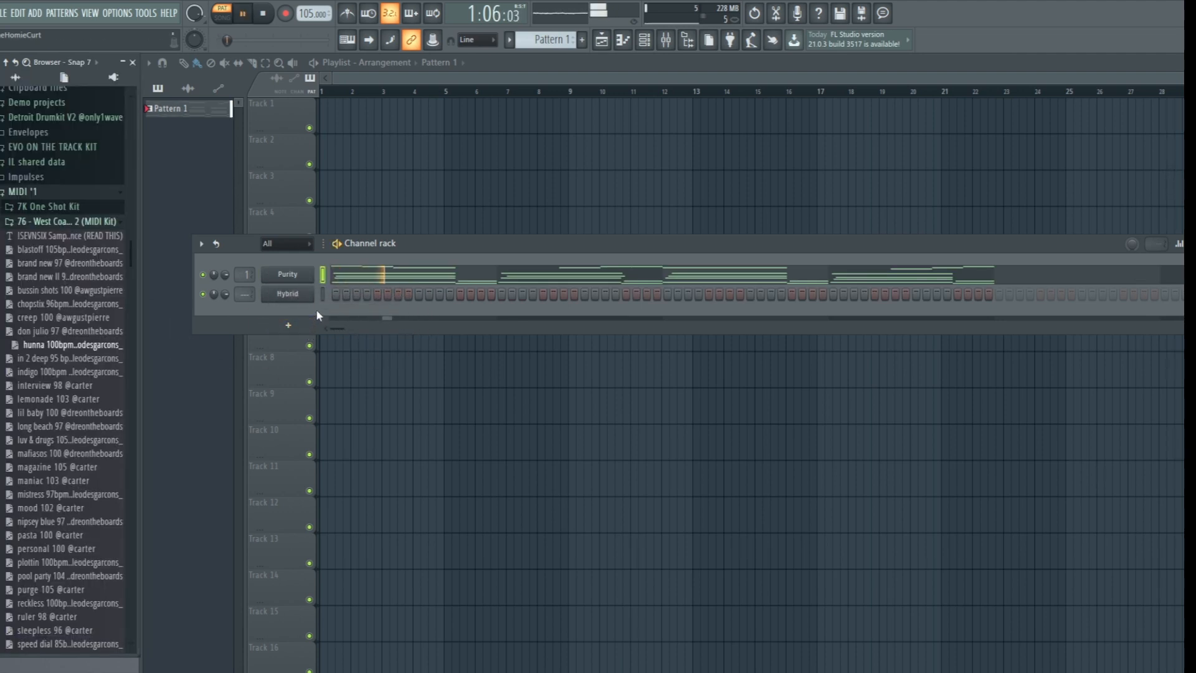
{"action": "key", "text": "space"}
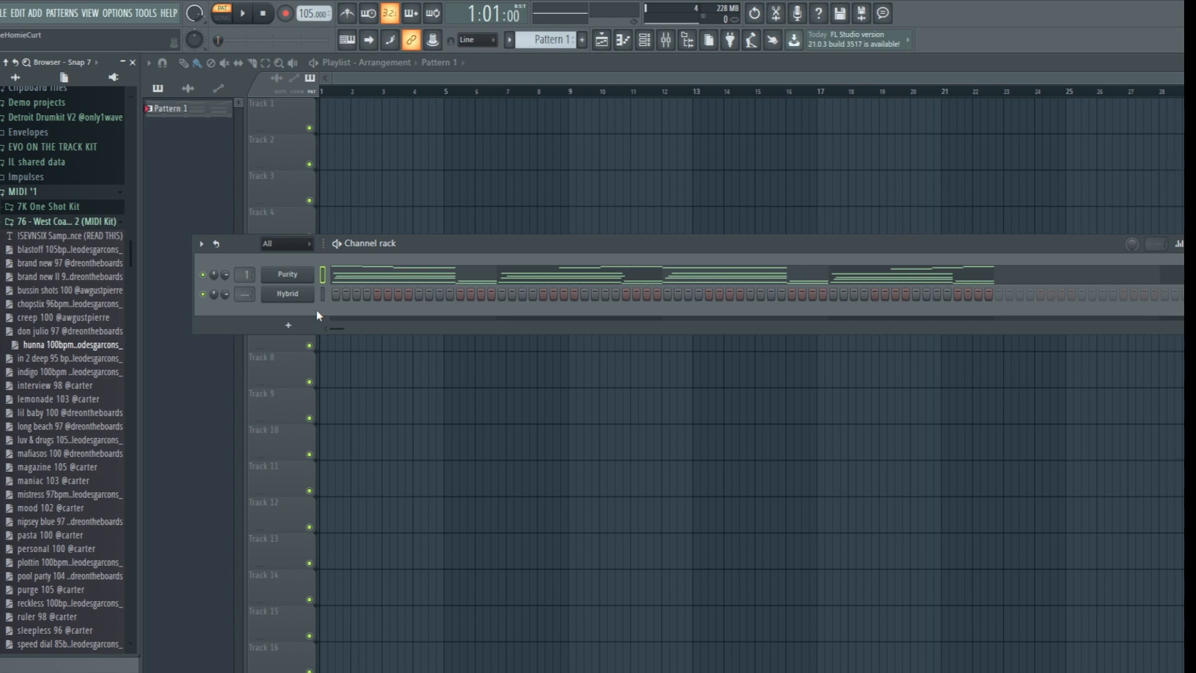
{"action": "key", "text": "space"}
{"action": "left_click_drag", "start_coordinate": [75, 330], "coordinate": [300, 282]}
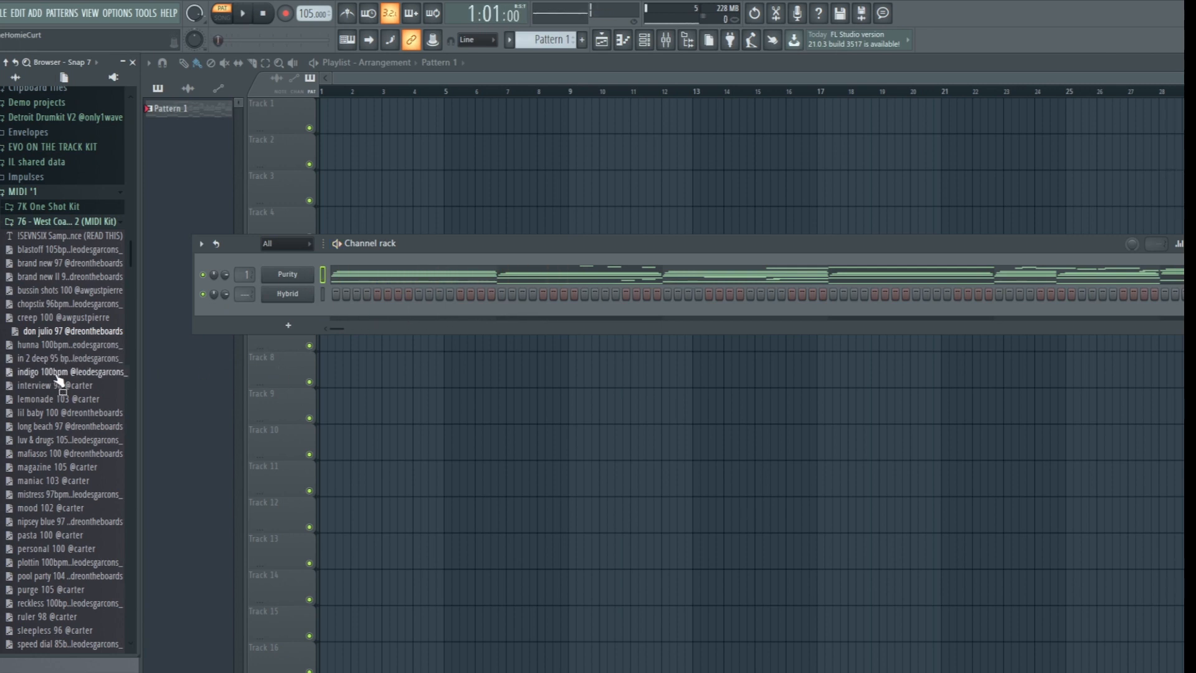
{"action": "left_click_drag", "start_coordinate": [59, 374], "coordinate": [290, 280]}
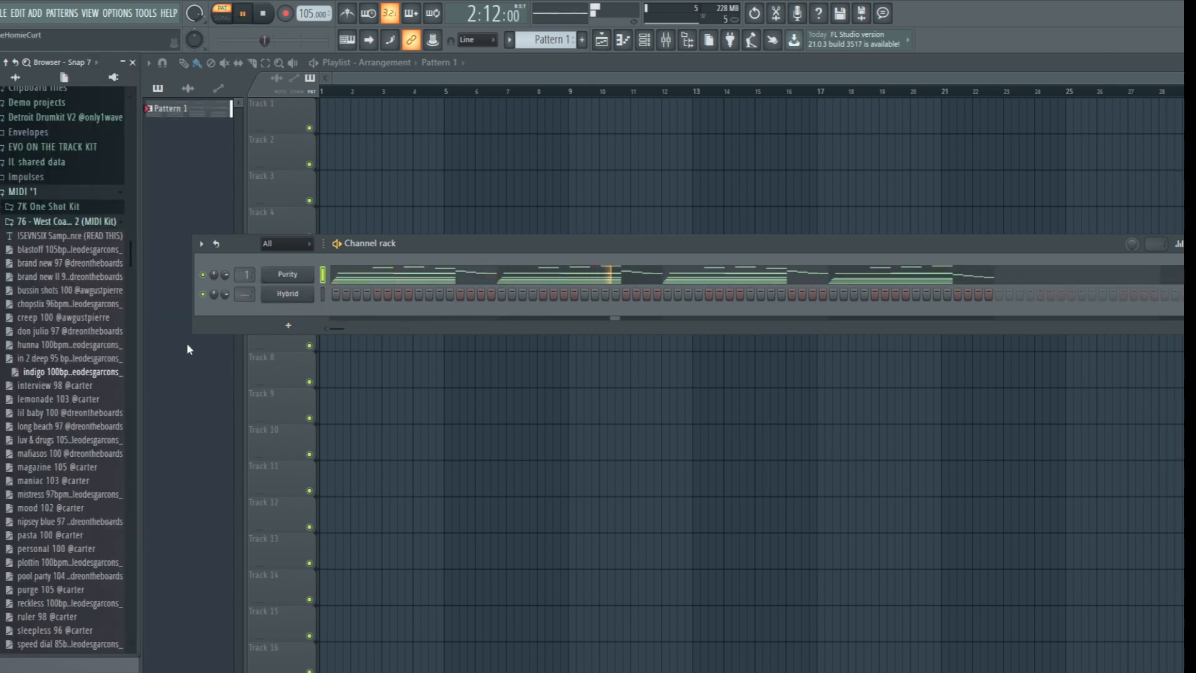
{"action": "left_click_drag", "start_coordinate": [68, 419], "coordinate": [288, 275]}
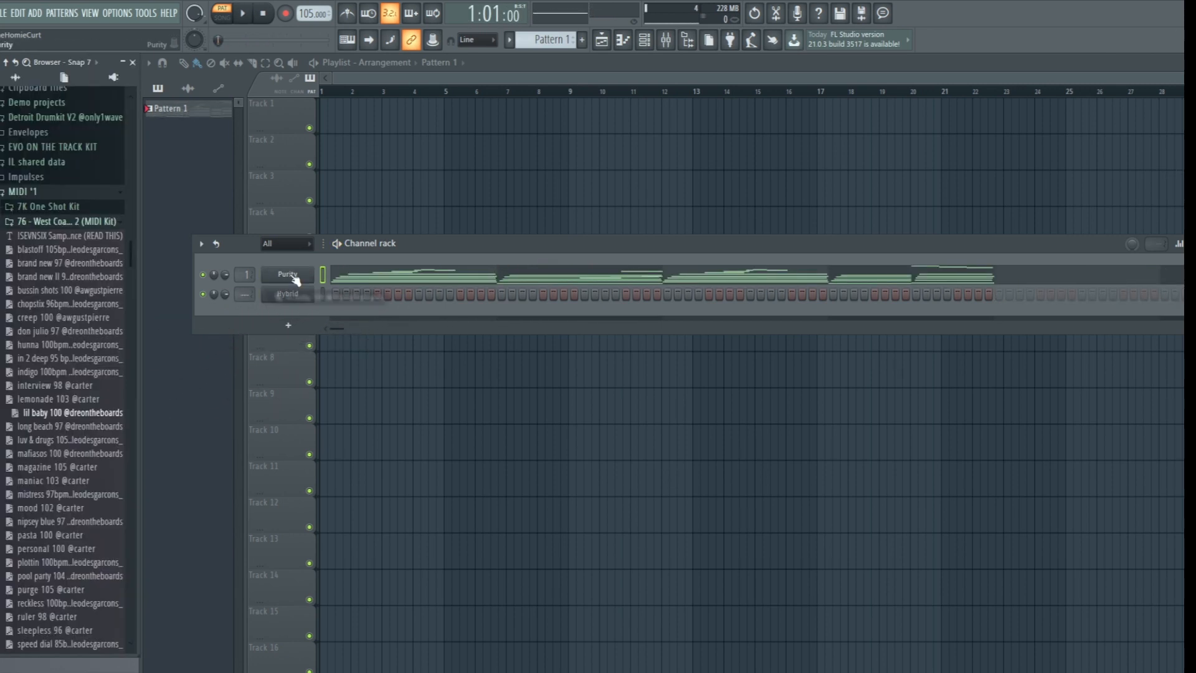
{"action": "key", "text": "space"}
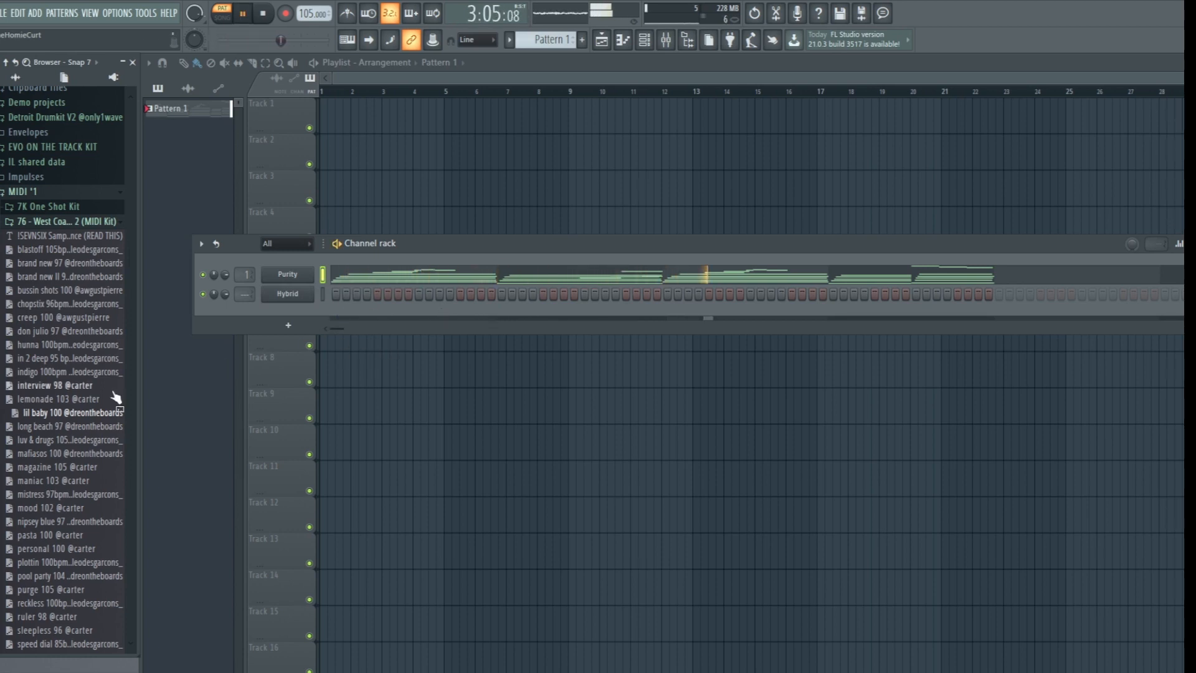
Load the luv & drugs 105 MIDI file onto the Purity channel and open its notes in the piano roll.
{"action": "left_click_drag", "start_coordinate": [68, 439], "coordinate": [293, 275]}
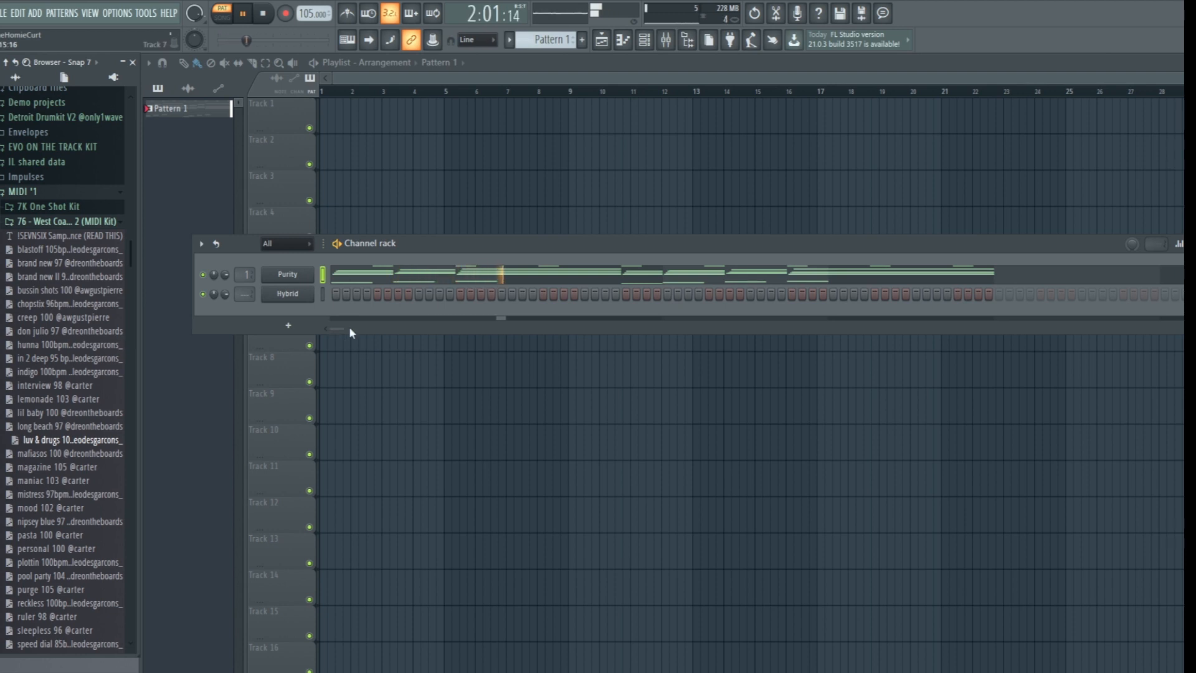
{"action": "left_click", "coordinate": [605, 271]}
{"action": "scroll", "coordinate": [729, 241], "scroll_direction": "down", "scroll_amount": 4}
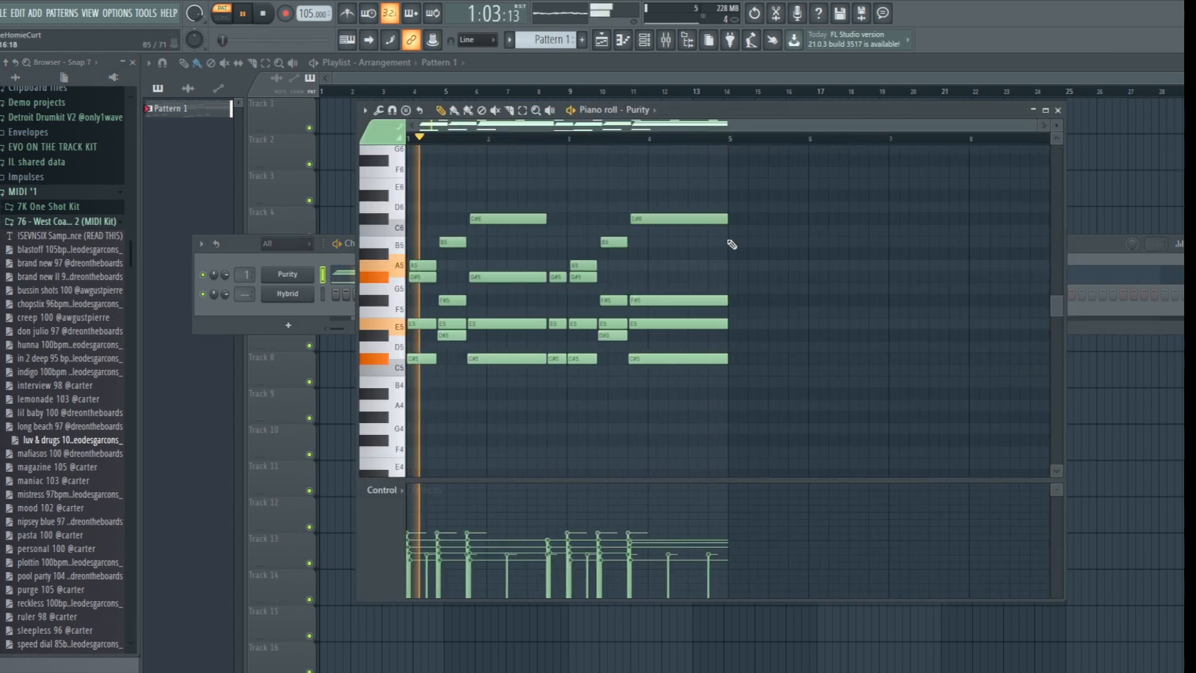
Shorten the last chord of the Purity melody so that its notes end halfway through bar 4.
{"action": "scroll", "coordinate": [729, 241], "scroll_direction": "up", "scroll_amount": 1}
{"action": "left_click_drag", "start_coordinate": [750, 201], "coordinate": [697, 402]}
{"action": "scroll", "coordinate": [698, 399], "scroll_direction": "up", "scroll_amount": 4}
{"action": "left_click_drag", "start_coordinate": [842, 254], "coordinate": [650, 256]}
Add a C#5 note and a slightly later, overlapping F#5 note in the second half of bar 4.
{"action": "left_click", "coordinate": [753, 335]}
{"action": "left_click_drag", "start_coordinate": [752, 334], "coordinate": [699, 394]}
{"action": "left_click_drag", "start_coordinate": [719, 394], "coordinate": [749, 393]}
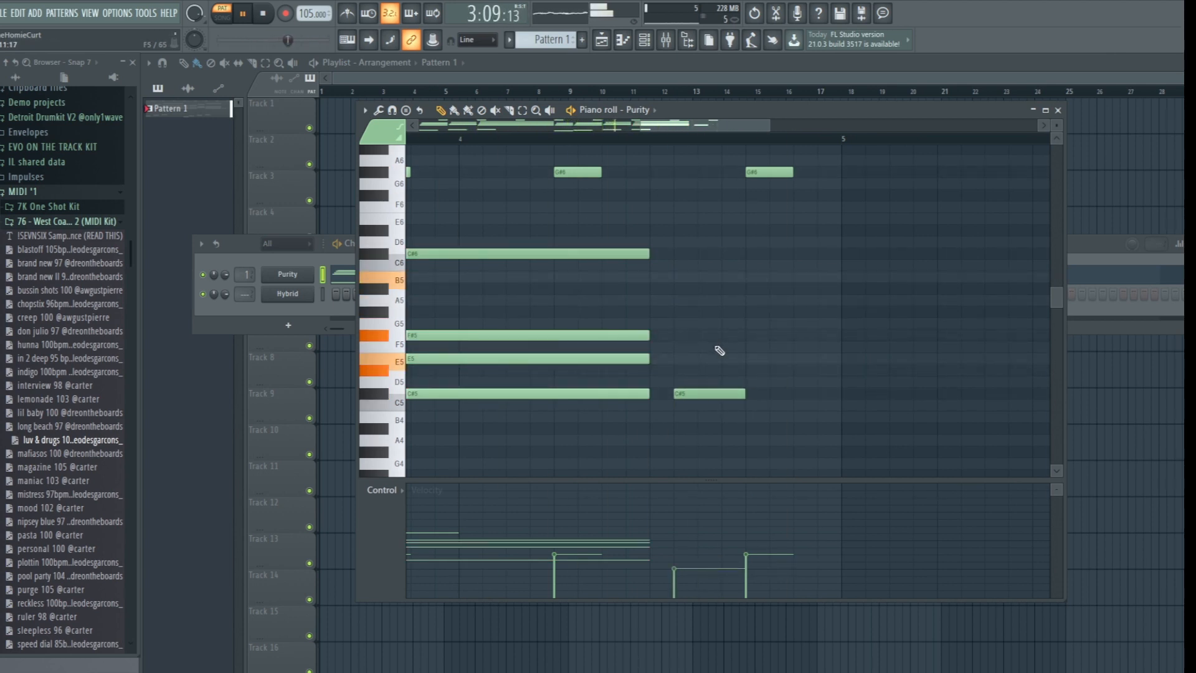
{"action": "left_click", "coordinate": [710, 336]}
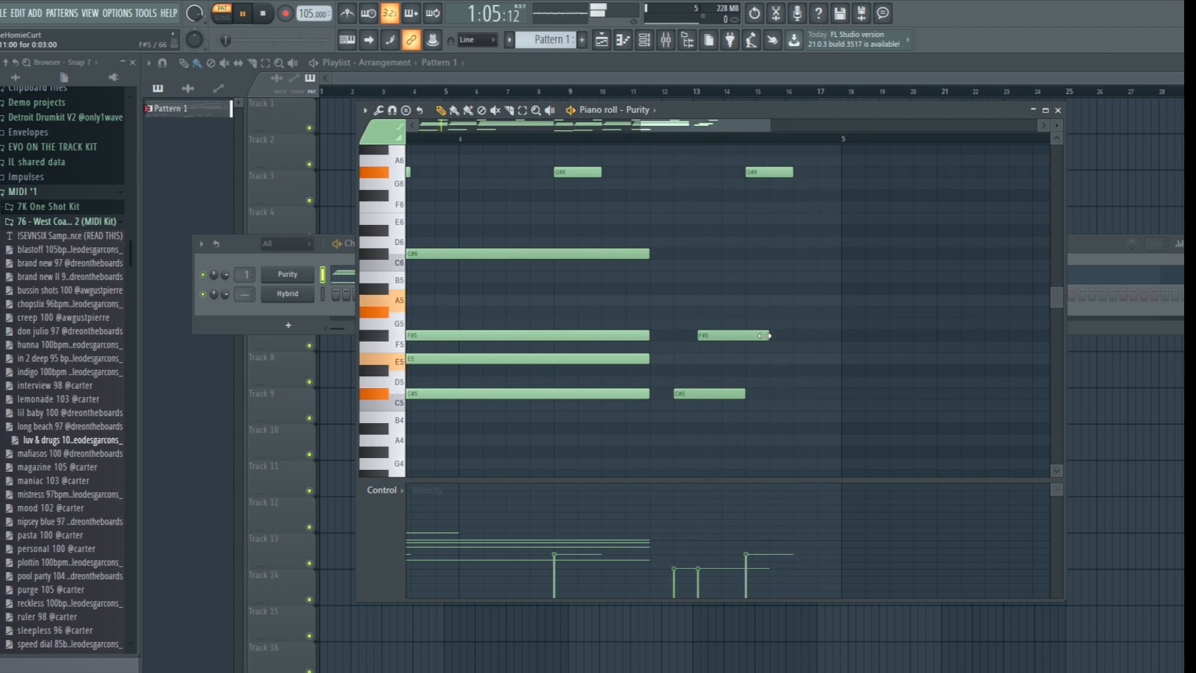
Select the added C#5 and F#5 notes in bar 4, adjust their velocities, and close the Purity piano roll.
{"action": "left_click_drag", "start_coordinate": [786, 324], "coordinate": [648, 530]}
{"action": "left_click_drag", "start_coordinate": [775, 276], "coordinate": [694, 444]}
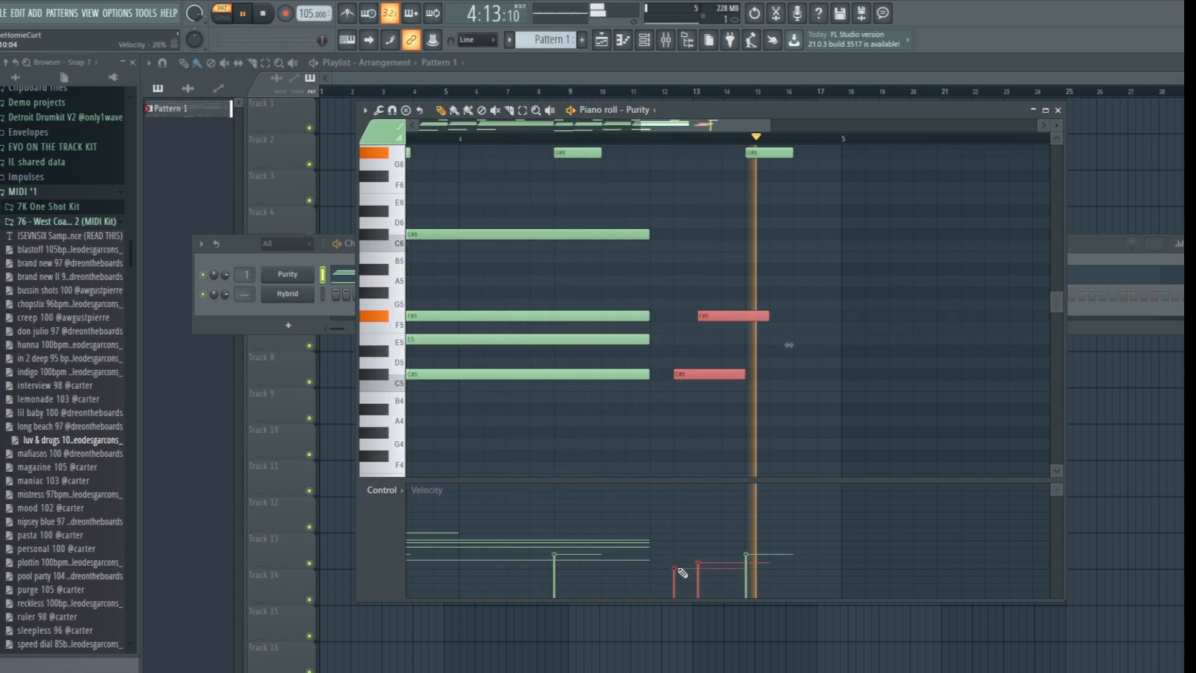
{"action": "scroll", "coordinate": [876, 140], "scroll_direction": "down", "scroll_amount": 5}
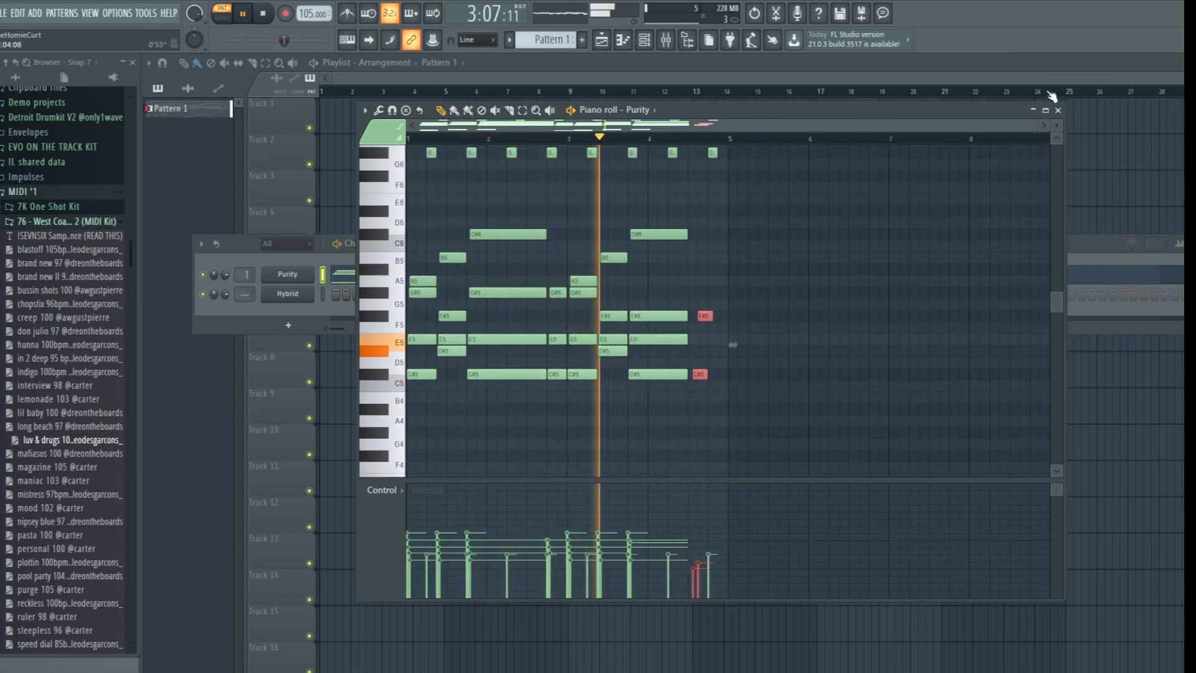
{"action": "key", "text": "F7"}
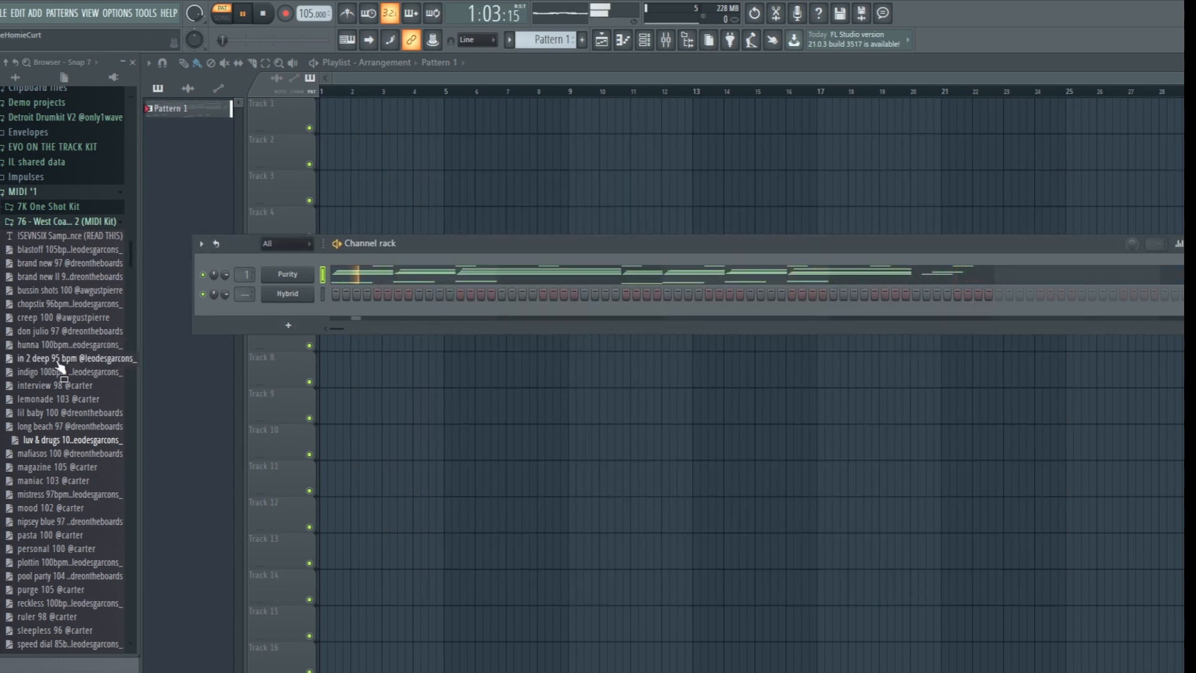
Collapse the West Coast Vol. 2 MIDI kit and the MIDI '1 folder in the browser.
{"action": "scroll", "coordinate": [61, 367], "scroll_direction": "up", "scroll_amount": 5}
{"action": "left_click", "coordinate": [26, 367]}
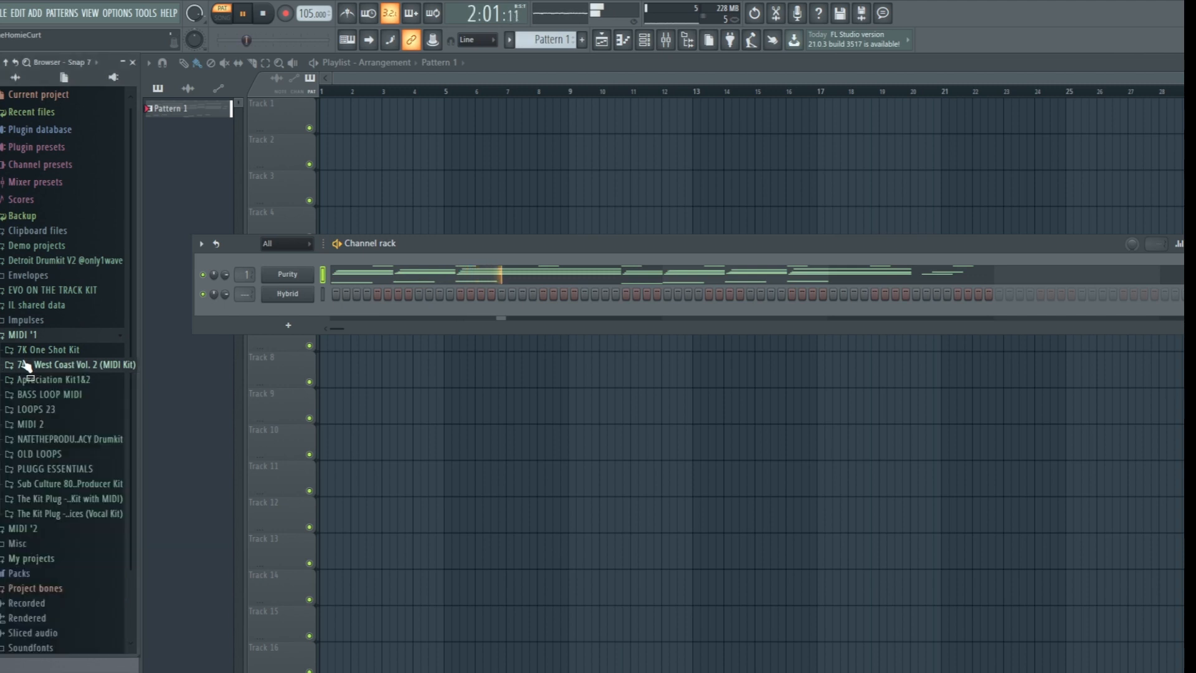
{"action": "left_click", "coordinate": [23, 336]}
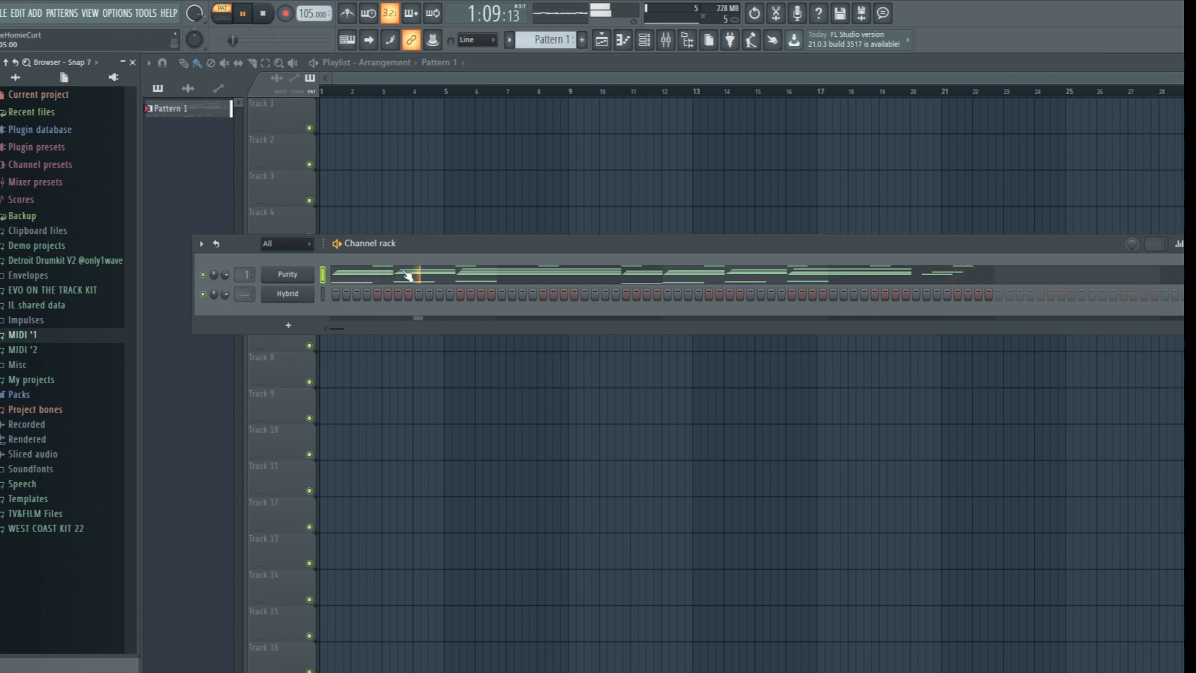
Add Fruity Parametric EQ 2 to the first effect slot of mixer Insert 1 and close its window.
{"action": "left_click", "coordinate": [673, 48]}
{"action": "left_click", "coordinate": [415, 248]}
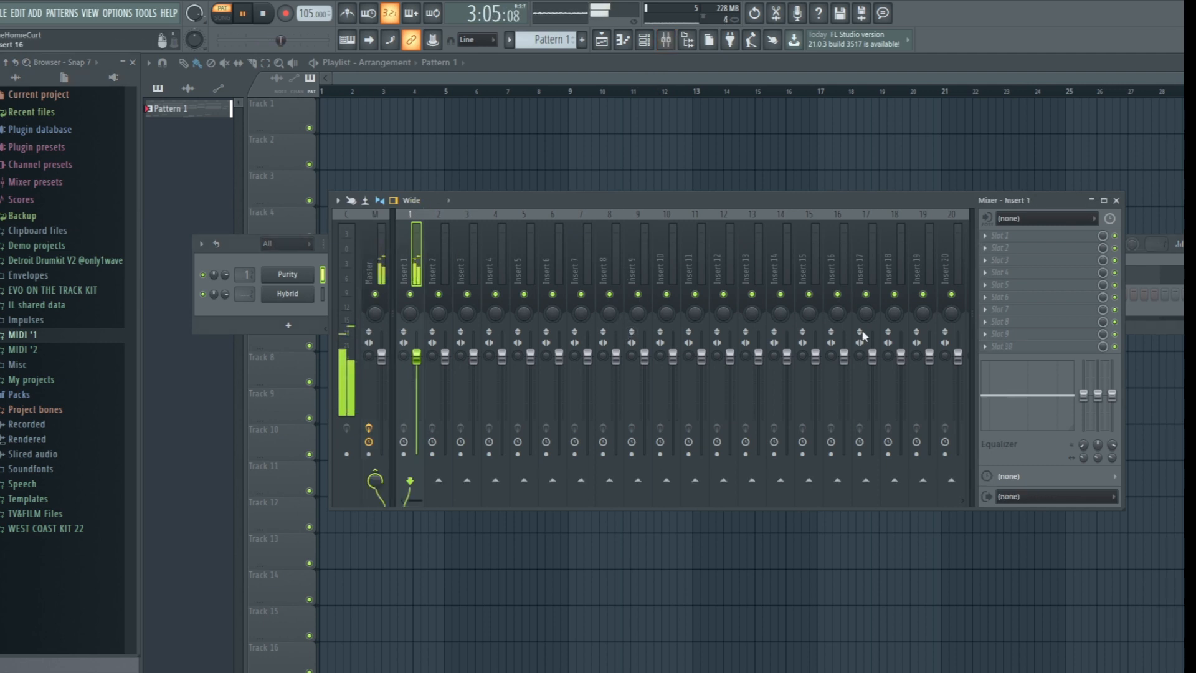
{"action": "left_click", "coordinate": [1047, 235]}
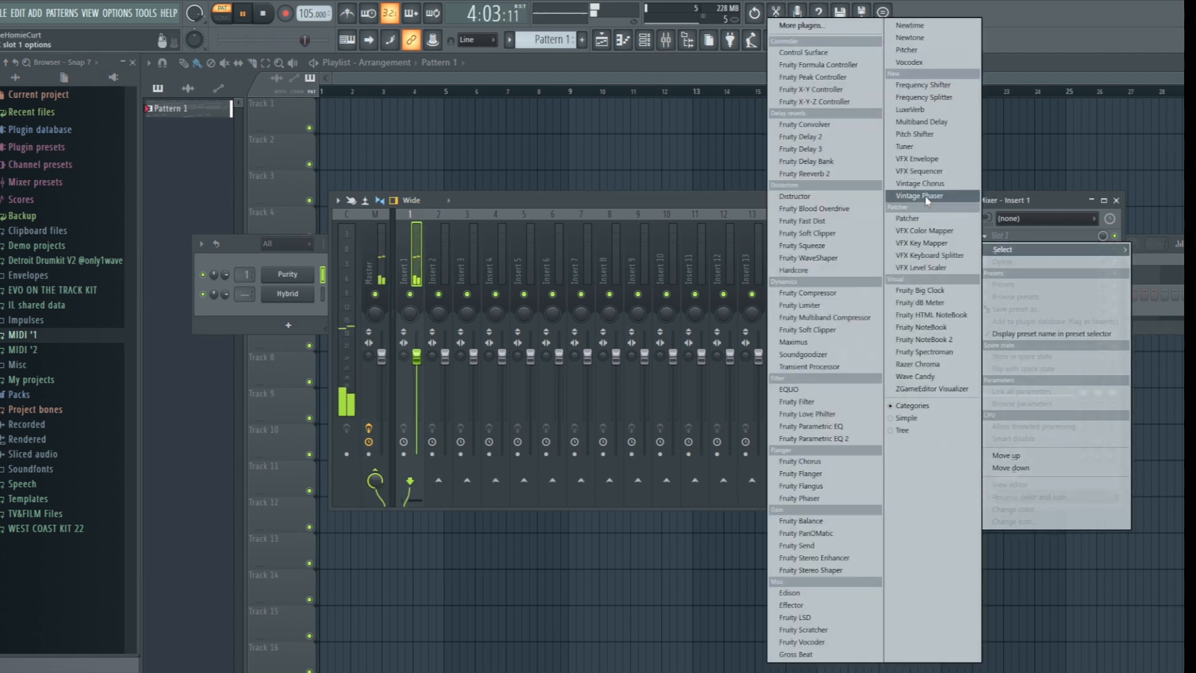
{"action": "left_click", "coordinate": [838, 438]}
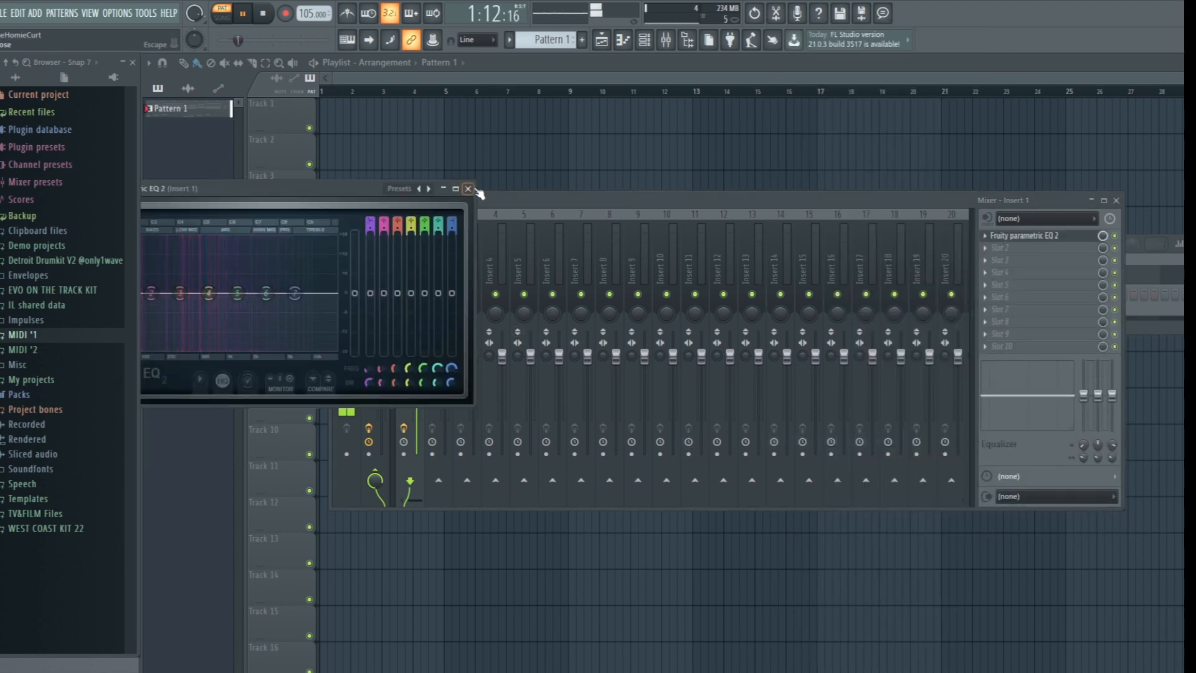
{"action": "left_click", "coordinate": [471, 189]}
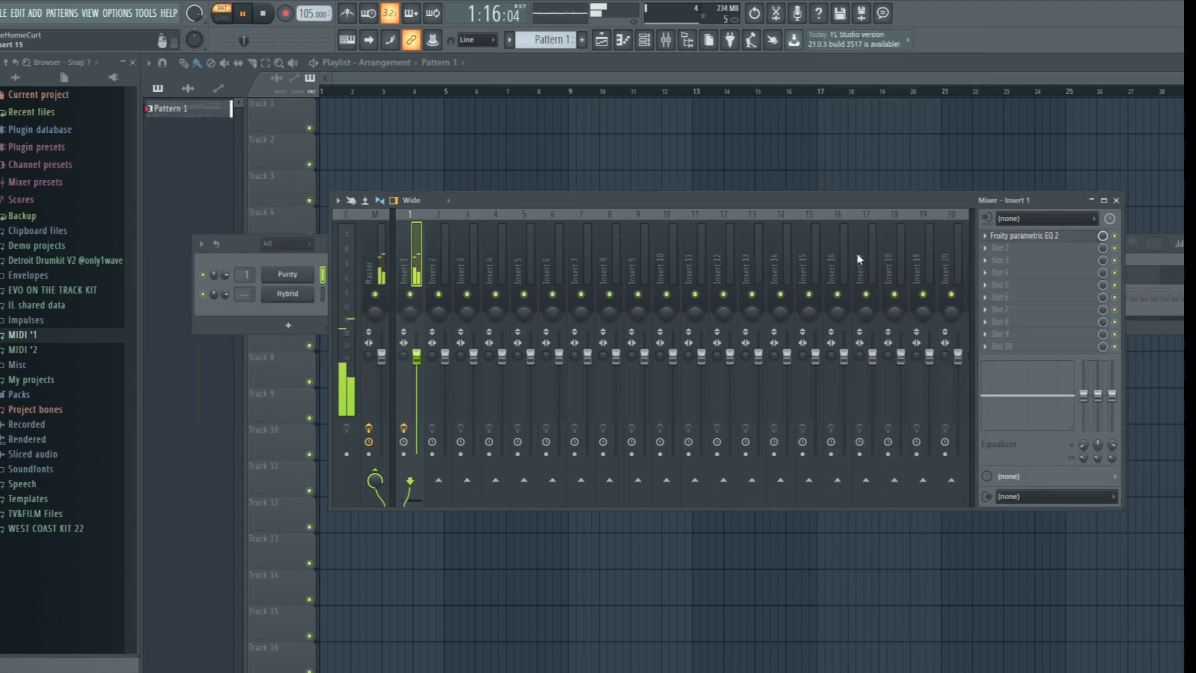
Add Fruity Parametric EQ 2 to mixer Insert 2 and route the Hybrid channel to mixer track 2.
{"action": "left_click", "coordinate": [430, 228]}
{"action": "left_click", "coordinate": [997, 236]}
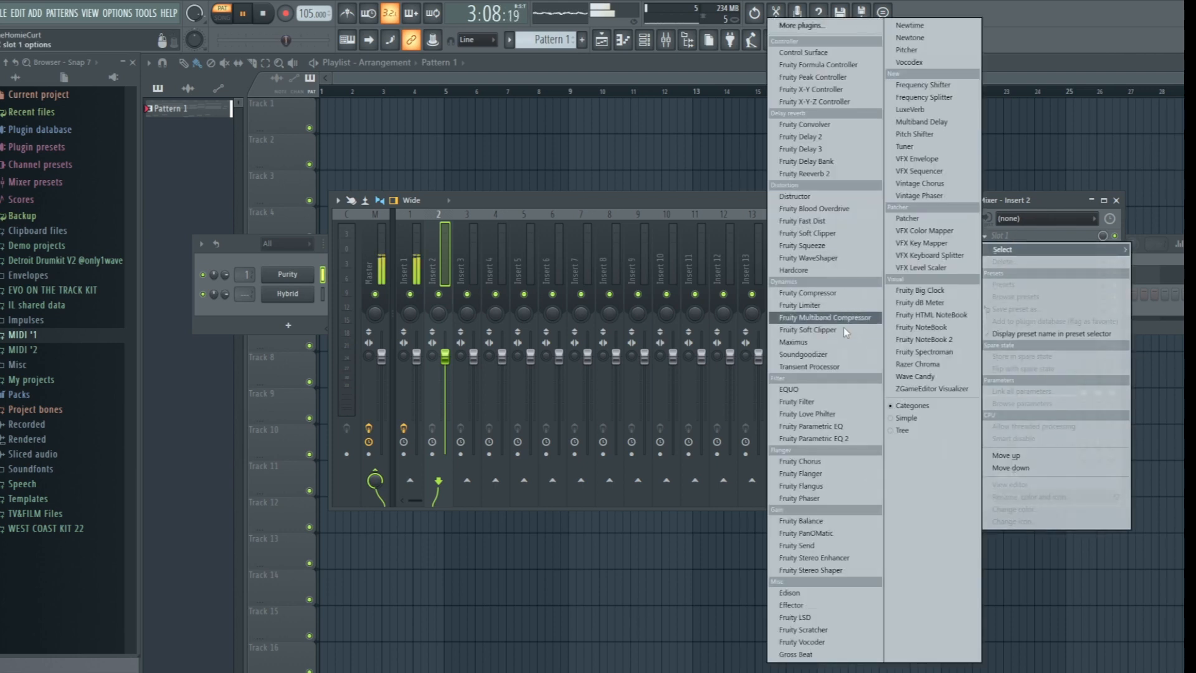
{"action": "left_click", "coordinate": [853, 439]}
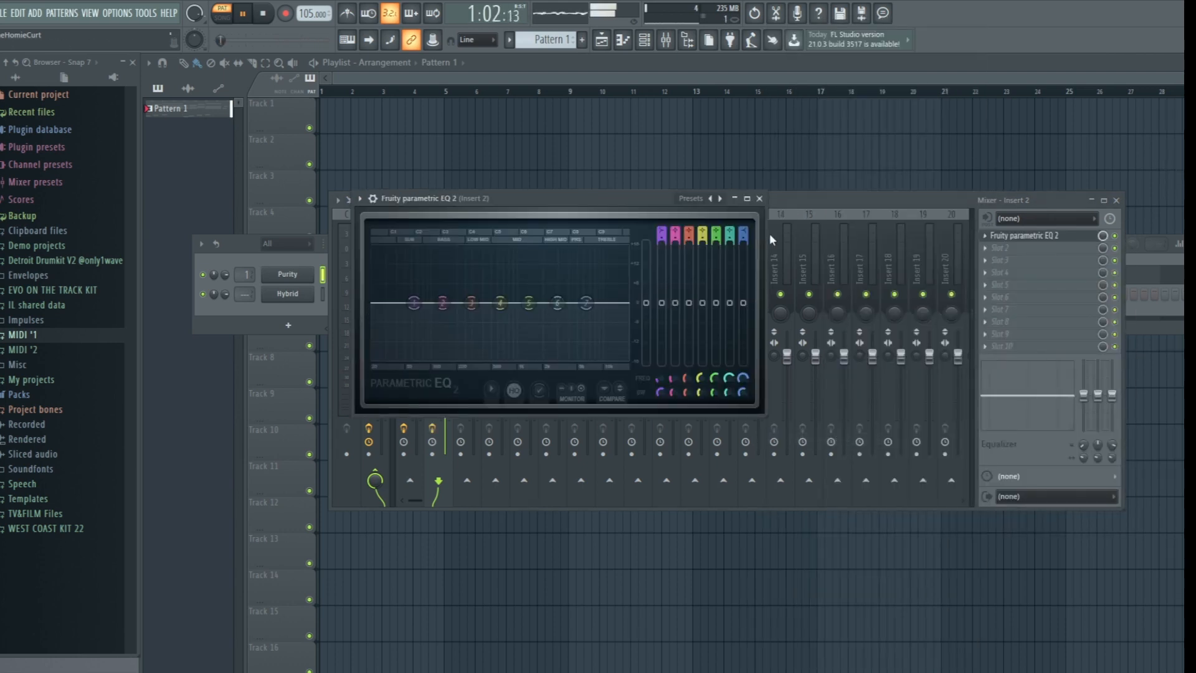
{"action": "left_click", "coordinate": [761, 198]}
{"action": "left_click", "coordinate": [1116, 200]}
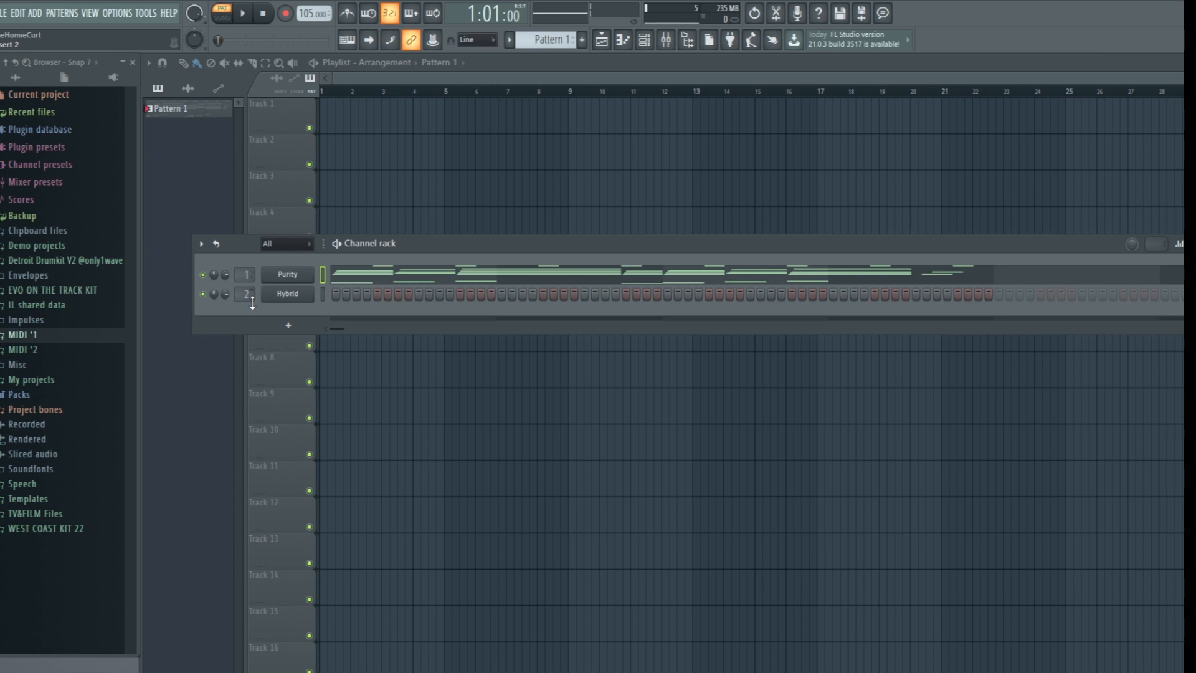
{"action": "right_click", "coordinate": [297, 304]}
{"action": "left_click", "coordinate": [293, 292]}
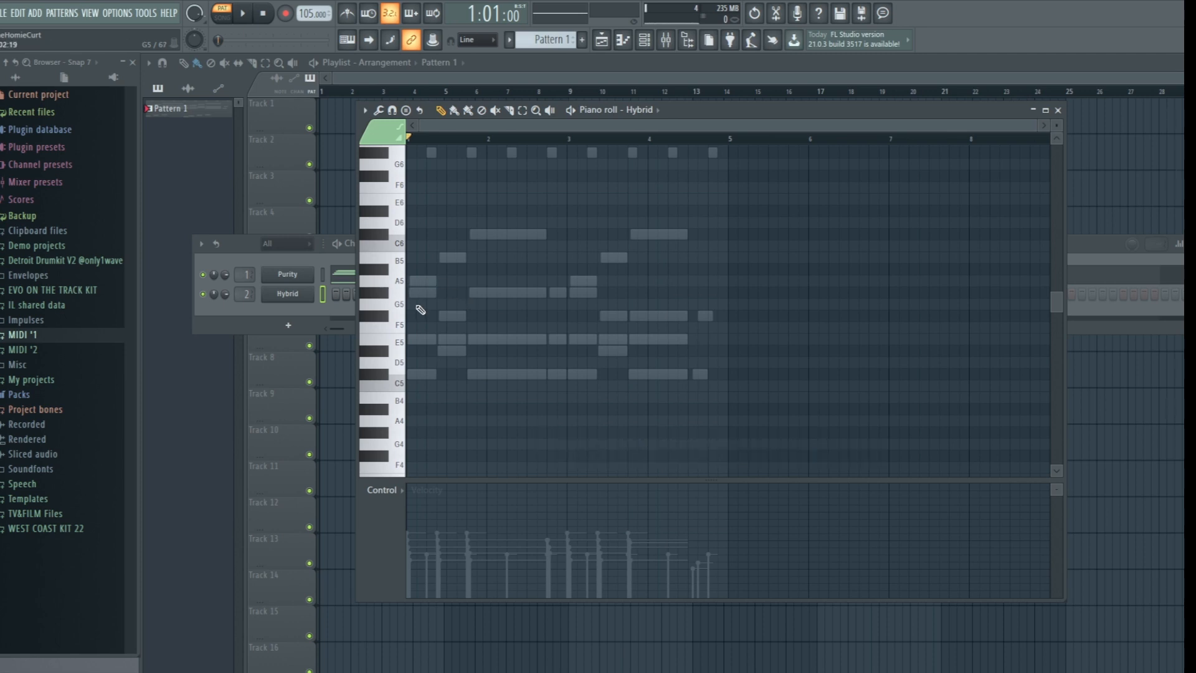
{"action": "scroll", "coordinate": [465, 125], "scroll_direction": "up", "scroll_amount": 4}
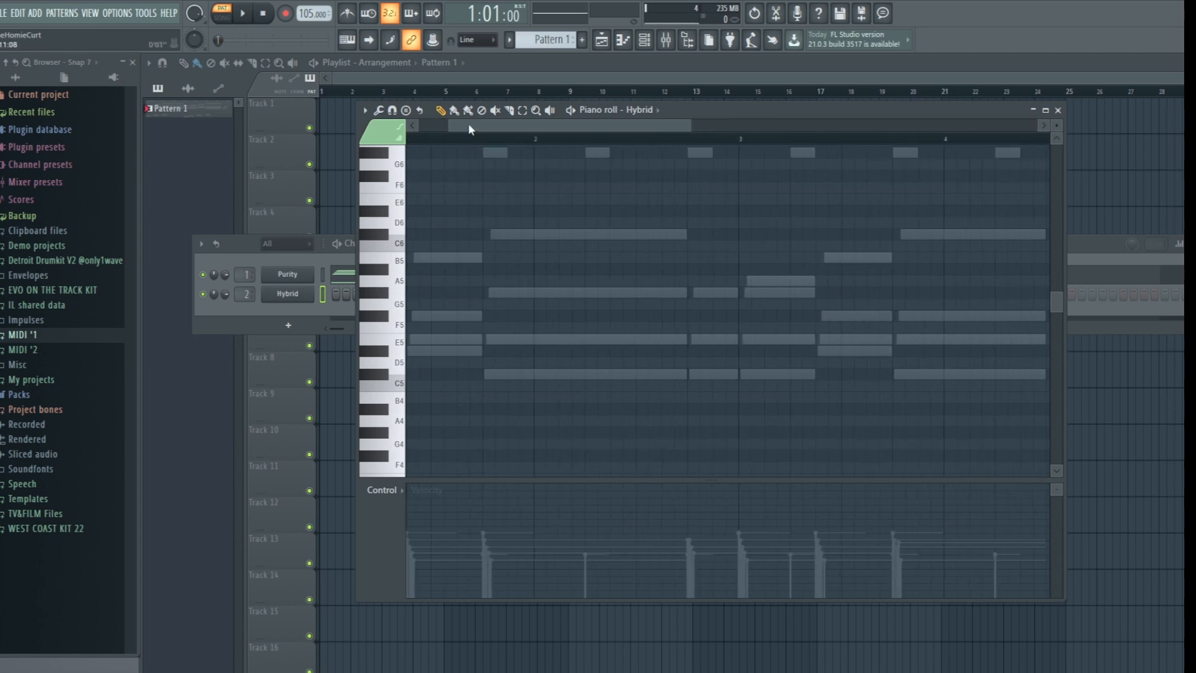
{"action": "scroll", "coordinate": [542, 286], "scroll_direction": "down", "scroll_amount": 9}
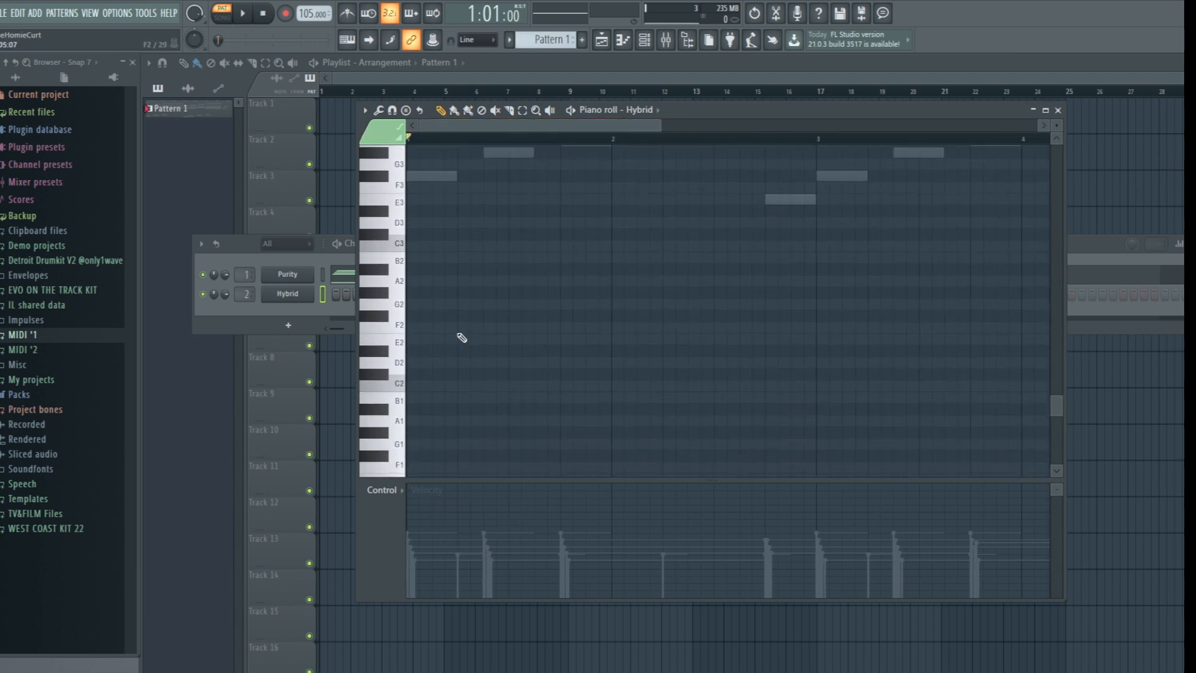
{"action": "left_click", "coordinate": [696, 306]}
{"action": "right_click", "coordinate": [695, 307]}
{"action": "left_click_drag", "start_coordinate": [690, 310], "coordinate": [699, 195]}
{"action": "scroll", "coordinate": [648, 299], "scroll_direction": "up", "scroll_amount": 4}
{"action": "left_click", "coordinate": [663, 278]}
{"action": "scroll", "coordinate": [684, 291], "scroll_direction": "down", "scroll_amount": 2}
{"action": "scroll", "coordinate": [683, 291], "scroll_direction": "up", "scroll_amount": 2}
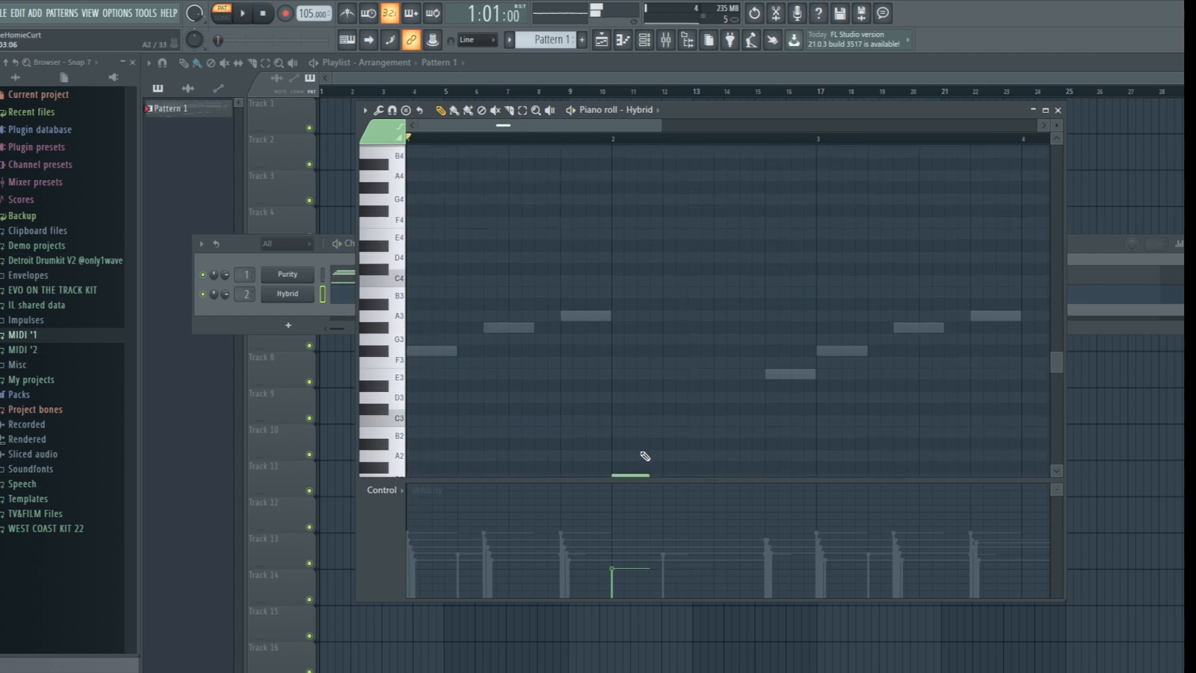
{"action": "scroll", "coordinate": [641, 419], "scroll_direction": "down", "scroll_amount": 2}
{"action": "right_click", "coordinate": [640, 412]}
{"action": "scroll", "coordinate": [660, 349], "scroll_direction": "up", "scroll_amount": 8}
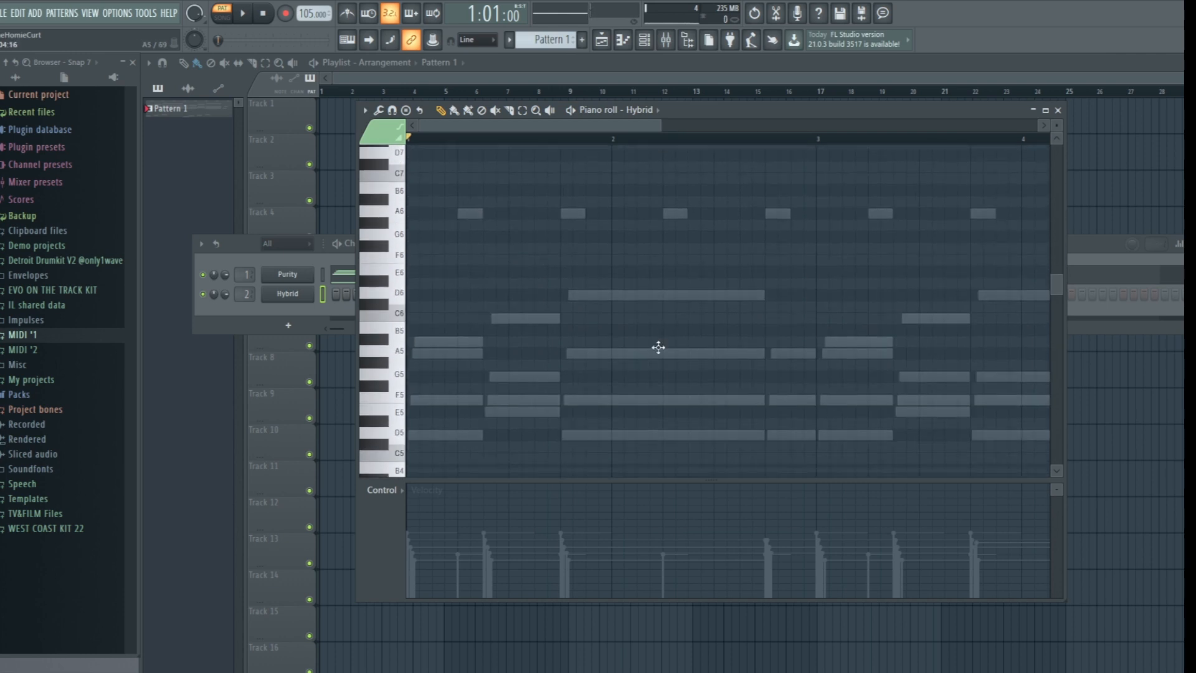
{"action": "left_click", "coordinate": [1058, 111]}
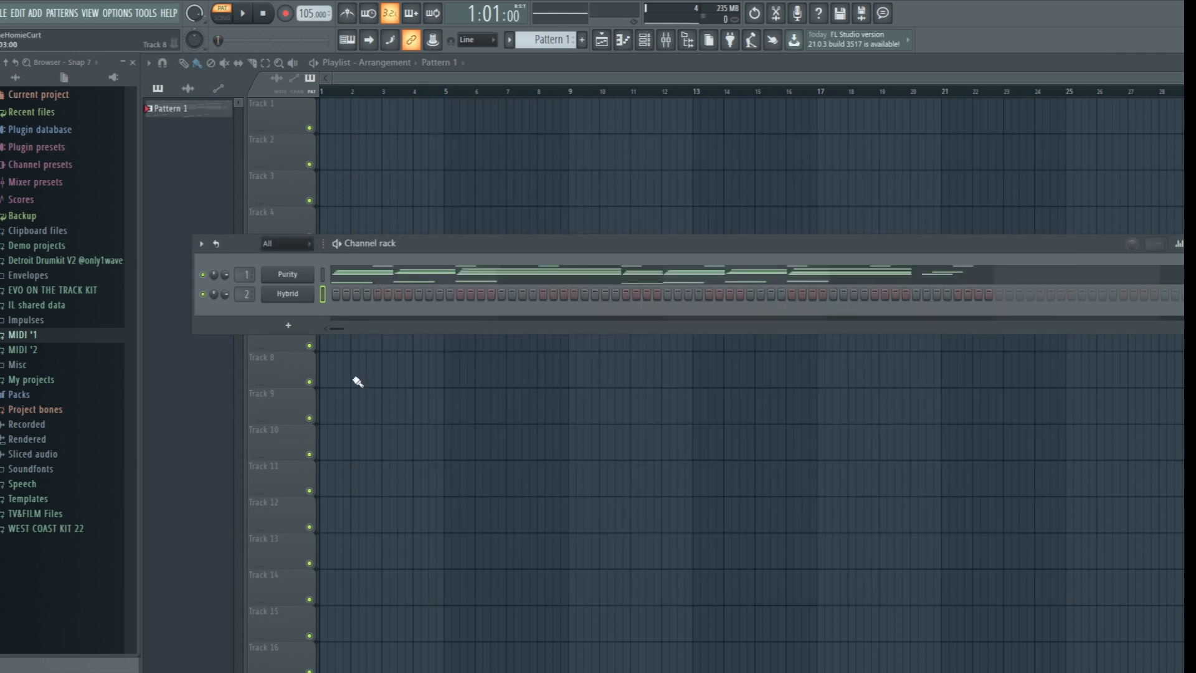
Load the 33 Soft Pulse Keys preset from the 16 Percussive category into Hybrid and close the plugin window.
{"action": "left_click", "coordinate": [300, 294]}
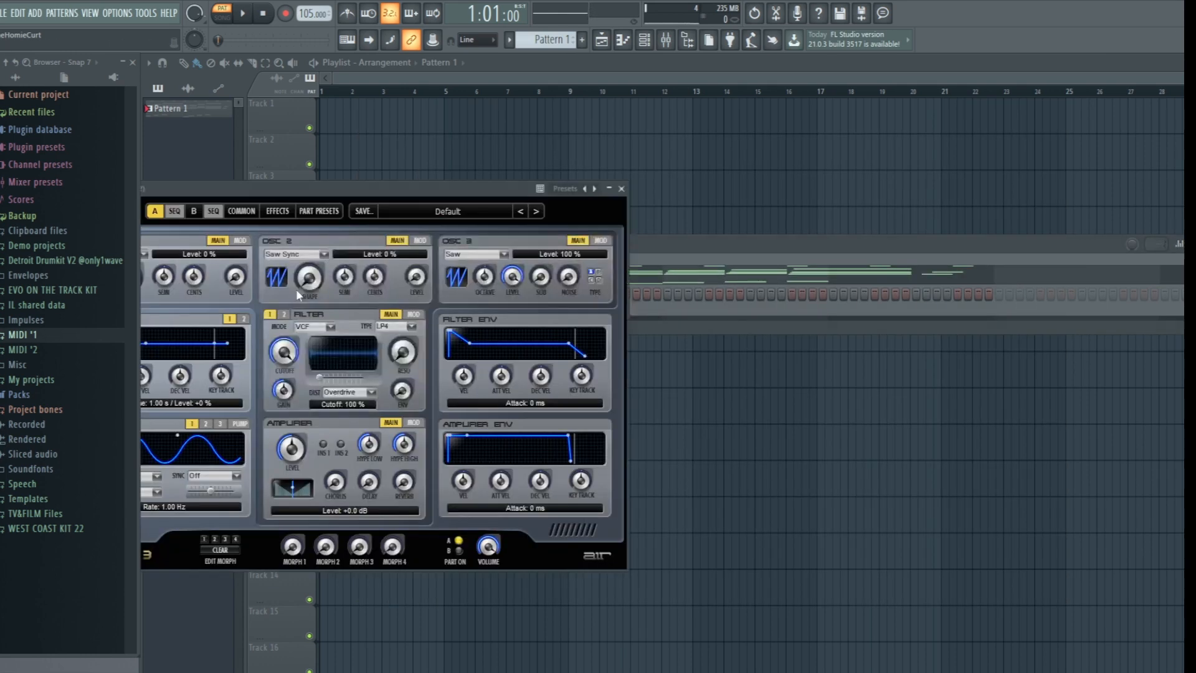
{"action": "left_click", "coordinate": [472, 211]}
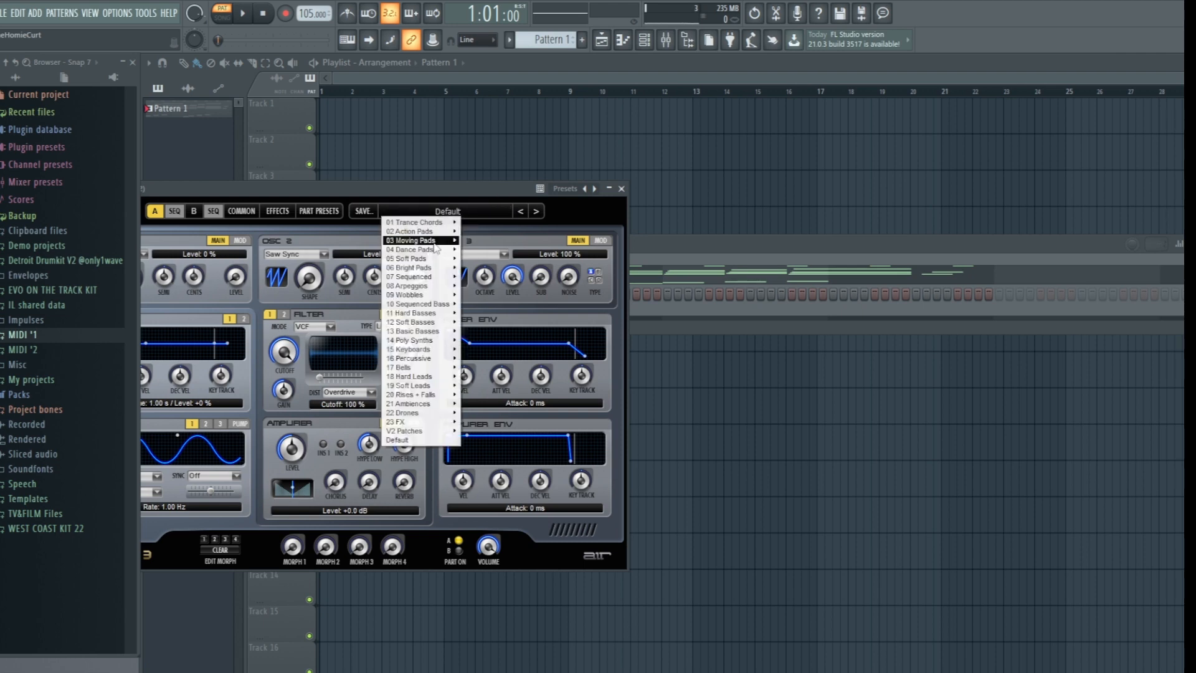
{"action": "mouse_move", "coordinate": [435, 244]}
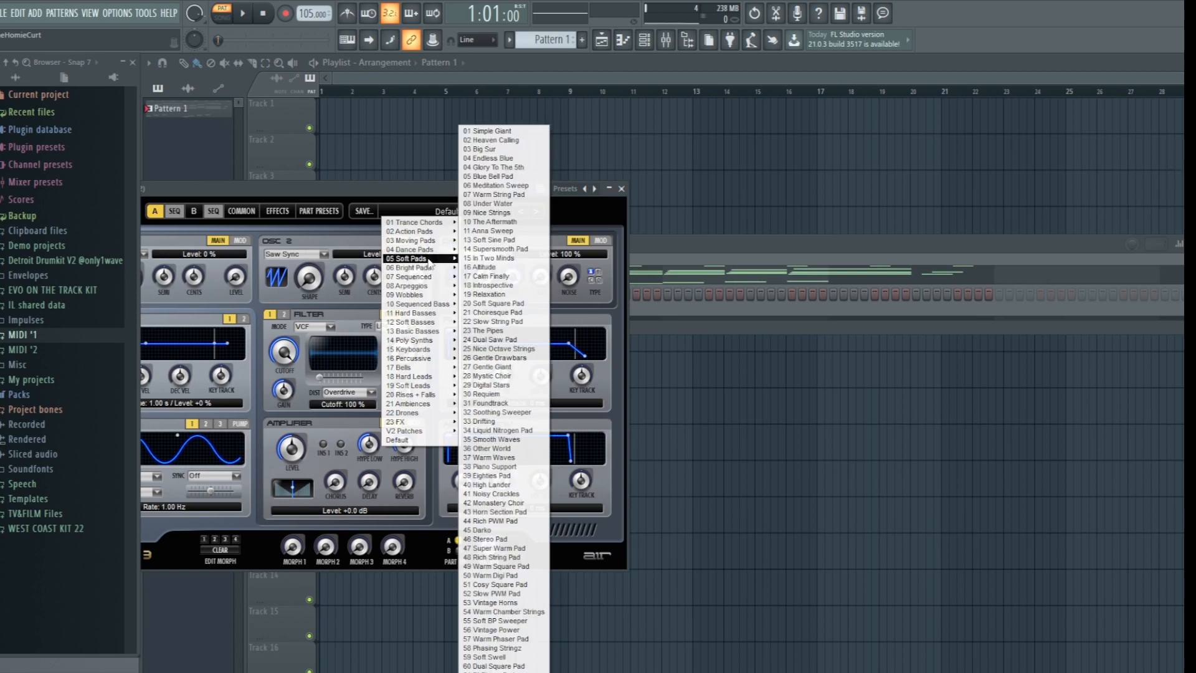
{"action": "mouse_move", "coordinate": [429, 296]}
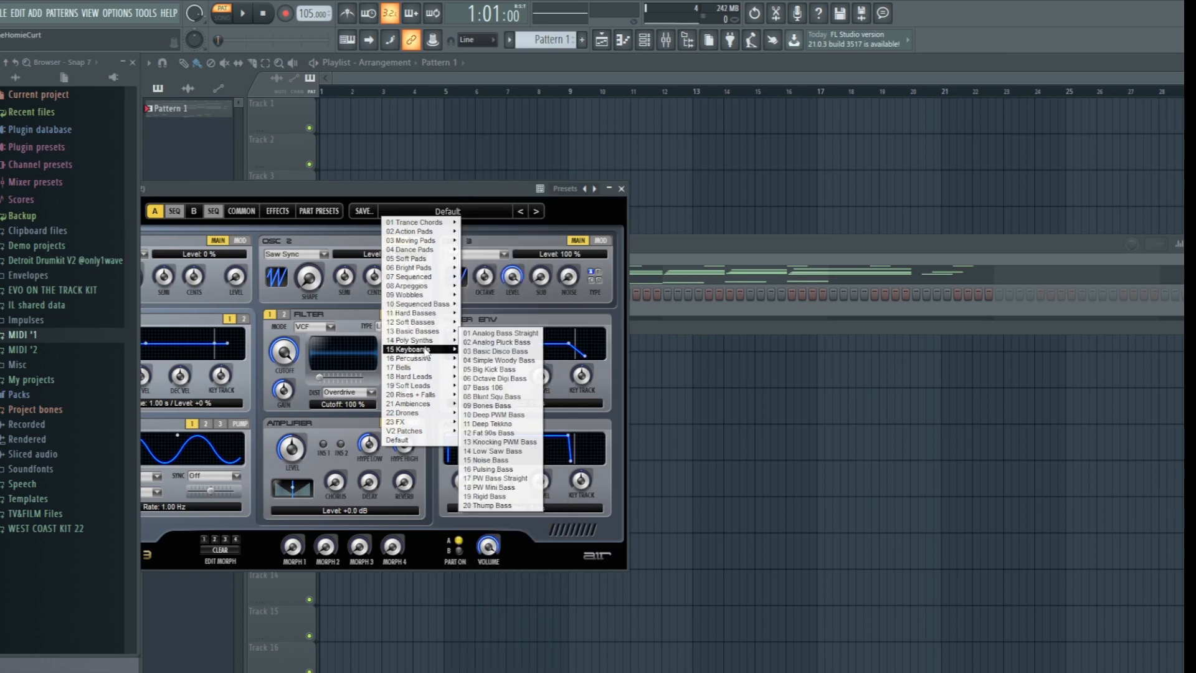
{"action": "mouse_move", "coordinate": [427, 352]}
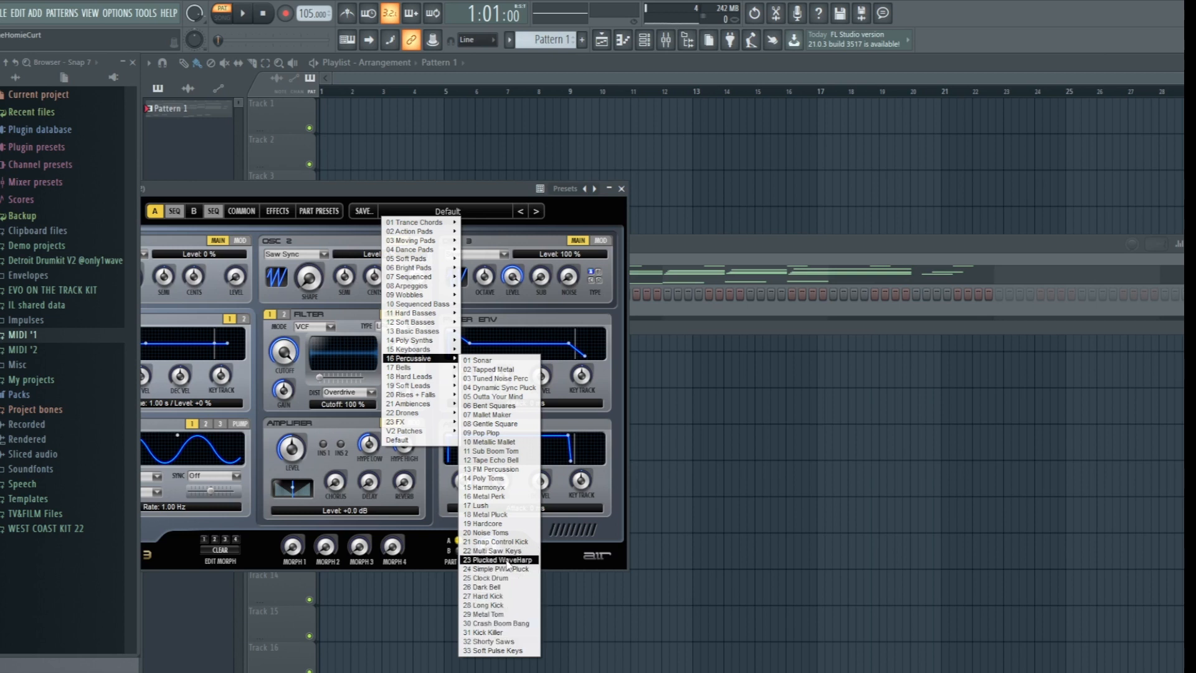
{"action": "left_click", "coordinate": [499, 650]}
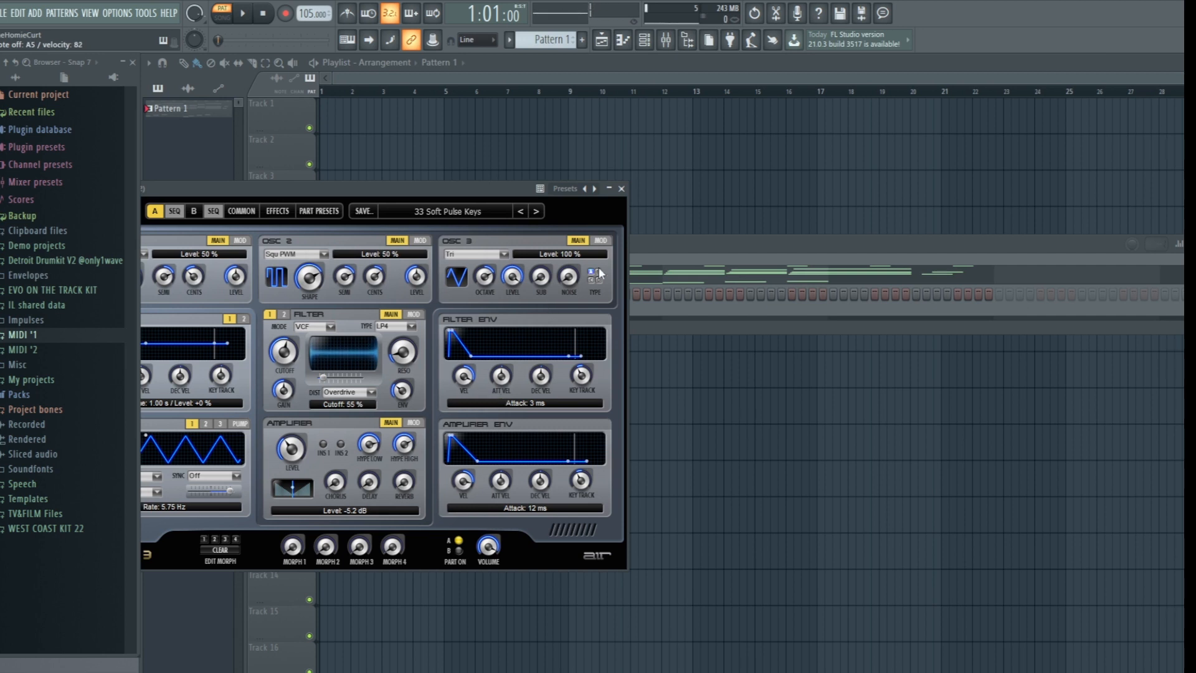
{"action": "left_click", "coordinate": [620, 188]}
Open the Hybrid channel's piano roll and play the pattern with the Purity melody visible as ghost notes.
{"action": "right_click", "coordinate": [314, 295]}
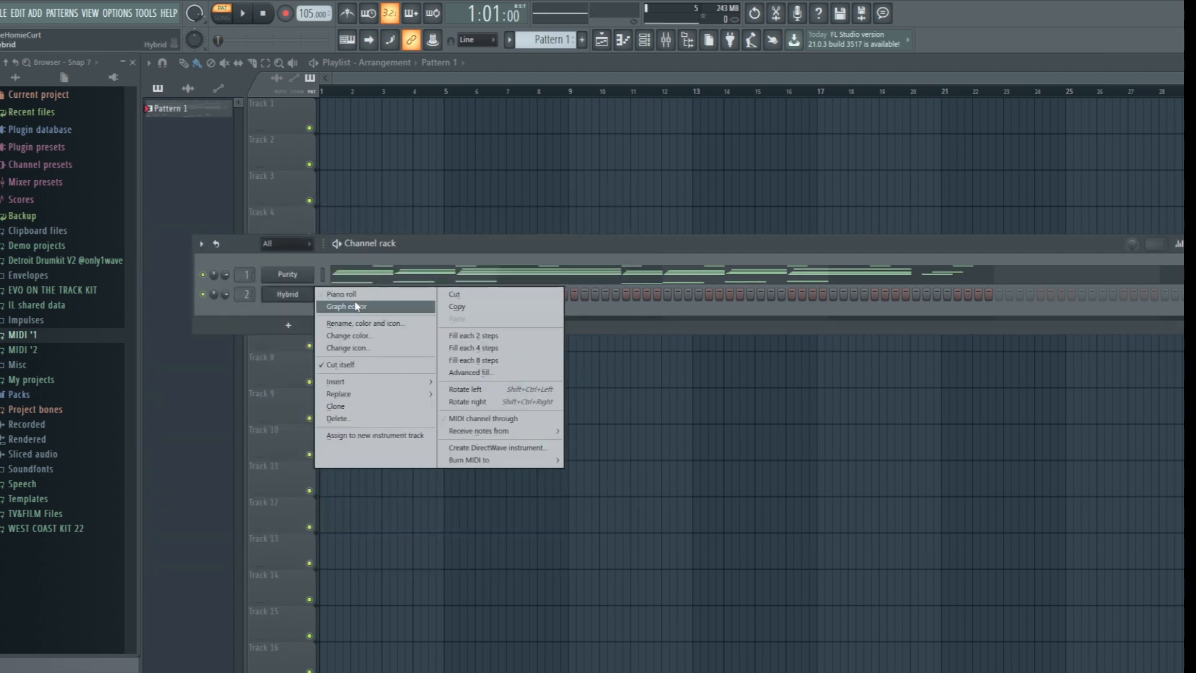
{"action": "left_click", "coordinate": [349, 304]}
{"action": "key", "text": "space"}
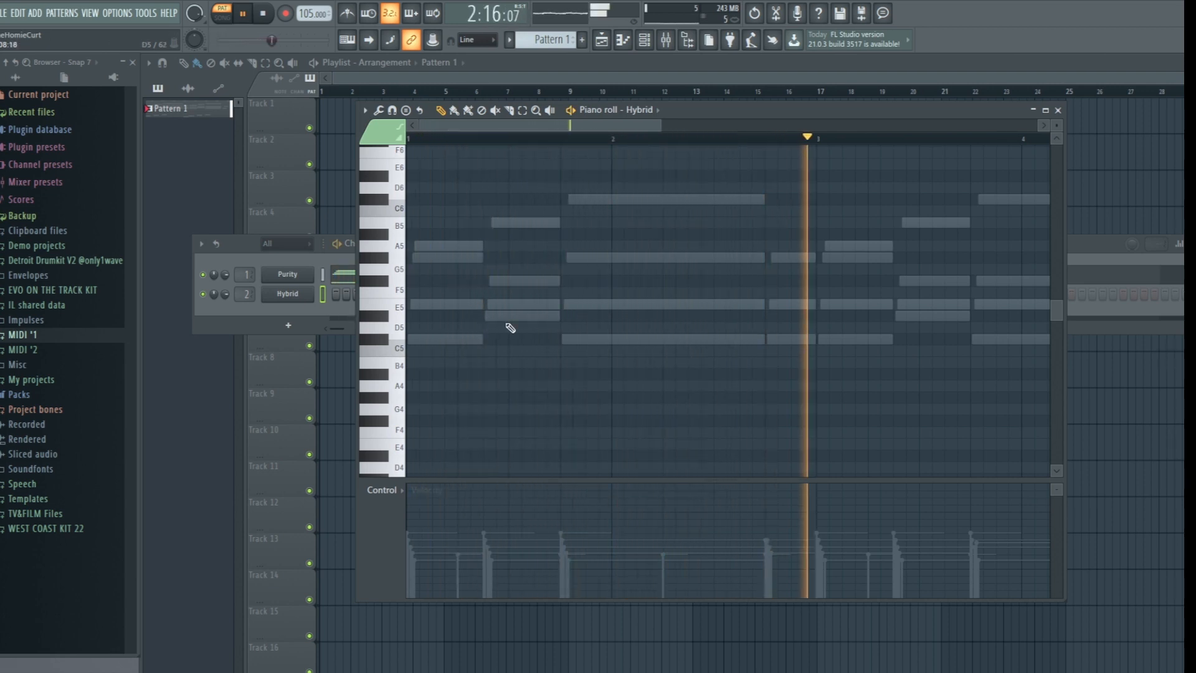
{"action": "scroll", "coordinate": [485, 141], "scroll_direction": "up", "scroll_amount": 2}
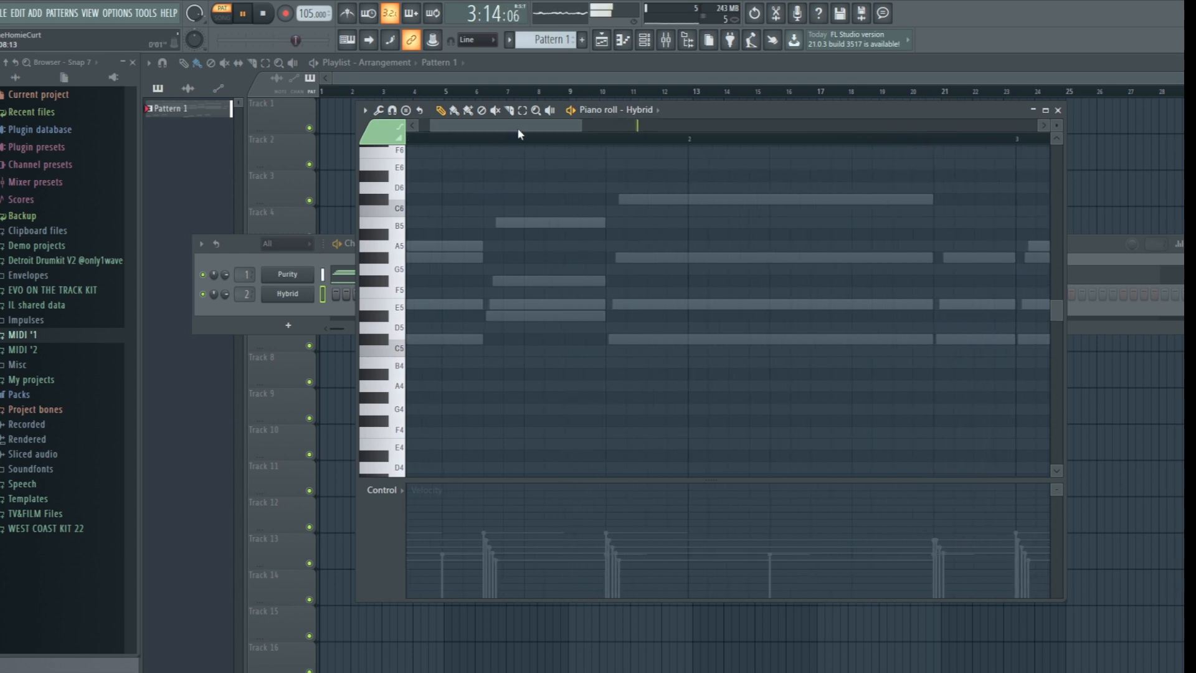
{"action": "left_click_drag", "start_coordinate": [517, 129], "coordinate": [436, 128]}
{"action": "left_click", "coordinate": [408, 138]}
{"action": "key", "text": "space"}
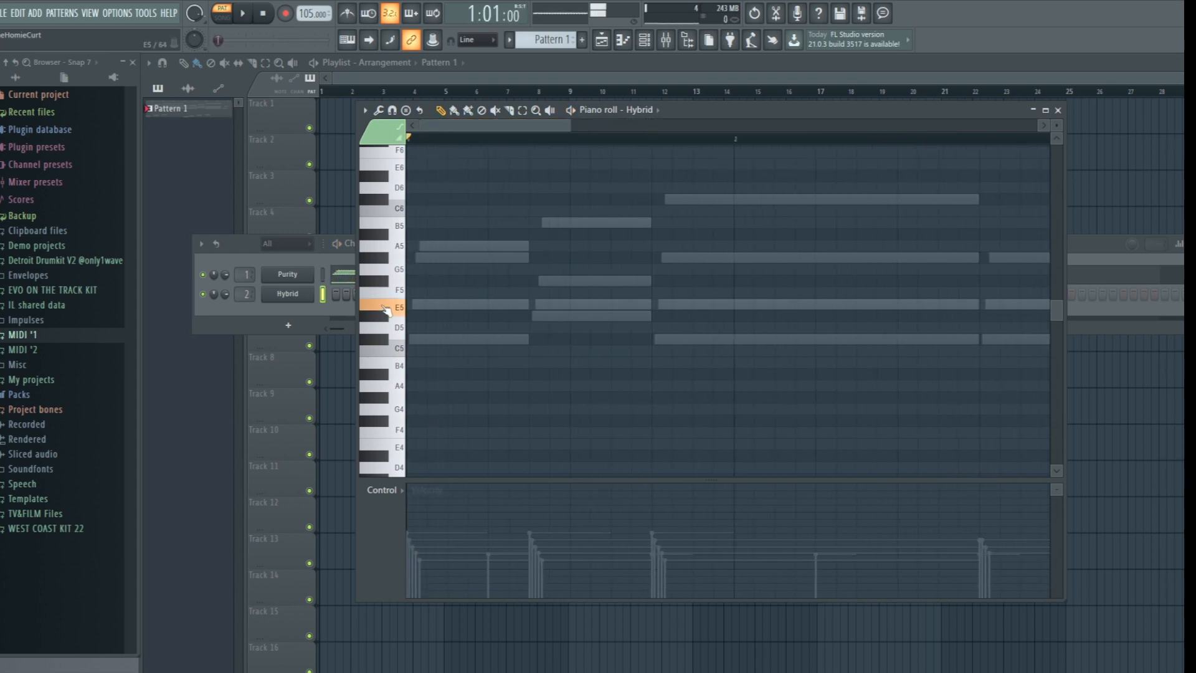
Place a two-step E5 note on beat 2 of bar 1 in the Hybrid part and play it back.
{"action": "key", "text": "space"}
{"action": "key", "text": "space"}
{"action": "left_click_drag", "start_coordinate": [561, 341], "coordinate": [498, 302]}
{"action": "key", "text": "space"}
{"action": "key", "text": "space"}
{"action": "key", "text": "space"}
{"action": "key", "text": "space"}
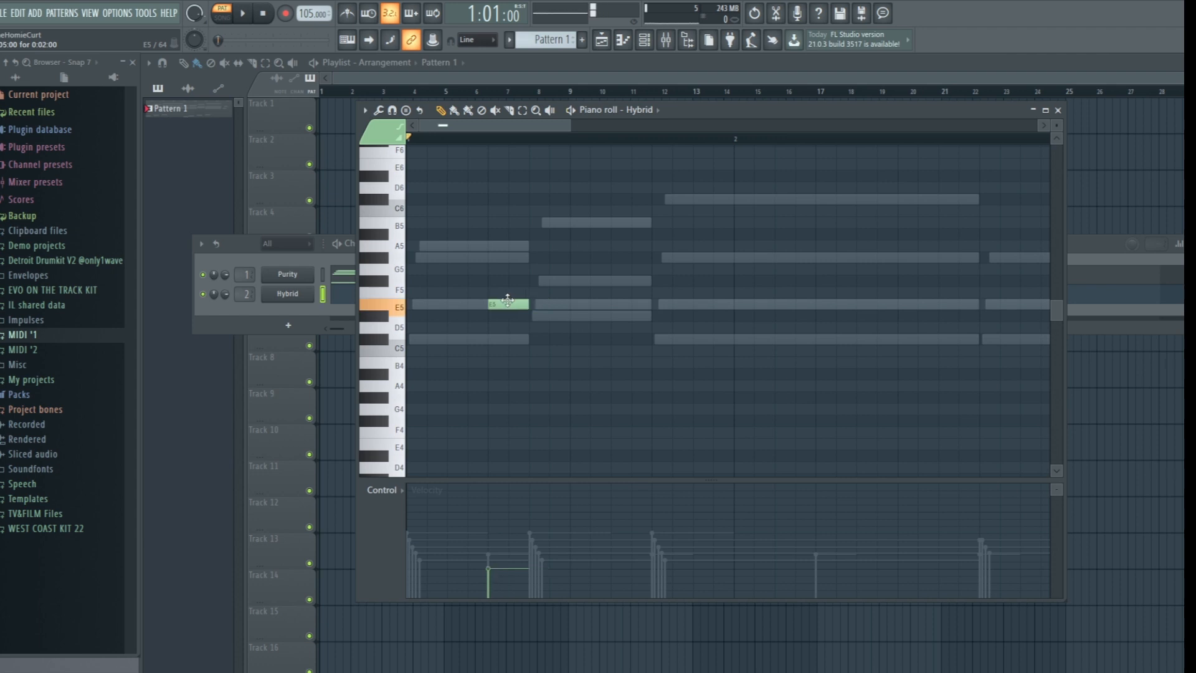
{"action": "key", "text": "space"}
{"action": "key", "text": "space"}
{"action": "key", "text": "space"}
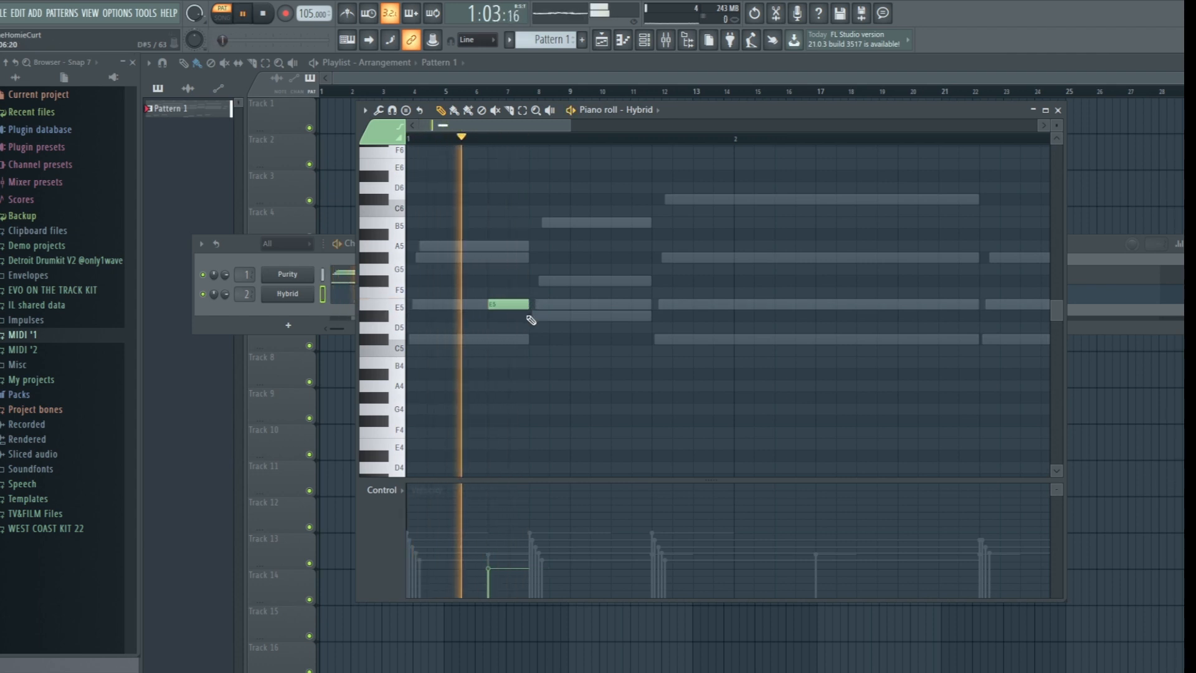
{"action": "key", "text": "space"}
Place a two-step G5 note on beat 3 of bar 1 in the Hybrid part and play it back.
{"action": "left_click", "coordinate": [568, 270]}
{"action": "left_click_drag", "start_coordinate": [573, 269], "coordinate": [562, 281]}
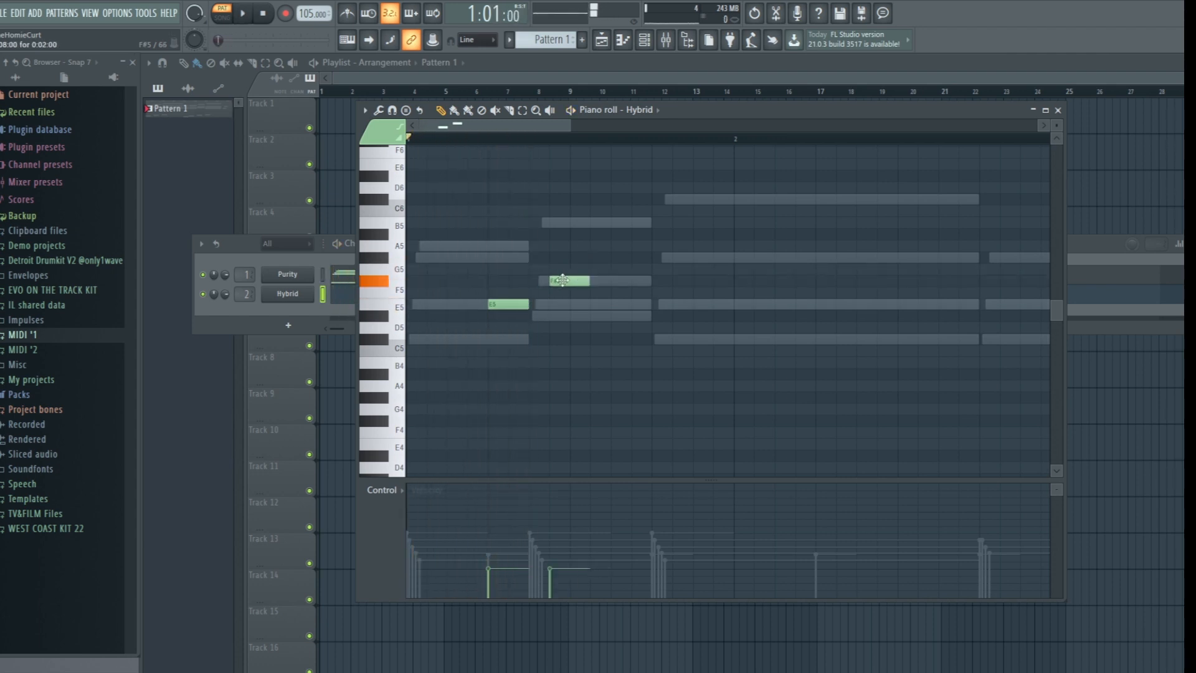
{"action": "key", "text": "space"}
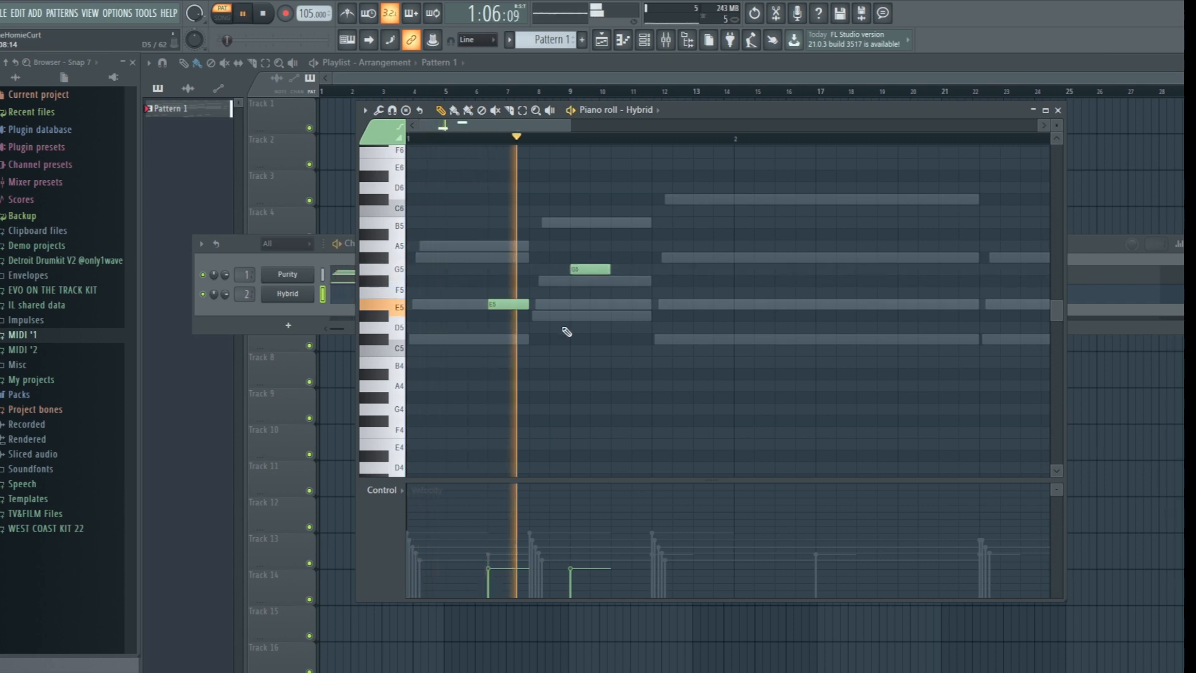
{"action": "key", "text": "space"}
Move the Hybrid E5 note later in bar 1 so it ends where the G5 note begins, and play it back.
{"action": "key", "text": "space"}
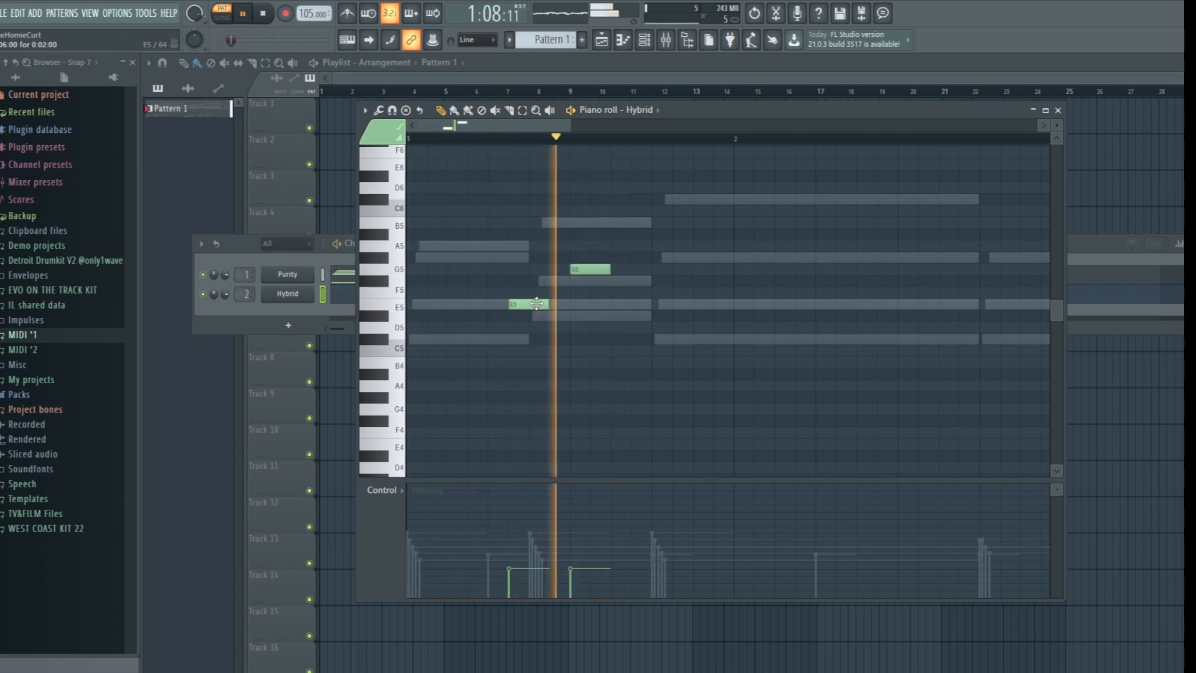
{"action": "left_click_drag", "start_coordinate": [506, 306], "coordinate": [557, 313]}
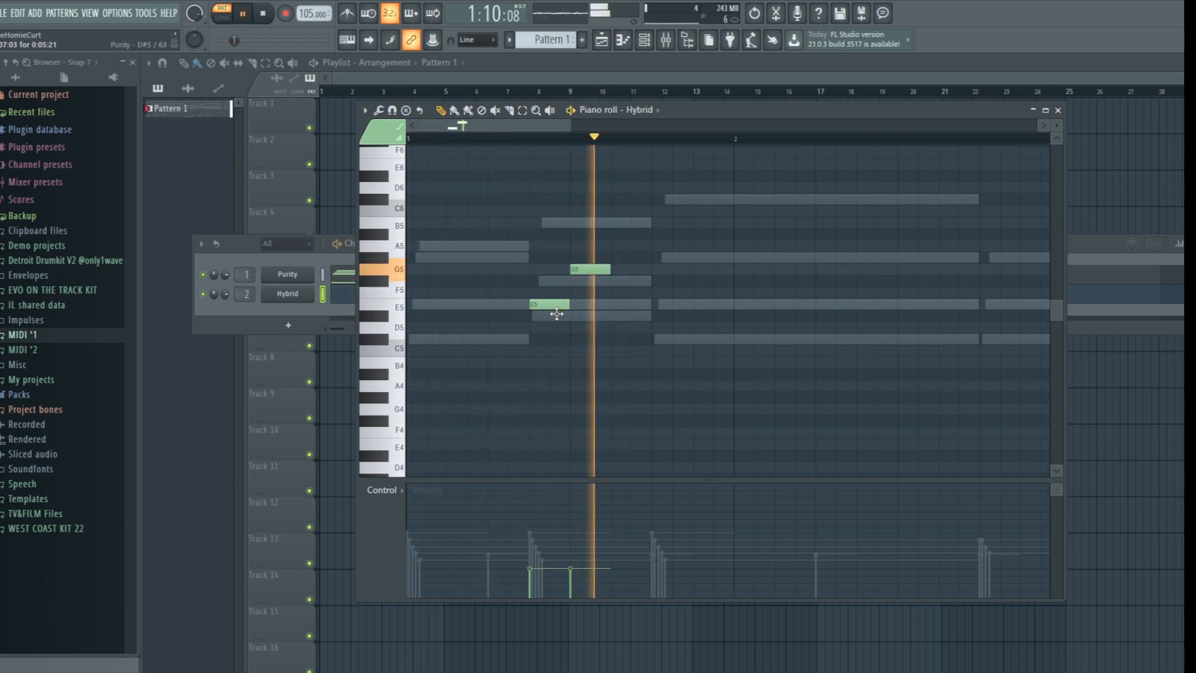
{"action": "key", "text": "space"}
{"action": "key", "text": "space"}
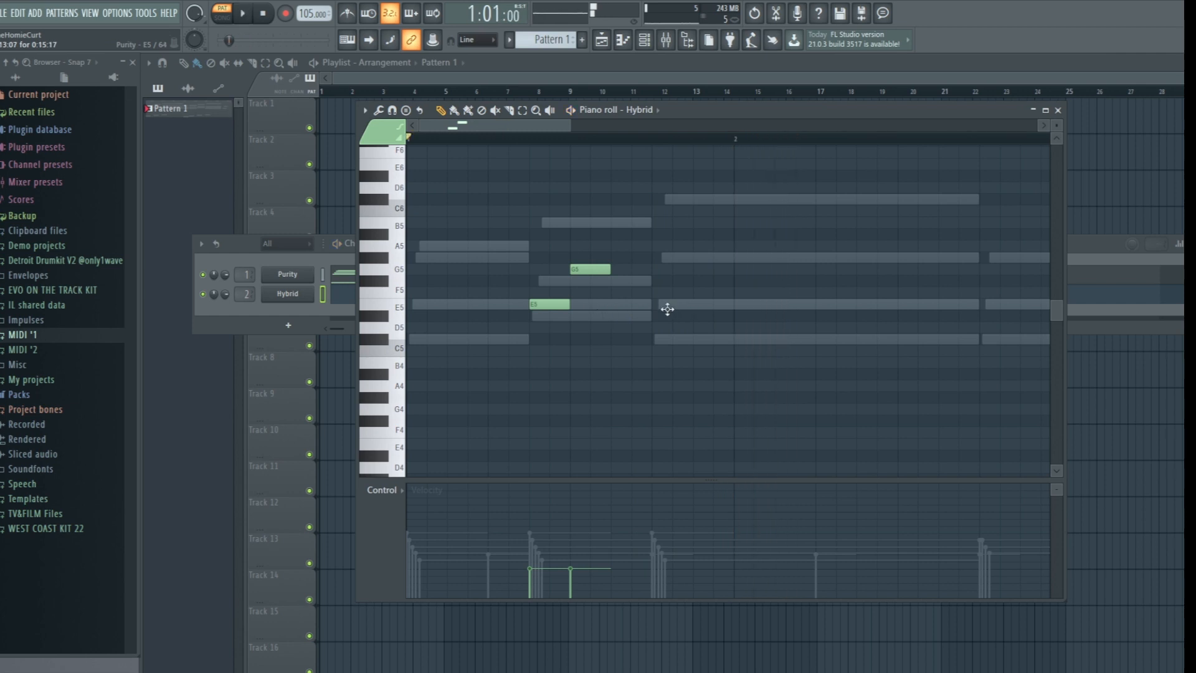
Add a two-step B5 note and a two-step F#5 note directly after it near the end of bar 1 in the Hybrid part.
{"action": "left_click", "coordinate": [668, 235]}
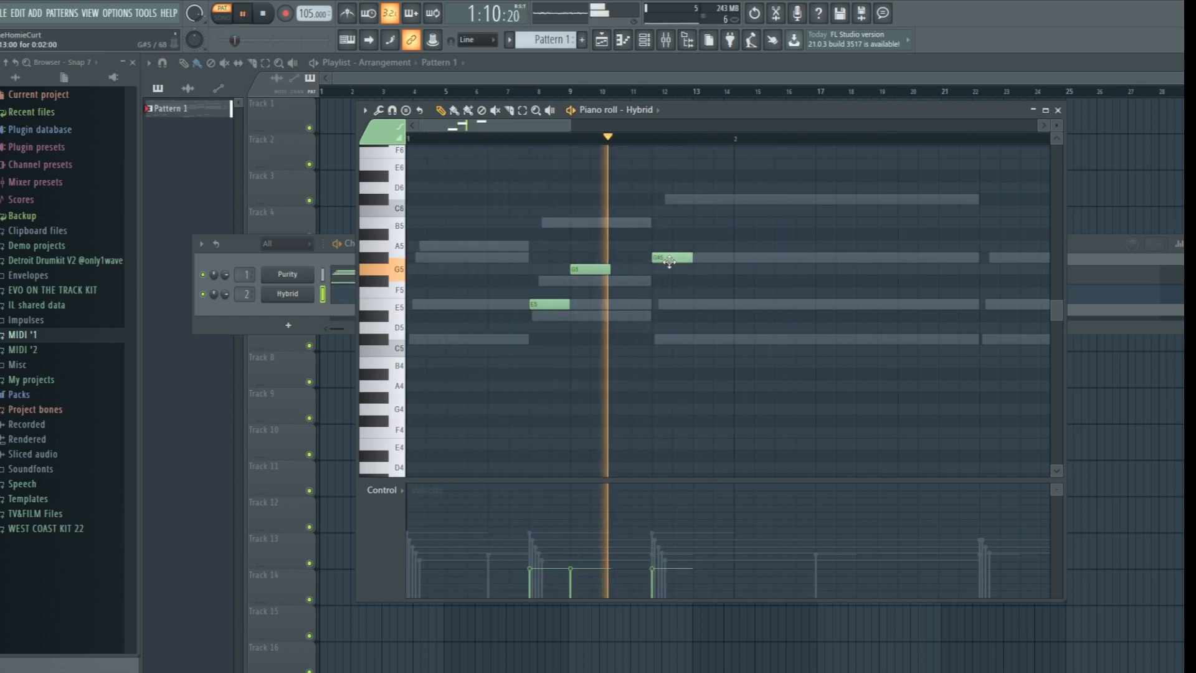
{"action": "left_click_drag", "start_coordinate": [668, 227], "coordinate": [668, 223]}
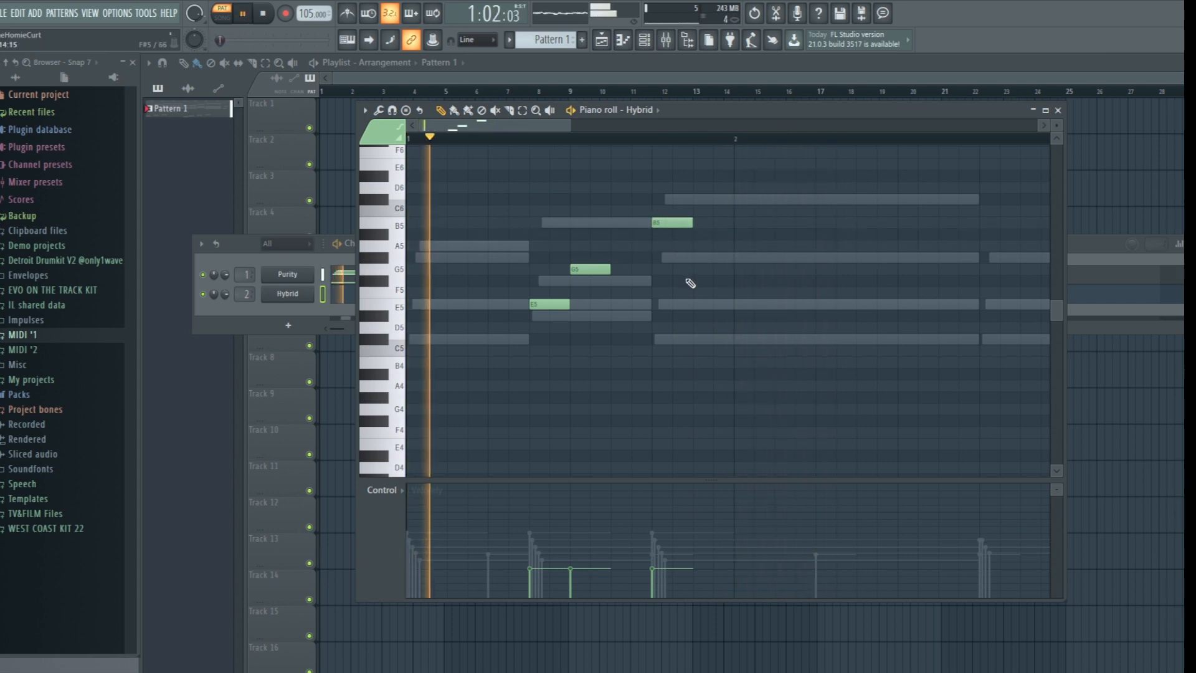
{"action": "left_click", "coordinate": [712, 282]}
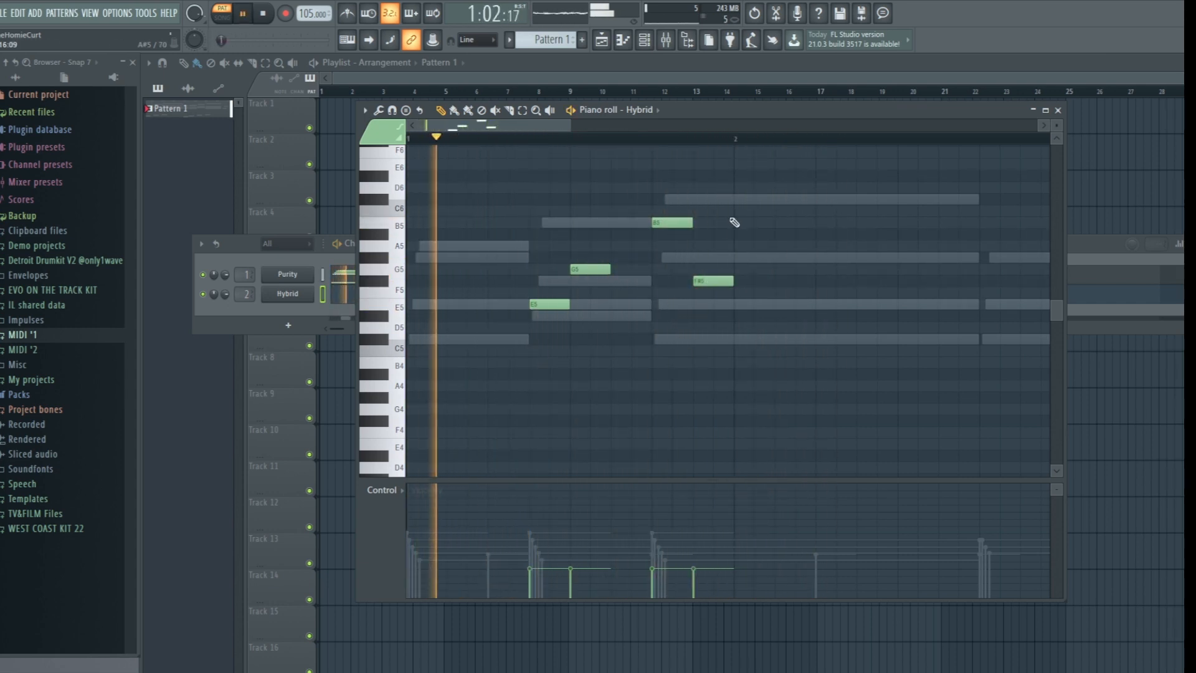
Shift all four Hybrid notes two steps earlier in bar 1 and play the pattern back.
{"action": "left_click_drag", "start_coordinate": [729, 190], "coordinate": [499, 305]}
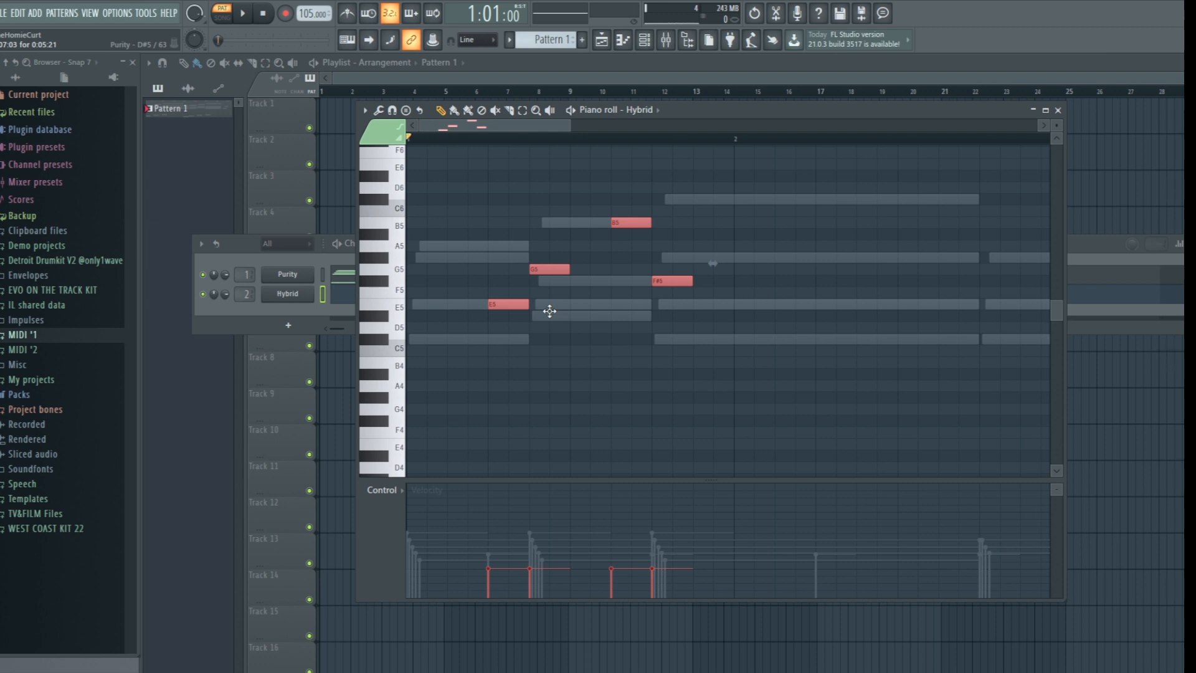
{"action": "key", "text": "space"}
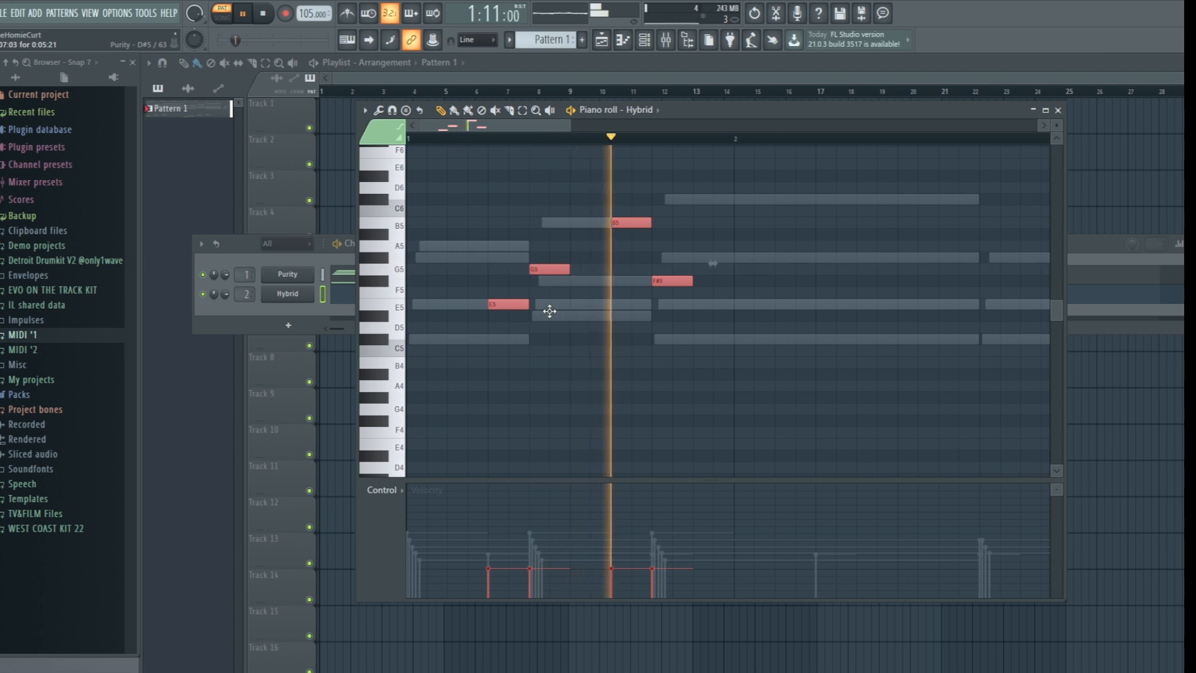
{"action": "key", "text": "space"}
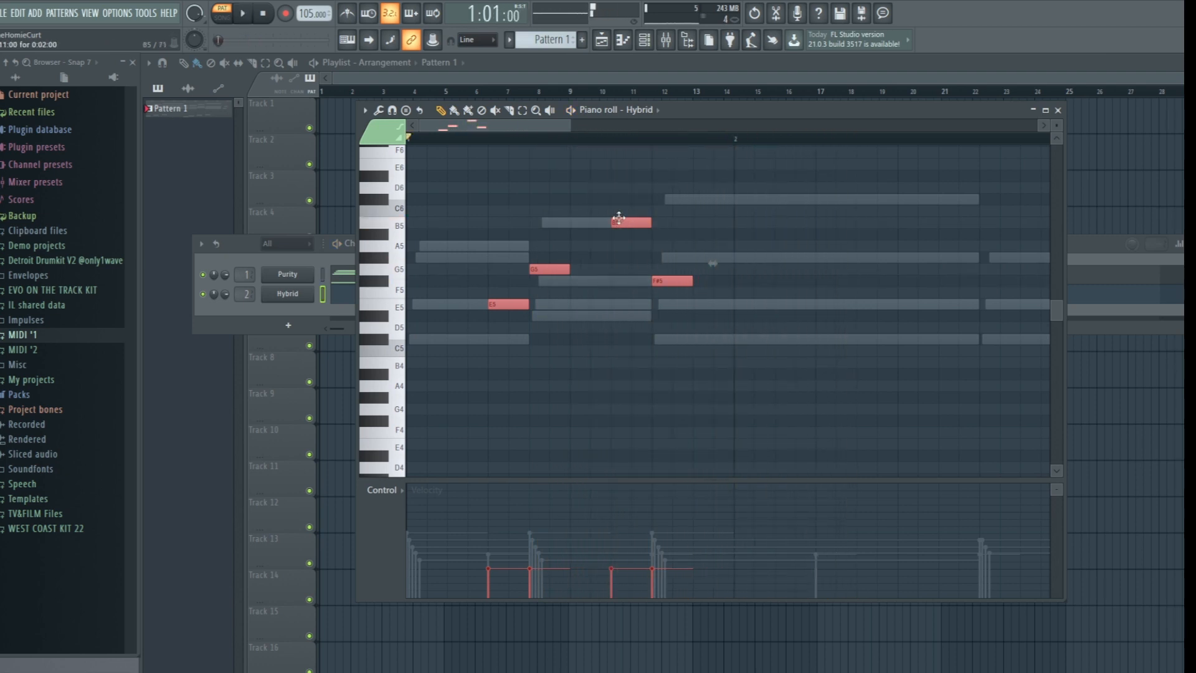
Try the Hybrid B5 and F#5 notes one and two steps earlier, return them to their original positions, and play each version back.
{"action": "left_click_drag", "start_coordinate": [614, 206], "coordinate": [581, 222]}
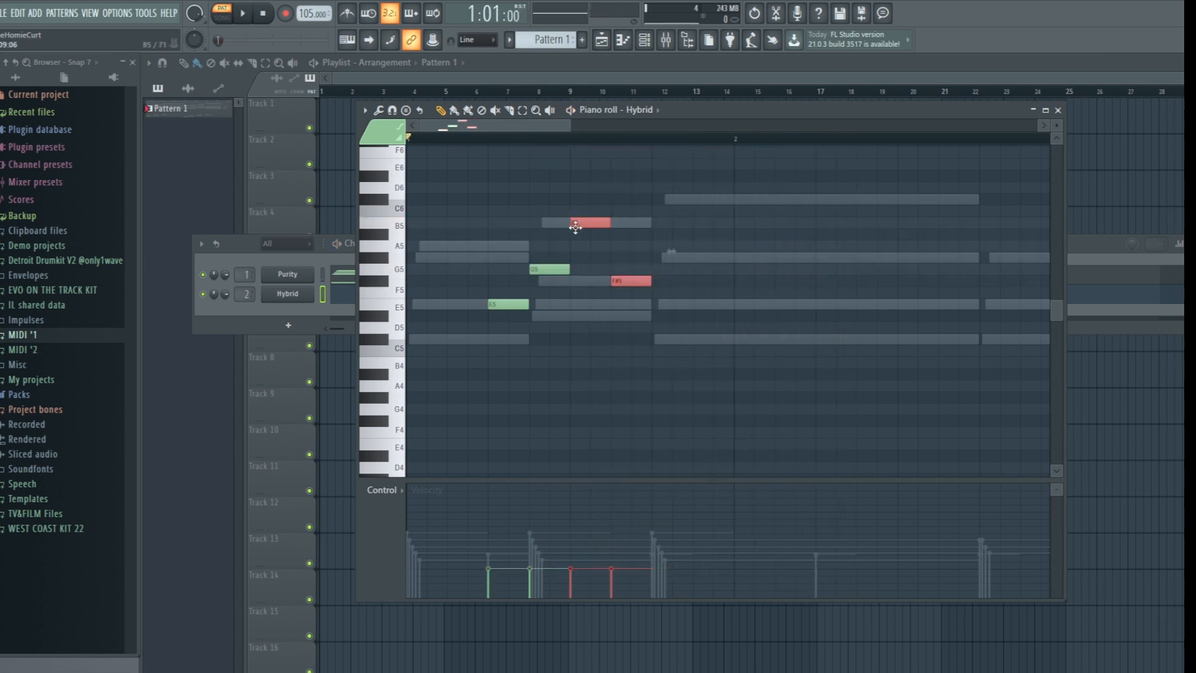
{"action": "key", "text": "space"}
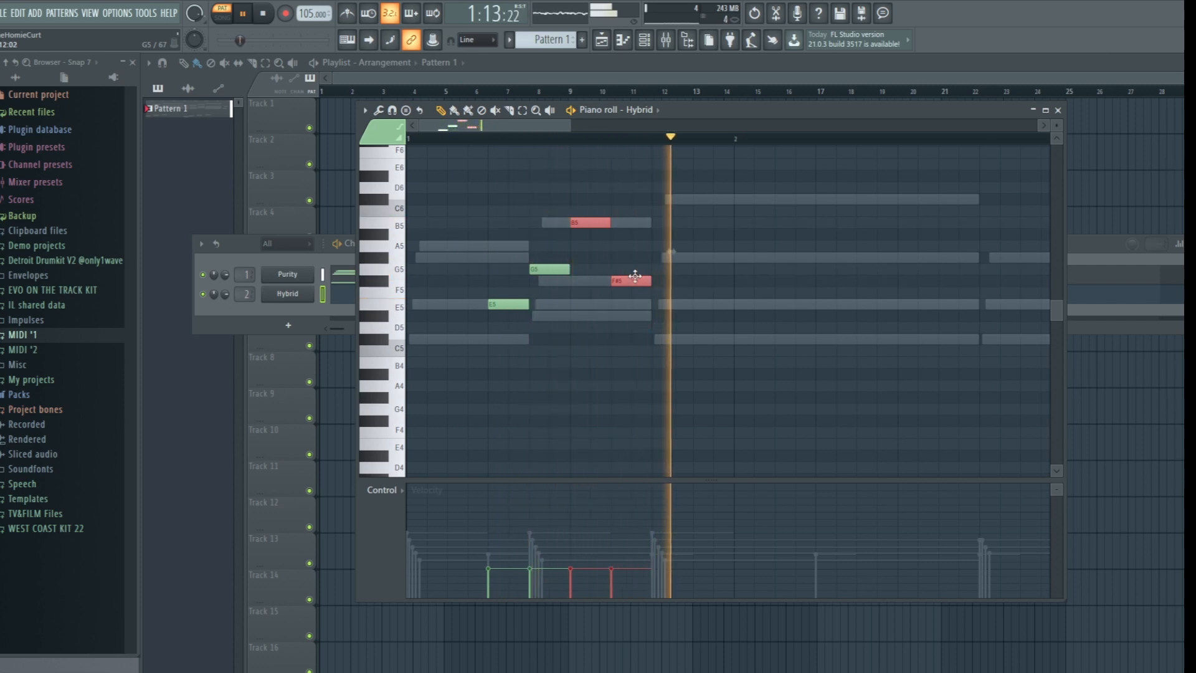
{"action": "key", "text": "space"}
{"action": "left_click_drag", "start_coordinate": [600, 221], "coordinate": [619, 223]}
{"action": "key", "text": "space"}
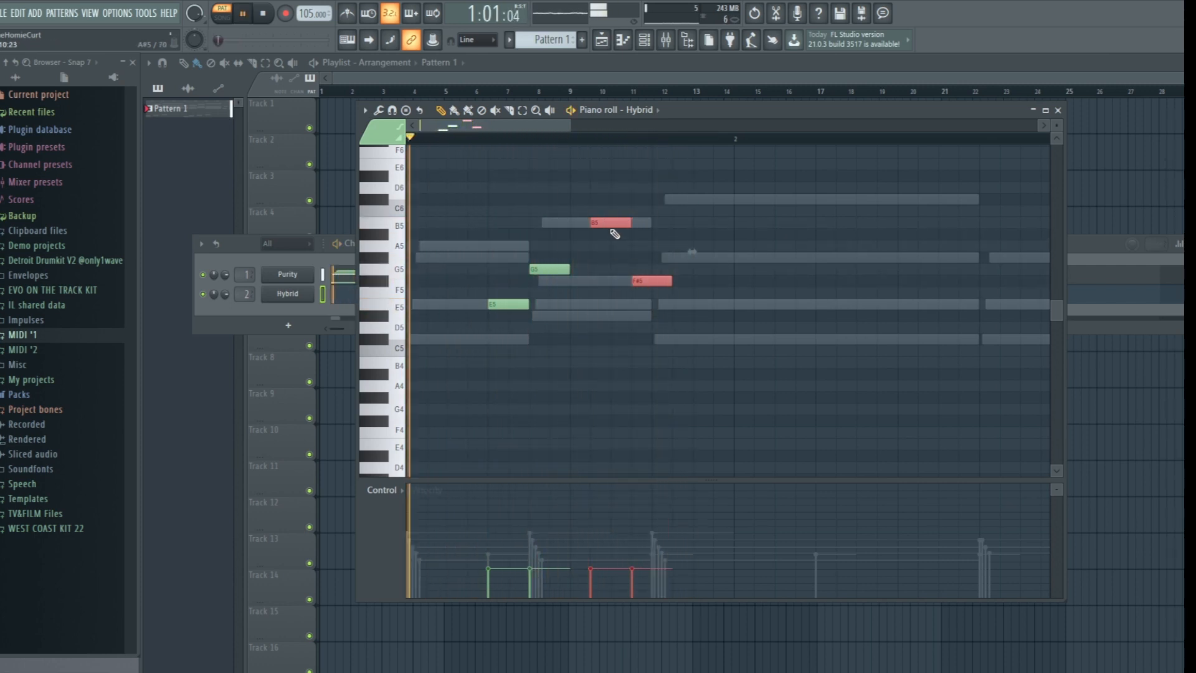
{"action": "left_click_drag", "start_coordinate": [617, 224], "coordinate": [637, 224]}
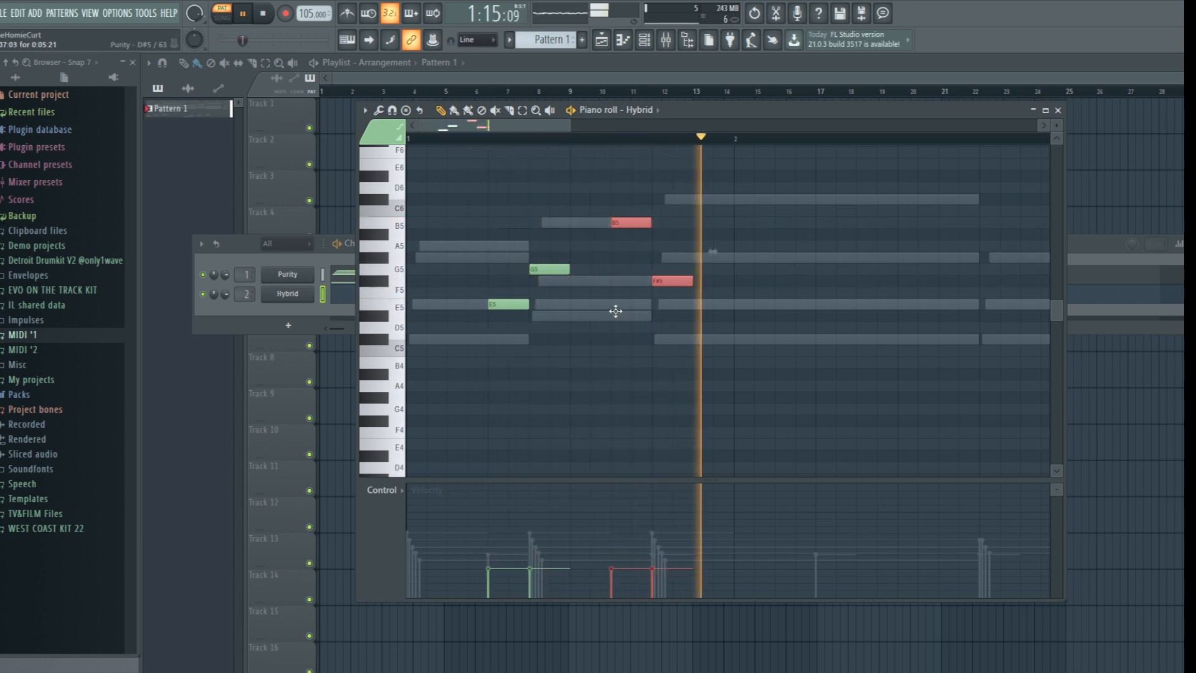
{"action": "key", "text": "space"}
{"action": "key", "text": "space"}
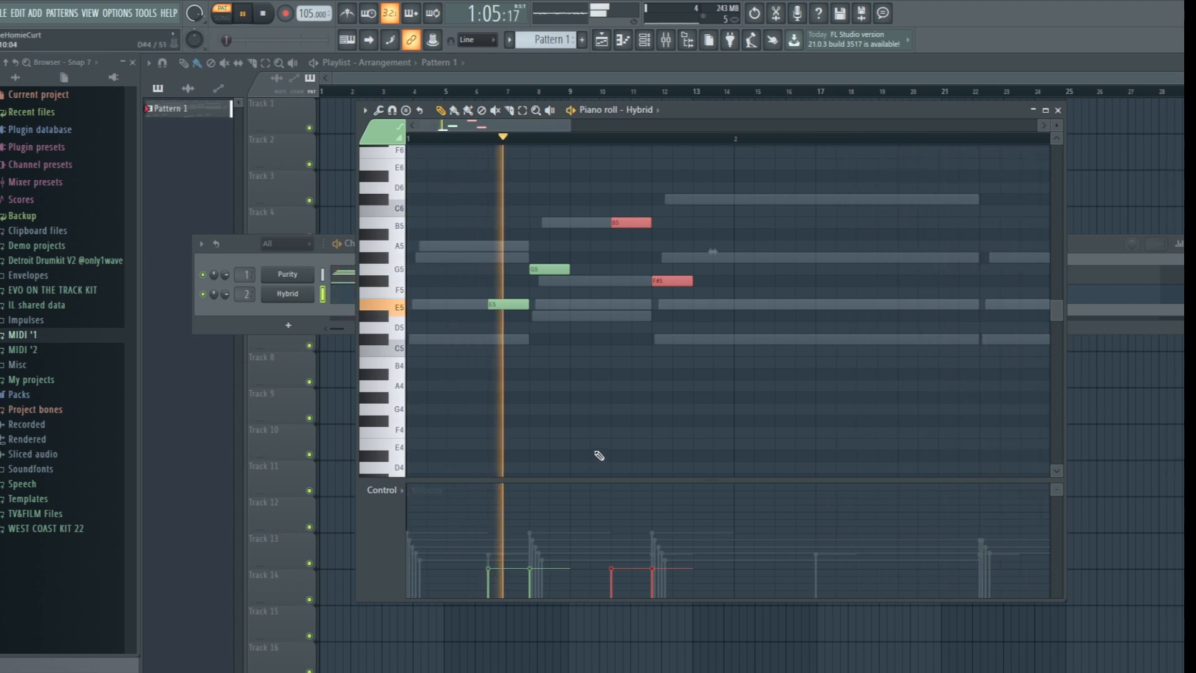
{"action": "key", "text": "space"}
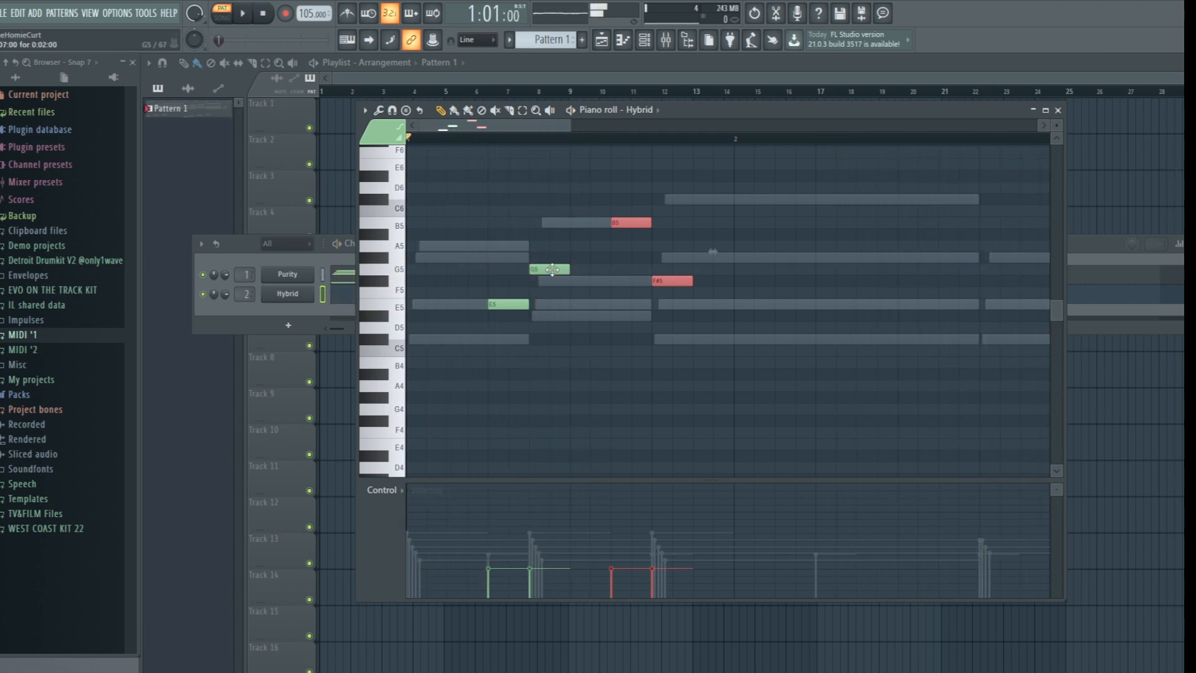
Move the Hybrid G5 note one step earlier and the B5 and F#5 notes two steps earlier, checking the timing by playback.
{"action": "double_click", "coordinate": [537, 270]}
{"action": "left_click", "coordinate": [692, 253]}
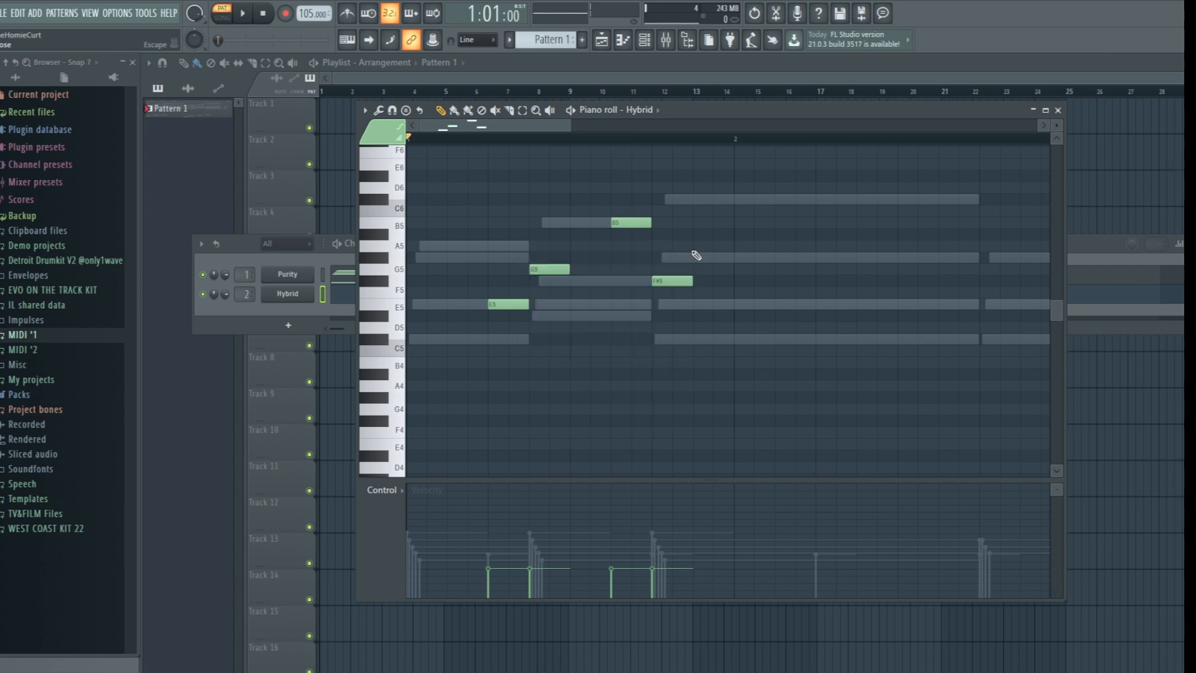
{"action": "left_click_drag", "start_coordinate": [547, 268], "coordinate": [526, 269]}
{"action": "key", "text": "space"}
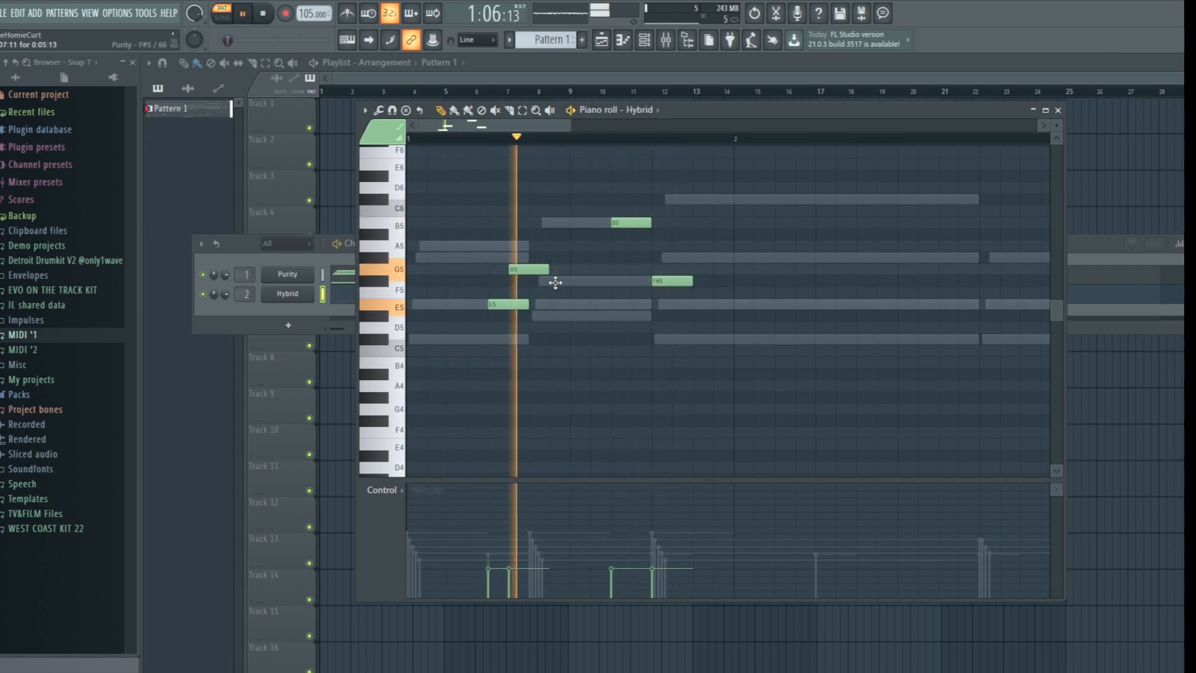
{"action": "key", "text": "space"}
{"action": "left_click_drag", "start_coordinate": [620, 222], "coordinate": [579, 222]}
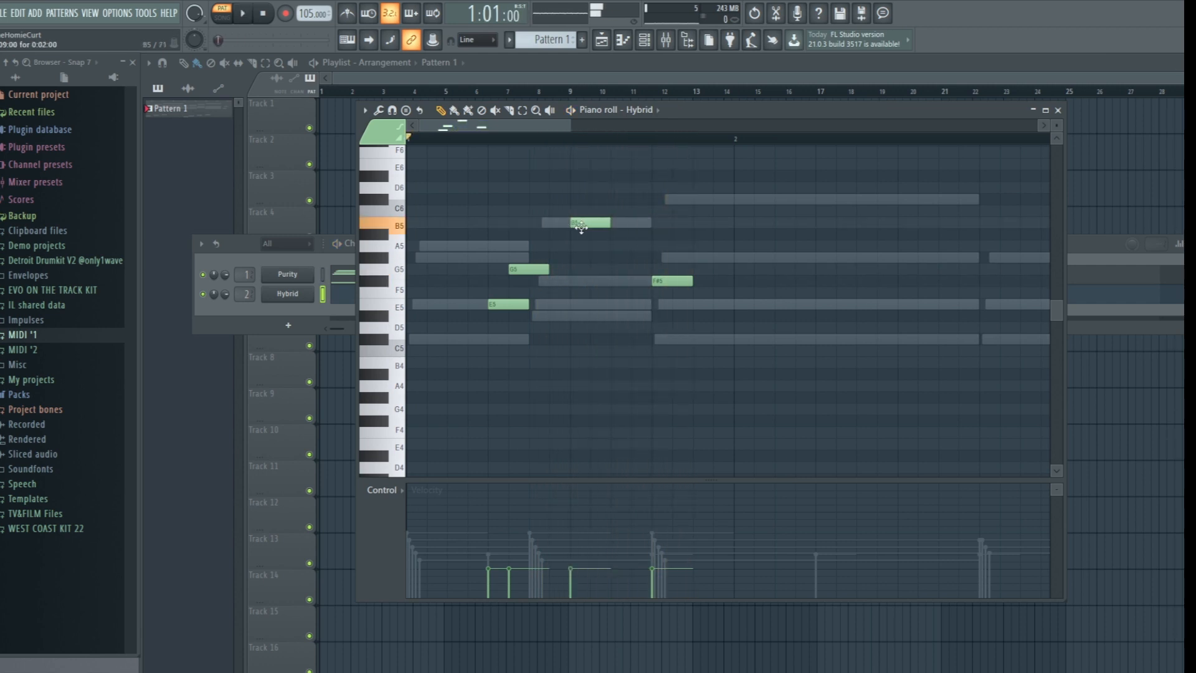
{"action": "left_click_drag", "start_coordinate": [651, 280], "coordinate": [629, 282]}
{"action": "key", "text": "space"}
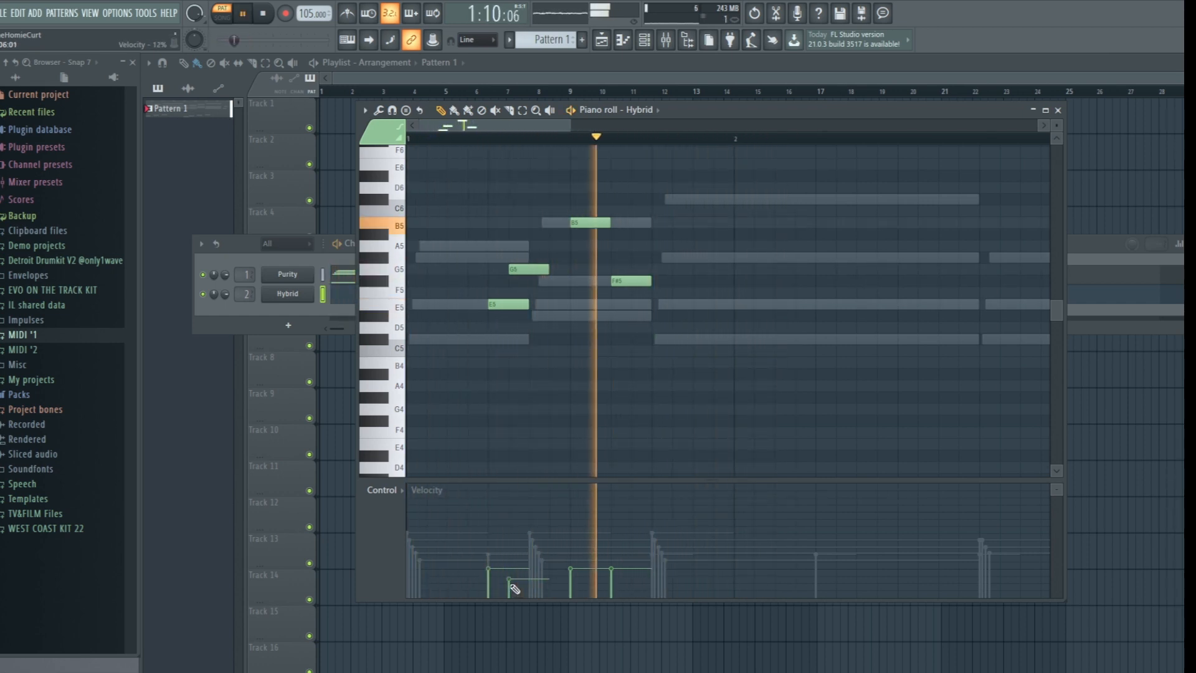
Lower the velocities of the Hybrid G5, B5 and F#5 notes below that of the E5 note.
{"action": "left_click", "coordinate": [571, 580]}
{"action": "left_click", "coordinate": [613, 585]}
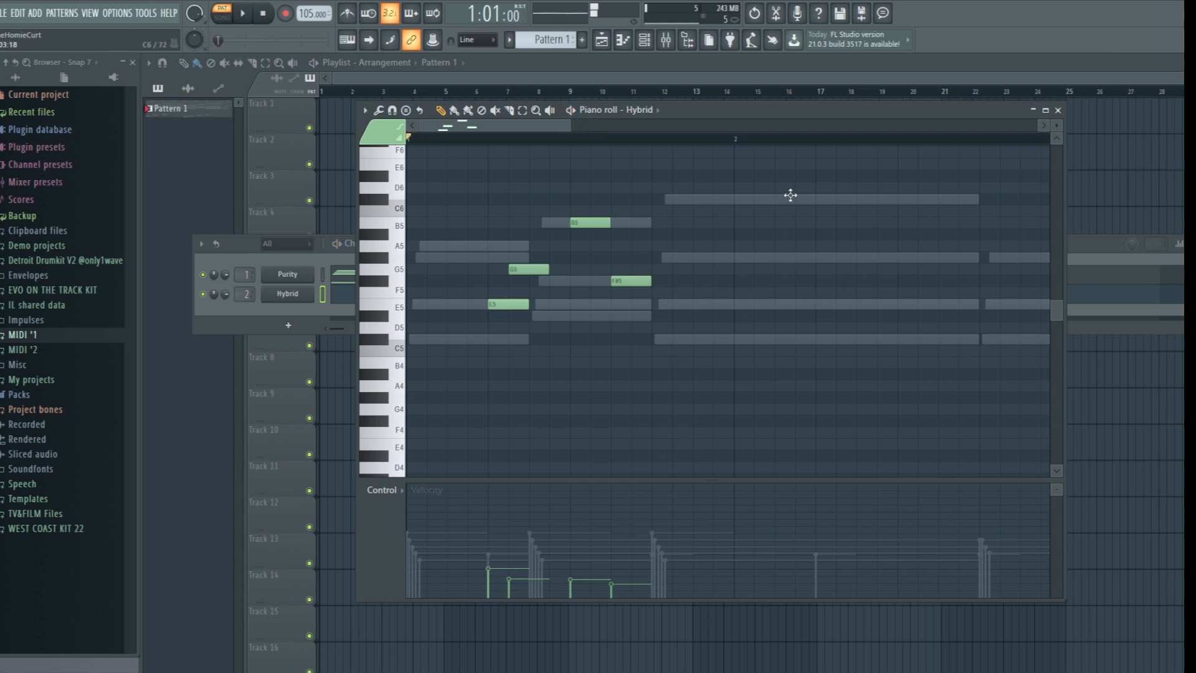
Copy the four-note Hybrid phrase from bar 1 to the same position in bar 3 and close the piano roll.
{"action": "scroll", "coordinate": [755, 147], "scroll_direction": "down", "scroll_amount": 4}
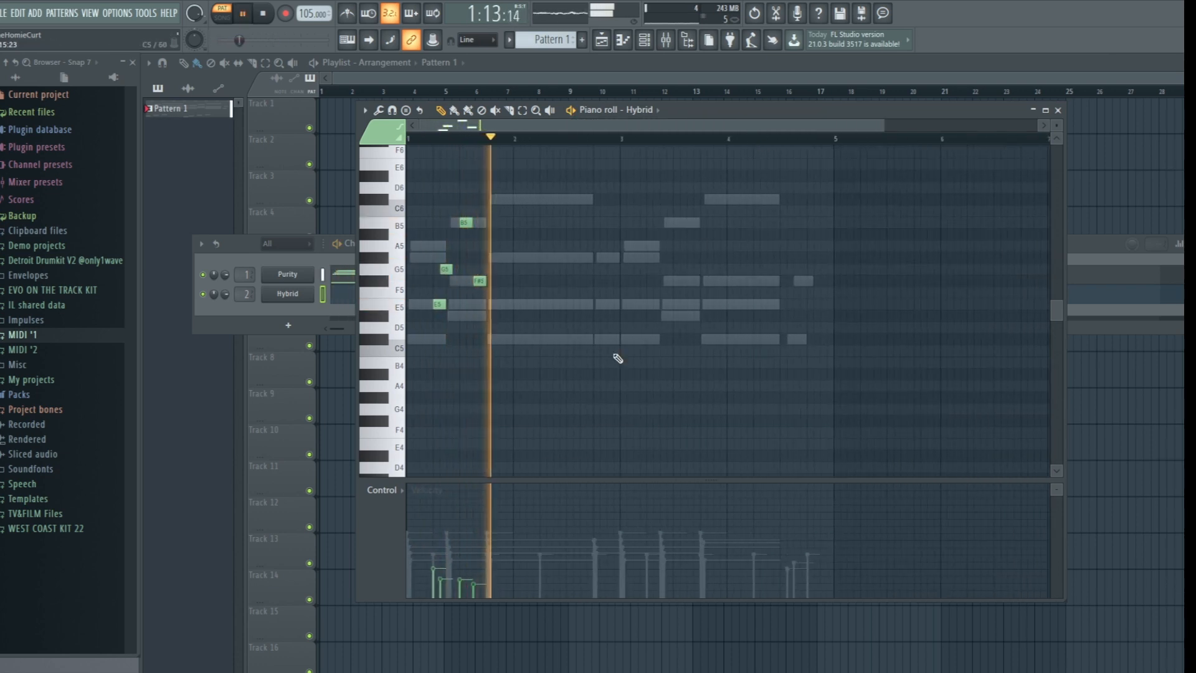
{"action": "left_click_drag", "start_coordinate": [534, 174], "coordinate": [409, 414]}
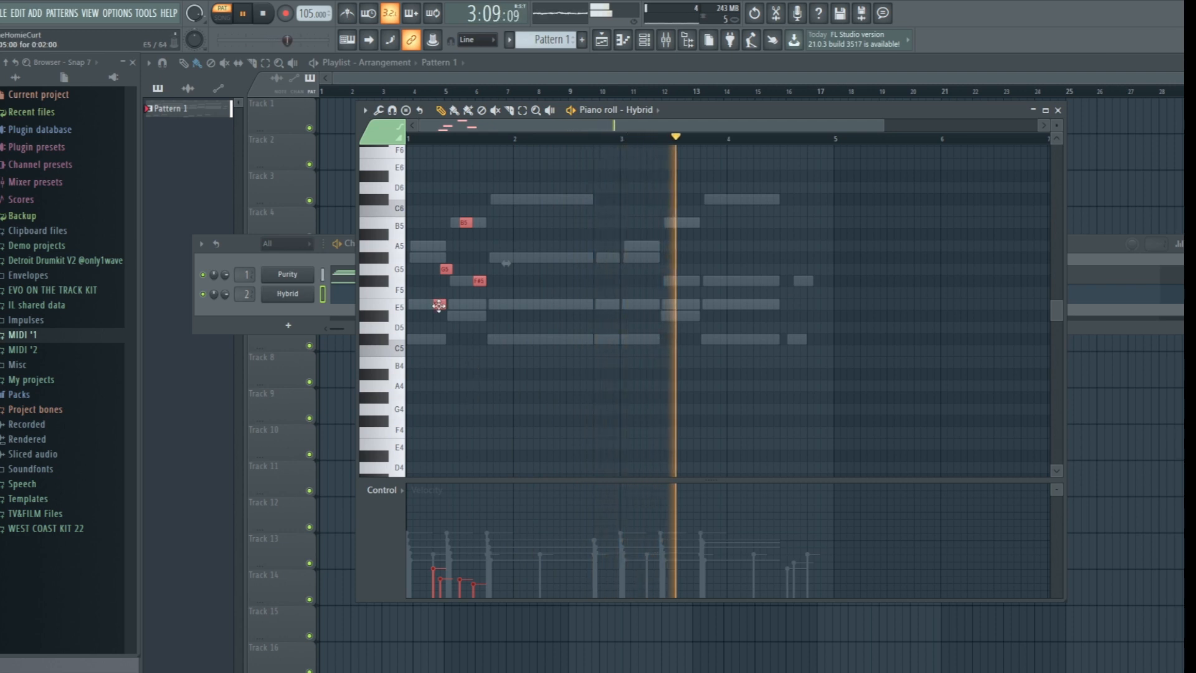
{"action": "left_click_drag", "start_coordinate": [438, 305], "coordinate": [652, 305]}
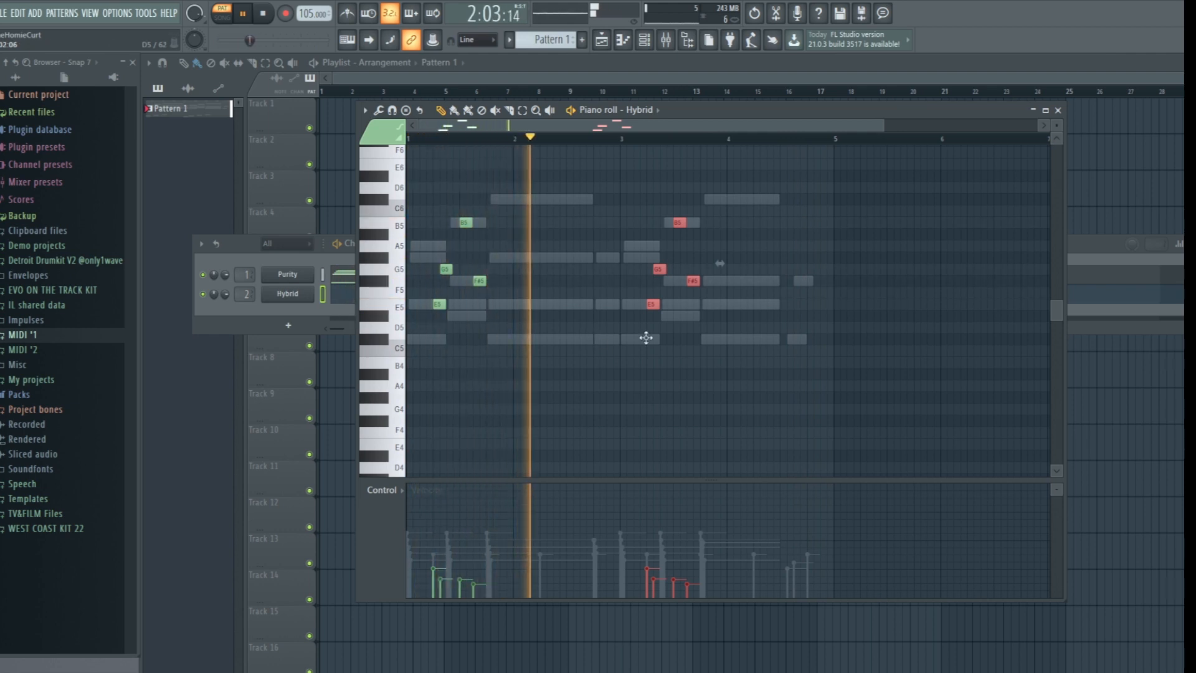
{"action": "left_click", "coordinate": [1058, 110]}
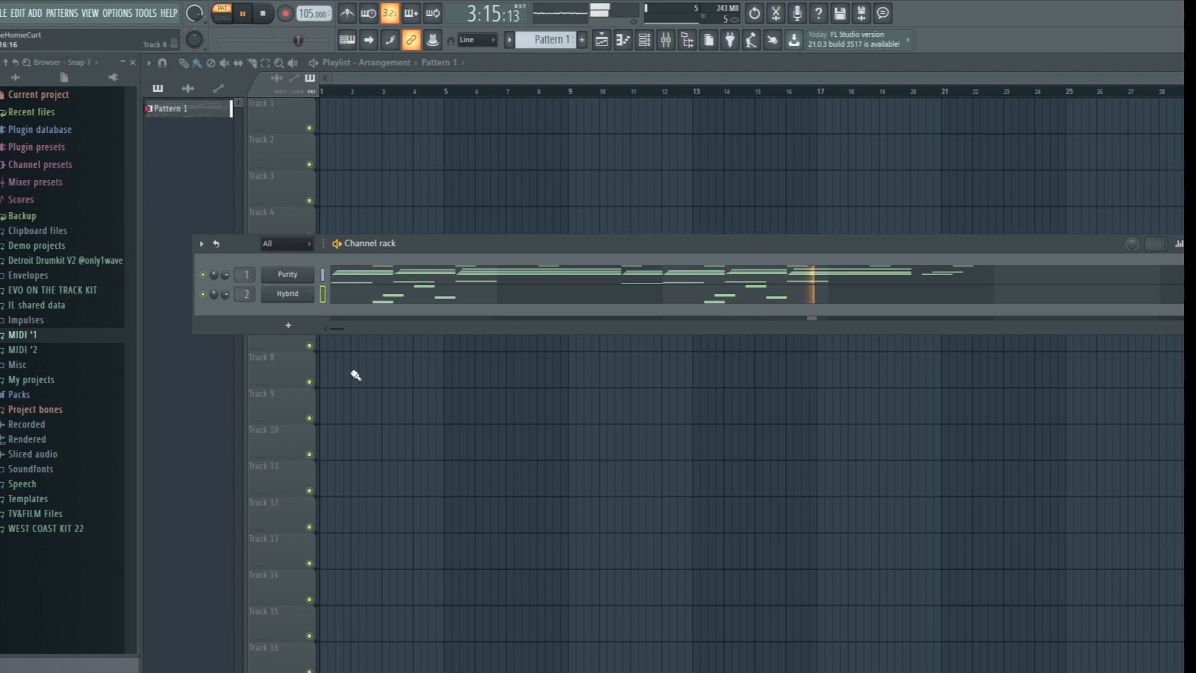
Open Fruity parametric EQ 2 on mixer Insert 2 and load the preset with a high-pass and a low-pass band.
{"action": "left_click", "coordinate": [666, 40]}
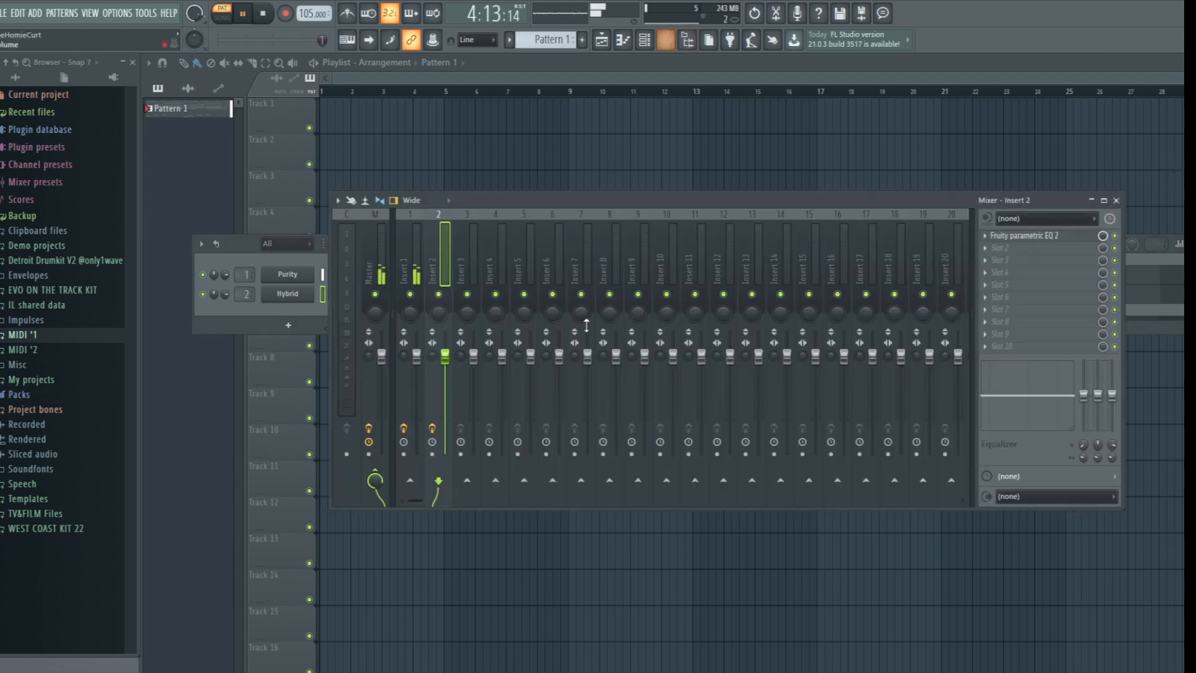
{"action": "left_click", "coordinate": [1028, 243]}
{"action": "left_click", "coordinate": [721, 200]}
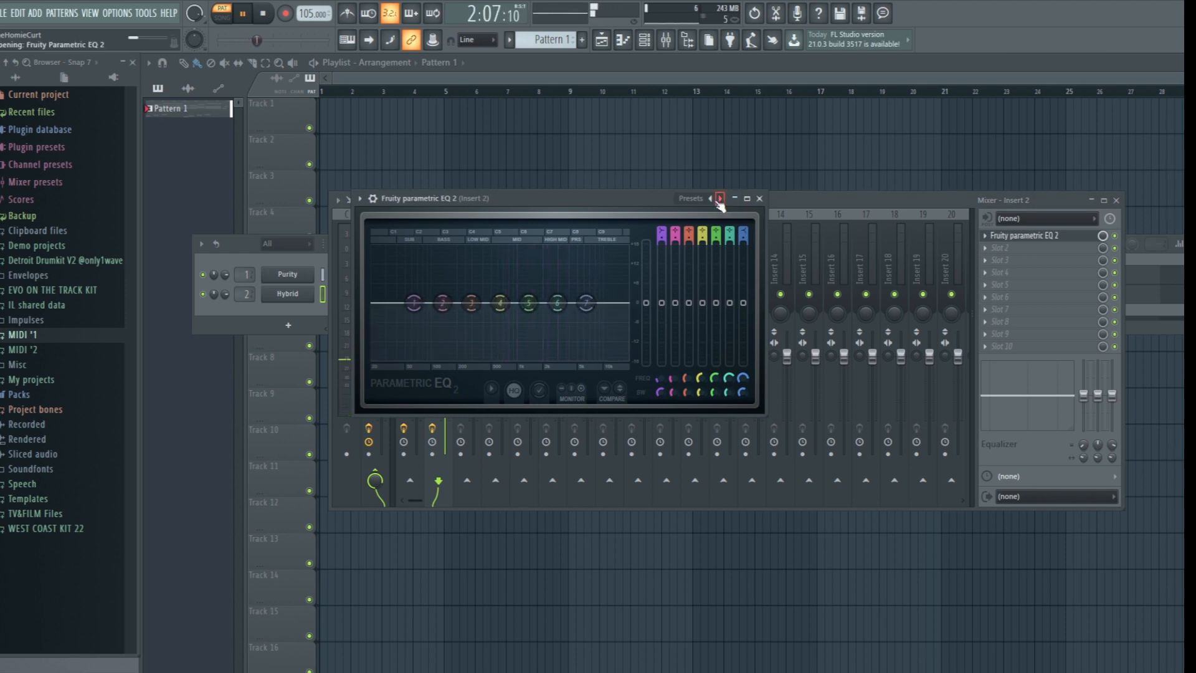
{"action": "left_click", "coordinate": [720, 199]}
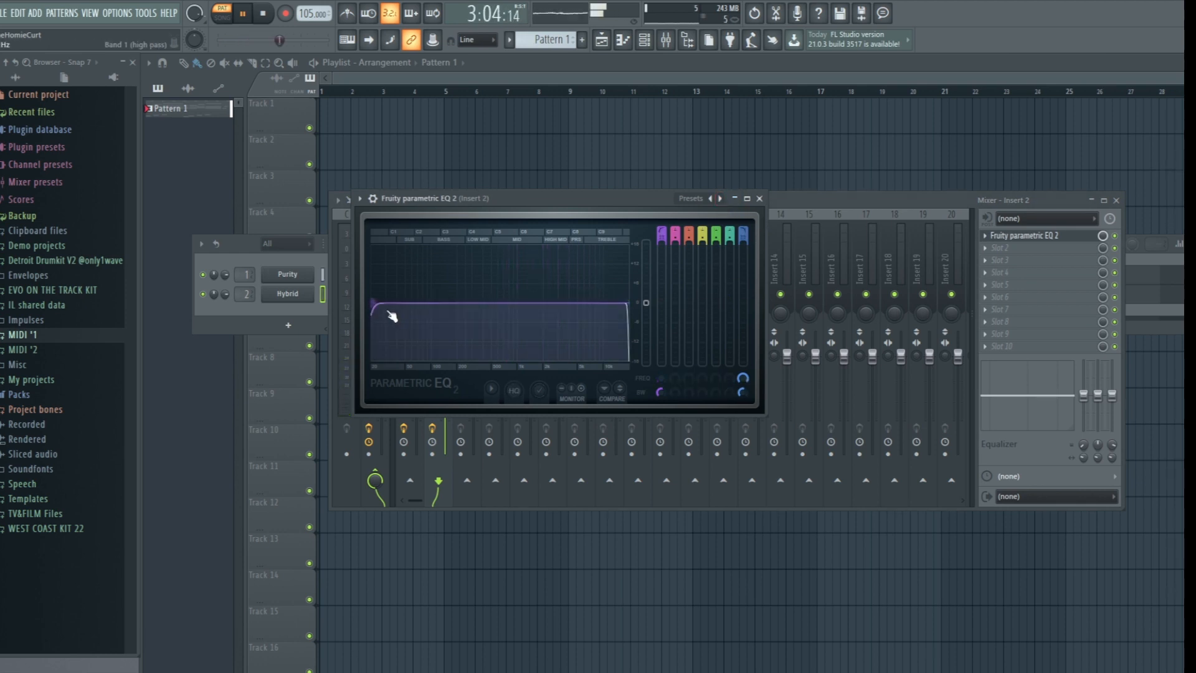
Raise the EQ's high-pass cutoff to about 400 Hz, lower the low-pass cutoff to about 1 kHz, and close the EQ and mixer.
{"action": "left_click_drag", "start_coordinate": [373, 304], "coordinate": [489, 304]}
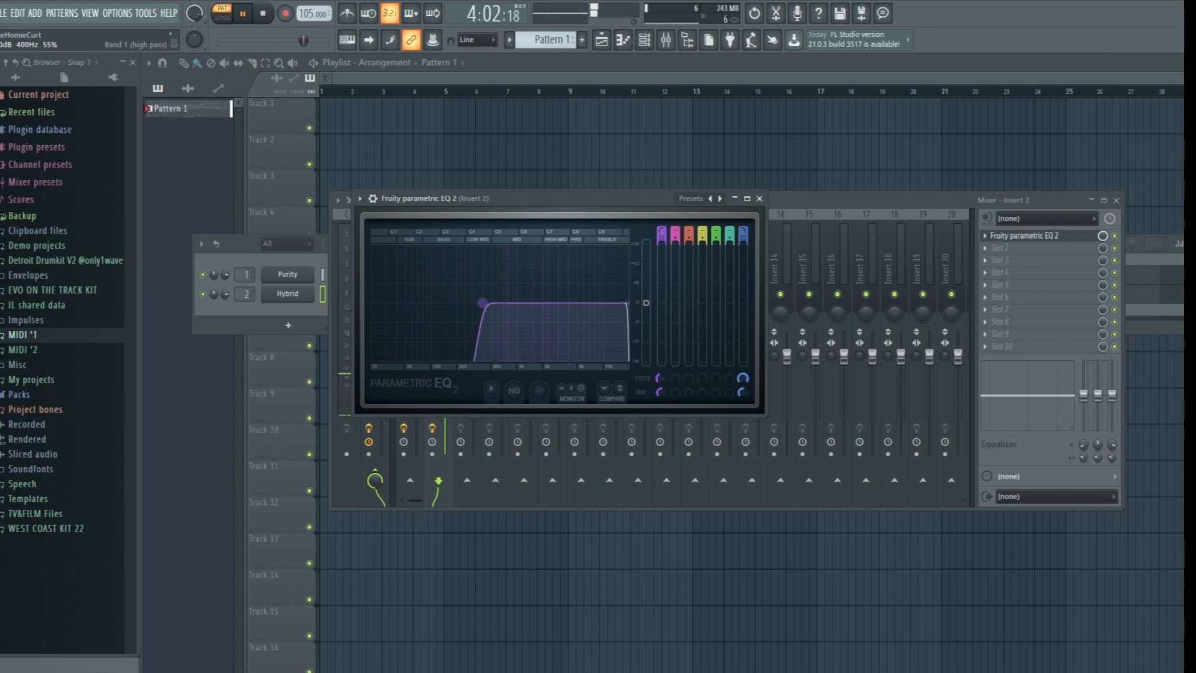
{"action": "left_click_drag", "start_coordinate": [630, 312], "coordinate": [528, 303]}
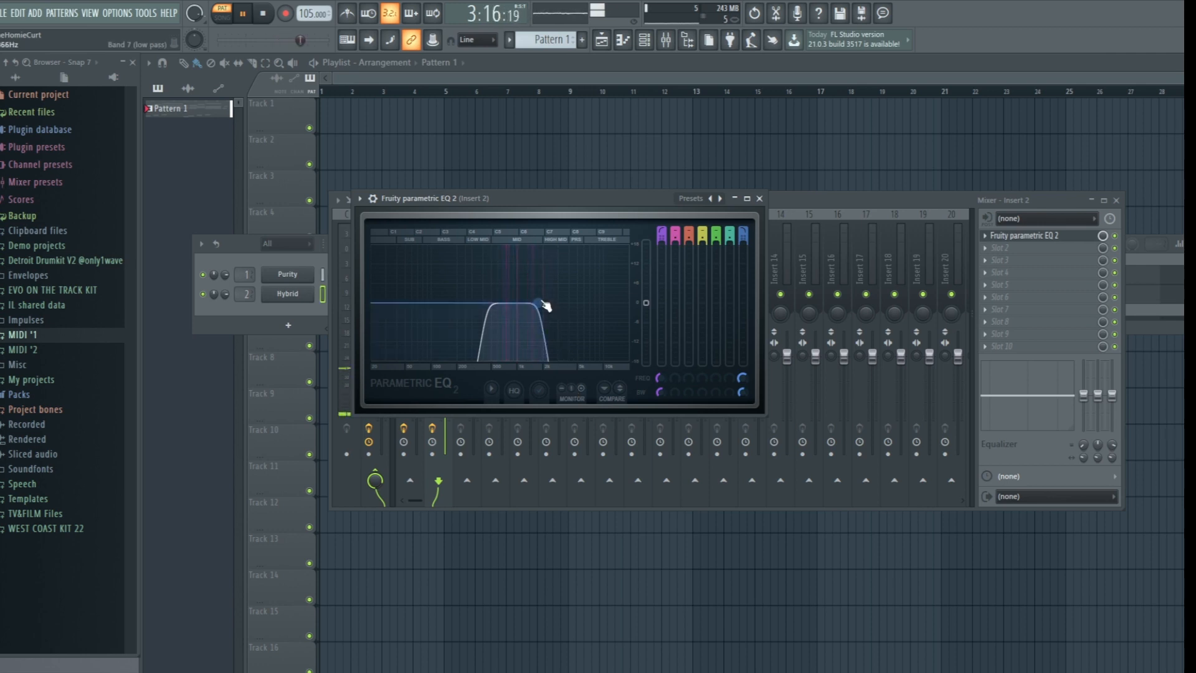
{"action": "left_click_drag", "start_coordinate": [542, 302], "coordinate": [531, 302]}
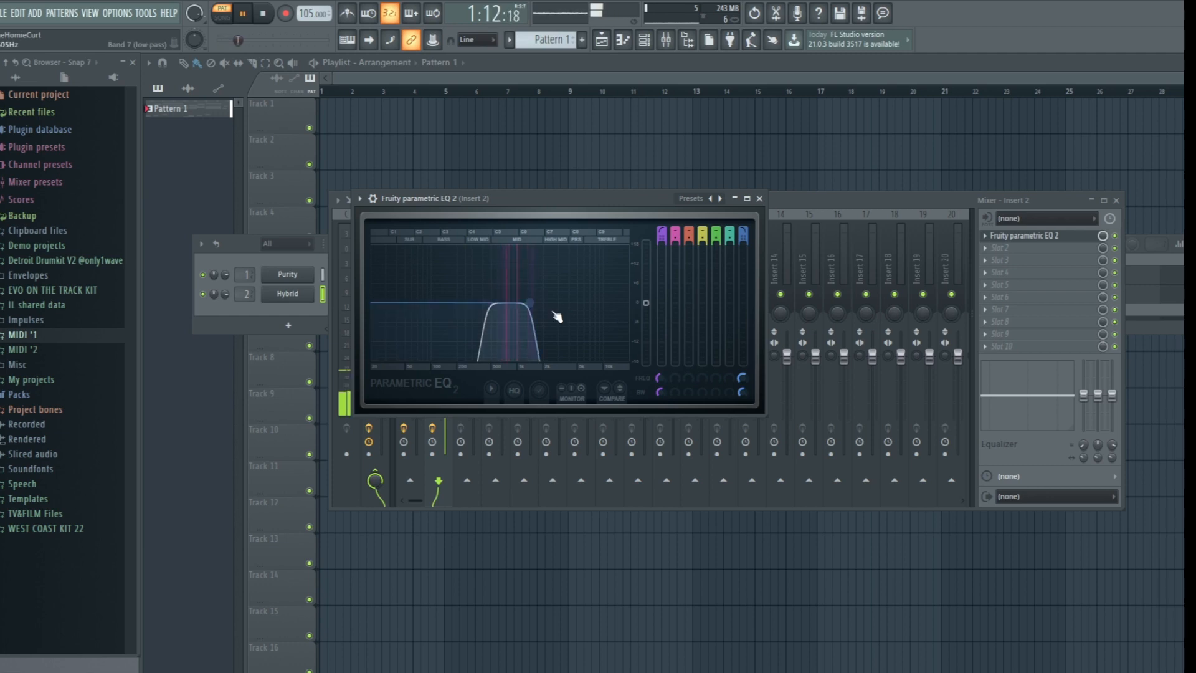
{"action": "left_click_drag", "start_coordinate": [531, 303], "coordinate": [528, 303]}
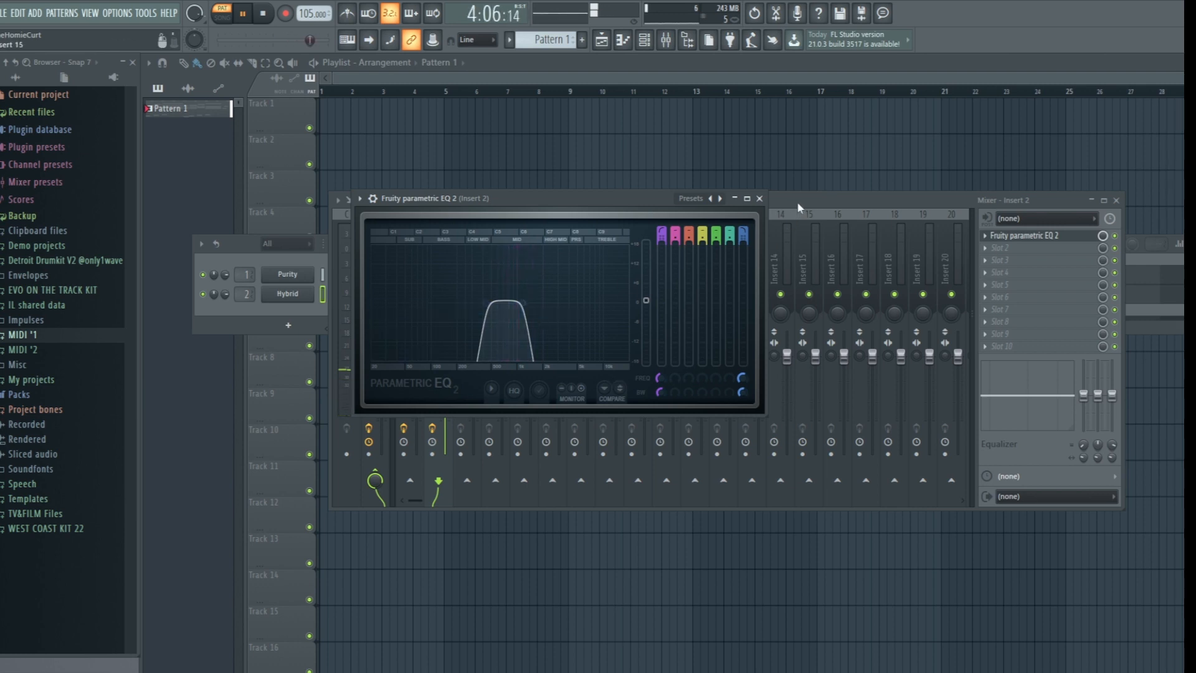
{"action": "left_click", "coordinate": [759, 198]}
{"action": "left_click", "coordinate": [1116, 200]}
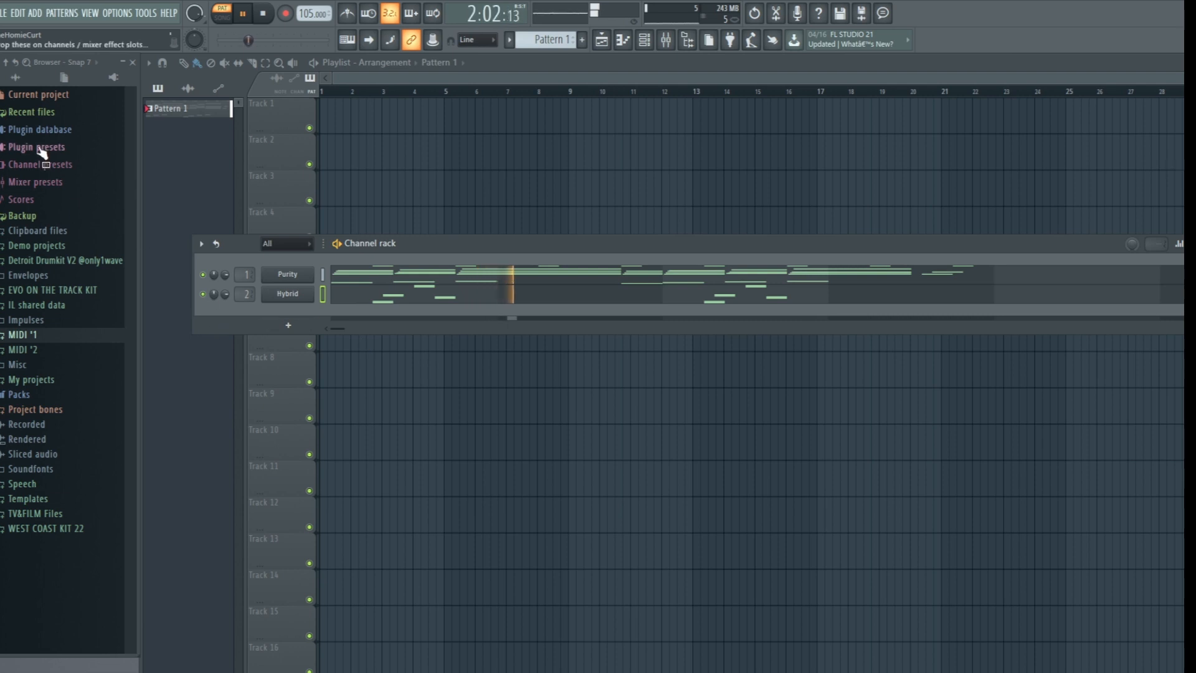
Add Xpand!2 from the installed generator plugins as a new channel below Hybrid and reposition its window over the playlist.
{"action": "left_click", "coordinate": [38, 129]}
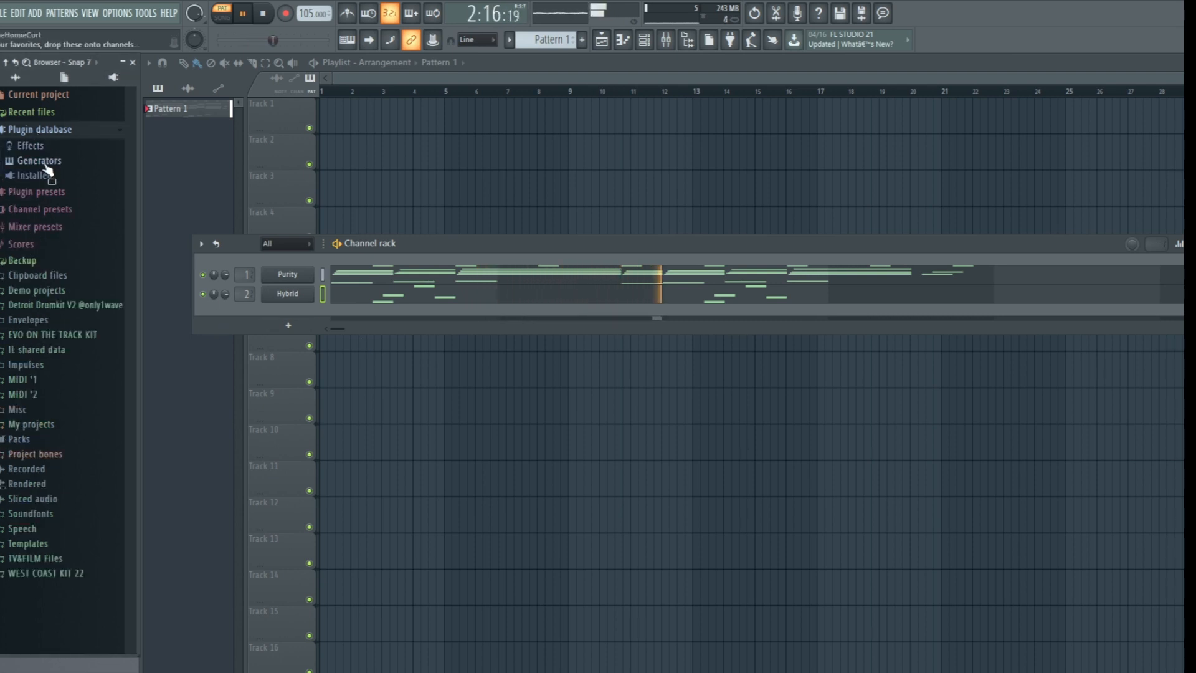
{"action": "left_click", "coordinate": [40, 160]}
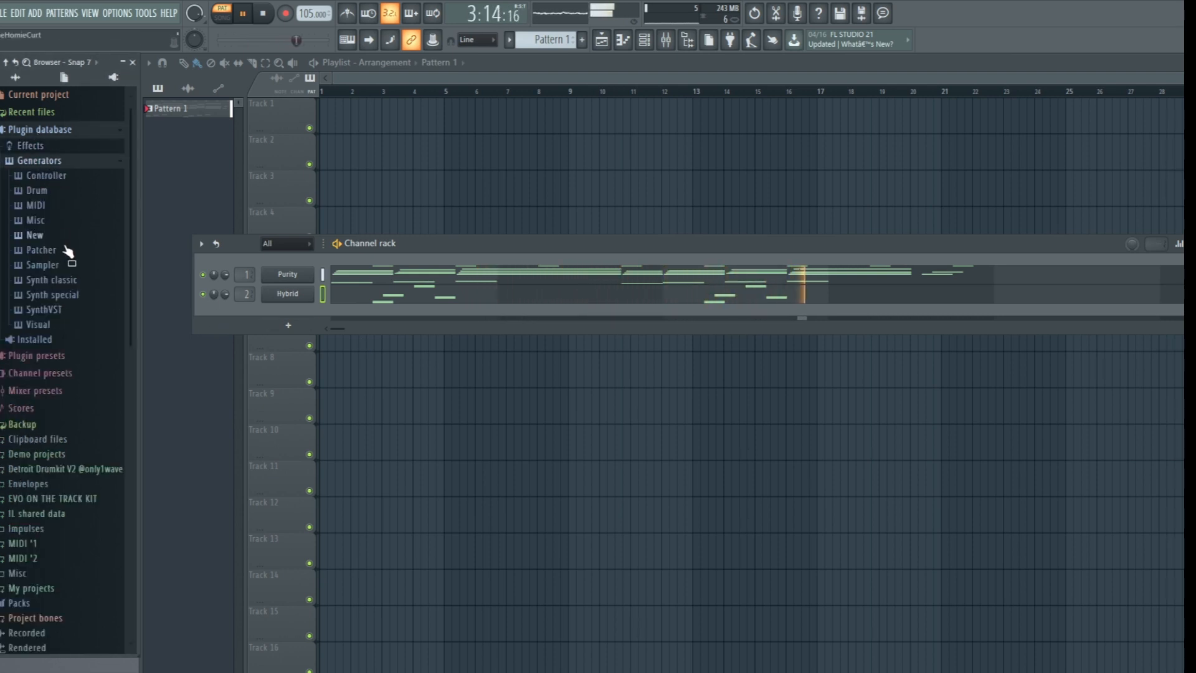
{"action": "left_click", "coordinate": [34, 160]}
{"action": "left_click", "coordinate": [31, 175]}
{"action": "scroll", "coordinate": [96, 217], "scroll_direction": "down", "scroll_amount": 12}
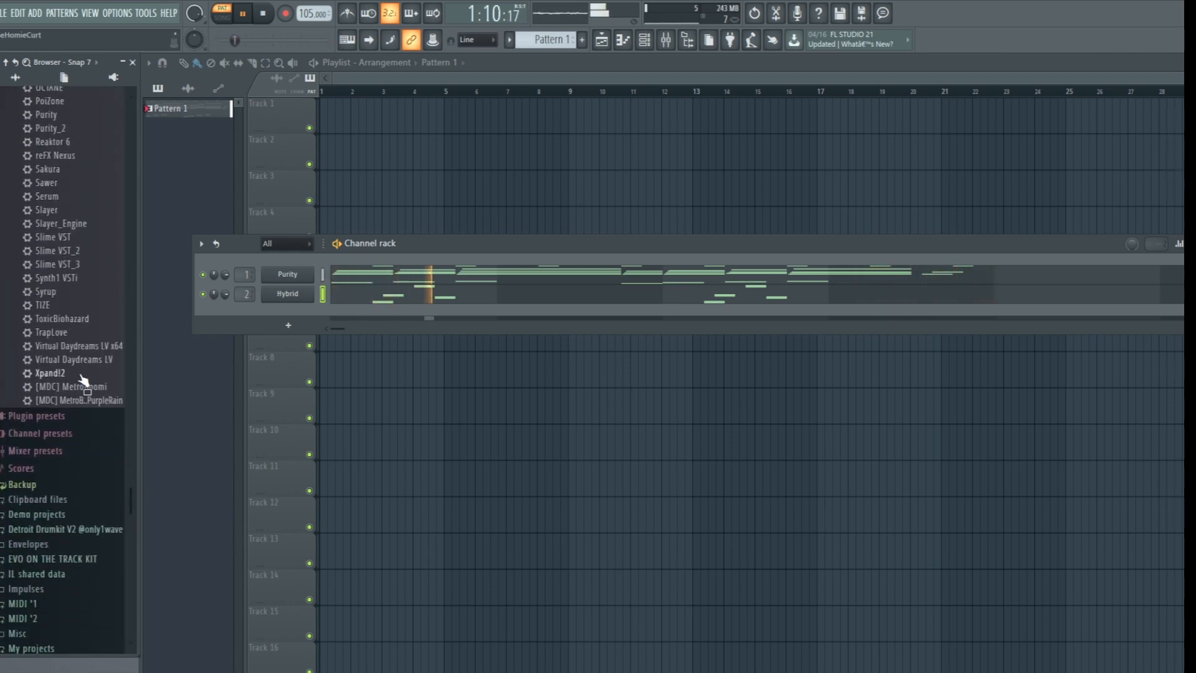
{"action": "left_click_drag", "start_coordinate": [68, 375], "coordinate": [279, 305]}
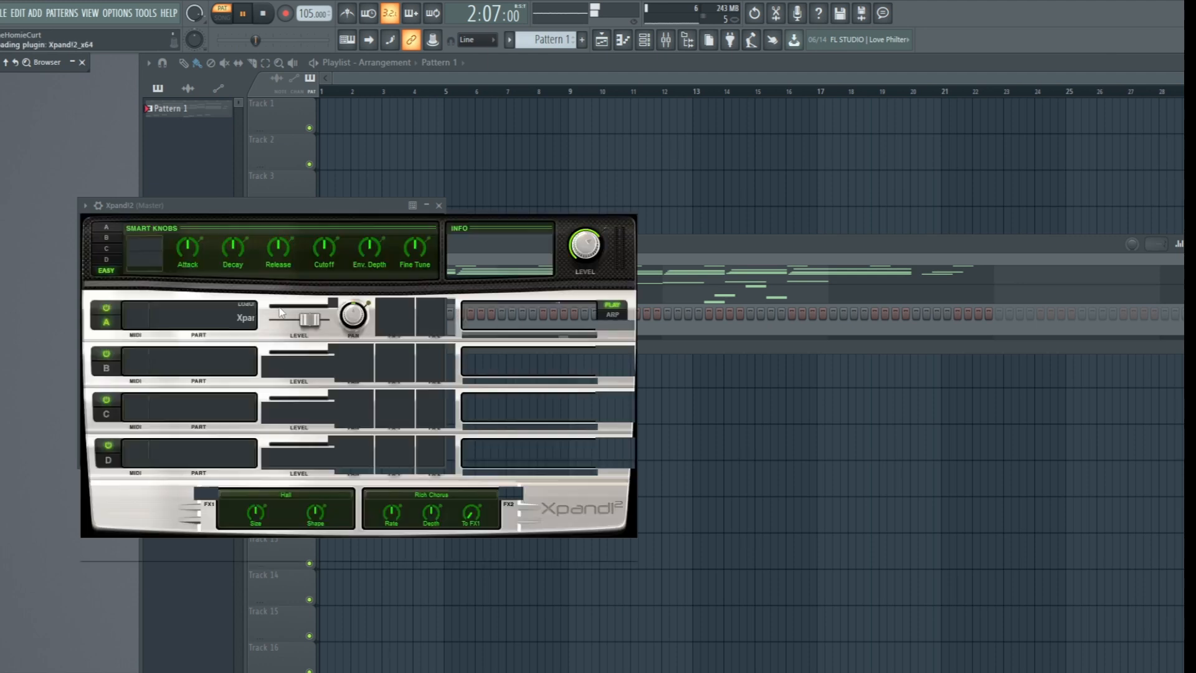
{"action": "left_click_drag", "start_coordinate": [390, 207], "coordinate": [744, 205]}
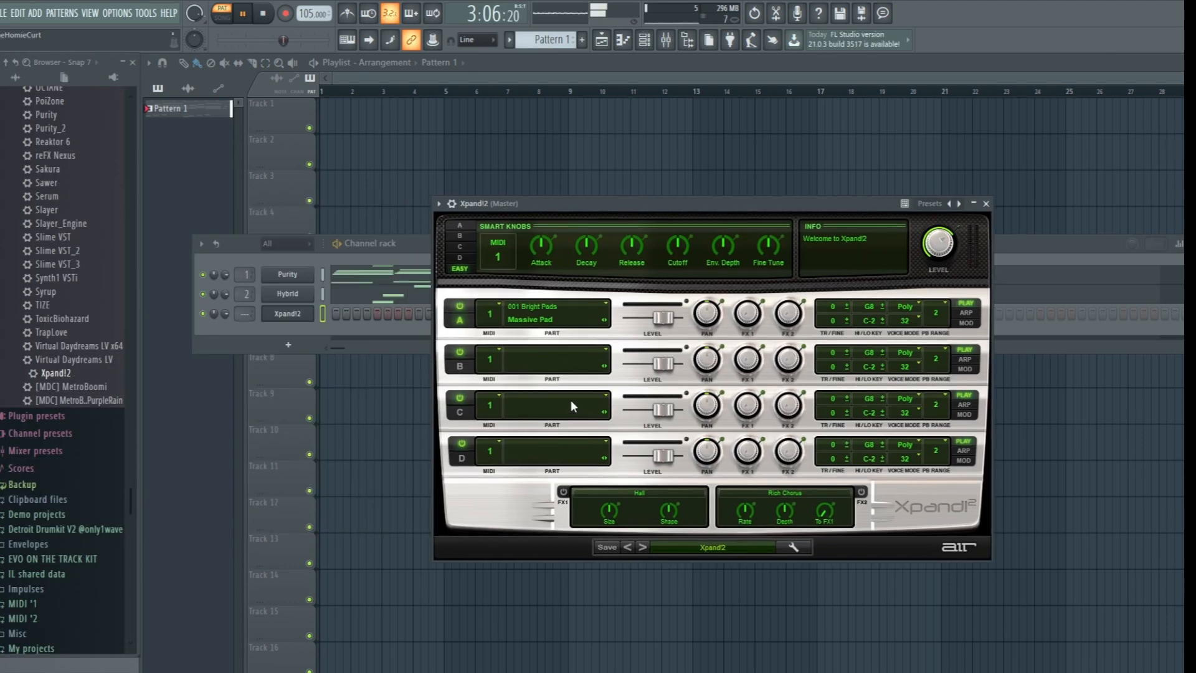
{"action": "left_click_drag", "start_coordinate": [660, 212], "coordinate": [556, 230]}
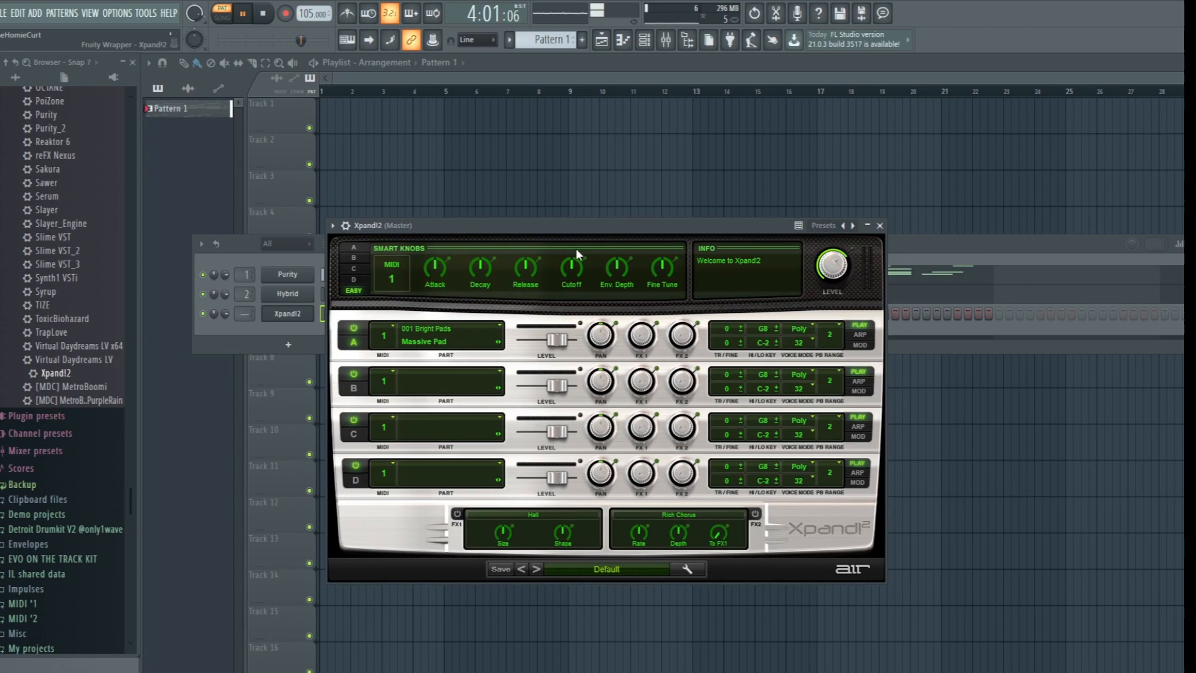
Try the Glassy Pad+ sound from 001 Bright Pads in part A of Xpand!2 and stop the playback.
{"action": "left_click", "coordinate": [460, 328]}
{"action": "mouse_move", "coordinate": [457, 366]}
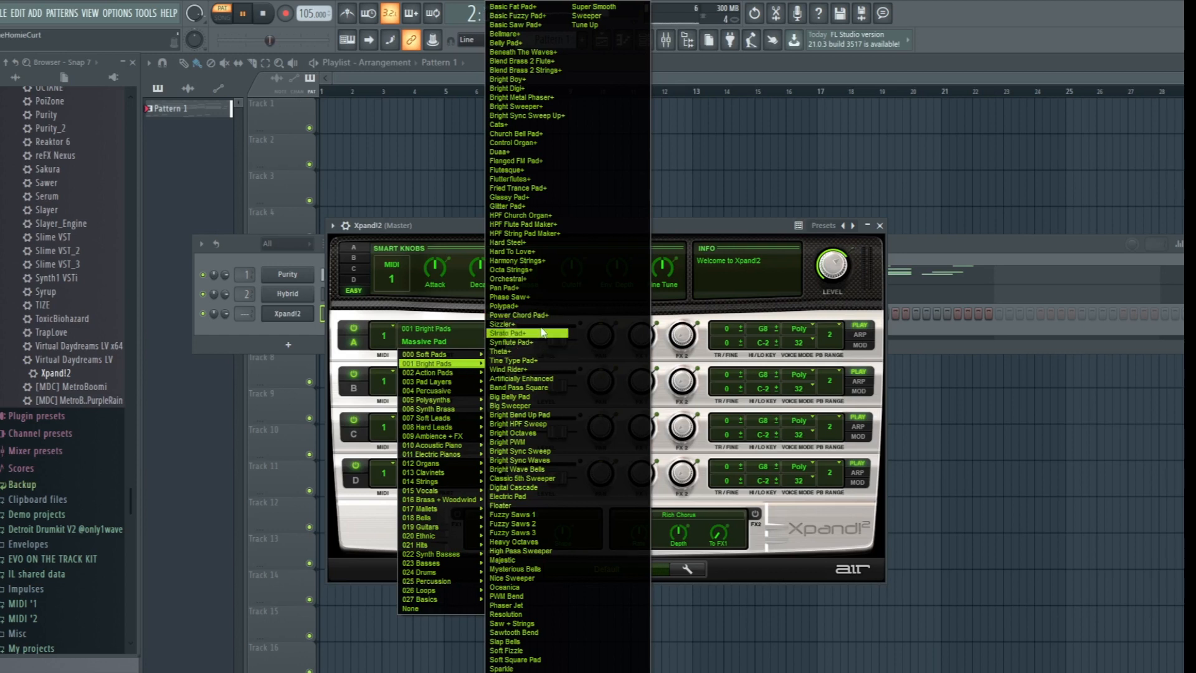
{"action": "left_click", "coordinate": [513, 198]}
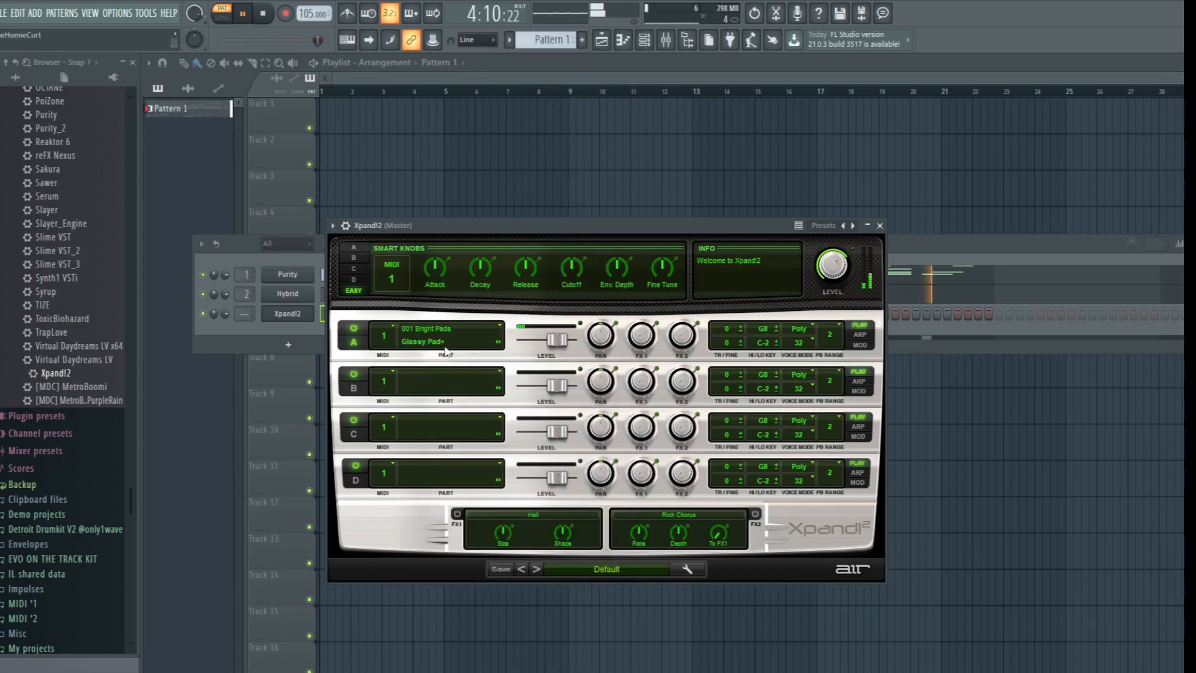
{"action": "key", "text": "space"}
Load Belly Pad+ from 001 Bright Pads into part A of Xpand!2 and close the plugin.
{"action": "left_click", "coordinate": [462, 326]}
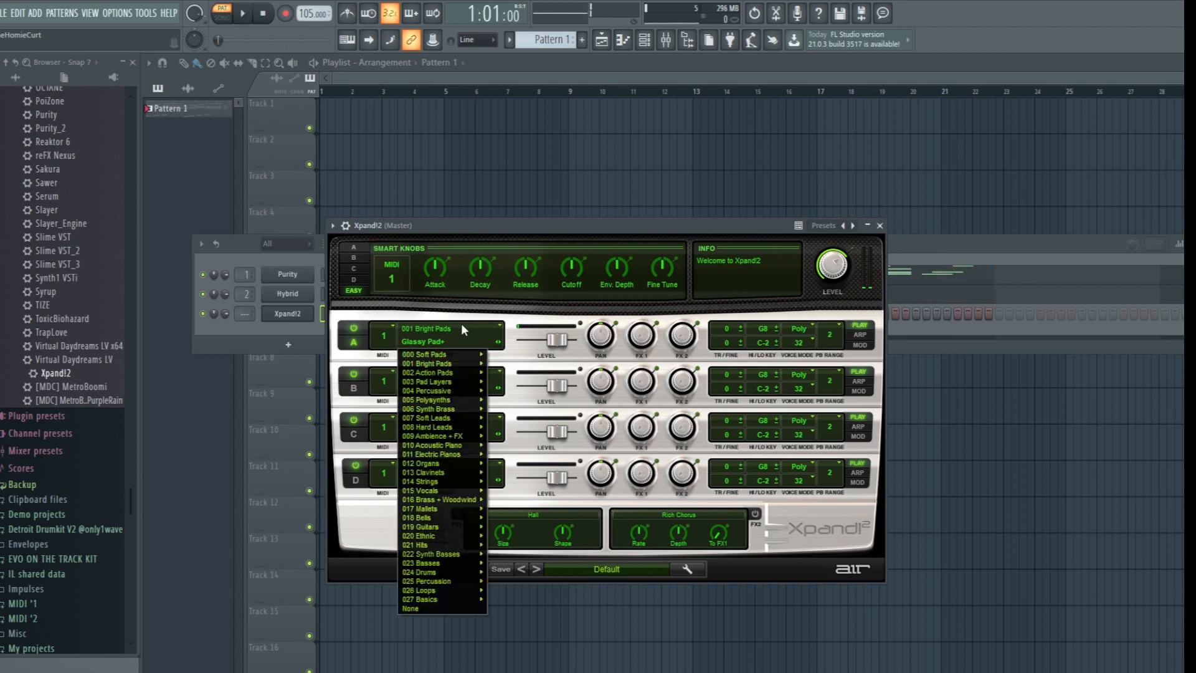
{"action": "left_click", "coordinate": [461, 323]}
{"action": "left_click", "coordinate": [461, 324]}
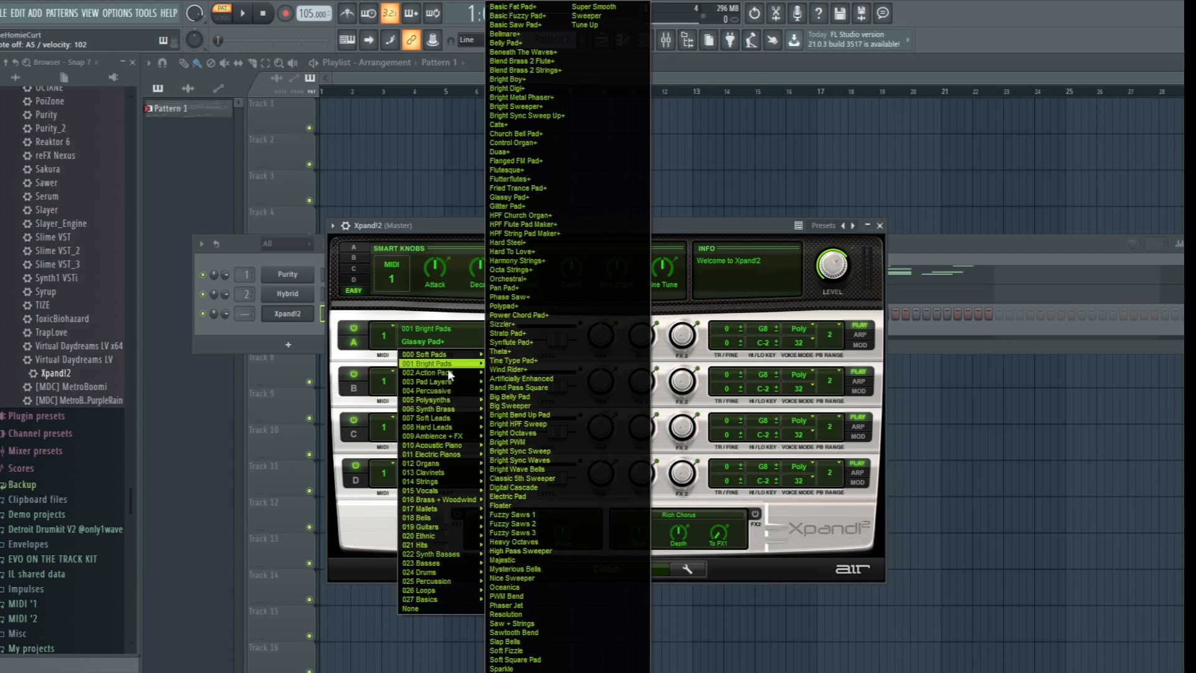
{"action": "left_click", "coordinate": [519, 98]}
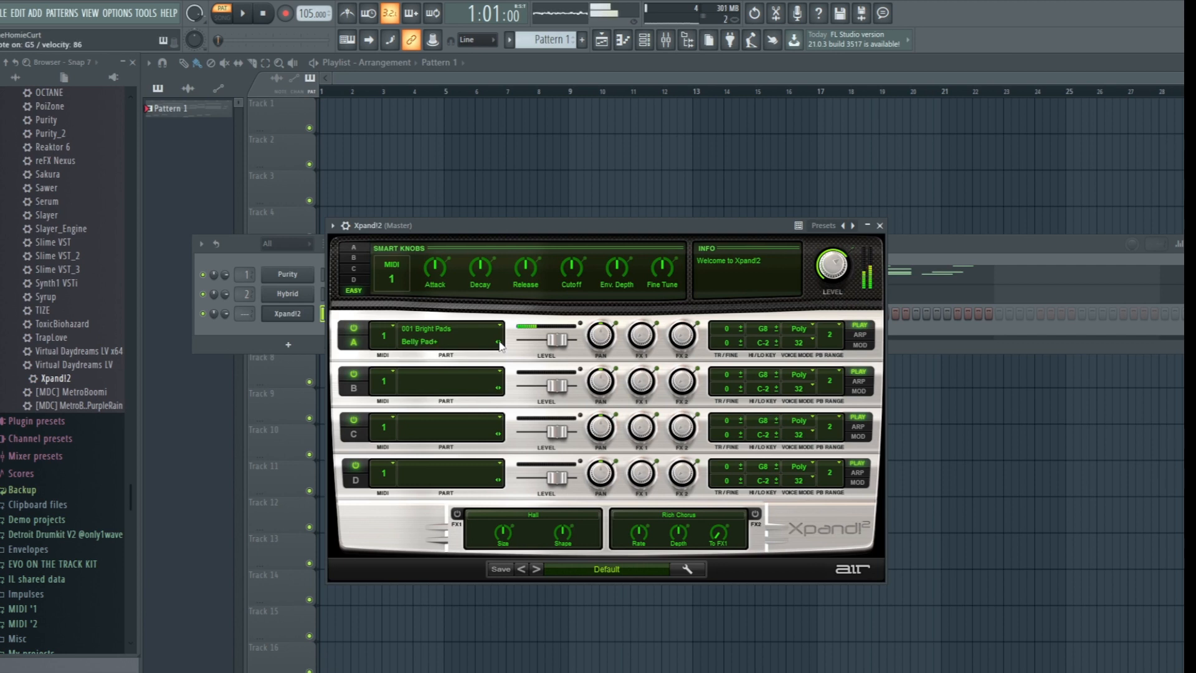
{"action": "left_click", "coordinate": [880, 226]}
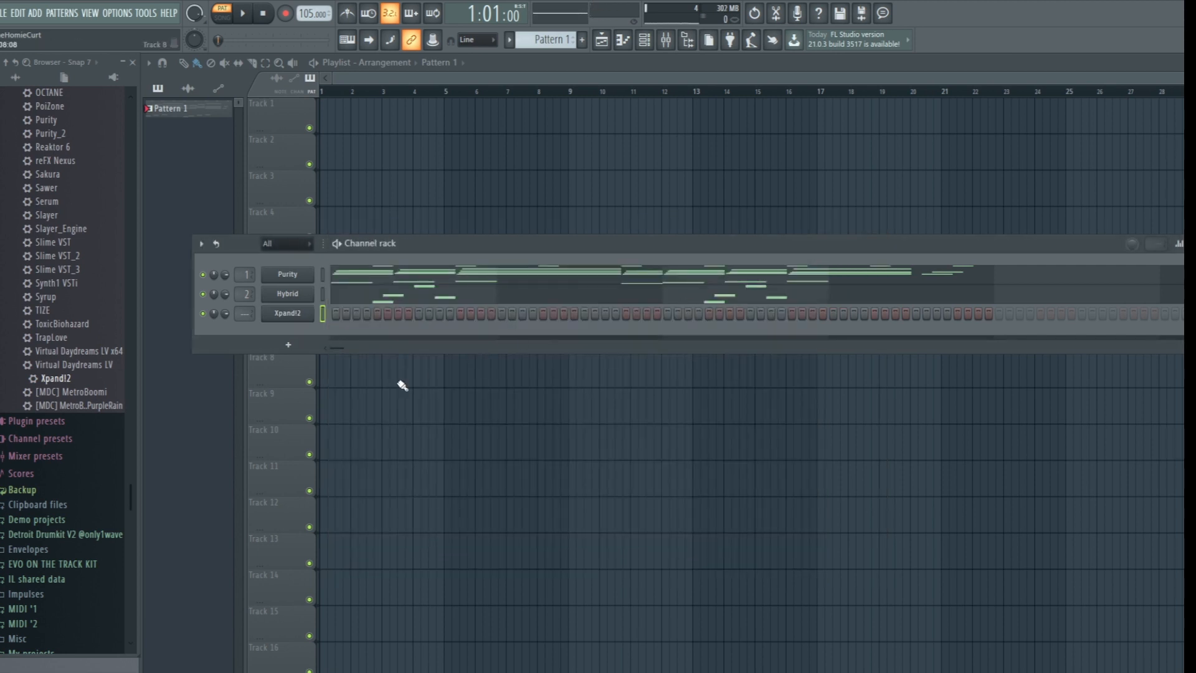
Open the piano roll for Xpand!2, add one-bar C5 and A4 notes at the start of bar 1, and play the pattern.
{"action": "right_click", "coordinate": [296, 316]}
{"action": "left_click", "coordinate": [386, 314]}
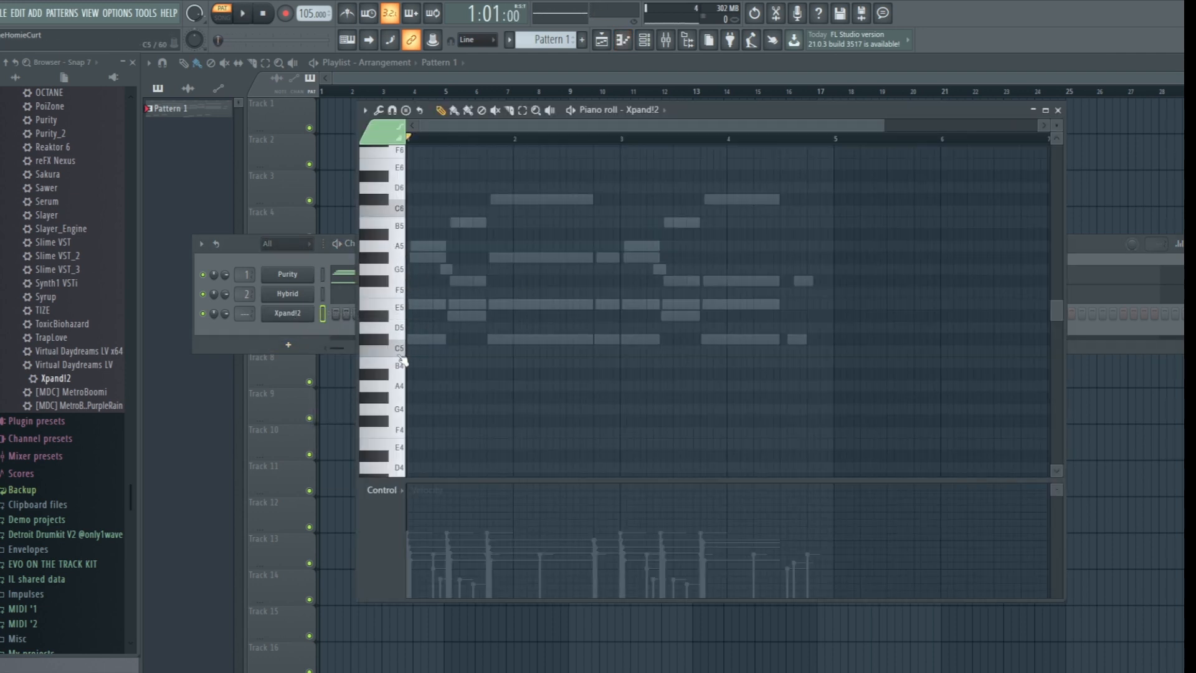
{"action": "left_click", "coordinate": [498, 352]}
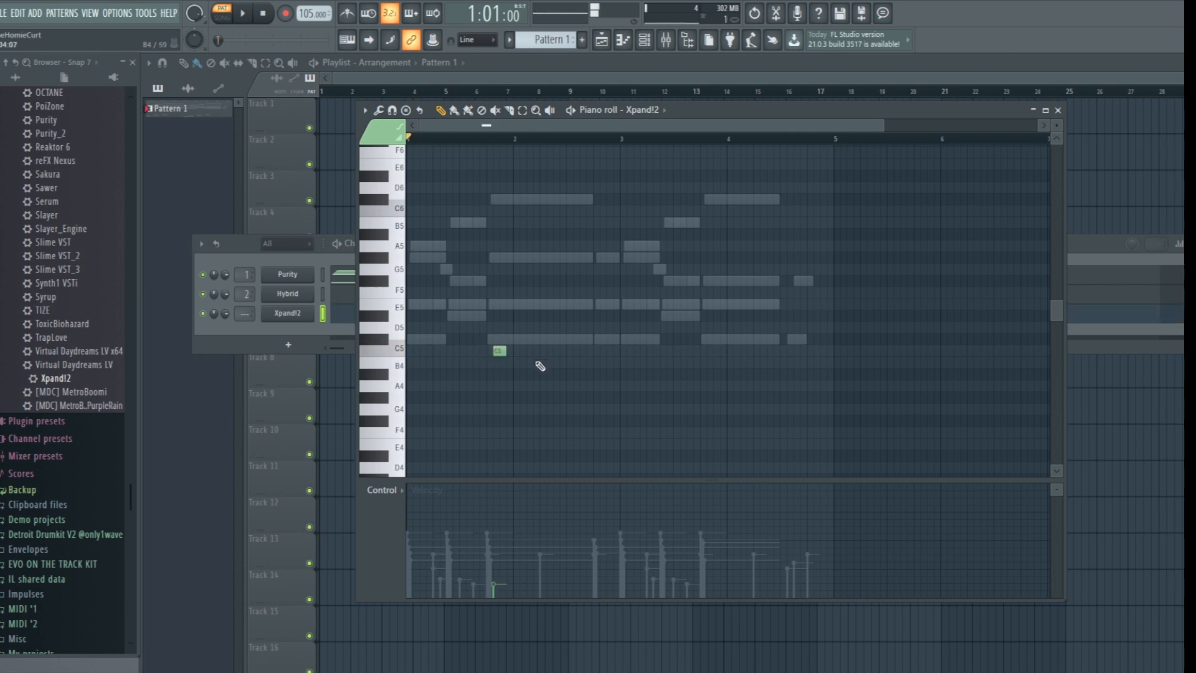
{"action": "mouse_move", "coordinate": [499, 351]}
{"action": "left_mouse_down"}
{"action": "mouse_move", "coordinate": [413, 350]}
{"action": "mouse_move", "coordinate": [496, 357]}
{"action": "left_mouse_up"}
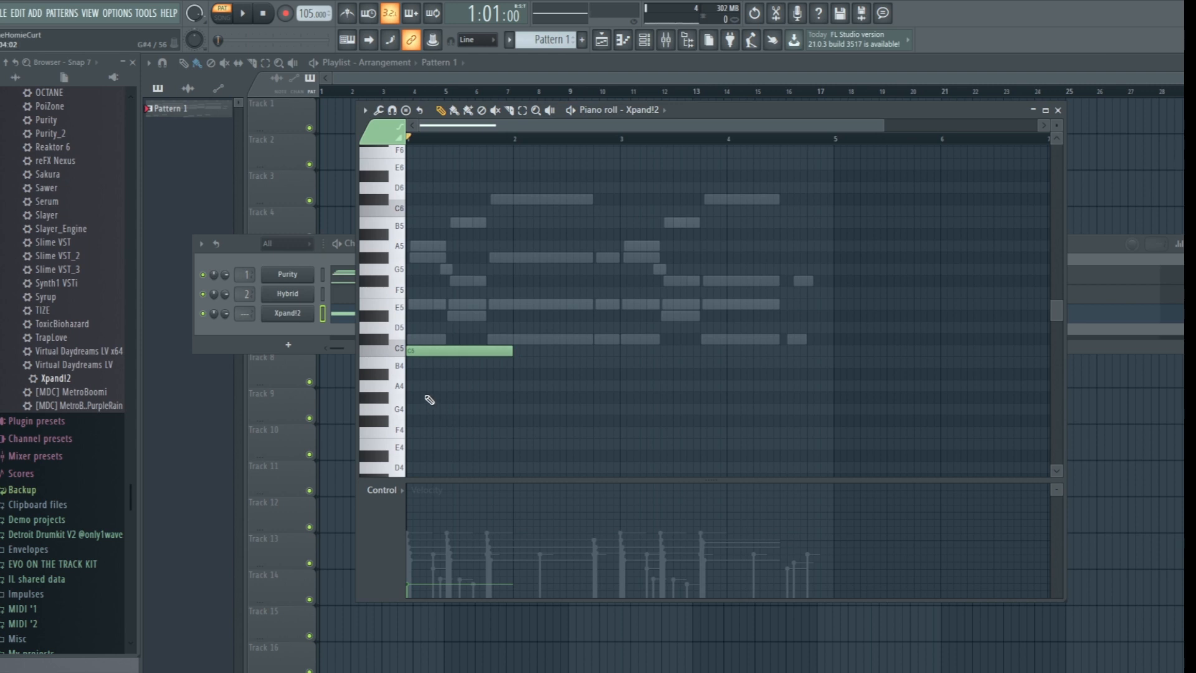
{"action": "left_click", "coordinate": [431, 386]}
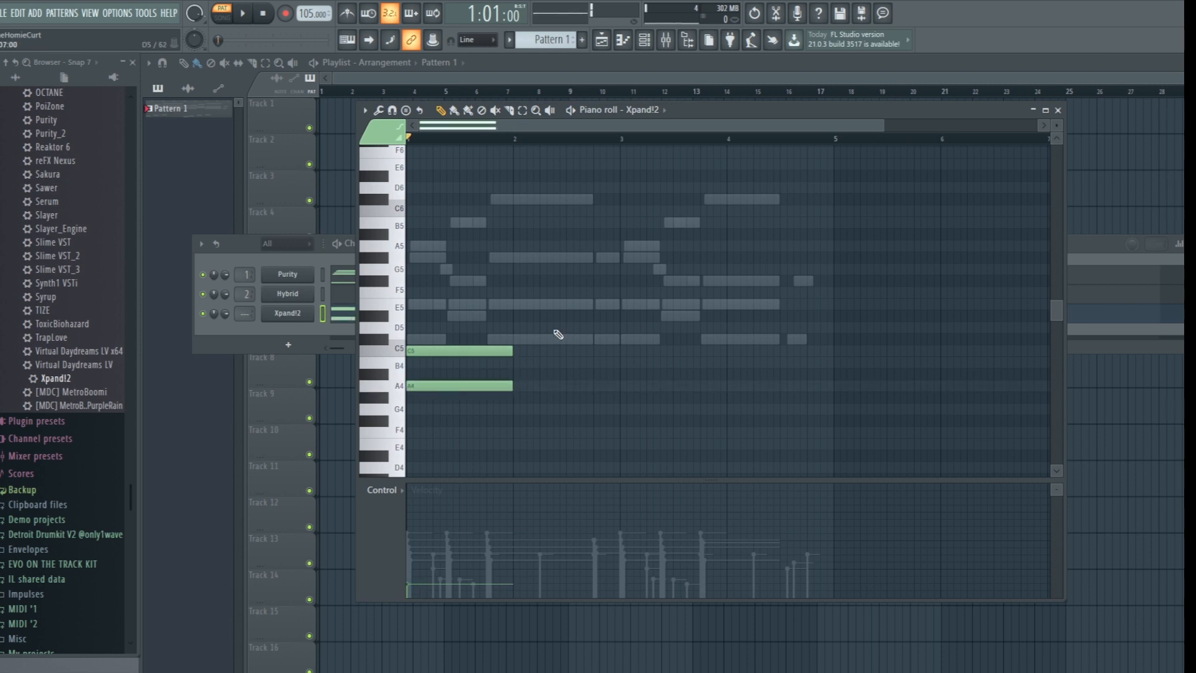
{"action": "key", "text": "space"}
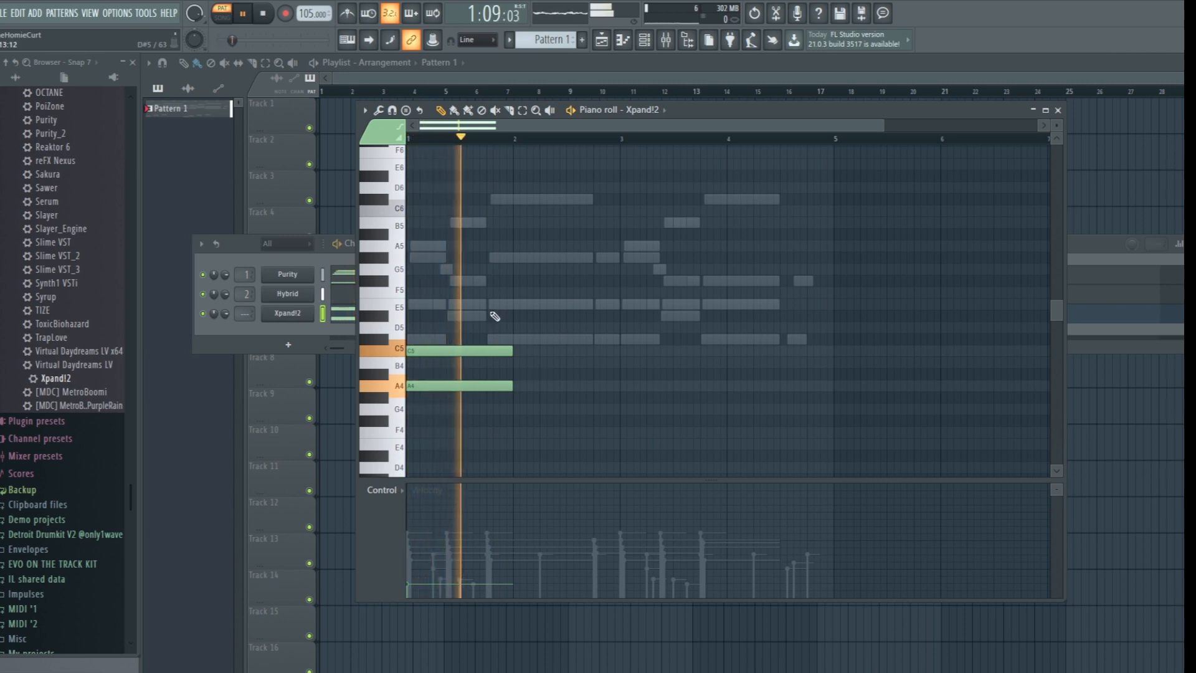
Lengthen both Xpand!2 notes together to span bars 1 to 4, deselect them and close the piano roll.
{"action": "left_click_drag", "start_coordinate": [491, 294], "coordinate": [506, 443]}
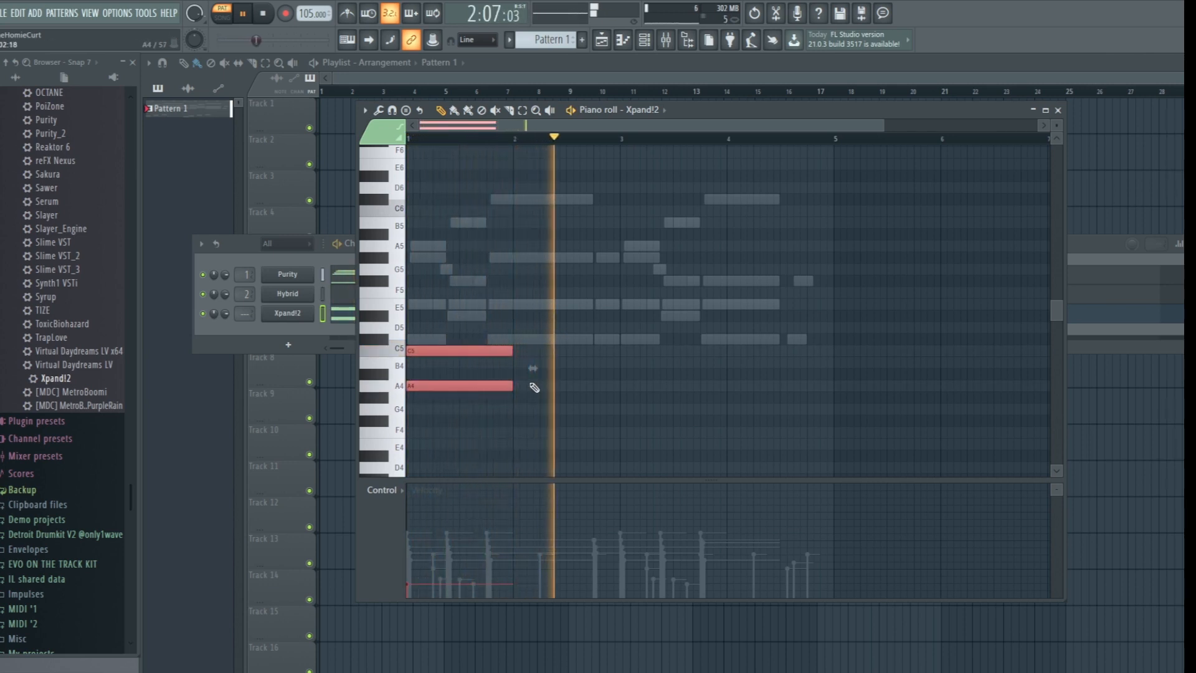
{"action": "left_click_drag", "start_coordinate": [517, 349], "coordinate": [835, 350]}
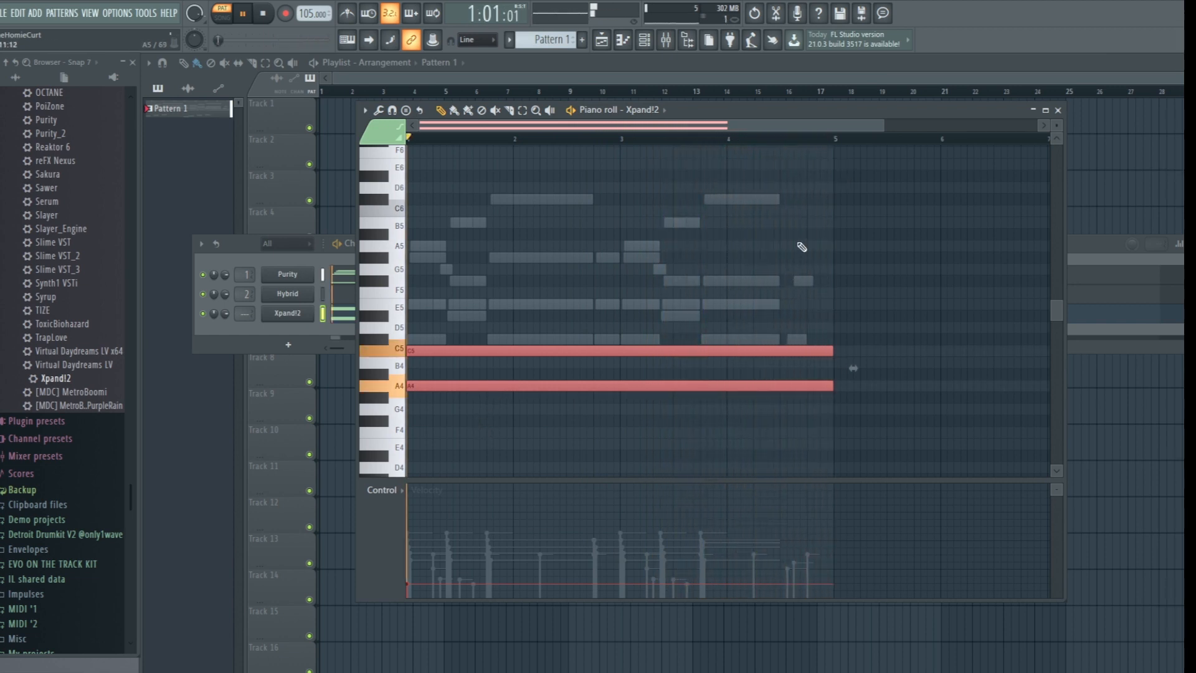
{"action": "left_click", "coordinate": [847, 201]}
{"action": "right_click", "coordinate": [849, 200]}
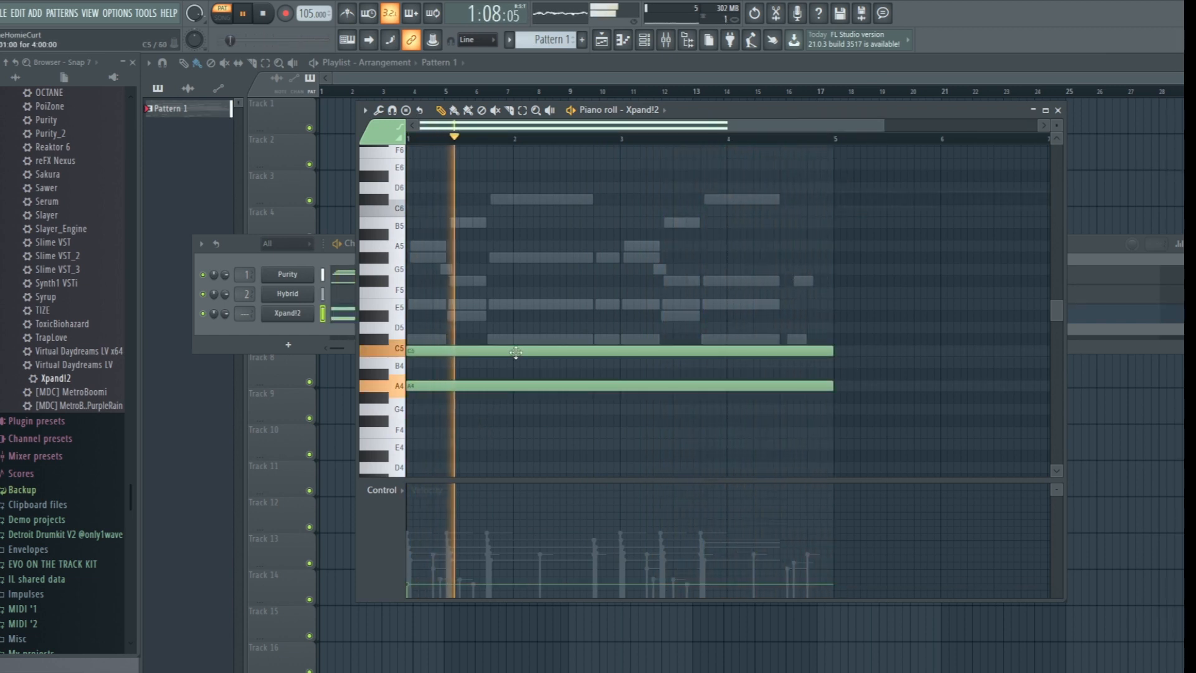
{"action": "left_click", "coordinate": [1057, 110]}
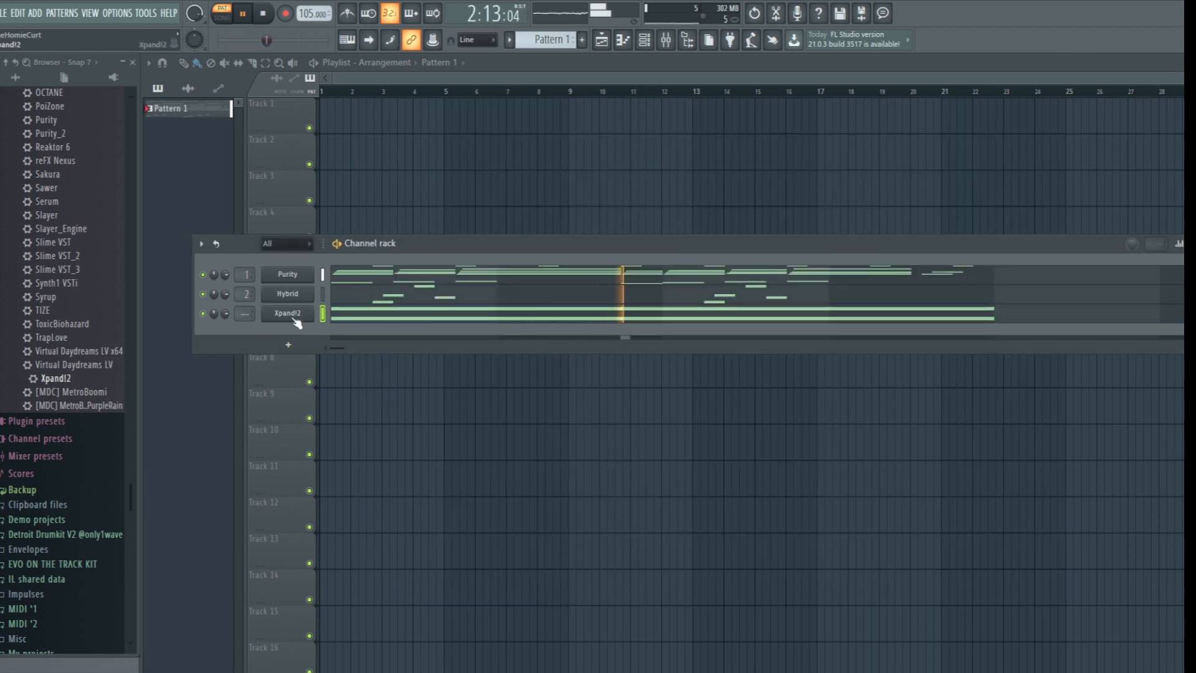
Route the Xpand!2 channel to mixer track 3, then open and close its piano roll.
{"action": "scroll", "coordinate": [240, 321], "scroll_direction": "up", "scroll_amount": 3}
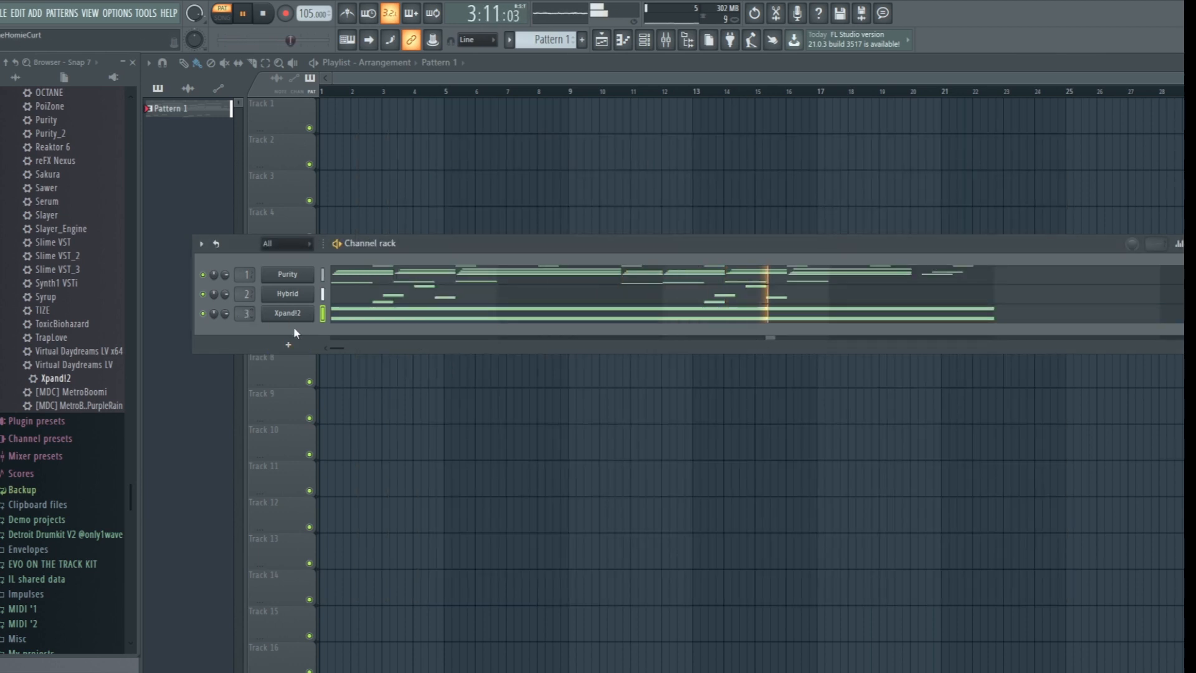
{"action": "left_click", "coordinate": [351, 323]}
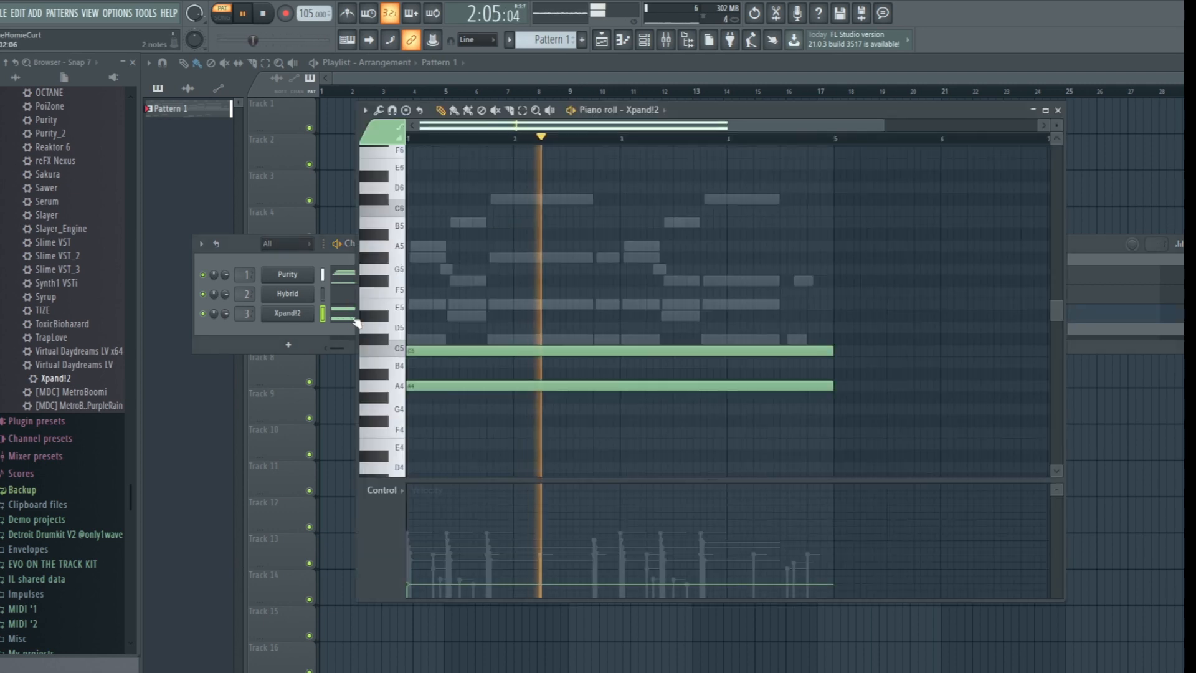
{"action": "left_click", "coordinate": [1059, 110]}
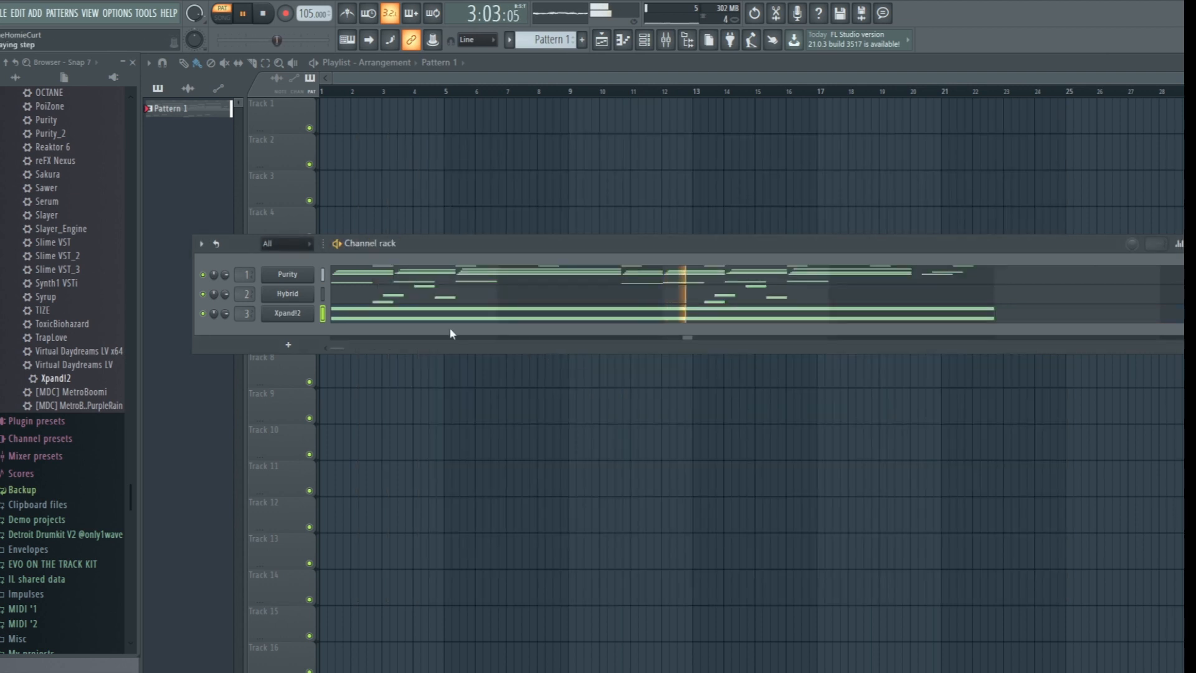
Lower the Attack smart knob in Xpand!2 well below its centre position and close the plugin.
{"action": "left_click", "coordinate": [287, 313]}
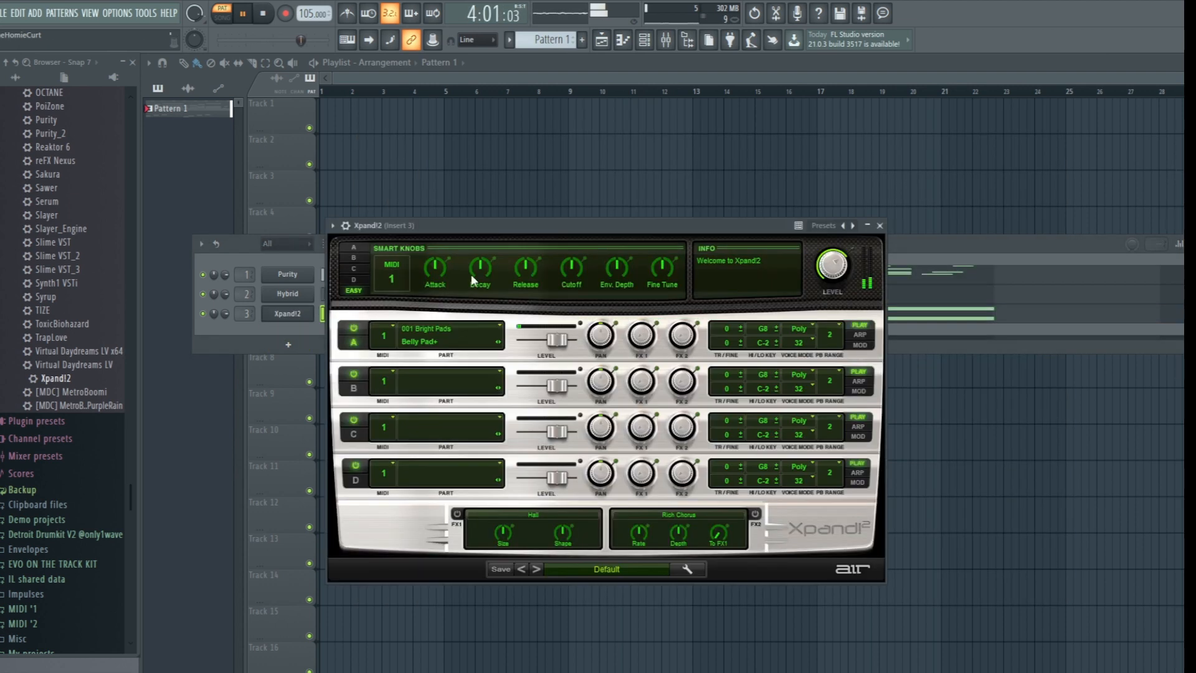
{"action": "left_click", "coordinate": [346, 226]}
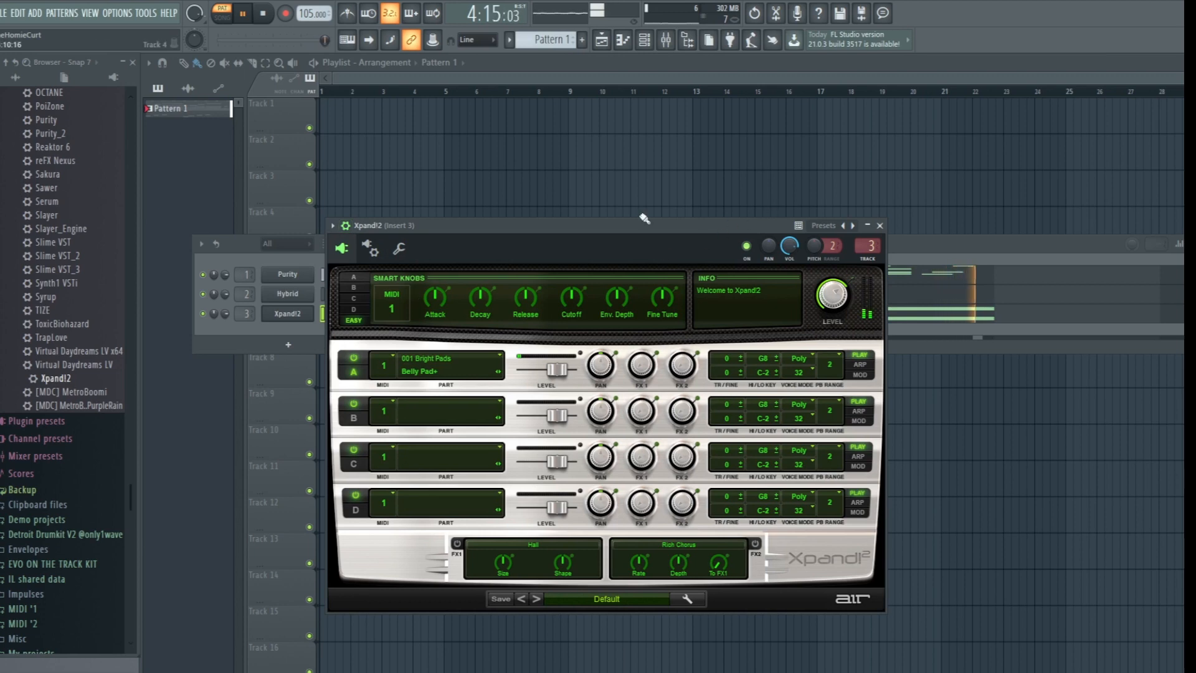
{"action": "left_click", "coordinate": [399, 249]}
{"action": "left_click", "coordinate": [377, 250]}
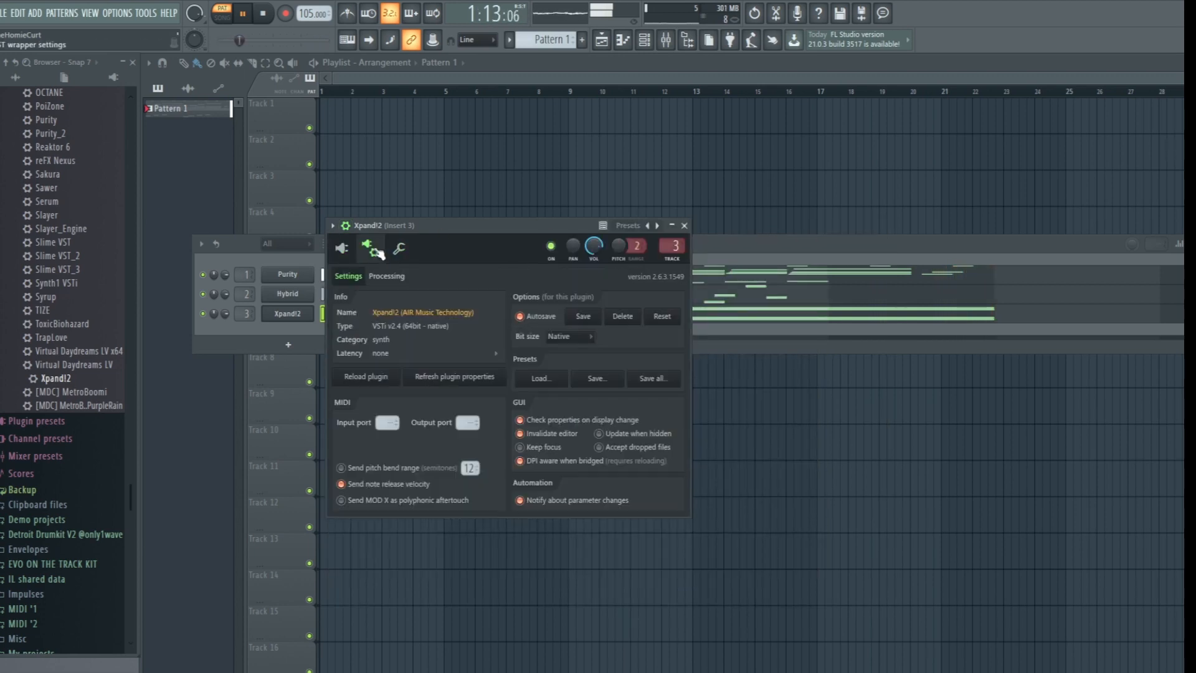
{"action": "left_click", "coordinate": [344, 250]}
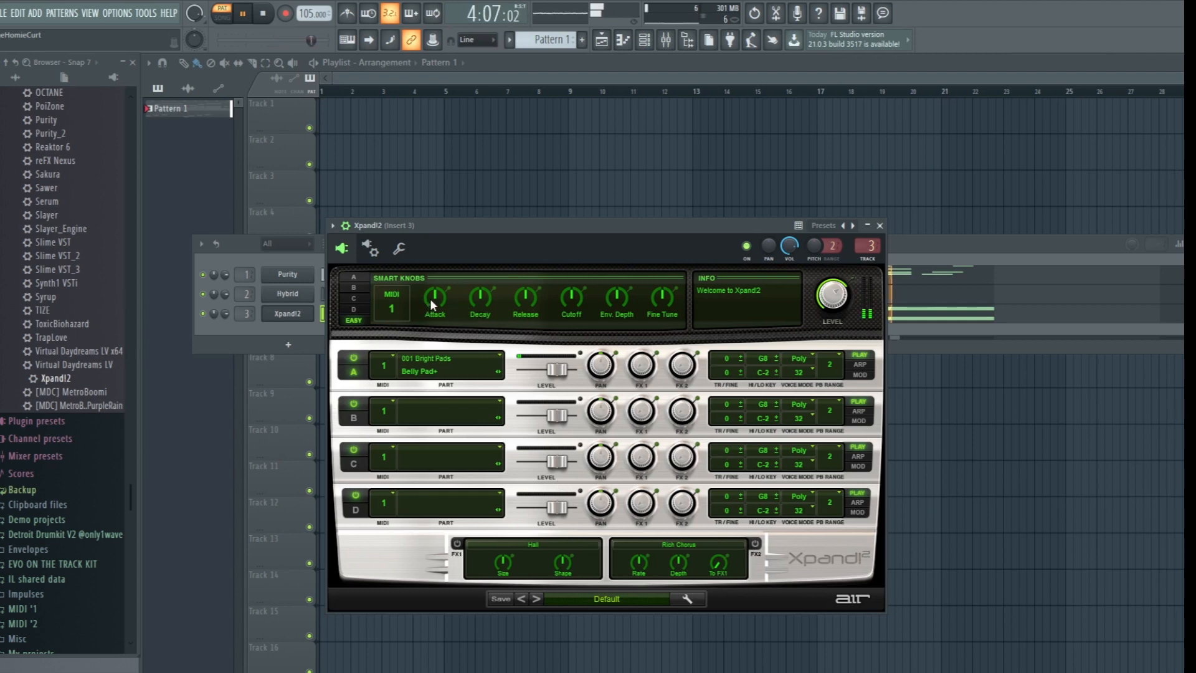
{"action": "mouse_move", "coordinate": [431, 301]}
{"action": "left_mouse_down"}
{"action": "mouse_move", "coordinate": [425, 325]}
{"action": "mouse_move", "coordinate": [432, 313]}
{"action": "left_mouse_up"}
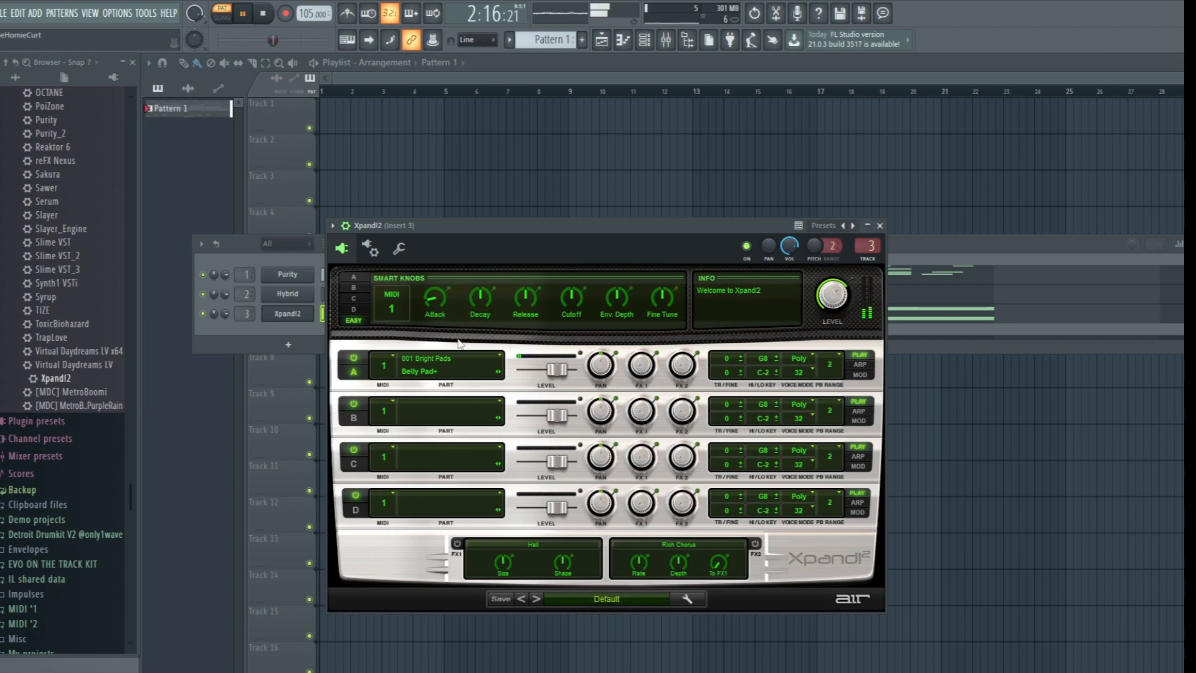
{"action": "left_click", "coordinate": [879, 226]}
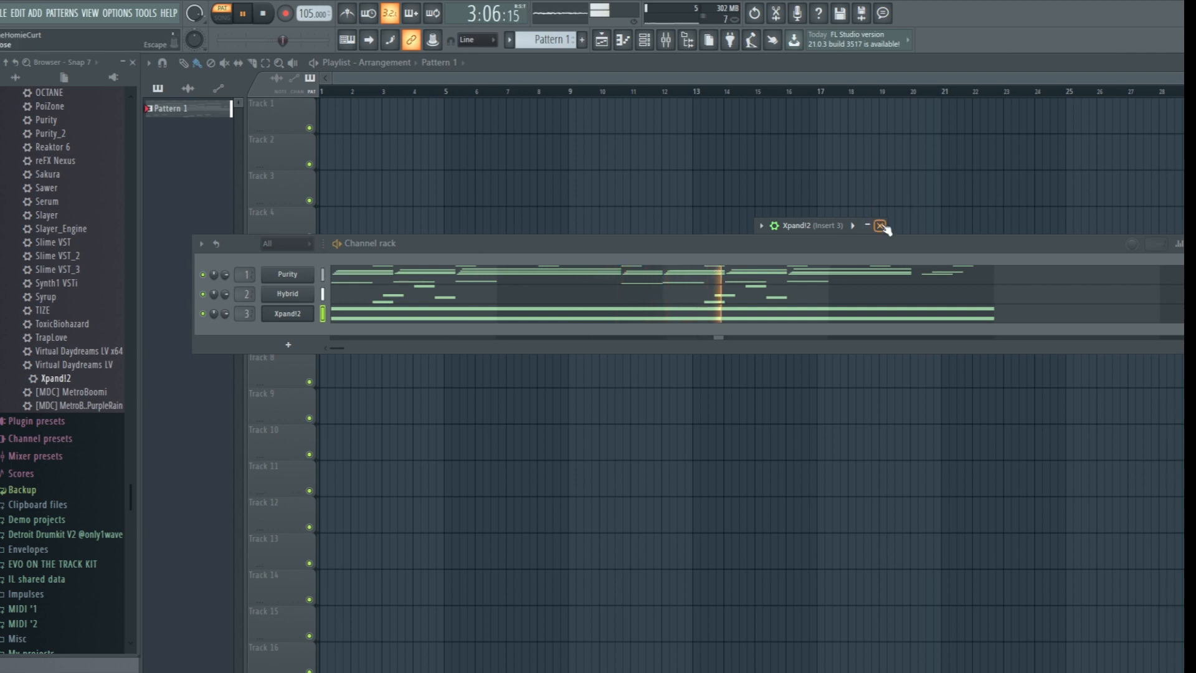
{"action": "left_click", "coordinate": [879, 226]}
{"action": "scroll", "coordinate": [88, 275], "scroll_direction": "up", "scroll_amount": 12}
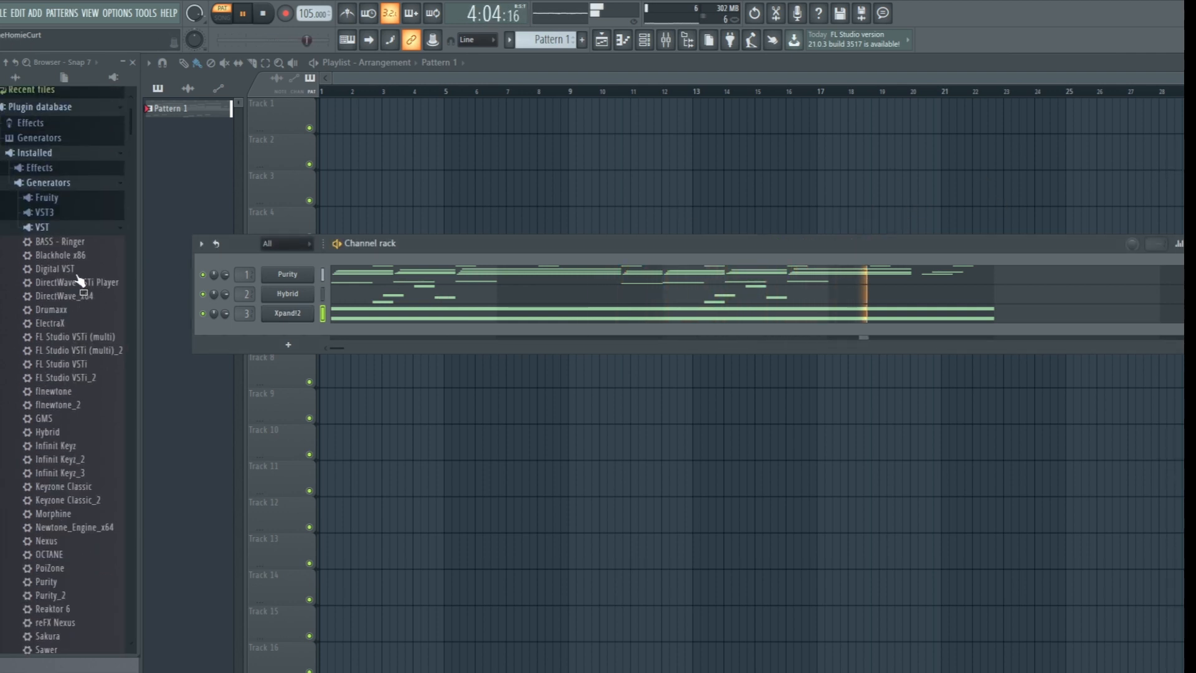
{"action": "left_click", "coordinate": [44, 129]}
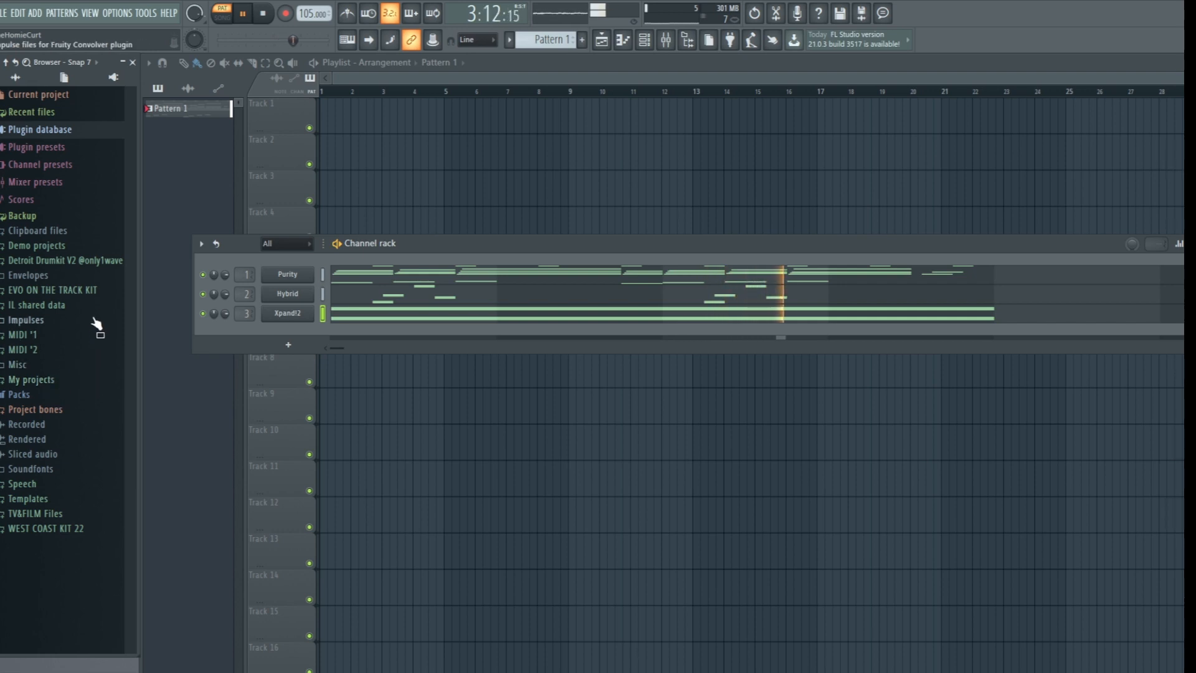
{"action": "left_click", "coordinate": [46, 528]}
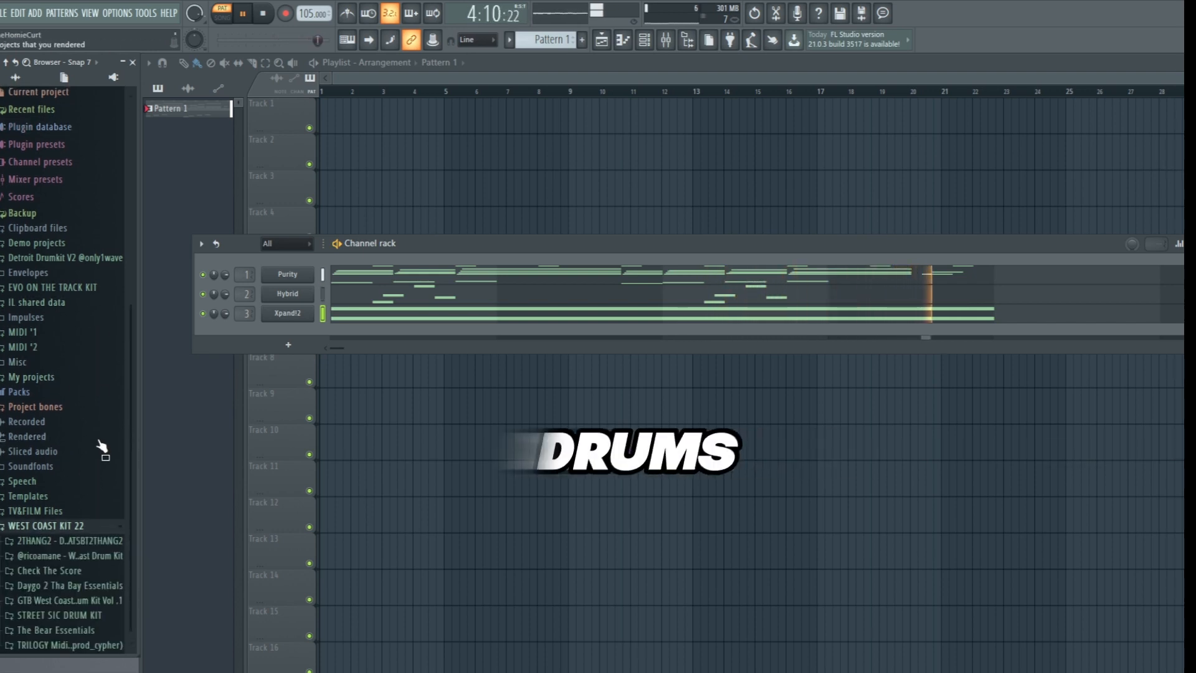
{"action": "left_click", "coordinate": [46, 557]}
{"action": "left_click", "coordinate": [49, 533]}
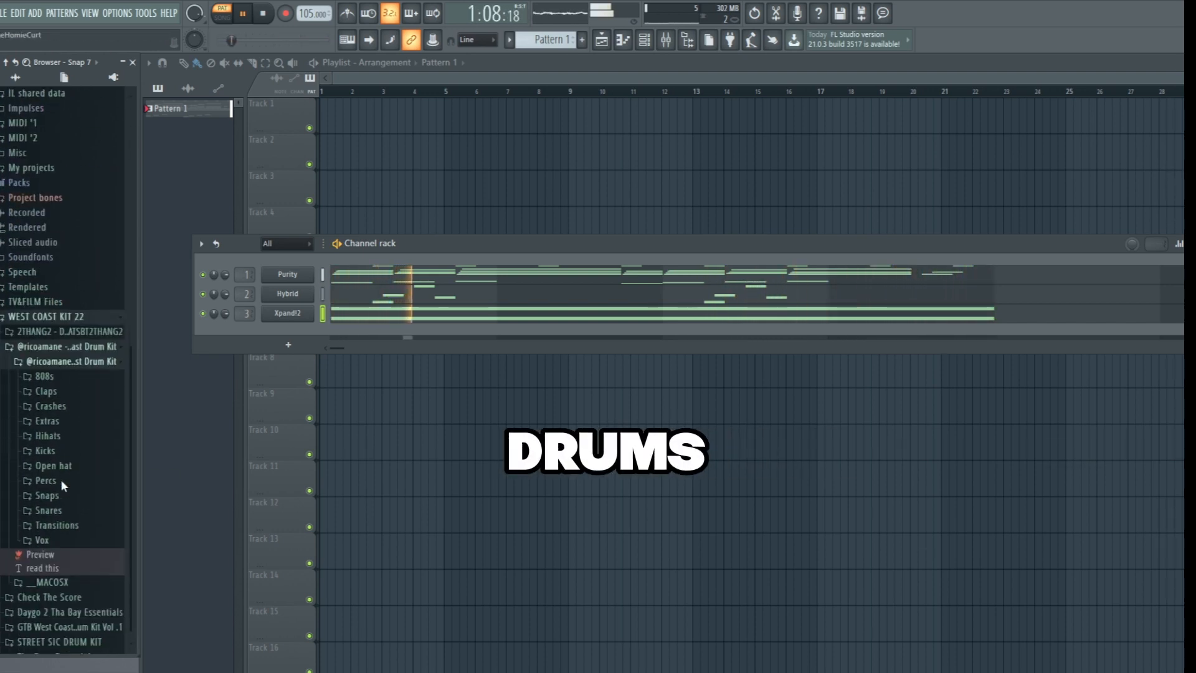
{"action": "left_click", "coordinate": [44, 367]}
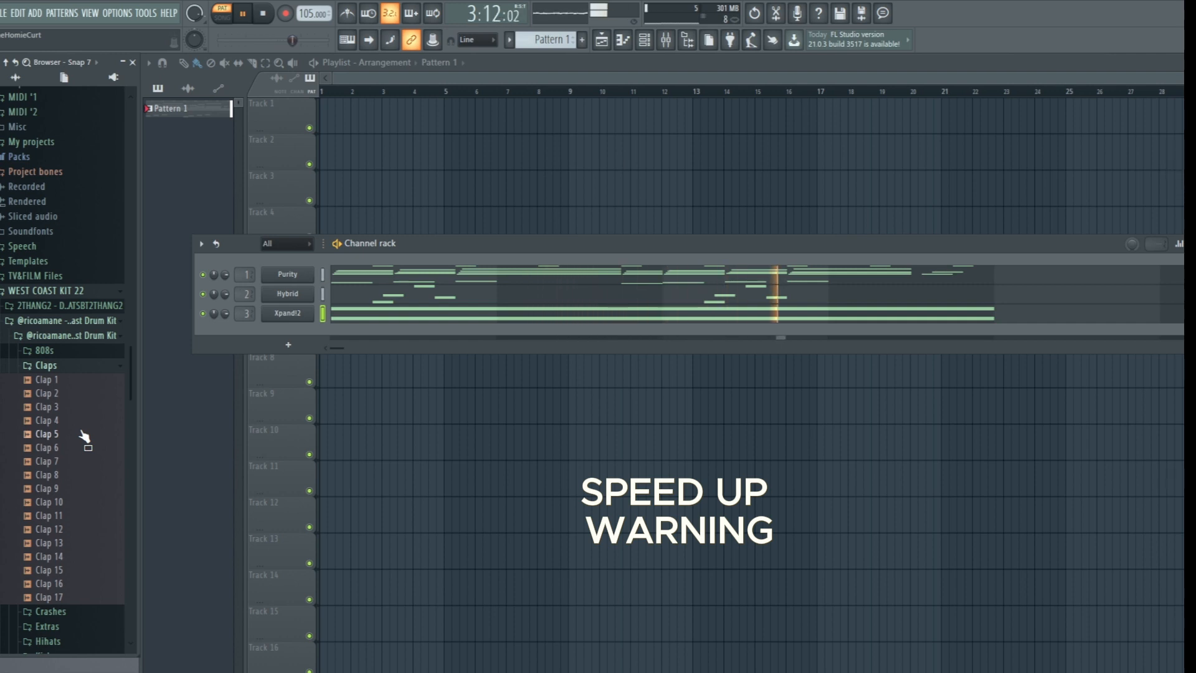
Audition several clap samples, stop the playback, and add Clap 8 as a new channel below Xpand!2.
{"action": "left_click_drag", "start_coordinate": [47, 391], "coordinate": [53, 390]}
{"action": "left_click", "coordinate": [52, 381]}
{"action": "left_click", "coordinate": [60, 421]}
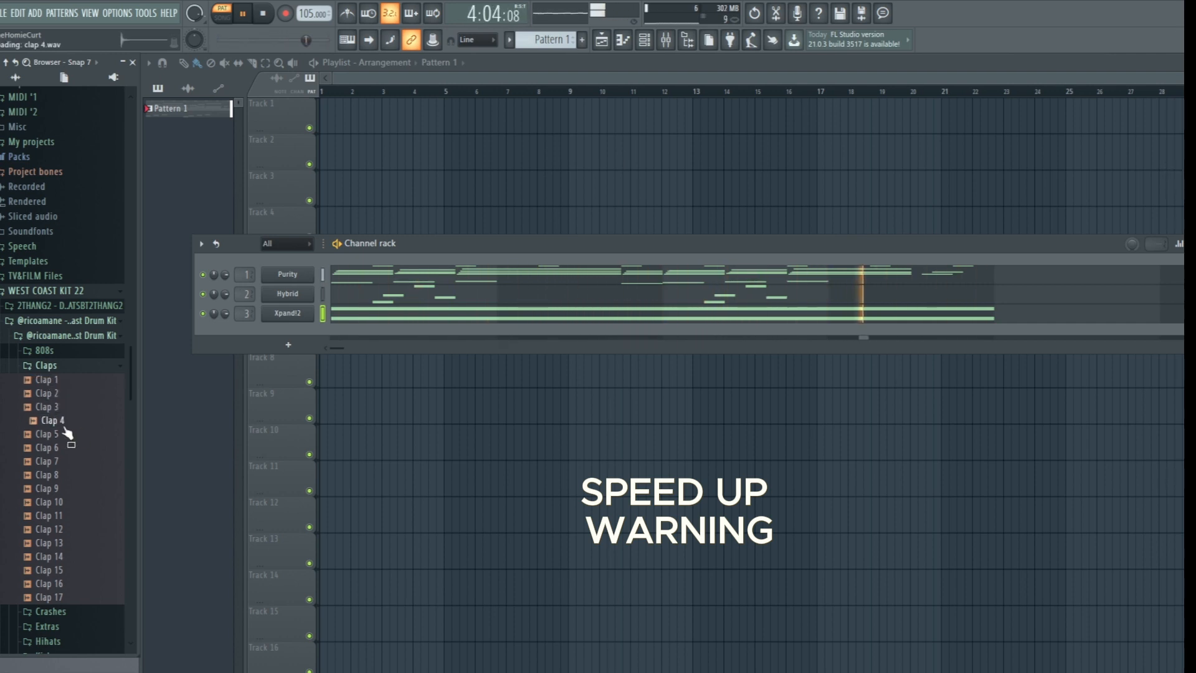
{"action": "left_click", "coordinate": [57, 448]}
{"action": "key", "text": "space"}
{"action": "left_click", "coordinate": [47, 463]}
{"action": "left_click", "coordinate": [48, 475]}
{"action": "left_click_drag", "start_coordinate": [48, 474], "coordinate": [274, 334]}
Place Clap 8 hits on beats 2 and 4 of all four bars plus an extra hit on step 59, and play the pattern.
{"action": "left_click", "coordinate": [377, 334]}
{"action": "left_click", "coordinate": [461, 334]}
{"action": "left_click", "coordinate": [543, 333]}
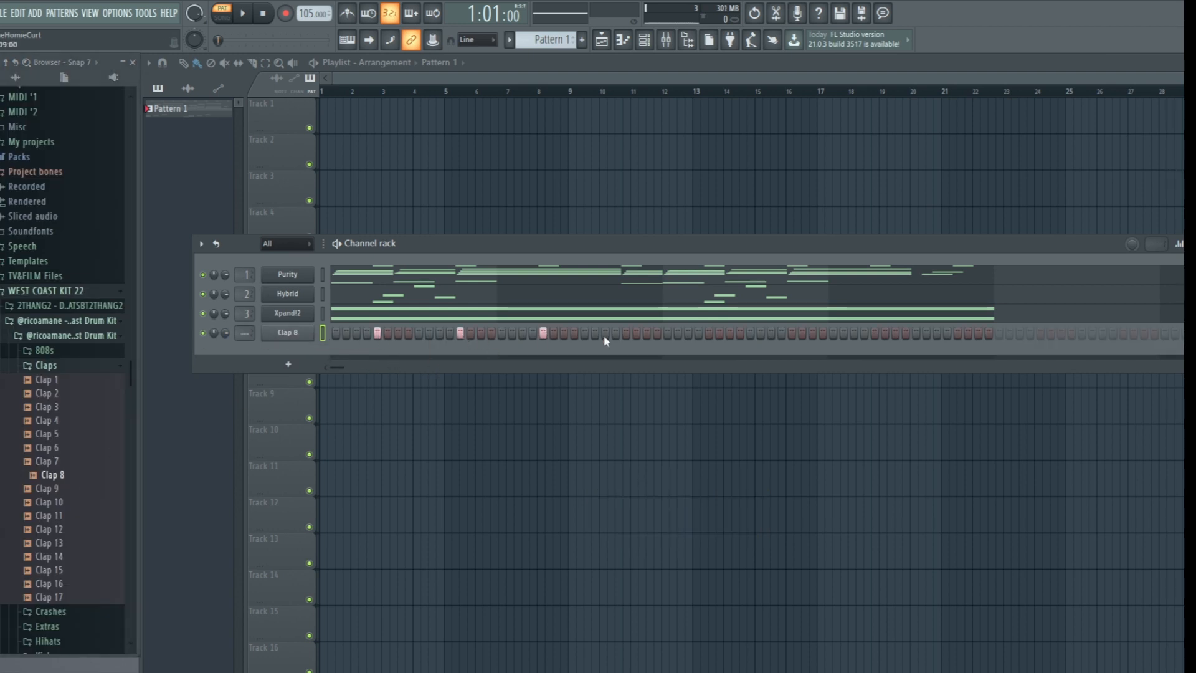
{"action": "left_click", "coordinate": [792, 334]}
{"action": "key", "text": "space"}
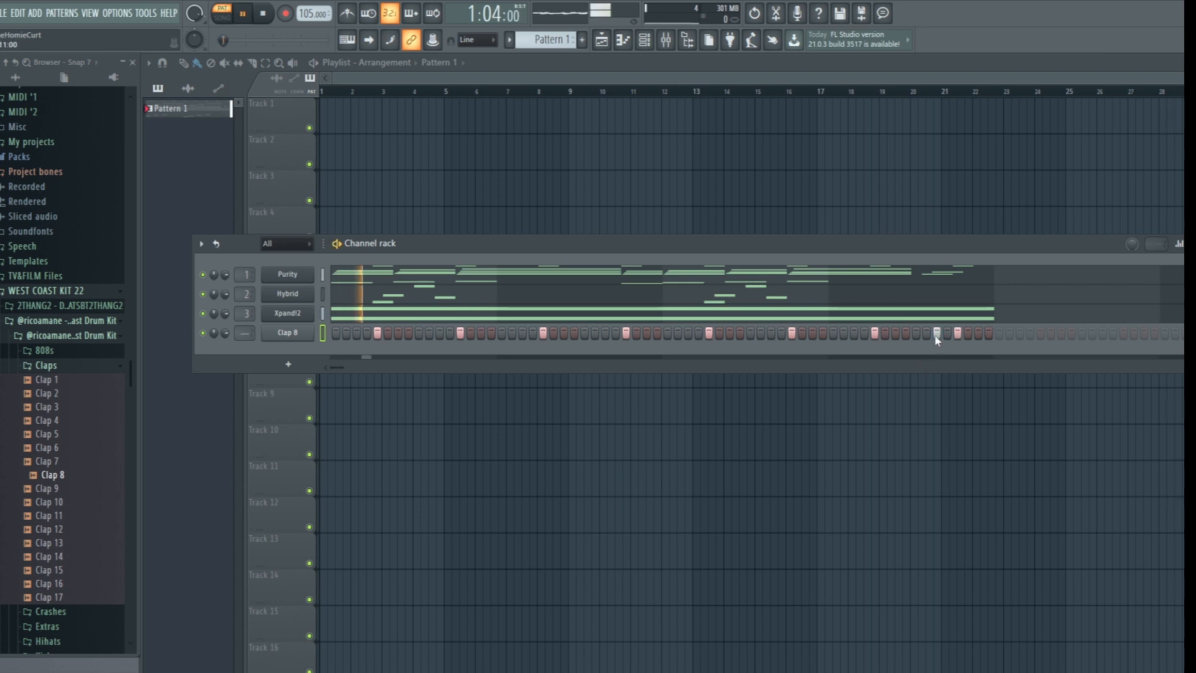
Check the Clap 8 sampler settings, close them, and stop the playback after listening to the pattern.
{"action": "left_click", "coordinate": [284, 332]}
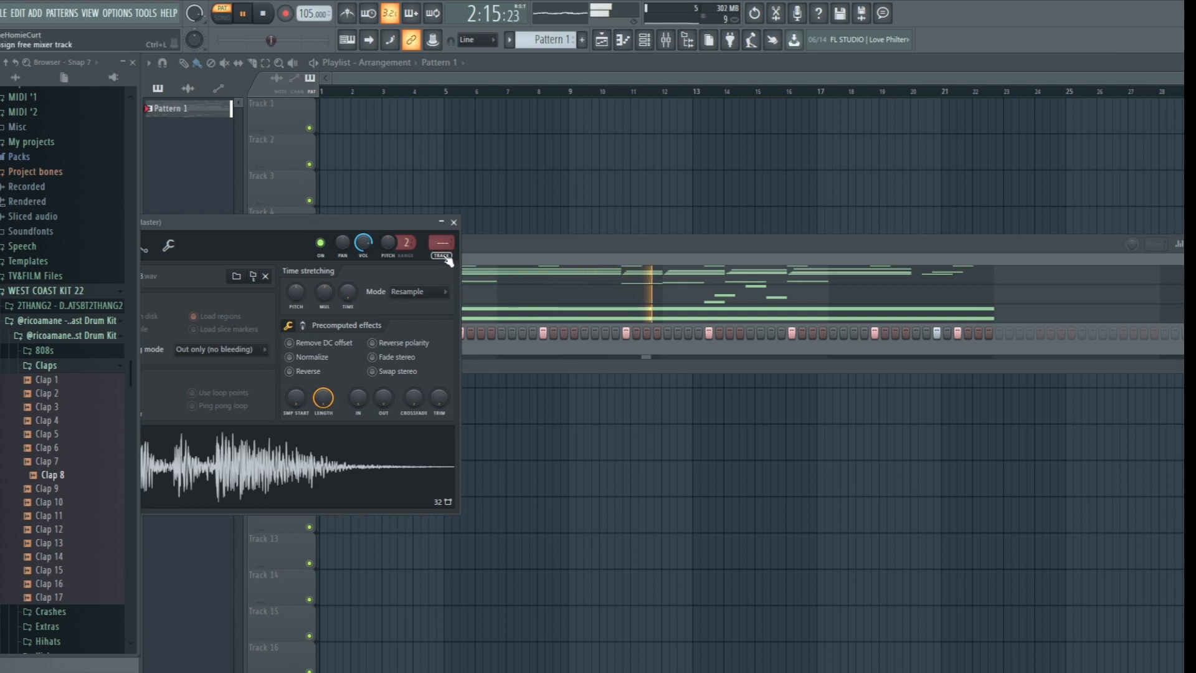
{"action": "left_click", "coordinate": [453, 223]}
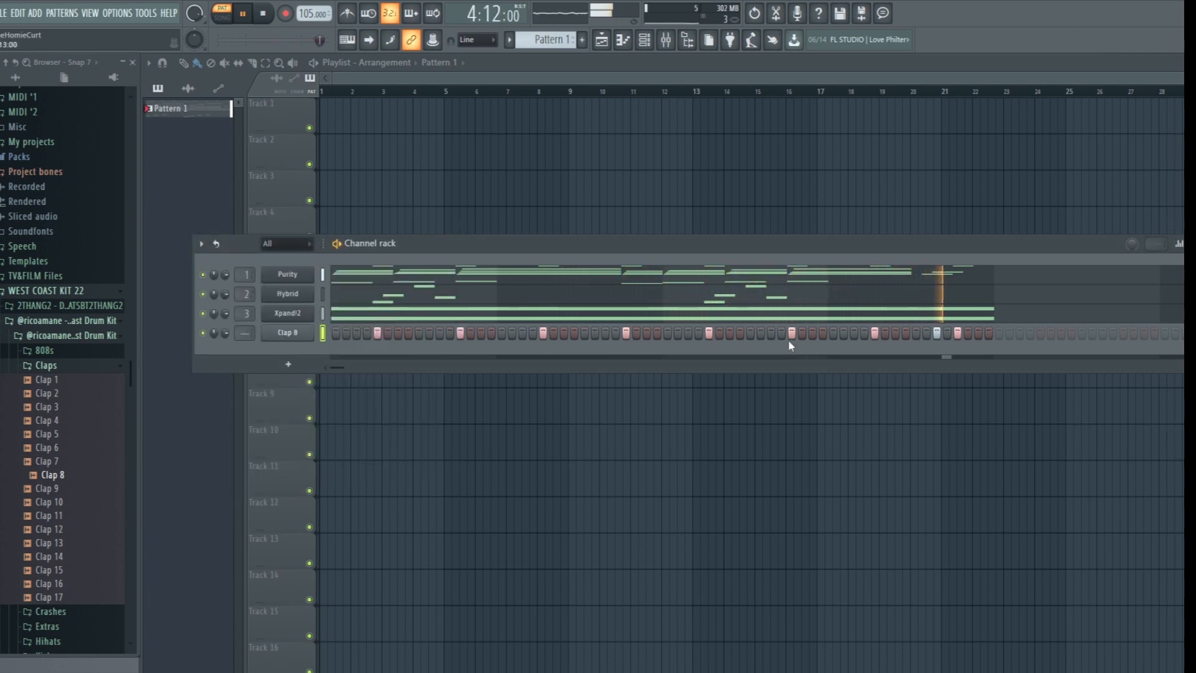
{"action": "key", "text": "space"}
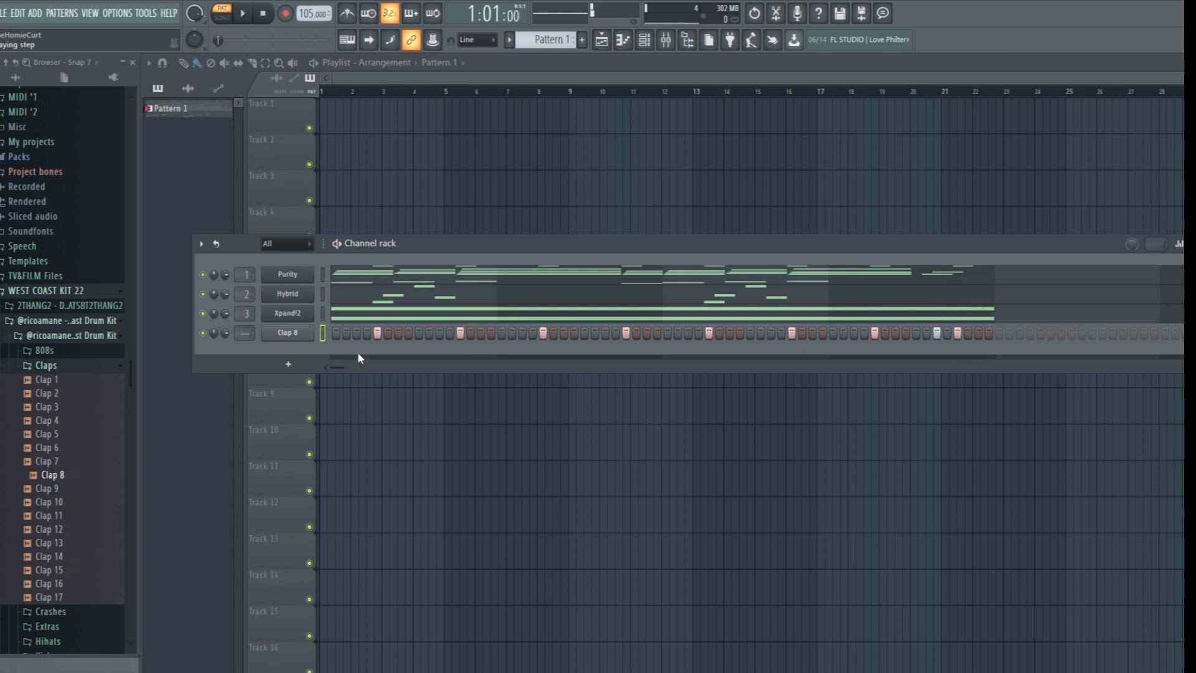
In the Clap 8 piano roll, move the step 59 hit to step 57, lengthen it to three steps, and select it.
{"action": "right_click", "coordinate": [291, 332]}
{"action": "left_click", "coordinate": [381, 336]}
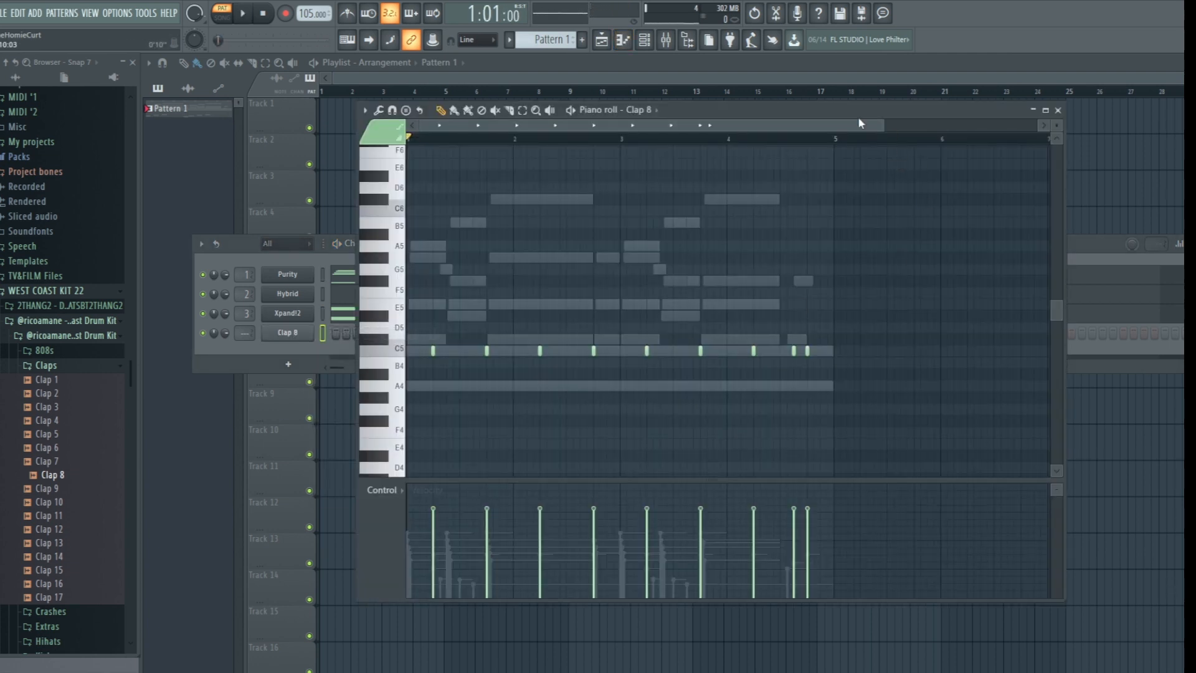
{"action": "scroll", "coordinate": [784, 147], "scroll_direction": "up", "scroll_amount": 5}
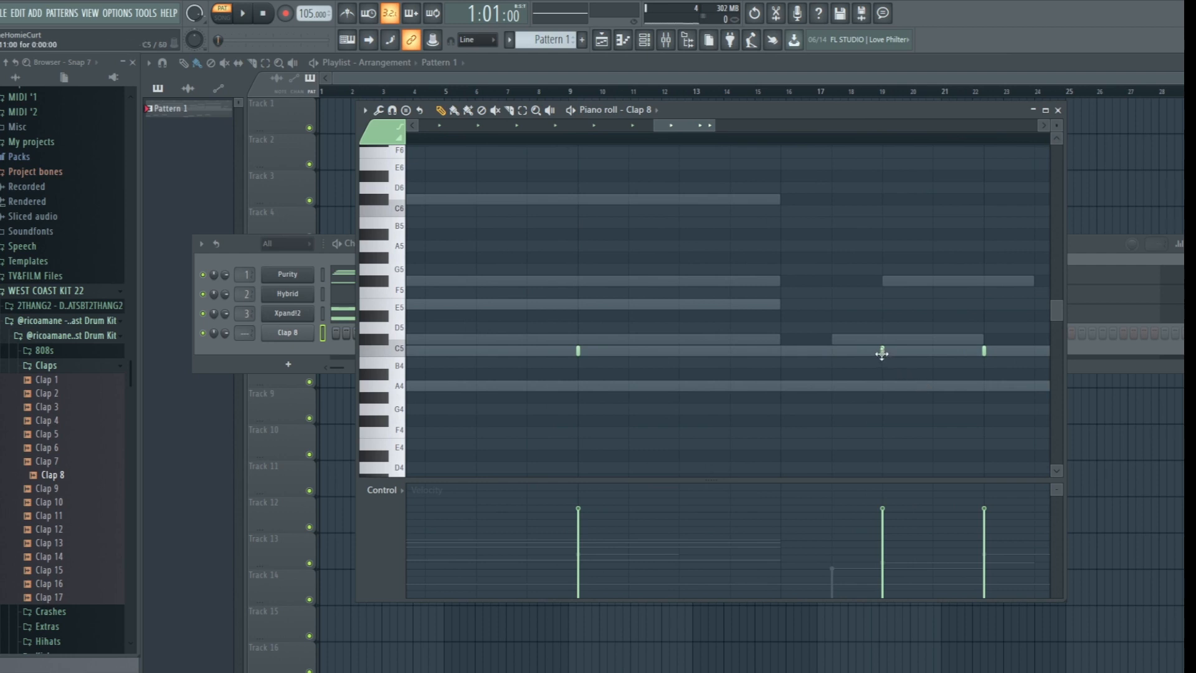
{"action": "left_click_drag", "start_coordinate": [882, 353], "coordinate": [788, 355]}
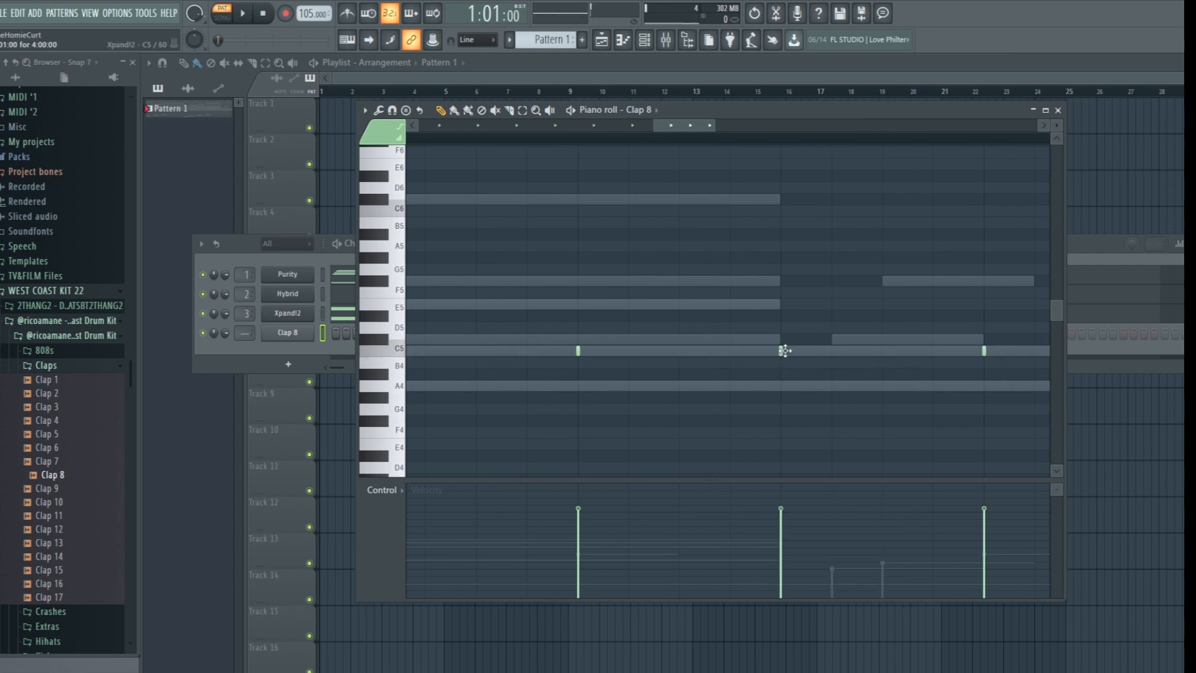
{"action": "left_click_drag", "start_coordinate": [919, 355], "coordinate": [918, 354]}
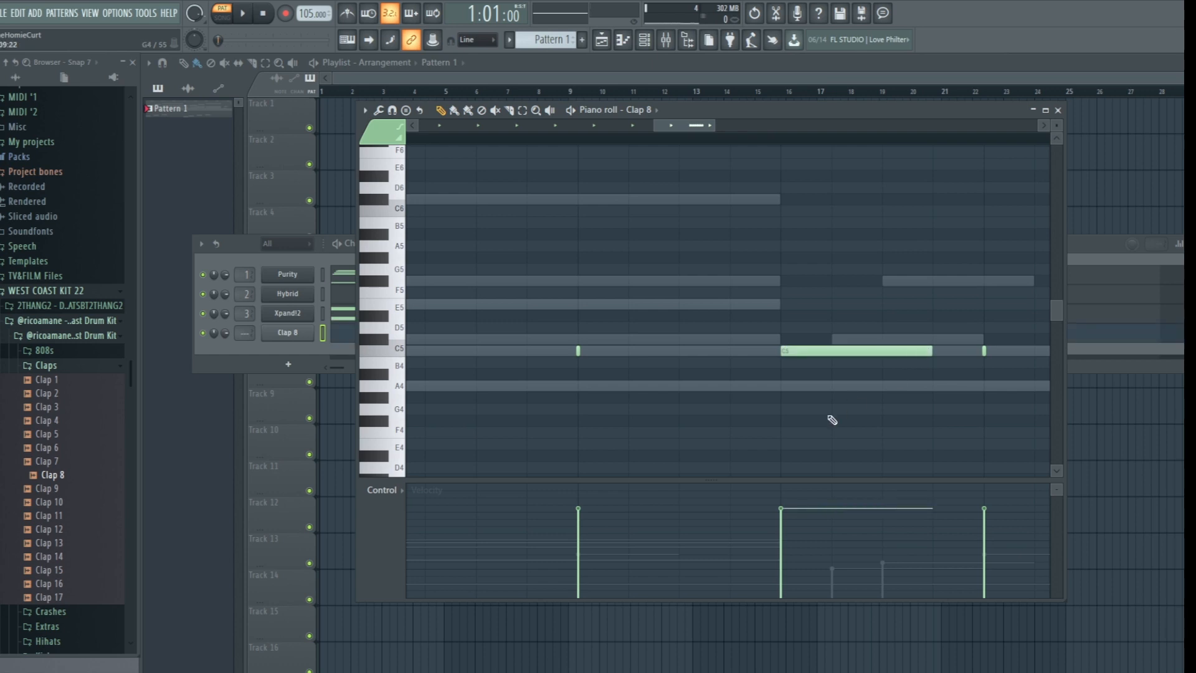
{"action": "left_click_drag", "start_coordinate": [817, 384], "coordinate": [929, 284]}
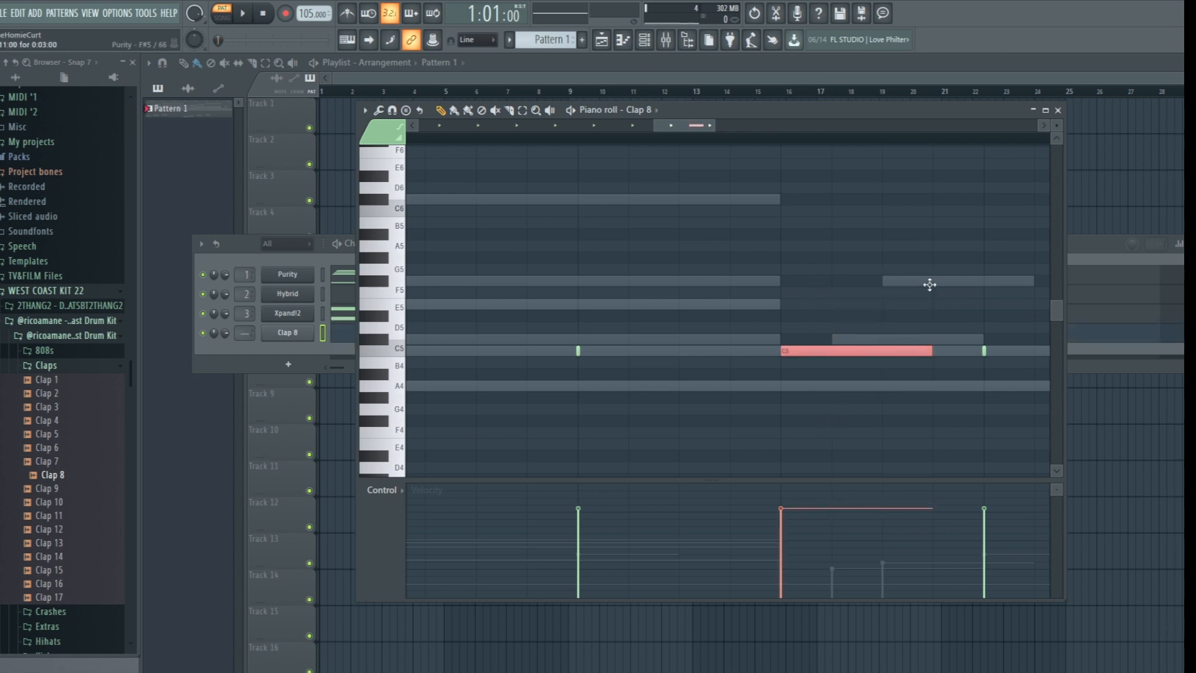
Chop the selected clap note into three one-step hits using the Chopper's Default pattern, and start playback.
{"action": "key", "text": "alt+u"}
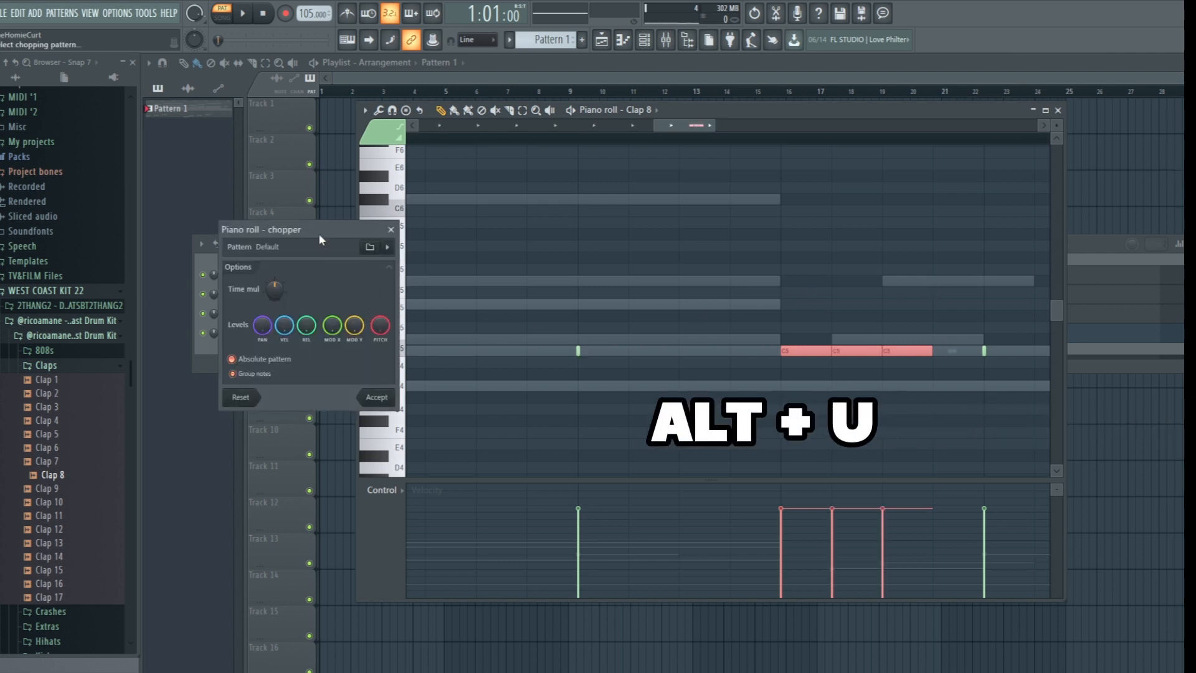
{"action": "left_click_drag", "start_coordinate": [319, 239], "coordinate": [568, 264]}
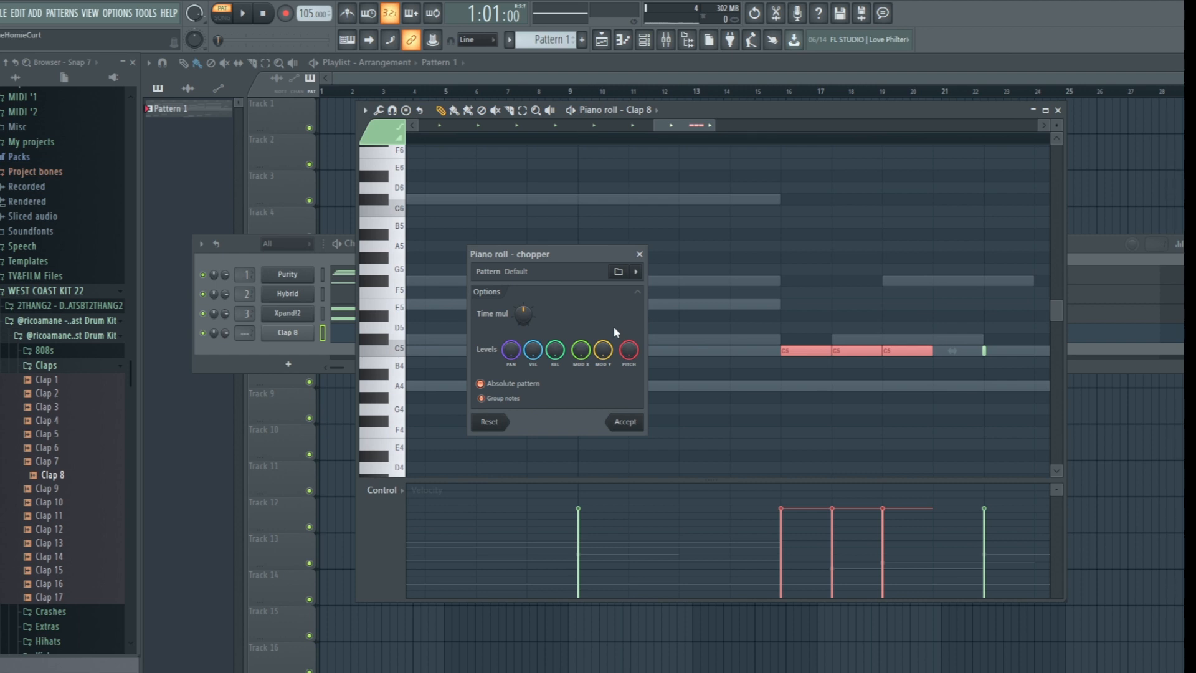
{"action": "mouse_move", "coordinate": [527, 312]}
{"action": "left_mouse_down"}
{"action": "mouse_move", "coordinate": [527, 336]}
{"action": "mouse_move", "coordinate": [527, 293]}
{"action": "mouse_move", "coordinate": [527, 330]}
{"action": "mouse_move", "coordinate": [527, 306]}
{"action": "left_mouse_up"}
{"action": "key", "text": "space"}
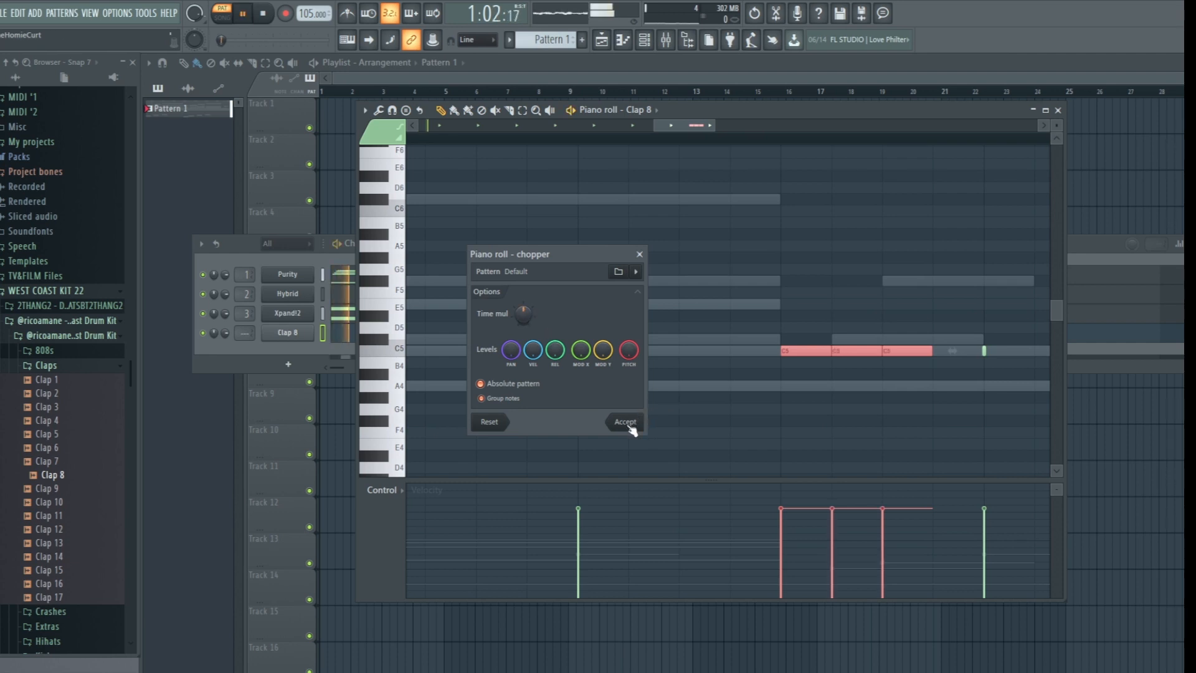
{"action": "left_click", "coordinate": [627, 423]}
Give the three chopped claps rising velocities, listen to the result, close the piano roll, and stop playback.
{"action": "left_click", "coordinate": [782, 553]}
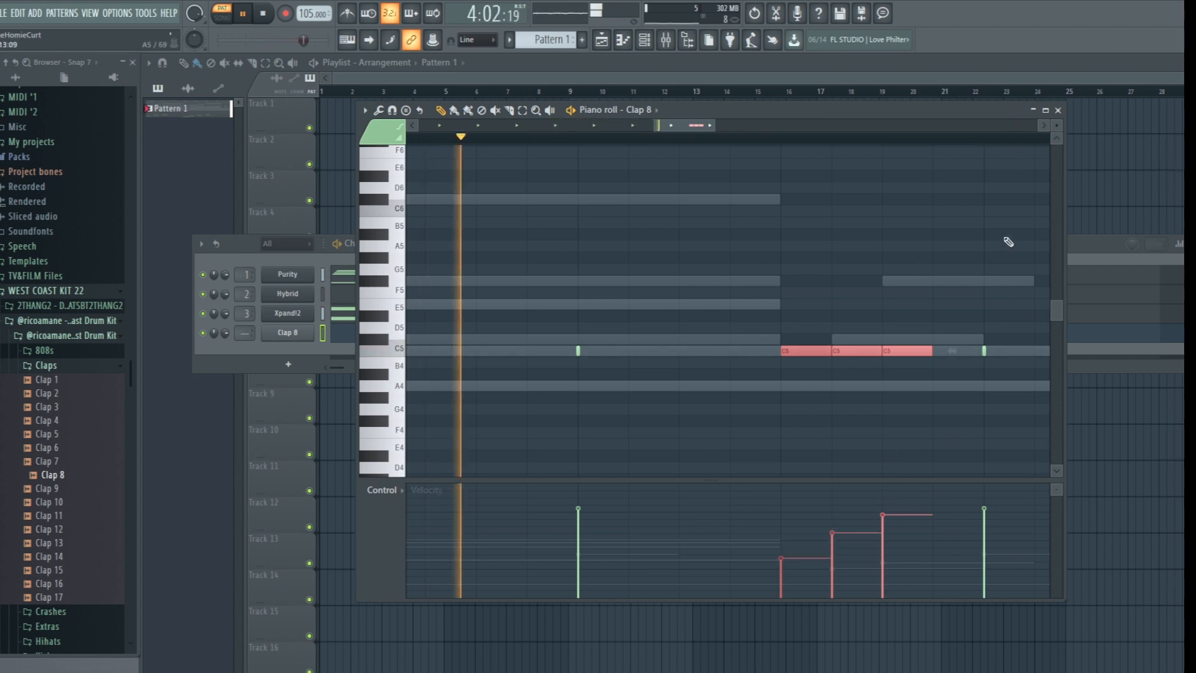
{"action": "scroll", "coordinate": [980, 142], "scroll_direction": "down", "scroll_amount": 2}
{"action": "scroll", "coordinate": [980, 140], "scroll_direction": "down", "scroll_amount": 3}
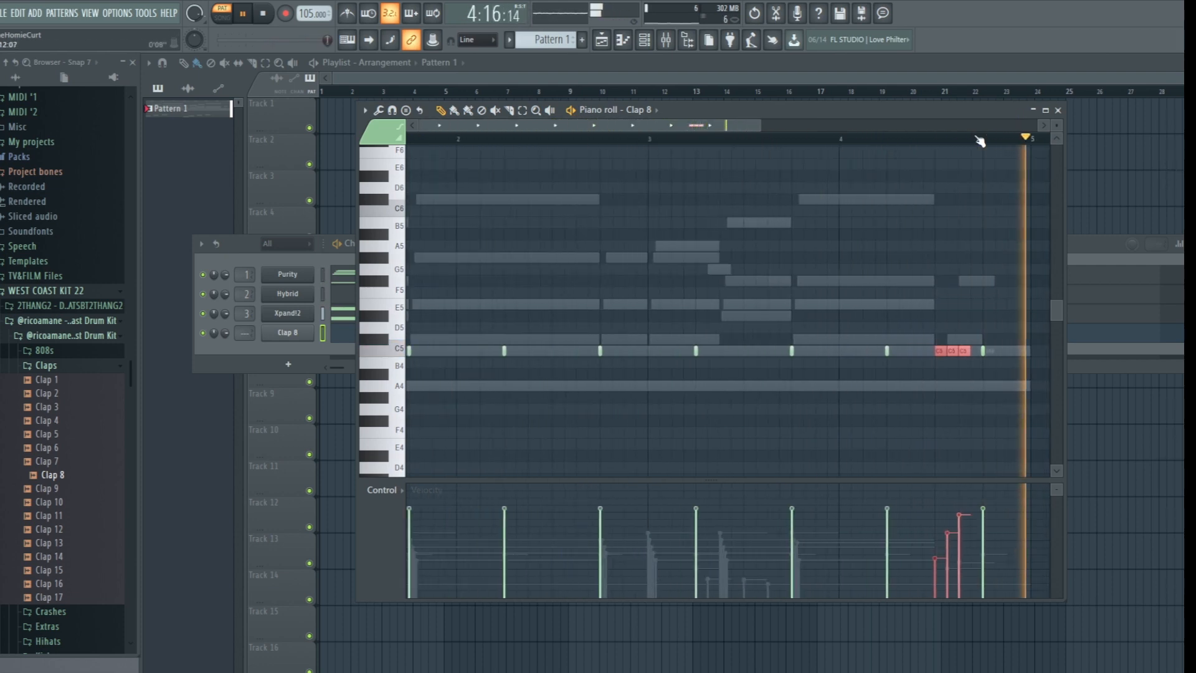
{"action": "left_click", "coordinate": [1058, 109]}
{"action": "key", "text": "space"}
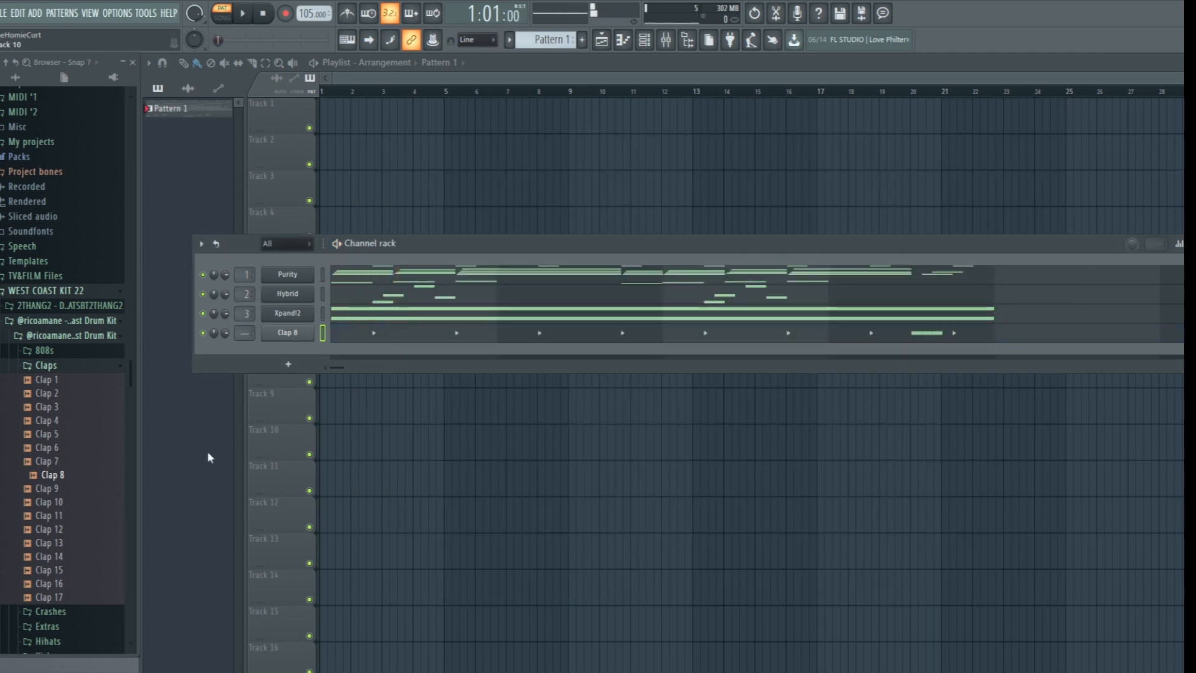
{"action": "left_click", "coordinate": [52, 368]}
{"action": "left_click", "coordinate": [44, 351]}
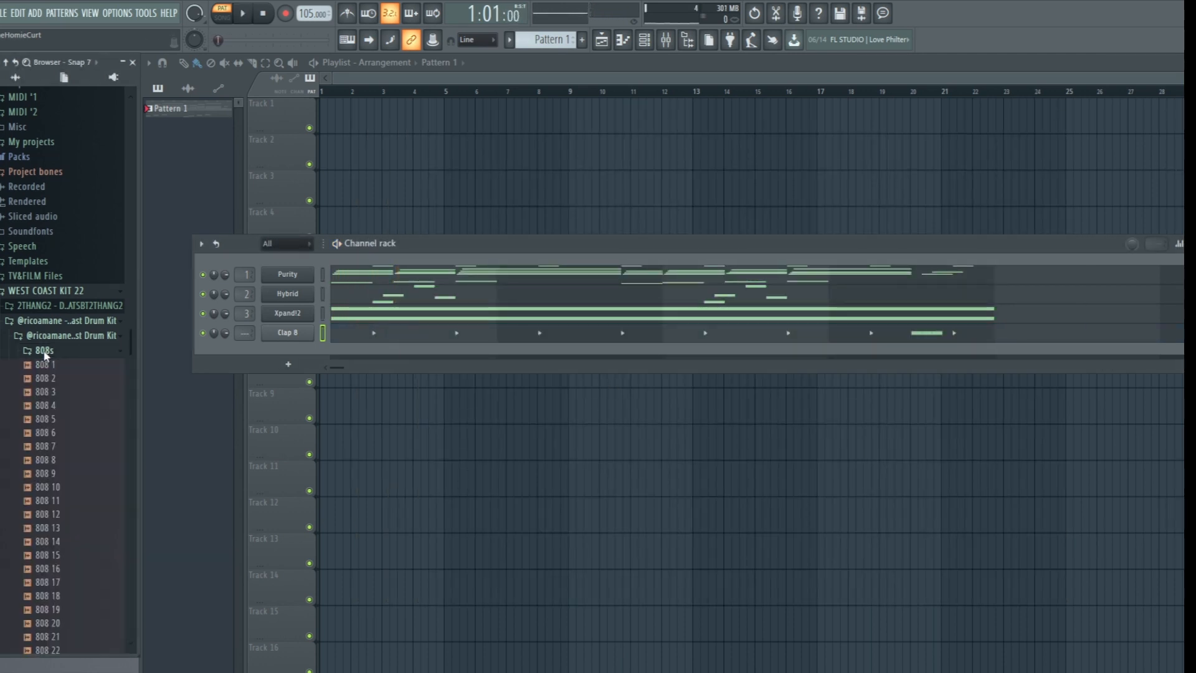
{"action": "left_click", "coordinate": [46, 366]}
{"action": "left_click", "coordinate": [45, 379]}
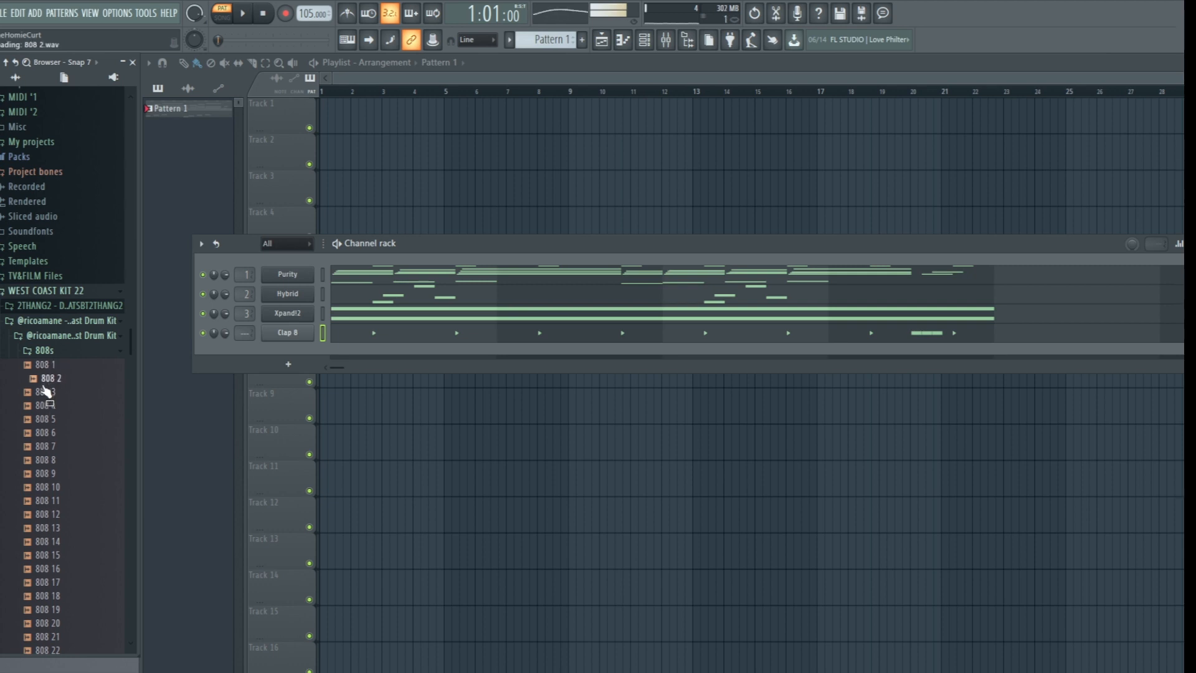
{"action": "left_click", "coordinate": [45, 393]}
{"action": "left_click", "coordinate": [48, 418]}
{"action": "left_click", "coordinate": [48, 350]}
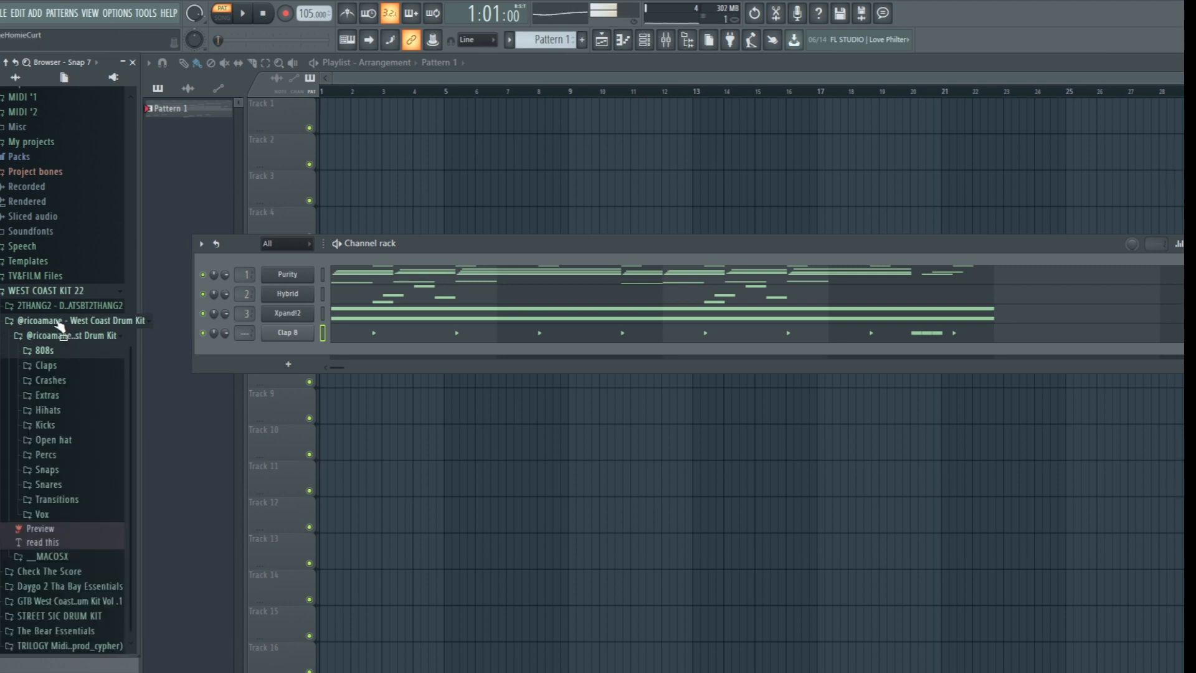
Switch the browser to the 2THANG2 kit's 808s folder and audition Coochie Man 808, BLXST Bass and Beefy 808 against the pattern.
{"action": "left_click", "coordinate": [68, 320]}
{"action": "left_click", "coordinate": [69, 543]}
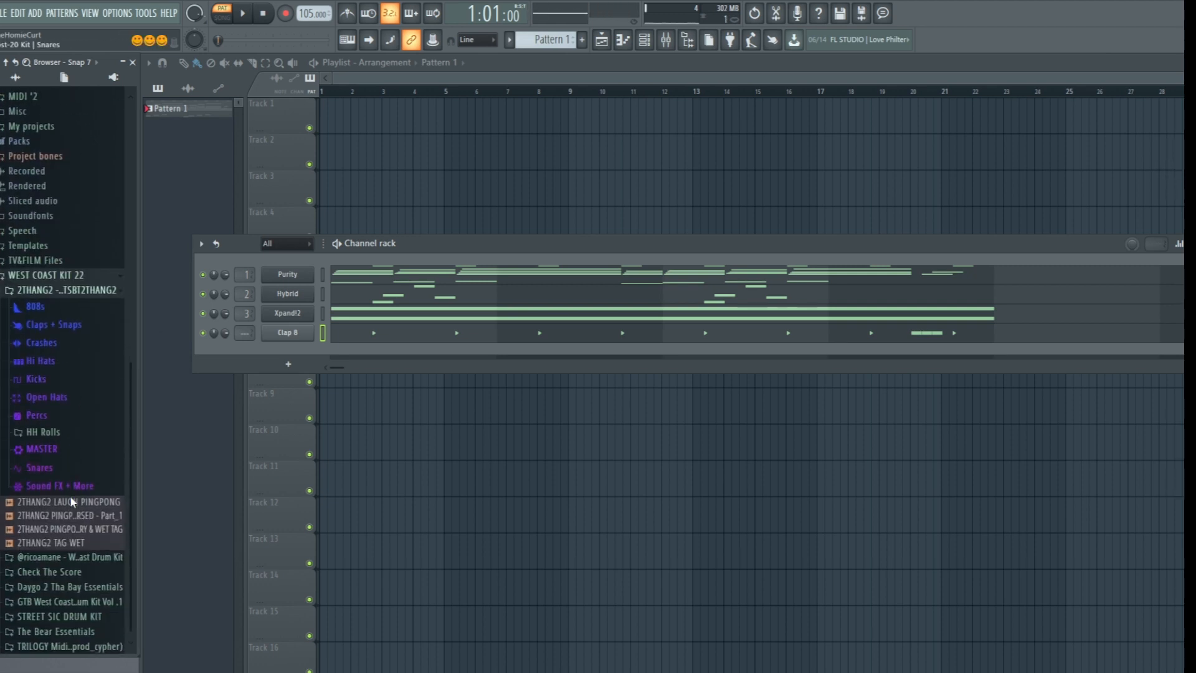
{"action": "left_click", "coordinate": [38, 306]}
{"action": "left_click", "coordinate": [85, 337]}
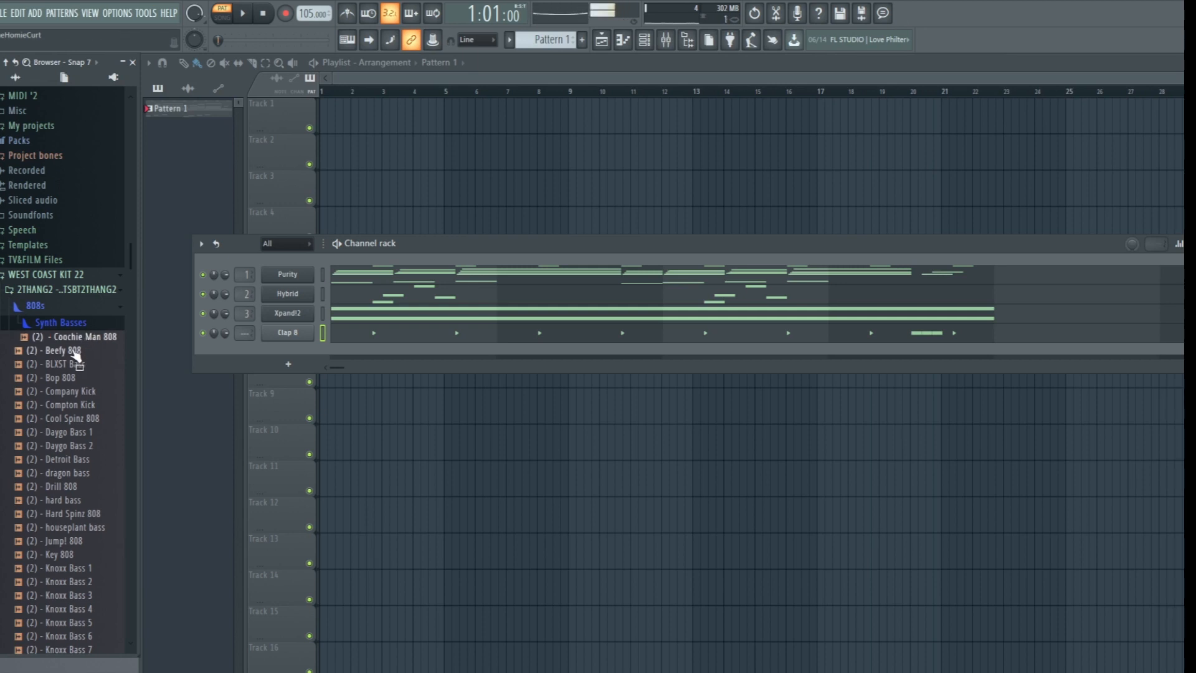
{"action": "left_click", "coordinate": [77, 351]}
{"action": "key", "text": "space"}
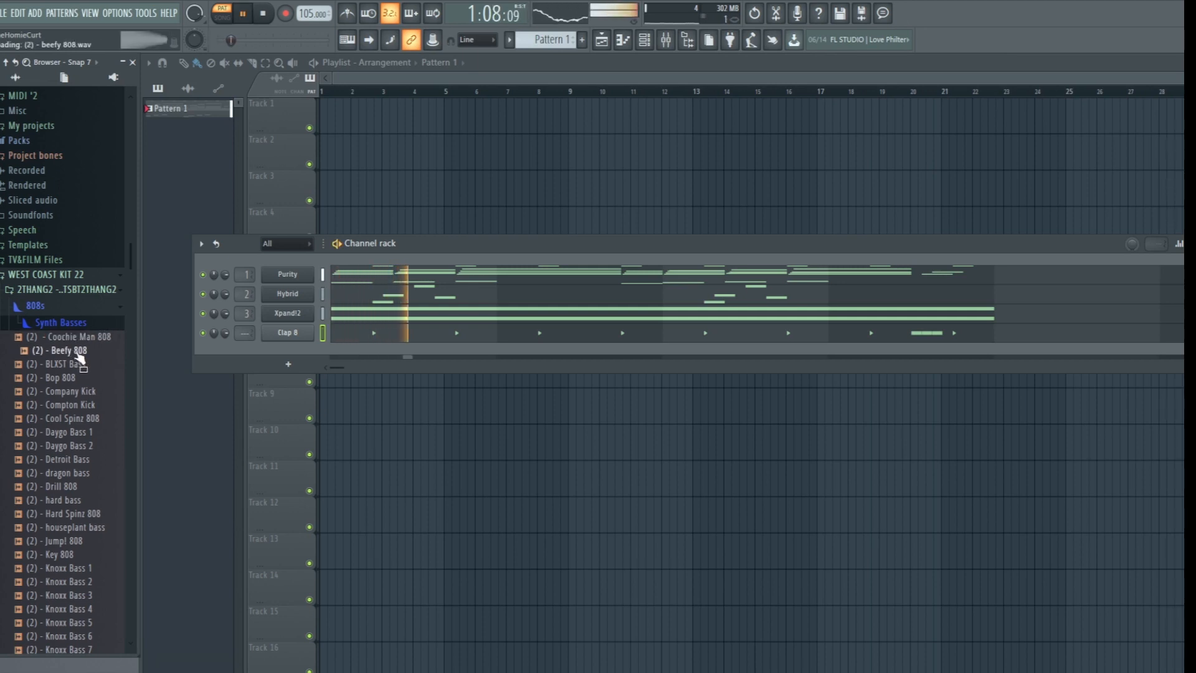
{"action": "left_click", "coordinate": [60, 367]}
{"action": "left_click", "coordinate": [64, 353]}
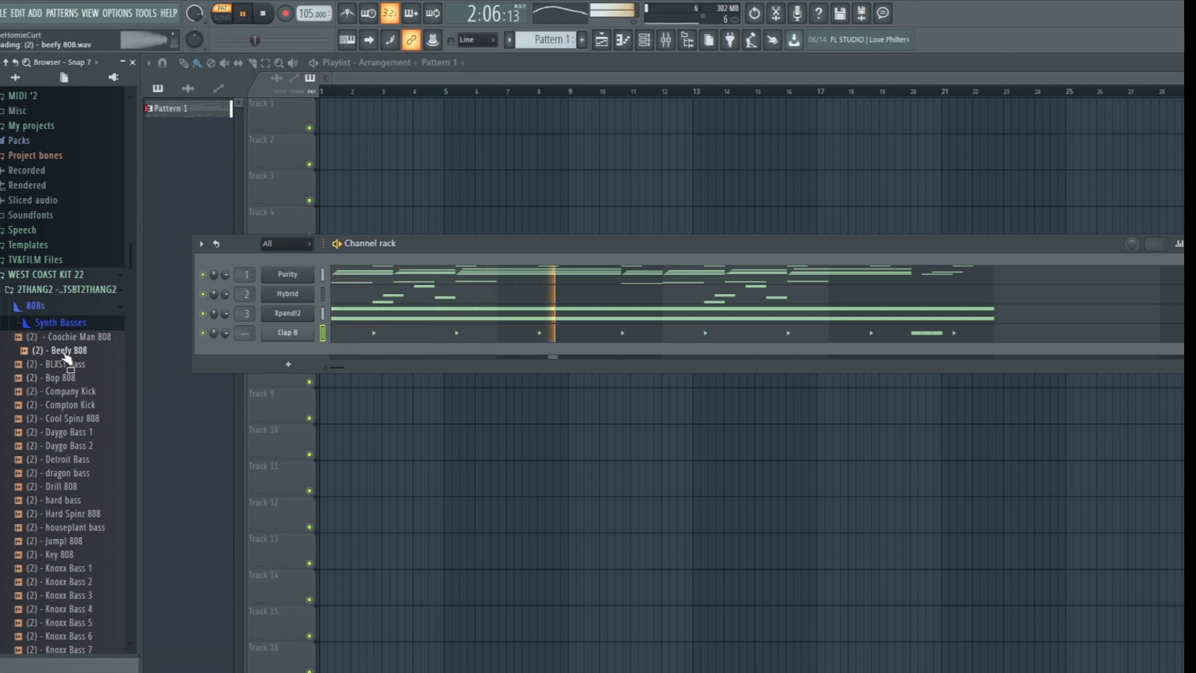
{"action": "key", "text": "space"}
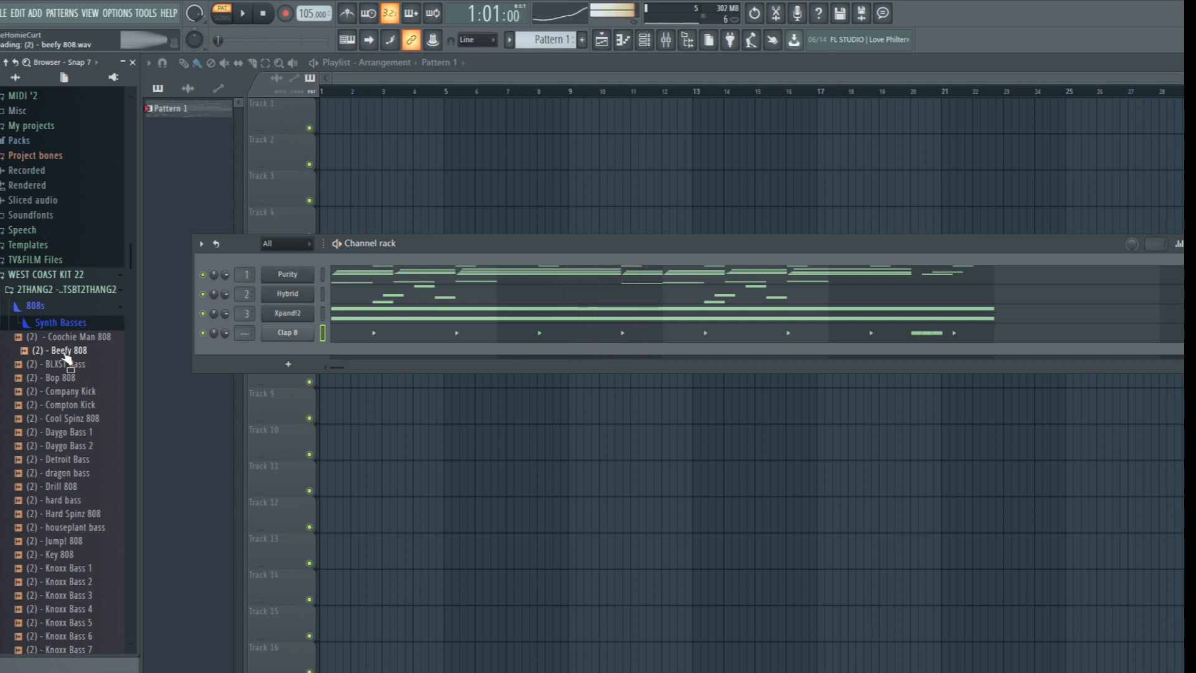
{"action": "key", "text": "space"}
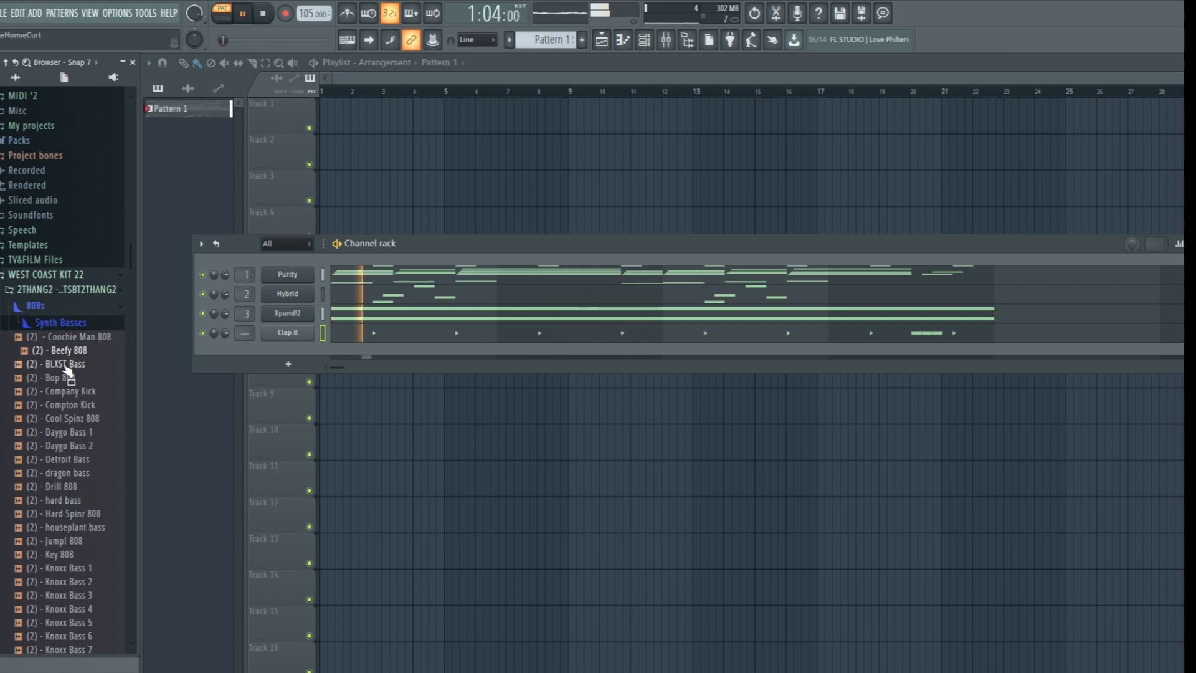
Audition more 808 samples over the playing pattern, add Cool Spinz 808 as a new channel below Clap 8, and stop playback.
{"action": "left_click", "coordinate": [65, 366]}
{"action": "left_click", "coordinate": [66, 380]}
{"action": "left_click", "coordinate": [85, 392]}
{"action": "left_click", "coordinate": [81, 406]}
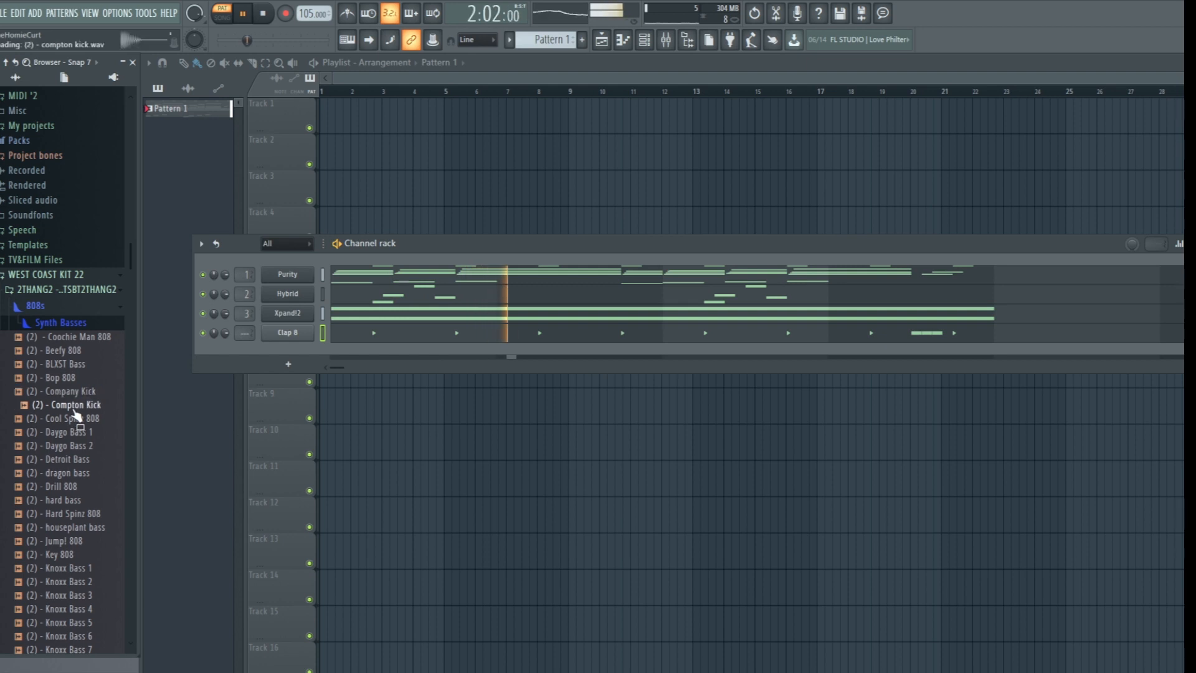
{"action": "left_click", "coordinate": [77, 420]}
{"action": "left_click", "coordinate": [72, 432]}
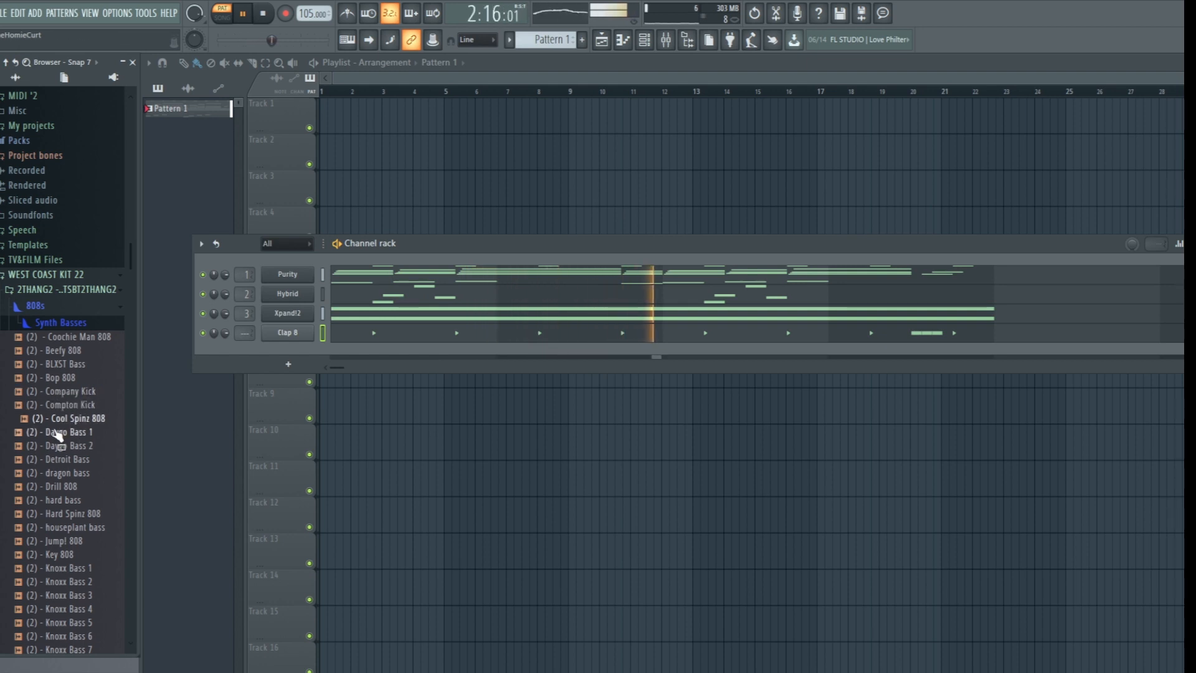
{"action": "left_click", "coordinate": [74, 445]}
{"action": "left_click", "coordinate": [69, 419]}
{"action": "left_click_drag", "start_coordinate": [69, 419], "coordinate": [289, 354]}
{"action": "key", "text": "space"}
Check the Cool Spinz 808 sampler settings, close them, and turn on Cut itself for the channel.
{"action": "left_click", "coordinate": [309, 356]}
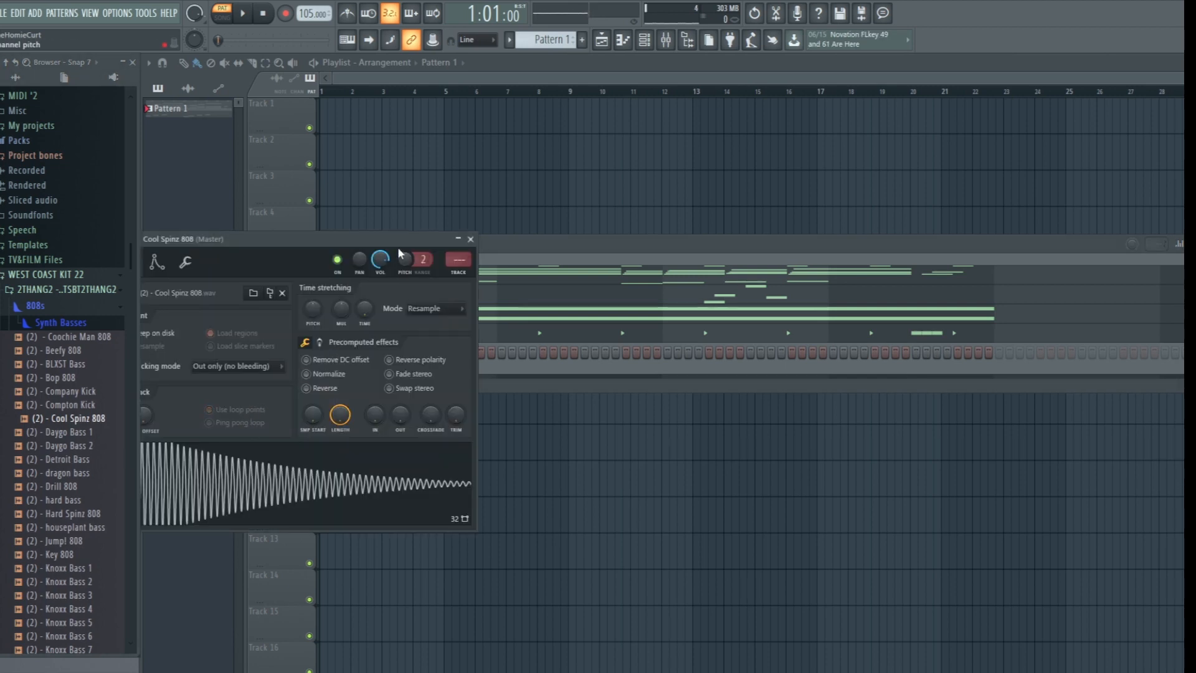
{"action": "left_click_drag", "start_coordinate": [408, 241], "coordinate": [496, 221]}
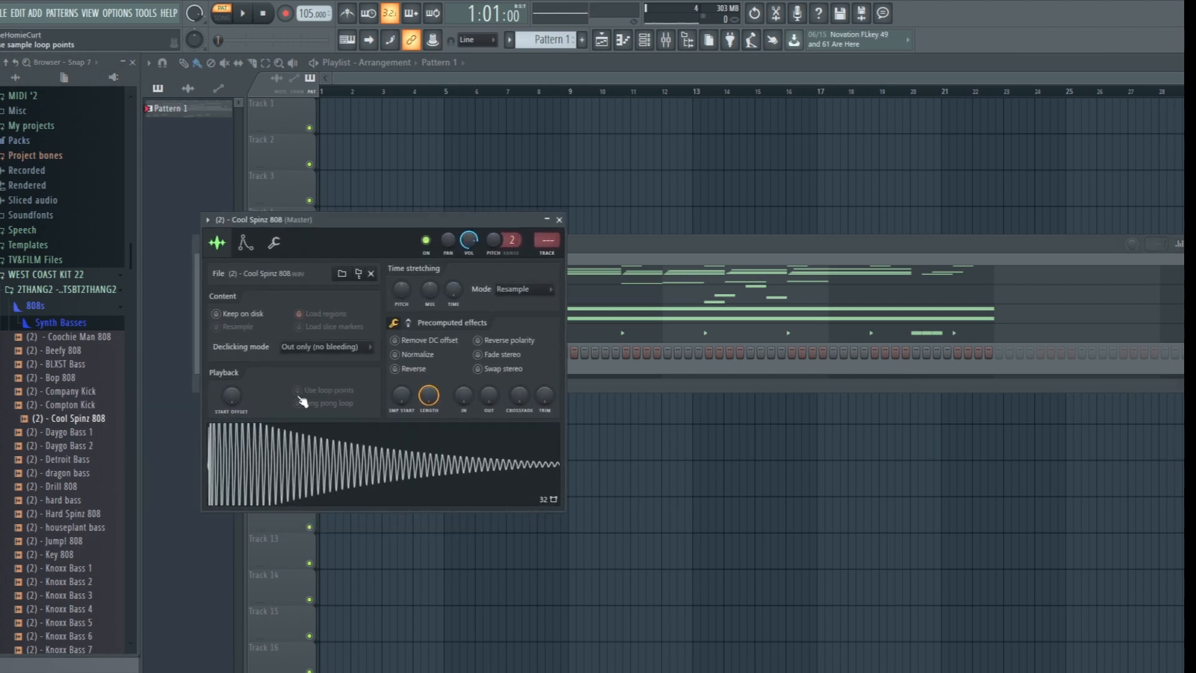
{"action": "left_click", "coordinate": [408, 324]}
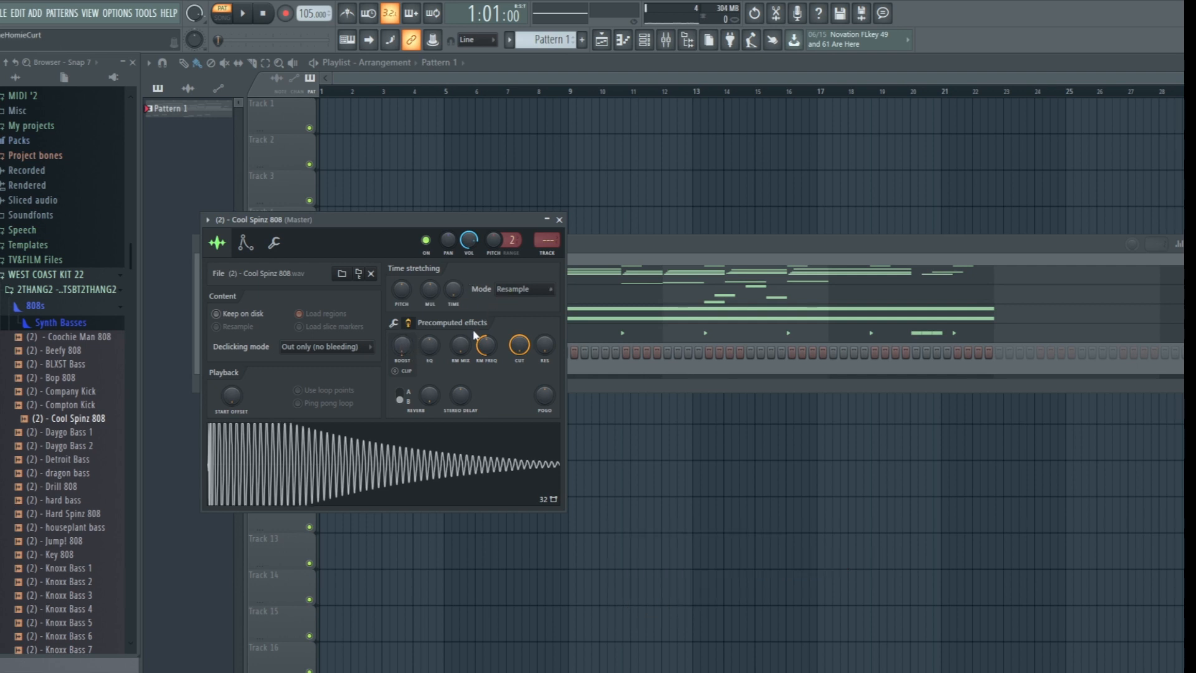
{"action": "left_click", "coordinate": [559, 219]}
{"action": "right_click", "coordinate": [315, 359]}
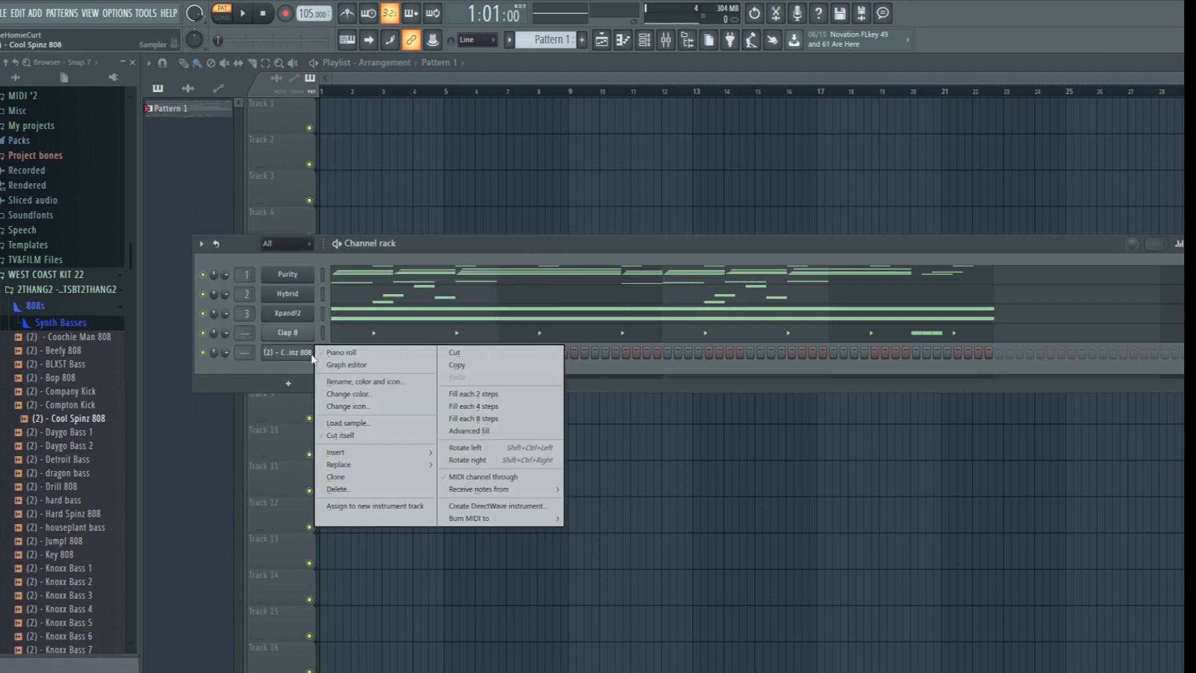
{"action": "left_click", "coordinate": [362, 435]}
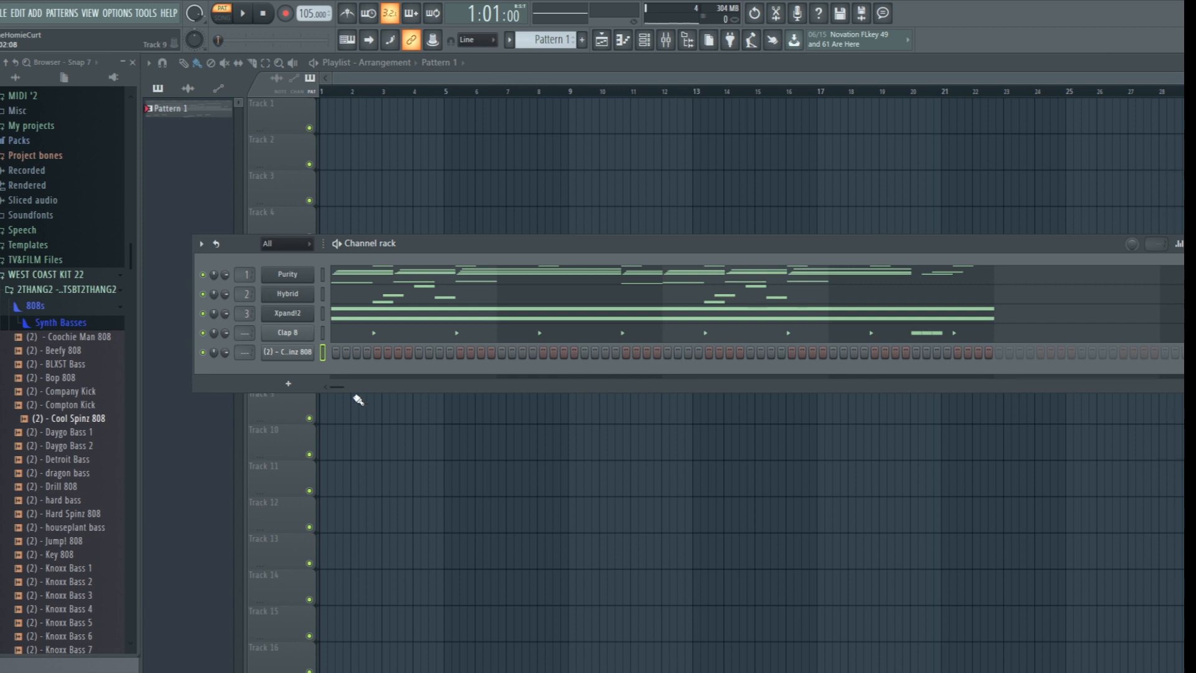
Place a Cool Spinz 808 hit on step 1 and replay the pattern from the start several times.
{"action": "left_click", "coordinate": [336, 352]}
{"action": "key", "text": "space"}
{"action": "key", "text": "space"}
{"action": "key", "text": "space"}
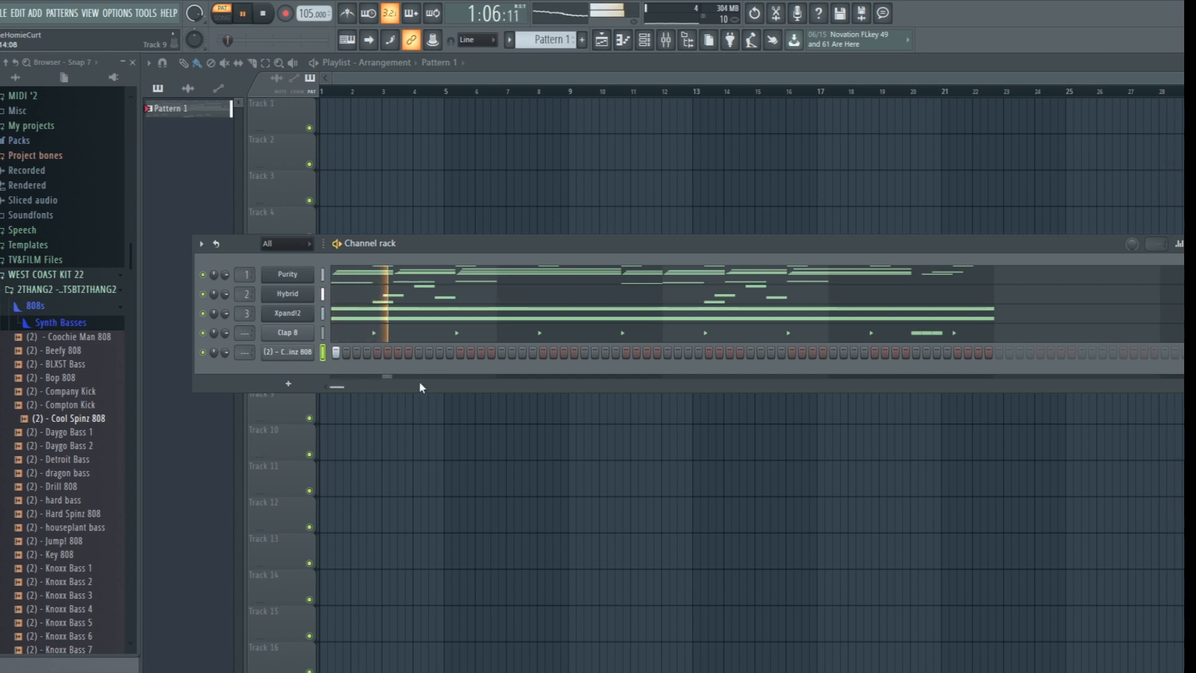
{"action": "key", "text": "space"}
{"action": "key", "text": "space"}
{"action": "key", "text": "space"}
Try a second Cool Spinz 808 hit on step 3 and then on step 4 instead, replaying the pattern each time.
{"action": "left_click", "coordinate": [358, 356]}
{"action": "key", "text": "space"}
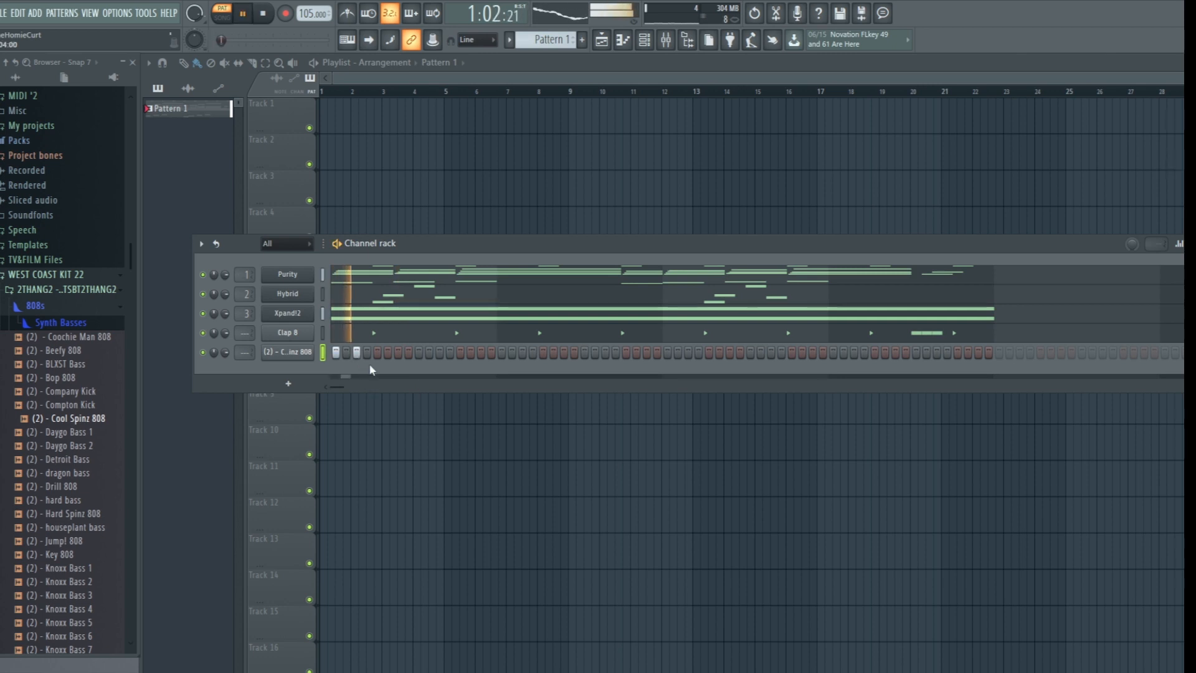
{"action": "key", "text": "space"}
{"action": "left_click", "coordinate": [358, 353]}
{"action": "key", "text": "space"}
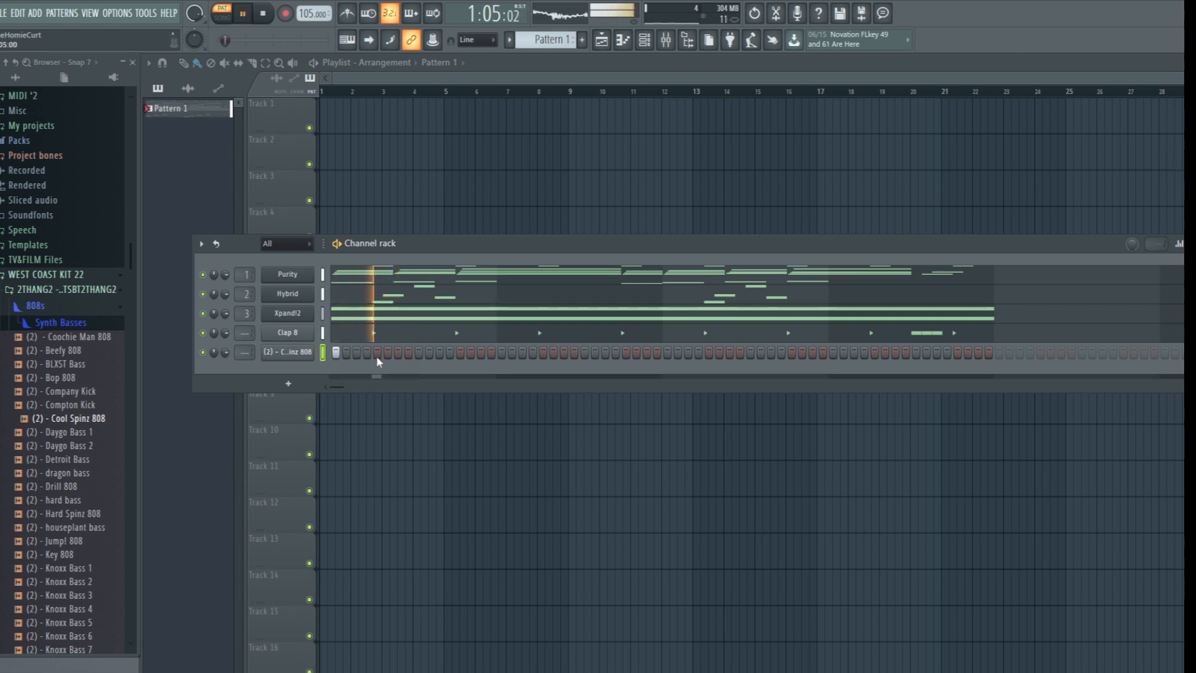
{"action": "key", "text": "space"}
{"action": "key", "text": "space"}
{"action": "left_click", "coordinate": [368, 352]}
{"action": "key", "text": "space"}
{"action": "key", "text": "space"}
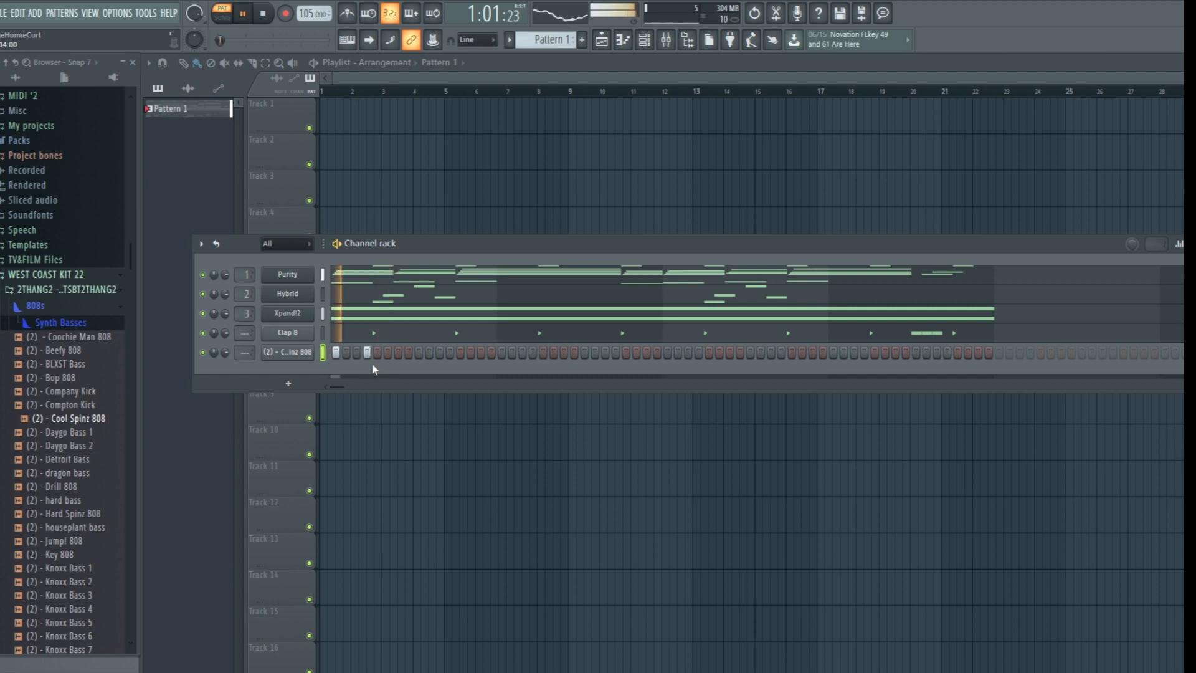
{"action": "key", "text": "space"}
Place Cool Spinz 808 hits on steps 7 and 11, leave step 4 empty, and play the pattern.
{"action": "left_click", "coordinate": [394, 354]}
{"action": "key", "text": "space"}
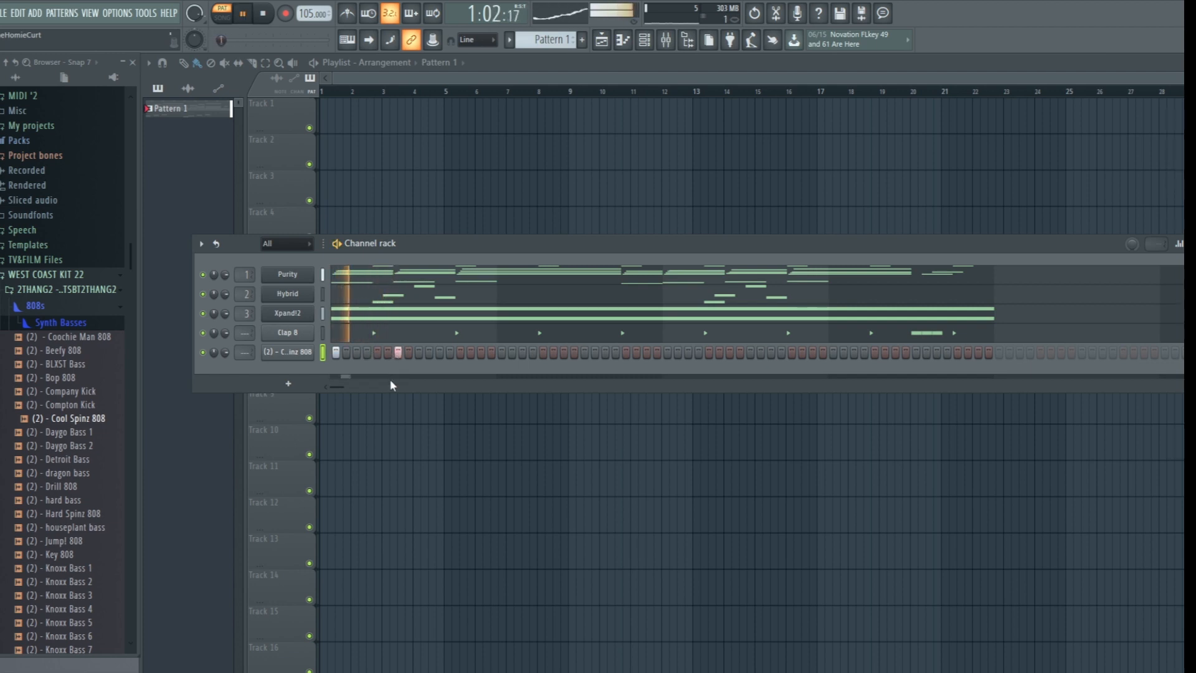
{"action": "key", "text": "space"}
{"action": "left_click", "coordinate": [440, 353]}
{"action": "key", "text": "space"}
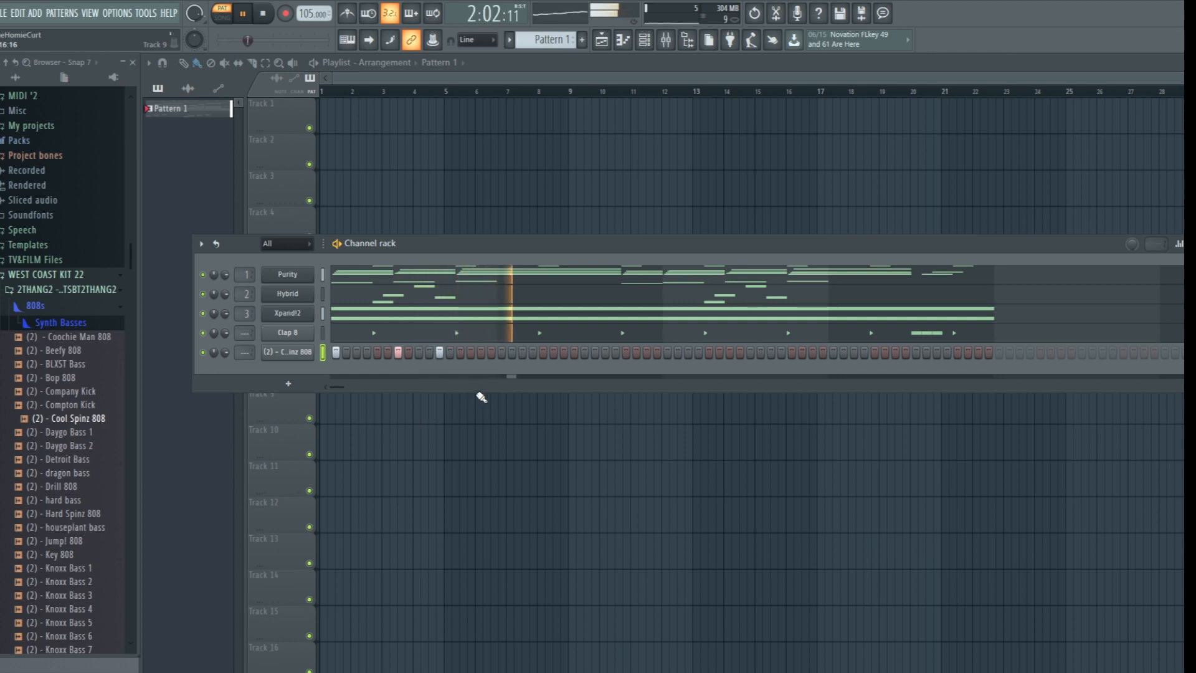
Add Cool Spinz 808 hits on steps 23, 24 and 27 and listen to the pattern.
{"action": "key", "text": "space"}
{"action": "left_click", "coordinate": [565, 354]}
{"action": "left_click", "coordinate": [574, 353]}
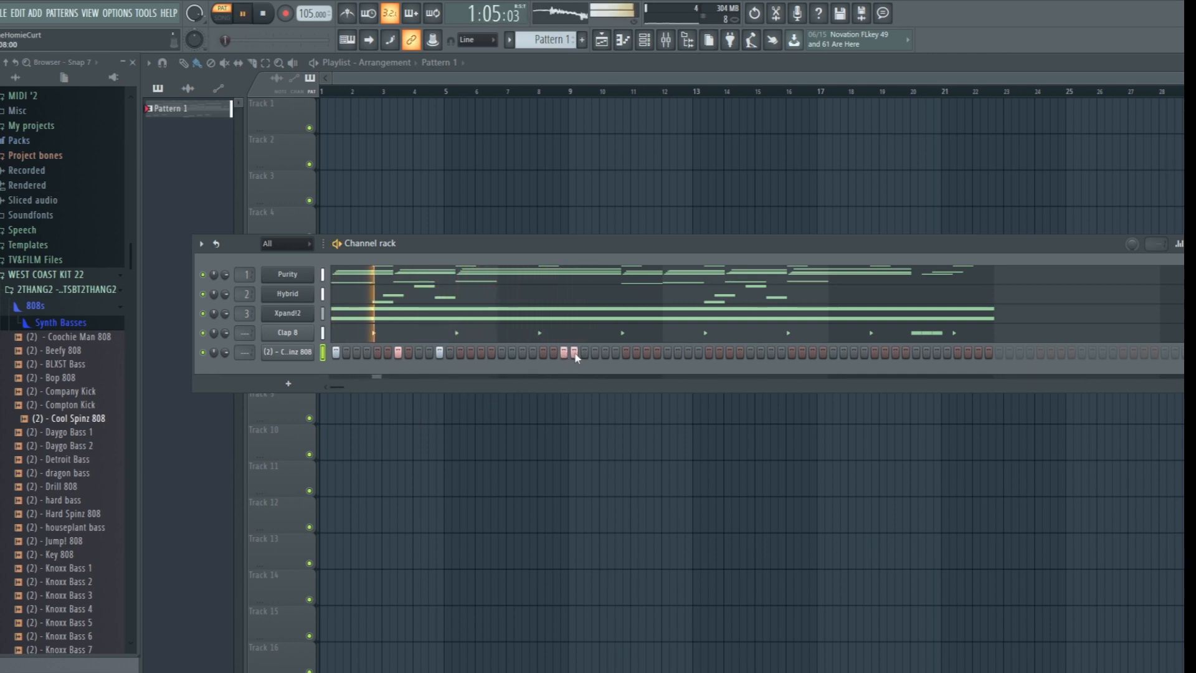
{"action": "left_click", "coordinate": [605, 353]}
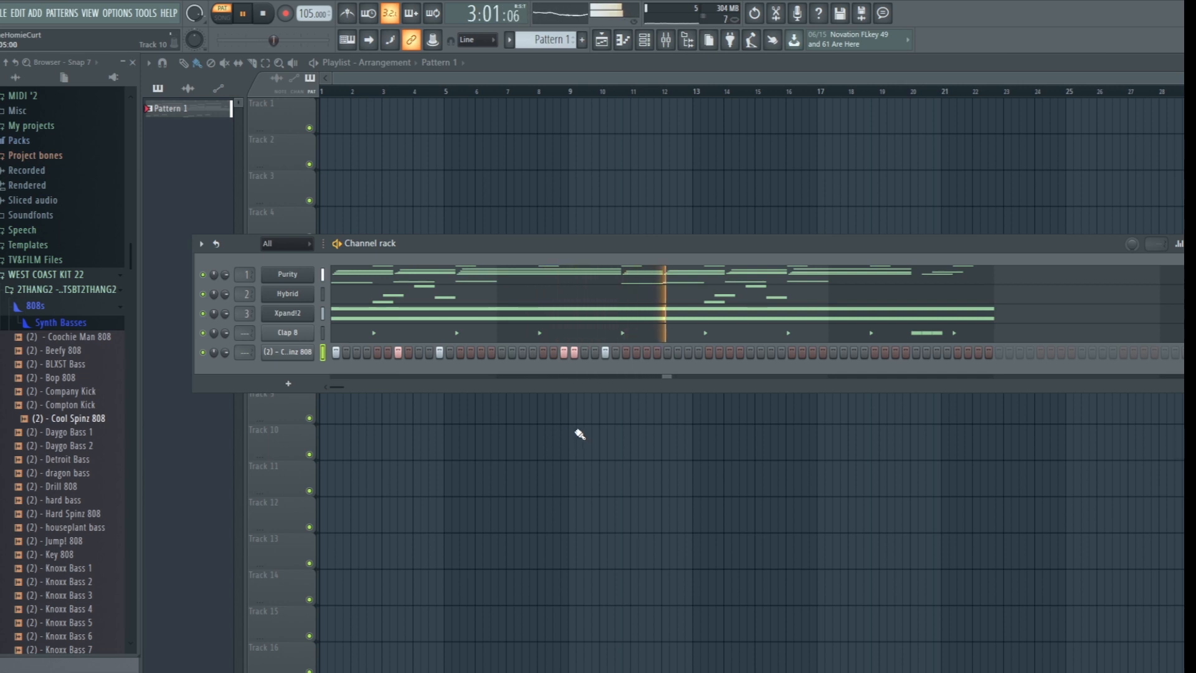
View the Cool Spinz 808 notes in the piano roll, play the pattern from the start, and close the piano roll.
{"action": "right_click", "coordinate": [308, 351]}
{"action": "left_click", "coordinate": [342, 353]}
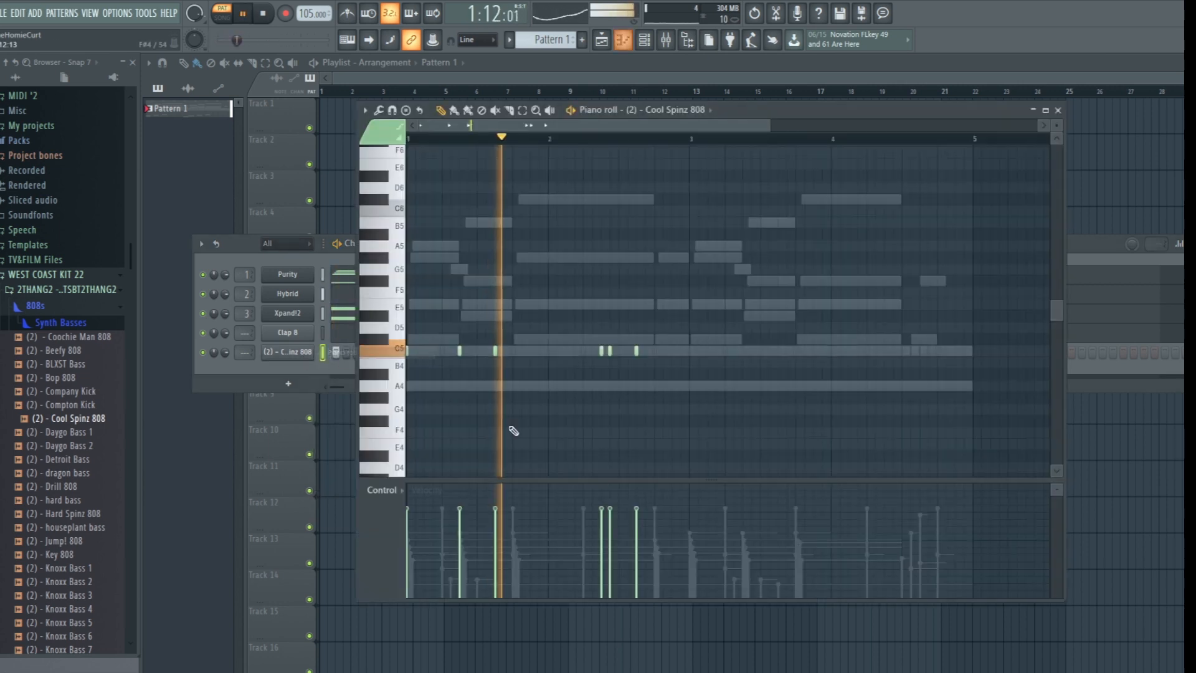
{"action": "key", "text": "space"}
{"action": "key", "text": "space"}
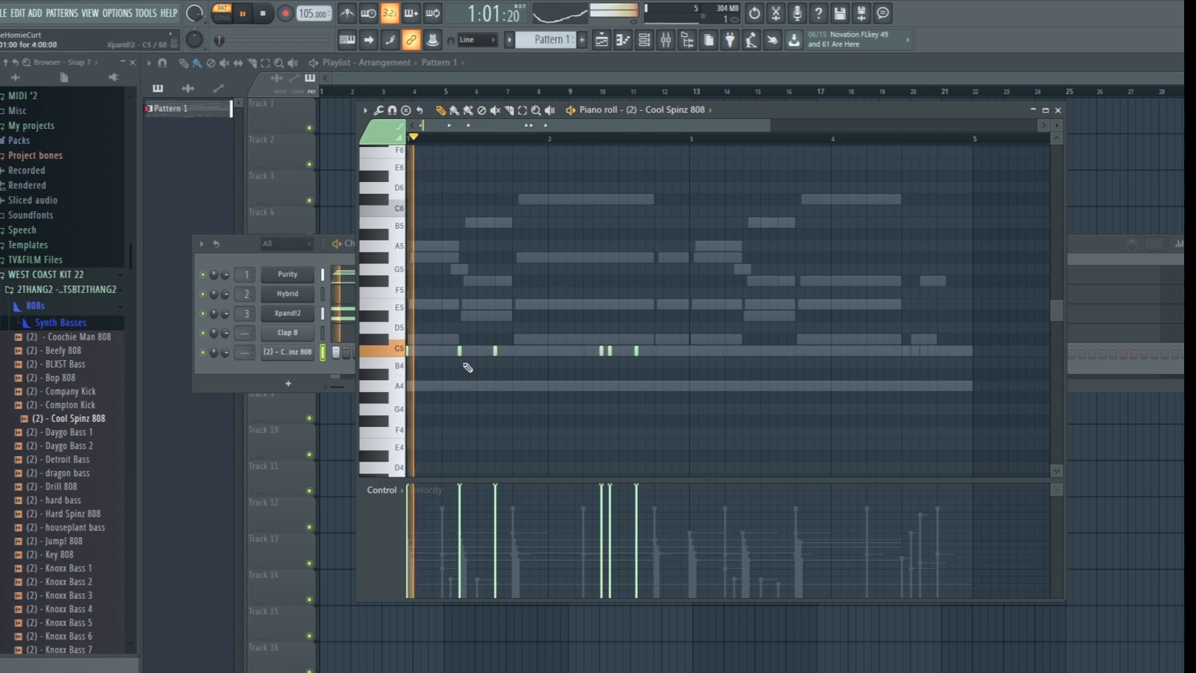
{"action": "key", "text": "space"}
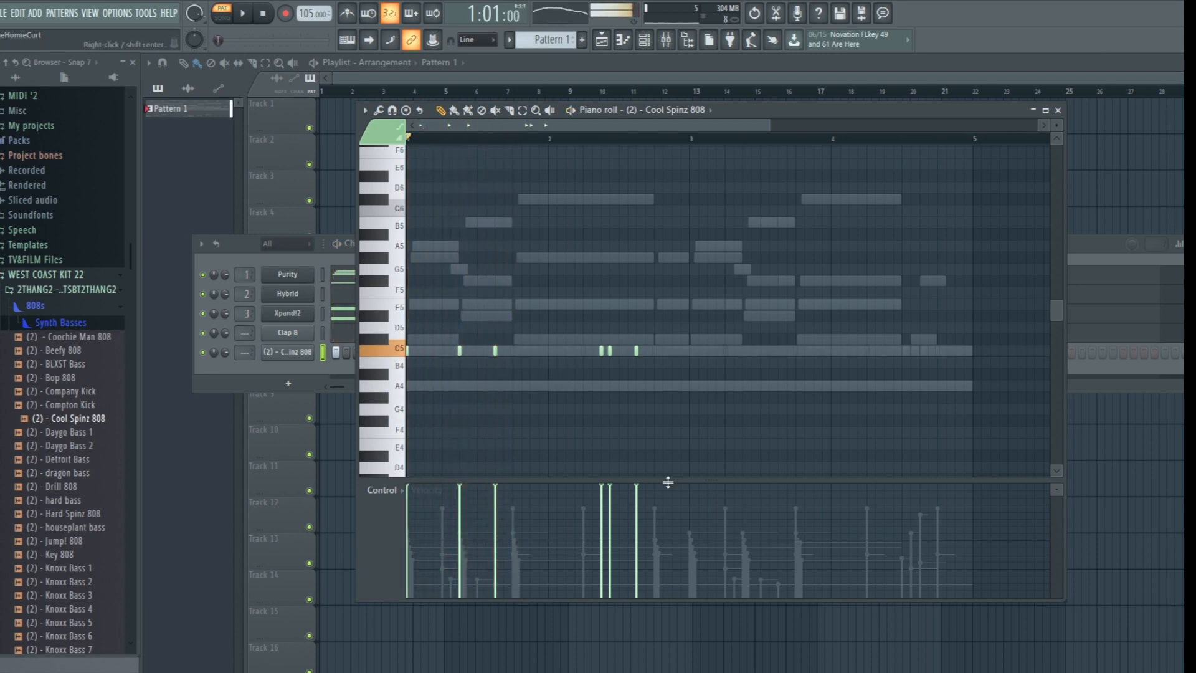
{"action": "left_click", "coordinate": [1059, 111]}
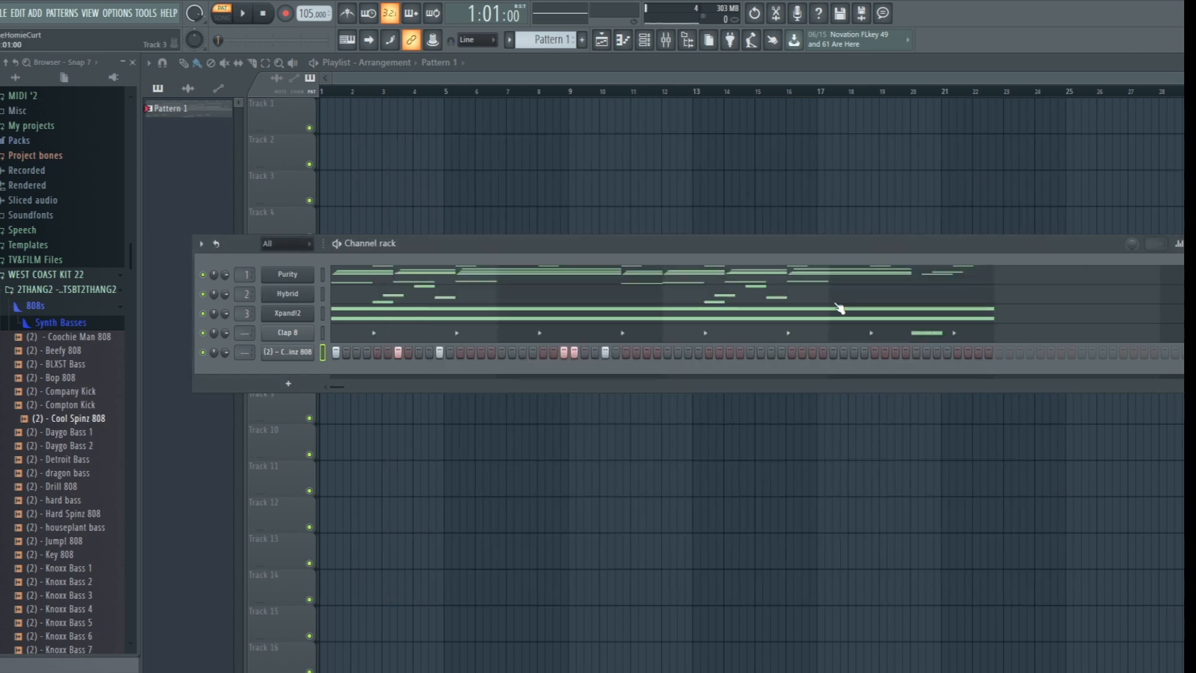
Clear the Cool Spinz 808 hits, route its channel to mixer track 5, and play with a single hit on step 1.
{"action": "right_click", "coordinate": [574, 353]}
{"action": "right_click", "coordinate": [564, 352]}
{"action": "right_click", "coordinate": [440, 352]}
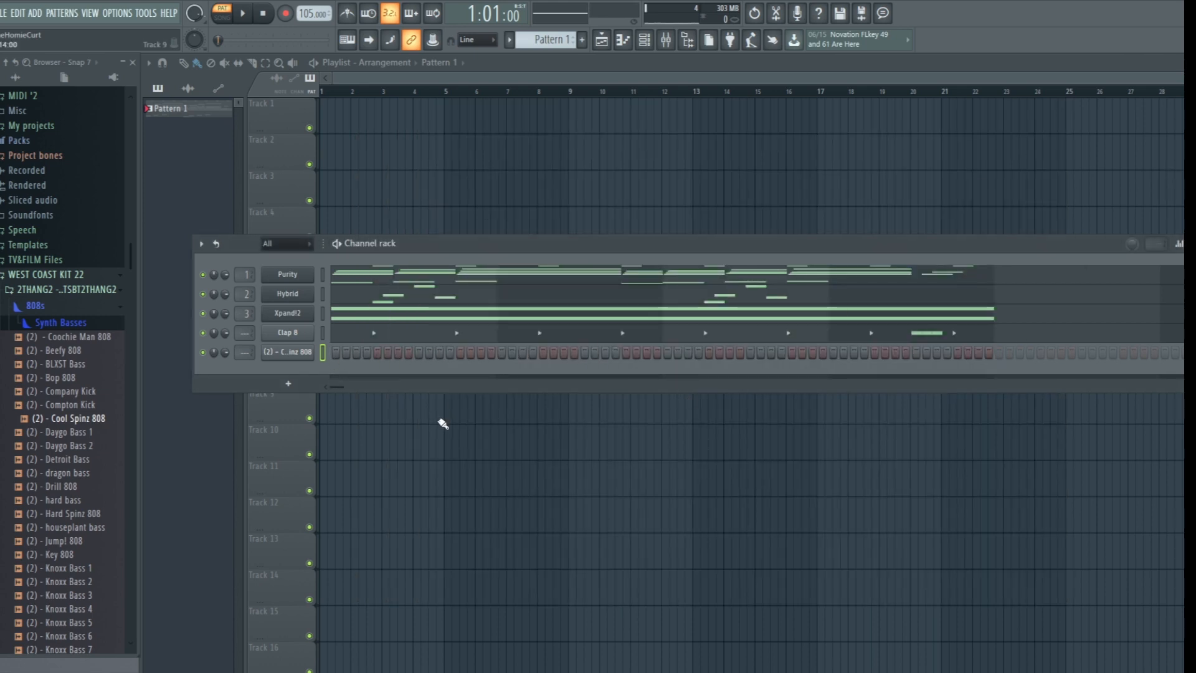
{"action": "scroll", "coordinate": [241, 353], "scroll_direction": "up", "scroll_amount": 3}
{"action": "key", "text": "space"}
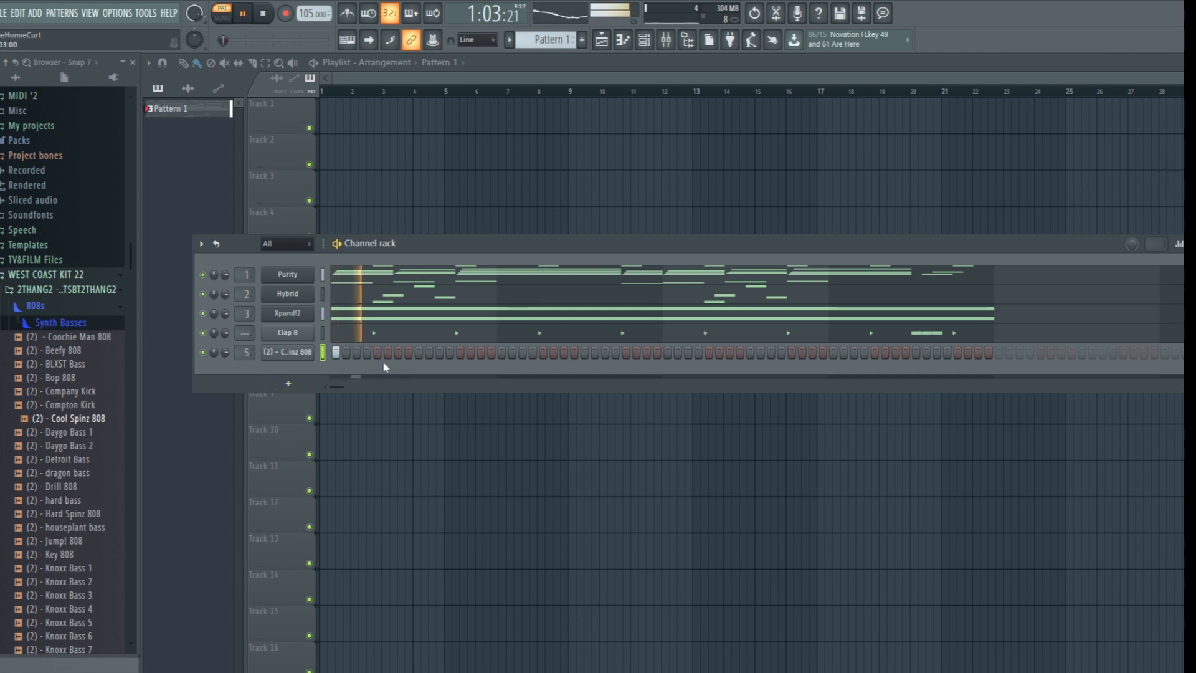
Place Cool Spinz 808 hits on steps 7, 11, 23, 24 and 27 during playback and stop the pattern.
{"action": "left_click", "coordinate": [398, 352]}
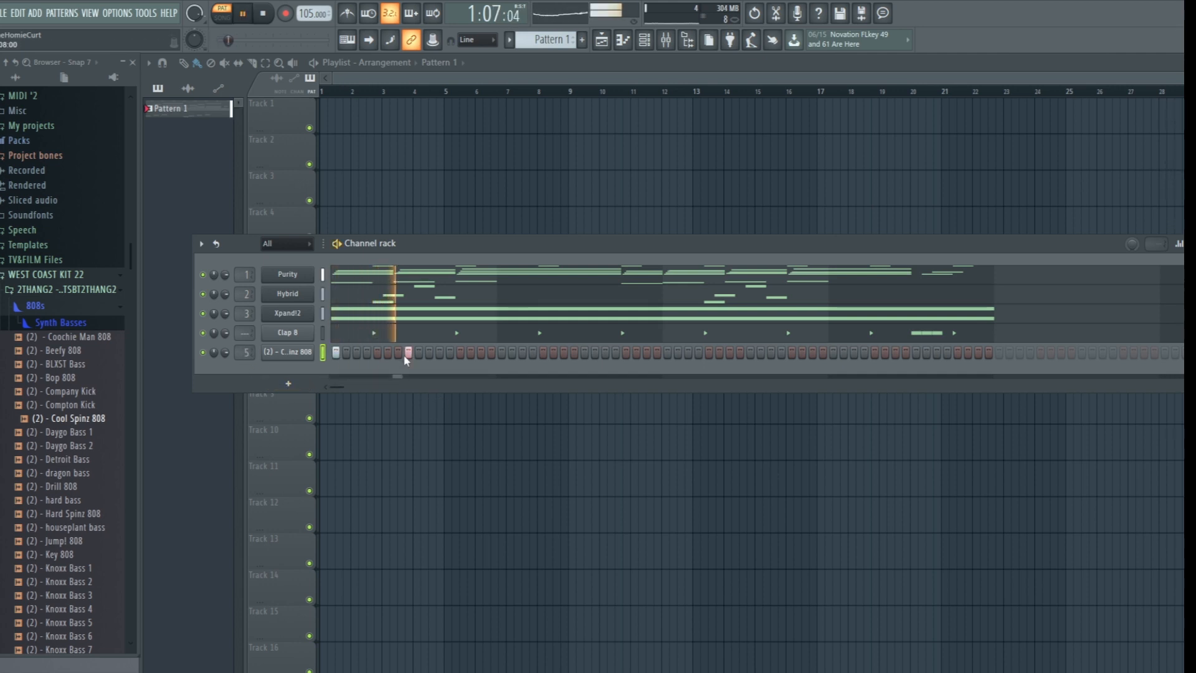
{"action": "left_click", "coordinate": [439, 352]}
{"action": "left_click", "coordinate": [564, 353]}
{"action": "left_click", "coordinate": [574, 352]}
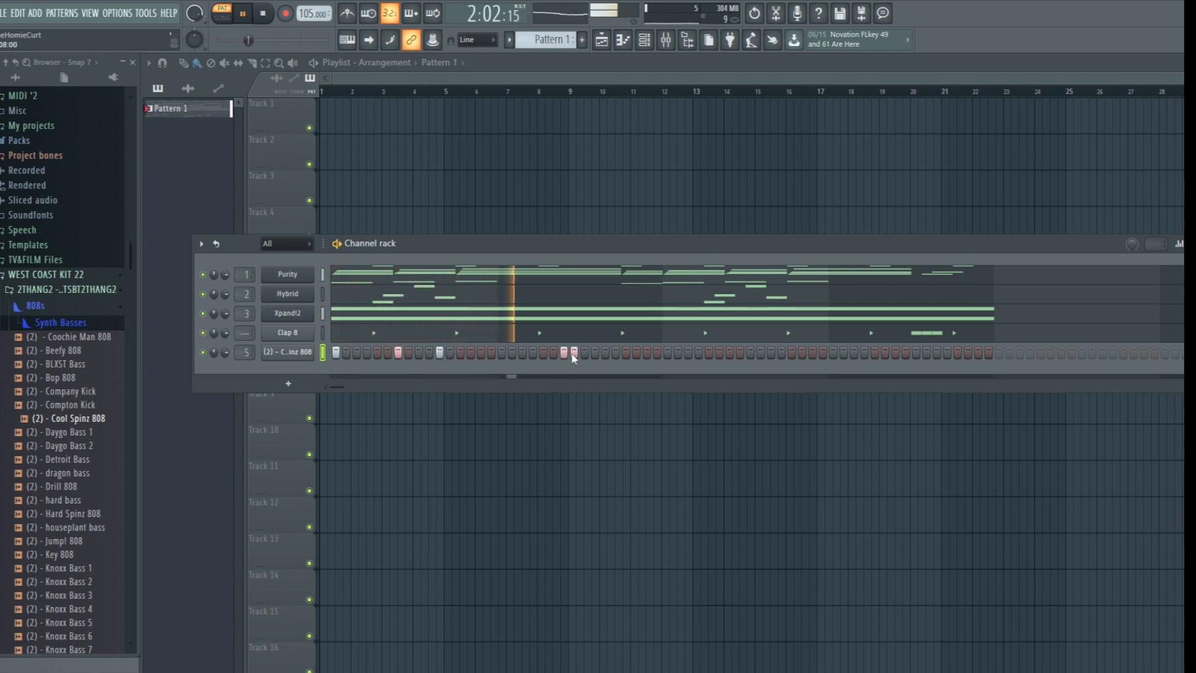
{"action": "left_click", "coordinate": [605, 353]}
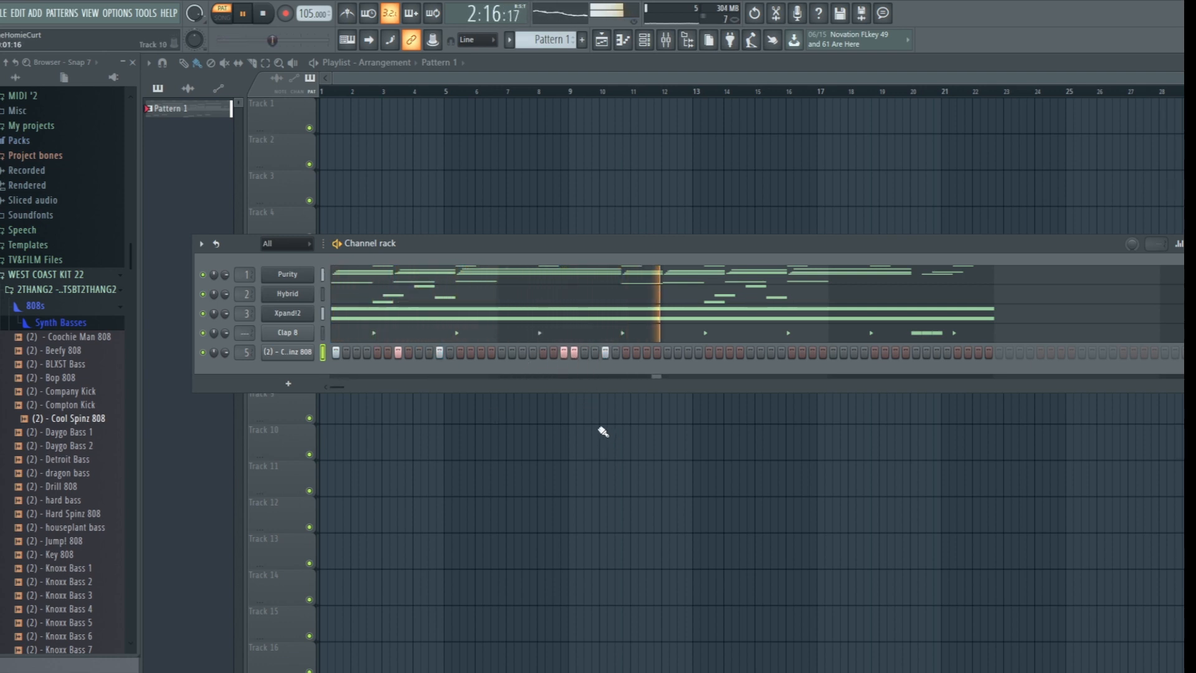
{"action": "key", "text": "space"}
Select all Cool Spinz 808 notes in the piano roll and duplicate them into bars 3 and 4.
{"action": "right_click", "coordinate": [295, 354]}
{"action": "left_click", "coordinate": [335, 357]}
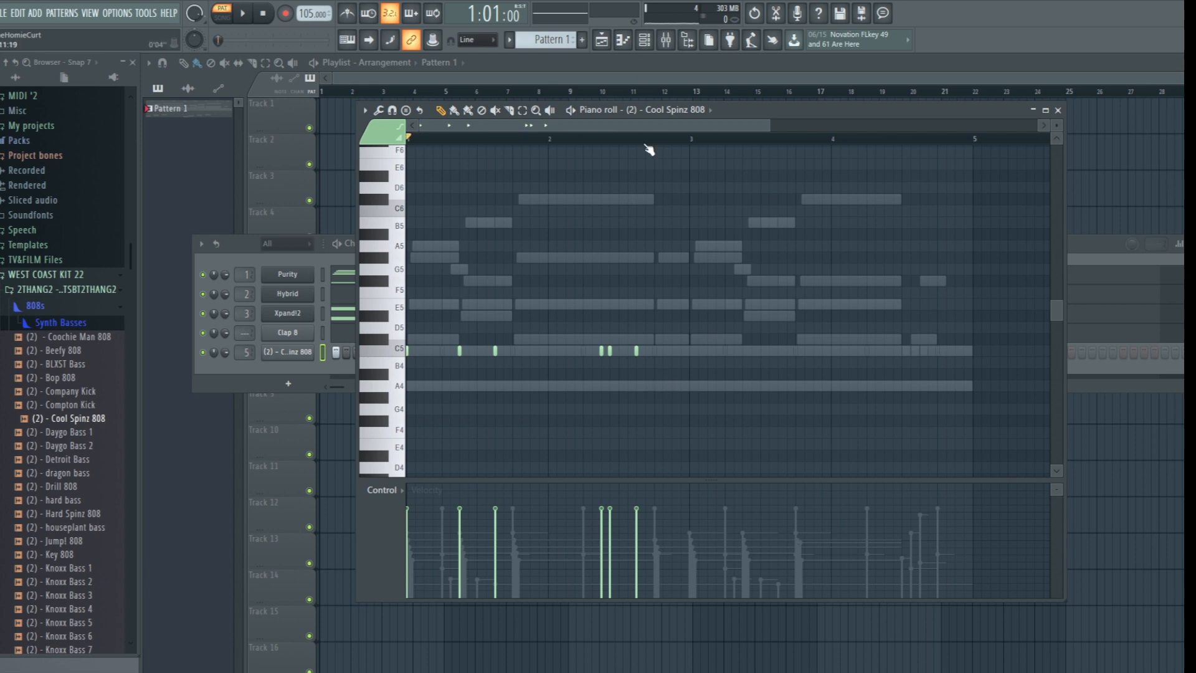
{"action": "scroll", "coordinate": [648, 143], "scroll_direction": "down", "scroll_amount": 2}
{"action": "left_click_drag", "start_coordinate": [582, 337], "coordinate": [408, 436]}
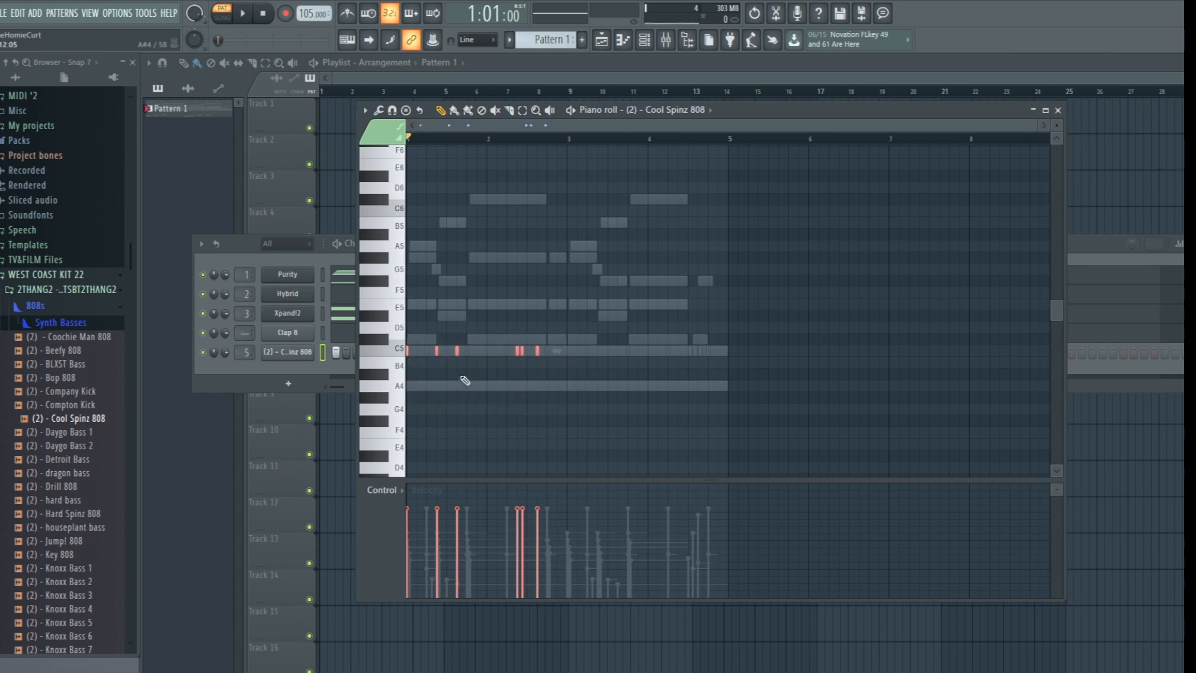
{"action": "key", "text": "ctrl+b"}
{"action": "left_click_drag", "start_coordinate": [659, 355], "coordinate": [596, 356]}
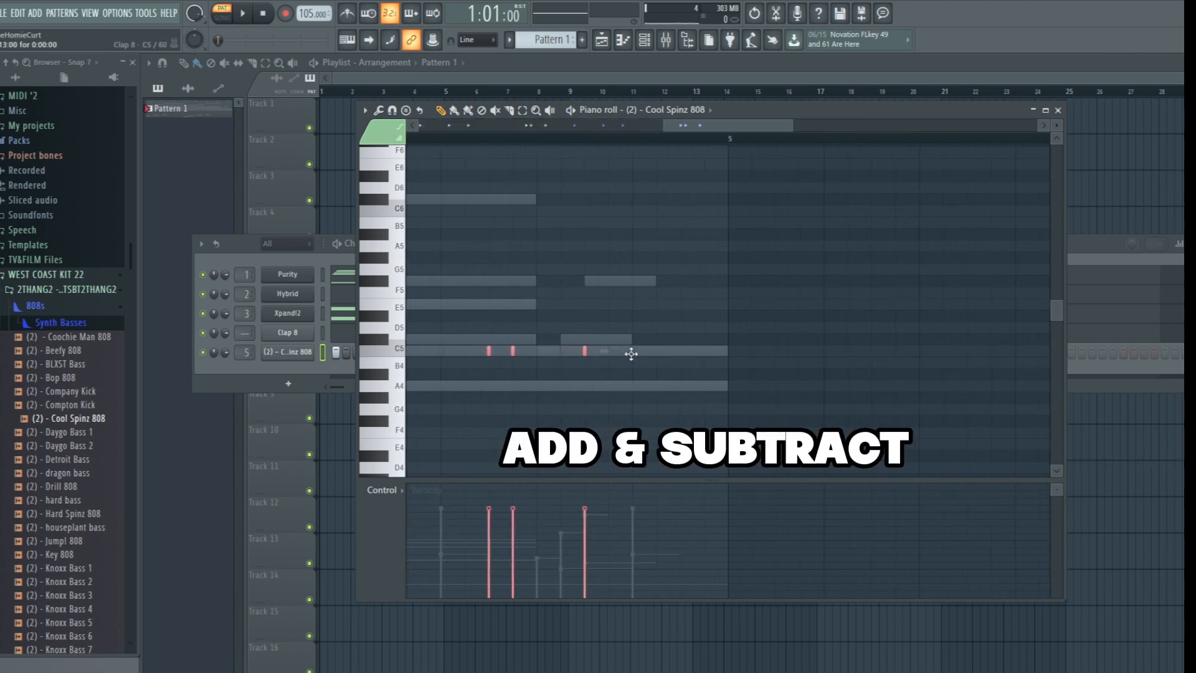
Try full-velocity C5 notes on steps 61 and 63 at the end of bar 4, play the pattern, and delete both notes.
{"action": "left_click", "coordinate": [632, 351]}
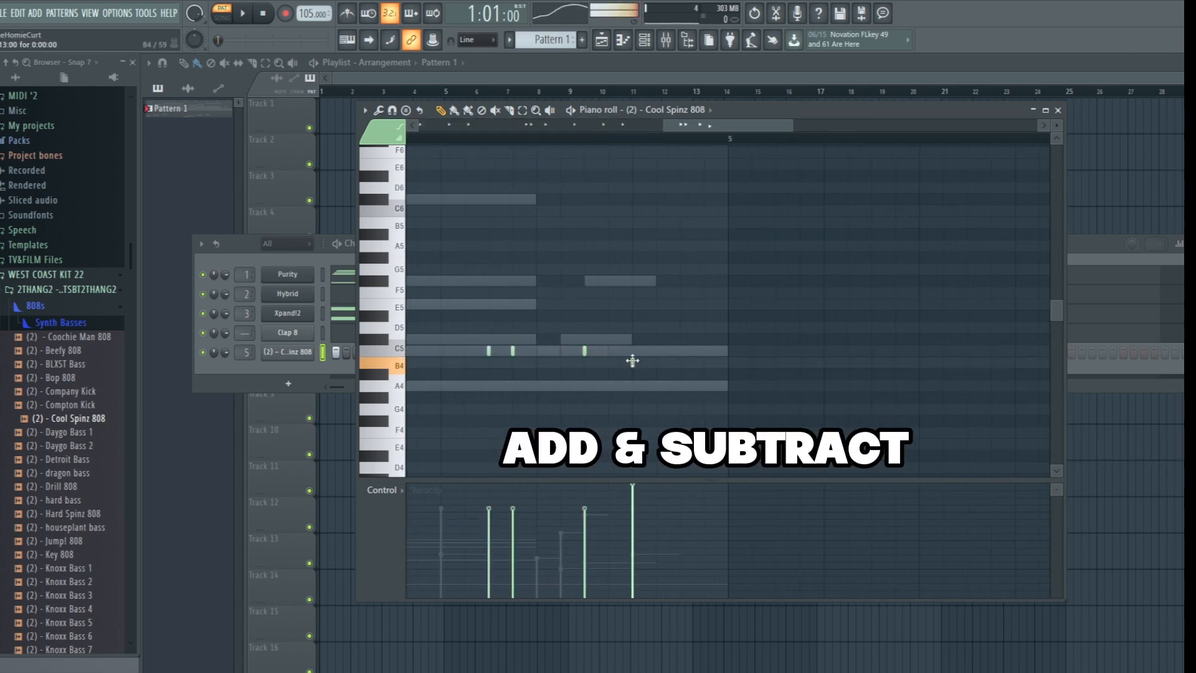
{"action": "left_click", "coordinate": [680, 351]}
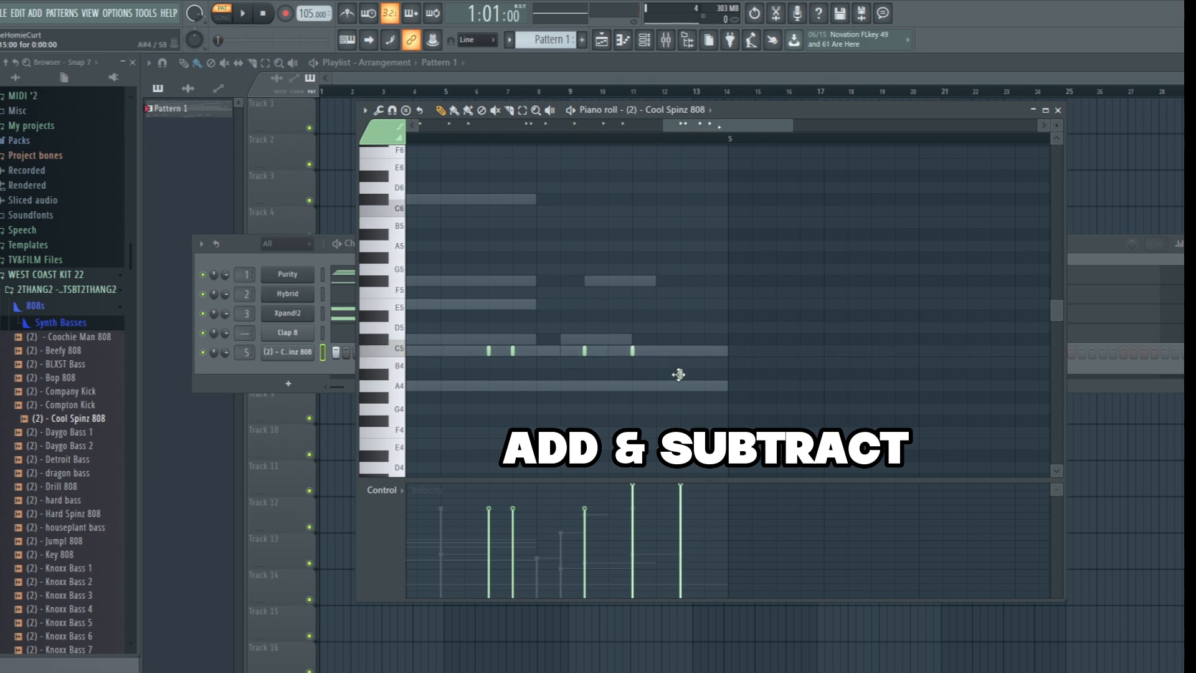
{"action": "key", "text": "space"}
{"action": "scroll", "coordinate": [733, 140], "scroll_direction": "down", "scroll_amount": 4}
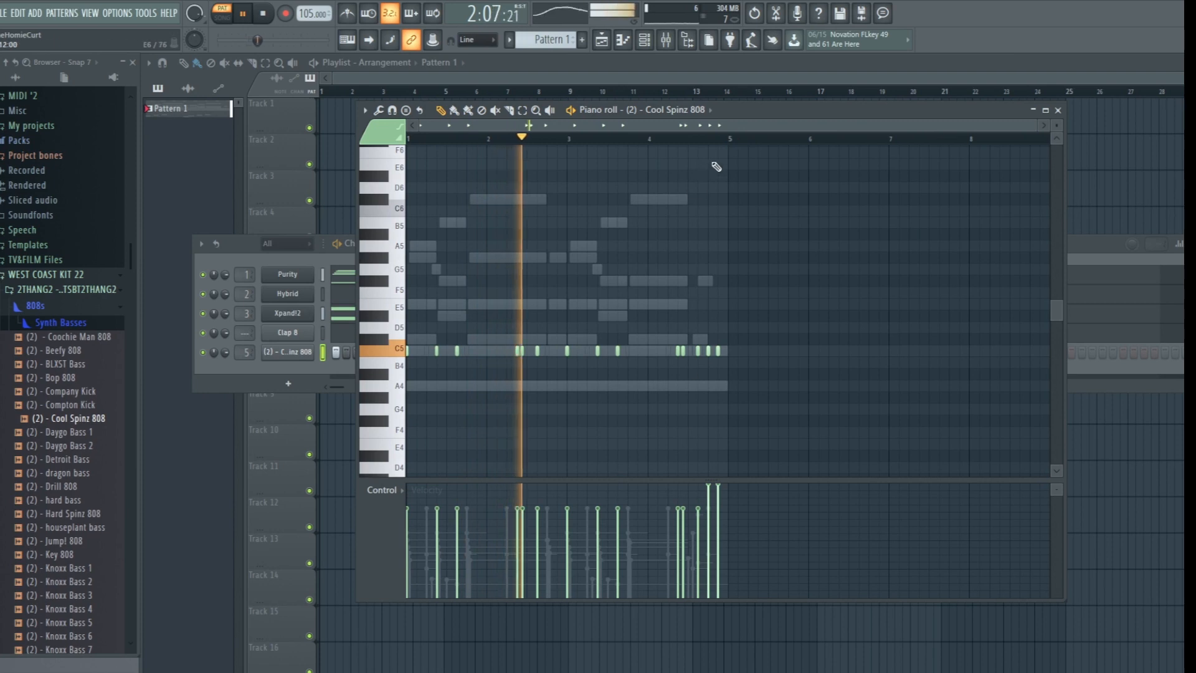
{"action": "scroll", "coordinate": [721, 136], "scroll_direction": "up", "scroll_amount": 2}
{"action": "scroll", "coordinate": [721, 137], "scroll_direction": "up", "scroll_amount": 3}
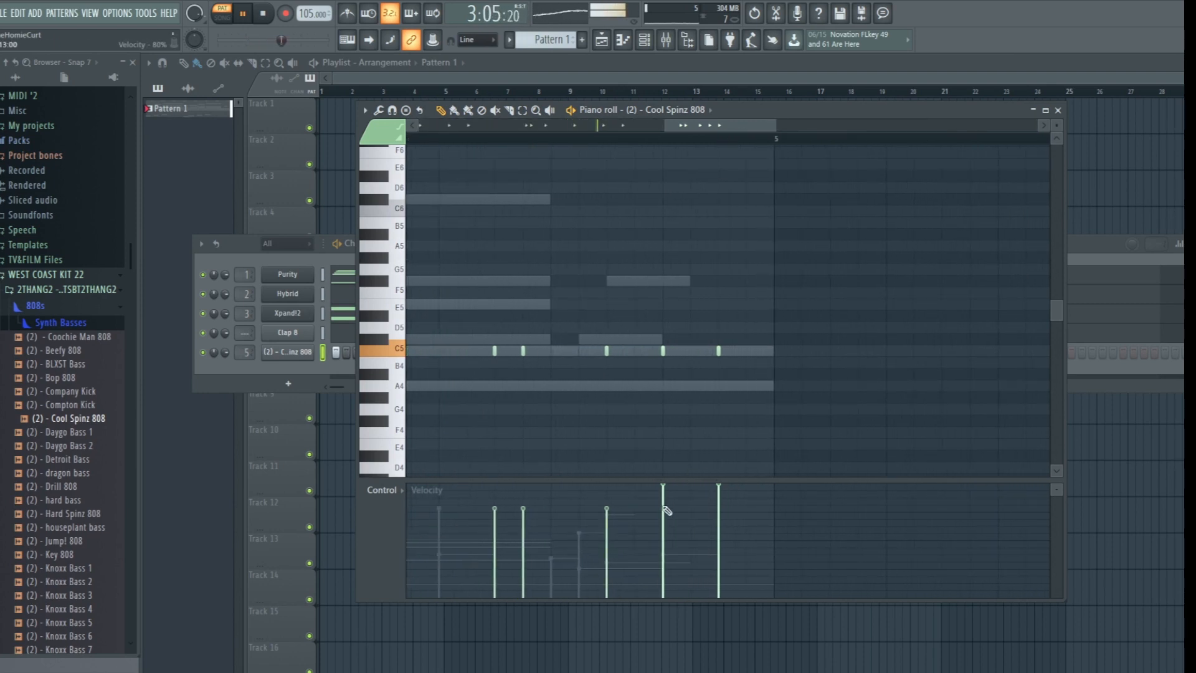
{"action": "right_click", "coordinate": [720, 355]}
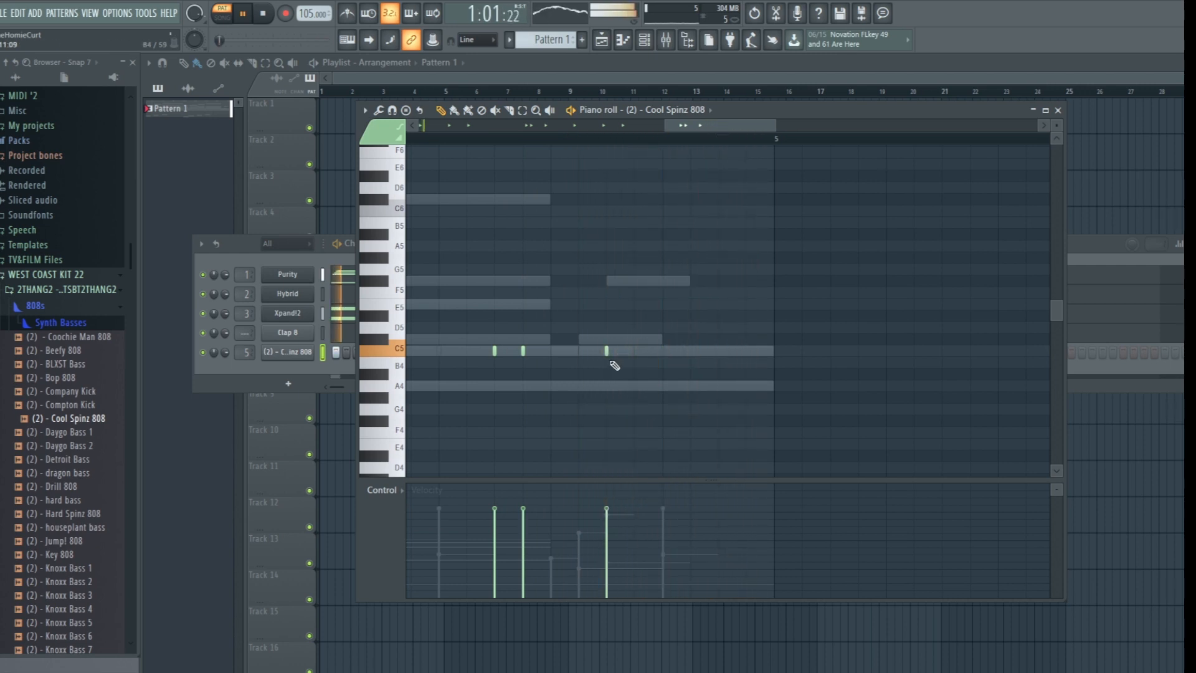
Add C5 notes on steps 61 and 63 at the same velocity as the other 808 notes, then close the piano roll.
{"action": "left_click", "coordinate": [663, 352]}
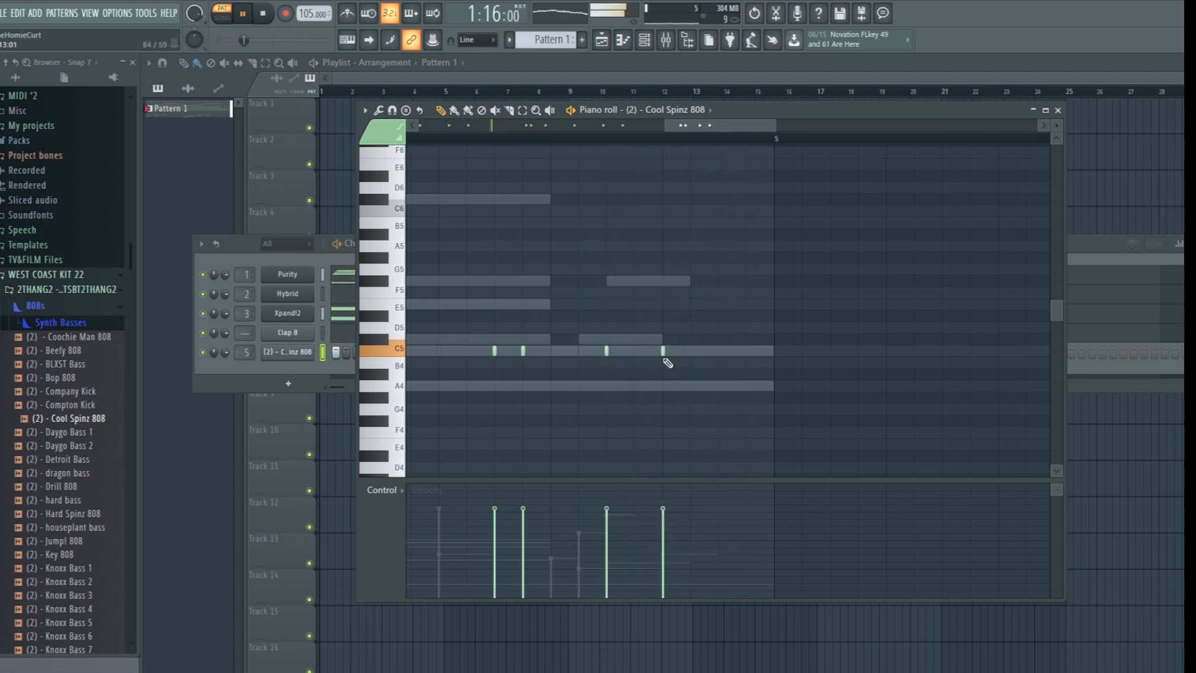
{"action": "left_click", "coordinate": [720, 352]}
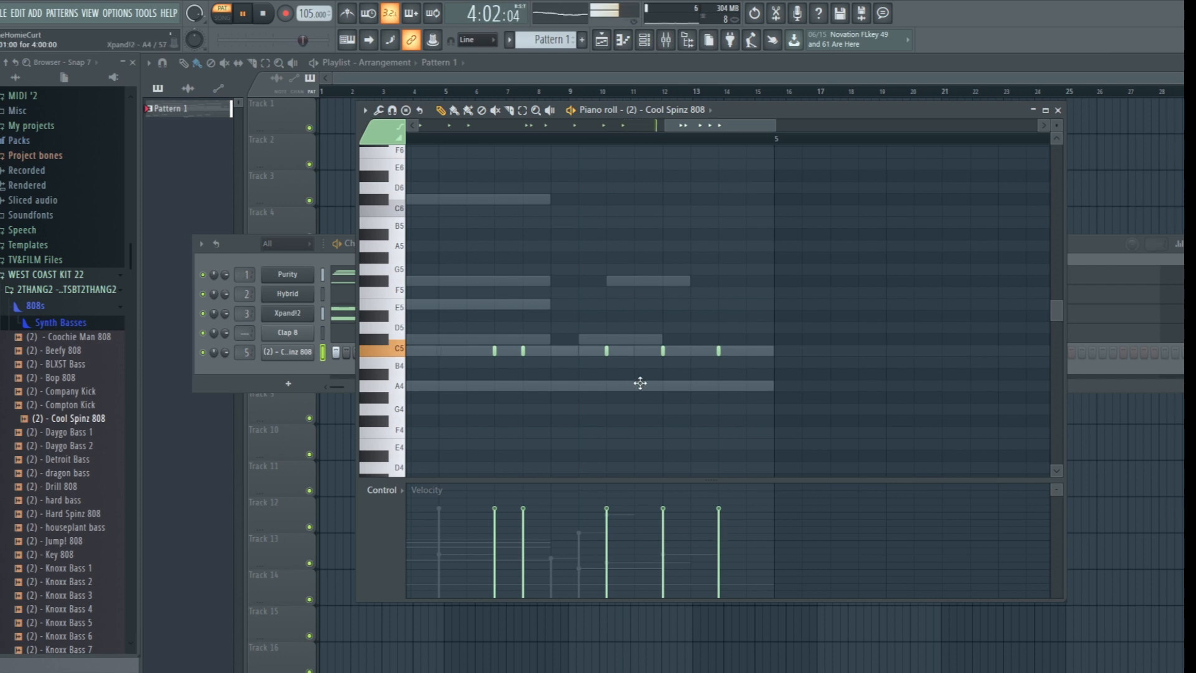
{"action": "scroll", "coordinate": [614, 151], "scroll_direction": "down", "scroll_amount": 5}
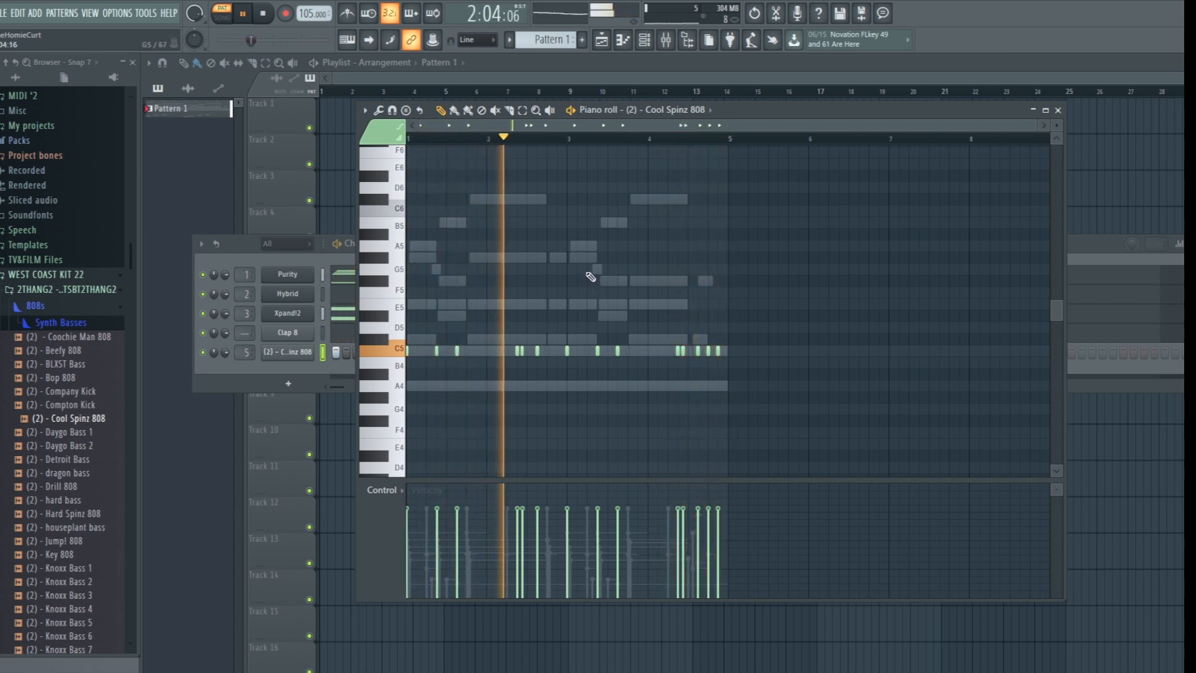
{"action": "left_click", "coordinate": [1058, 110]}
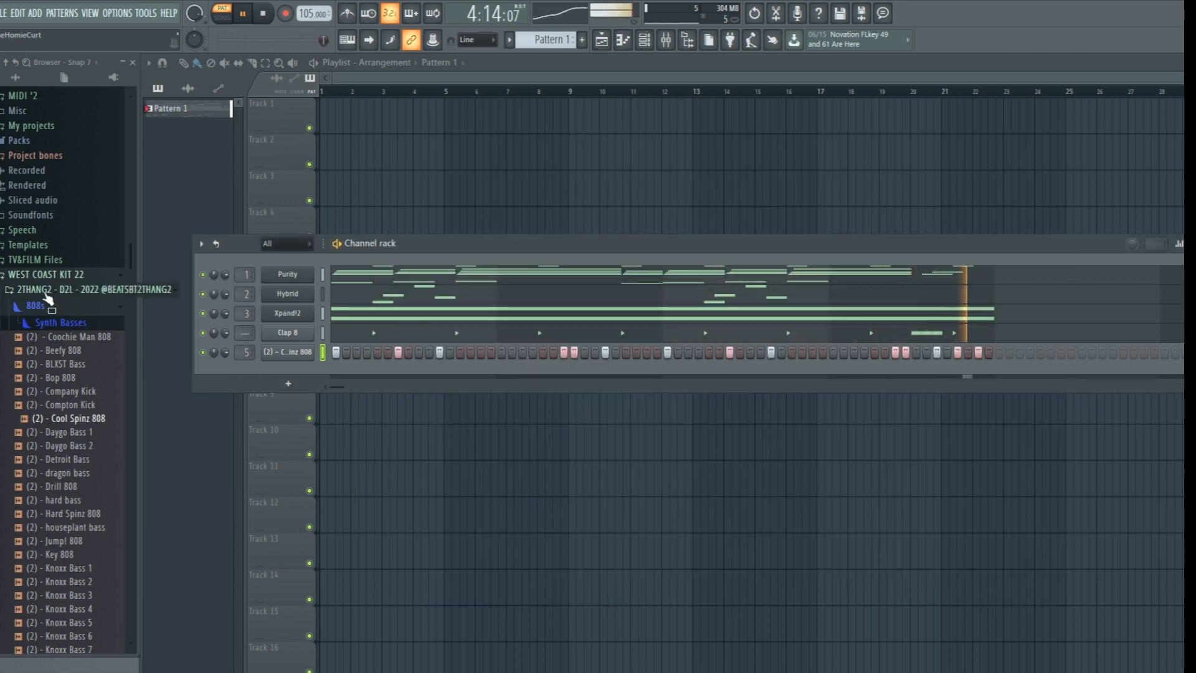
Open the kit's Hi Hats folder, stop the pattern, and audition the Kiddy, Dirty and Glockk hi-hats.
{"action": "left_click", "coordinate": [31, 306]}
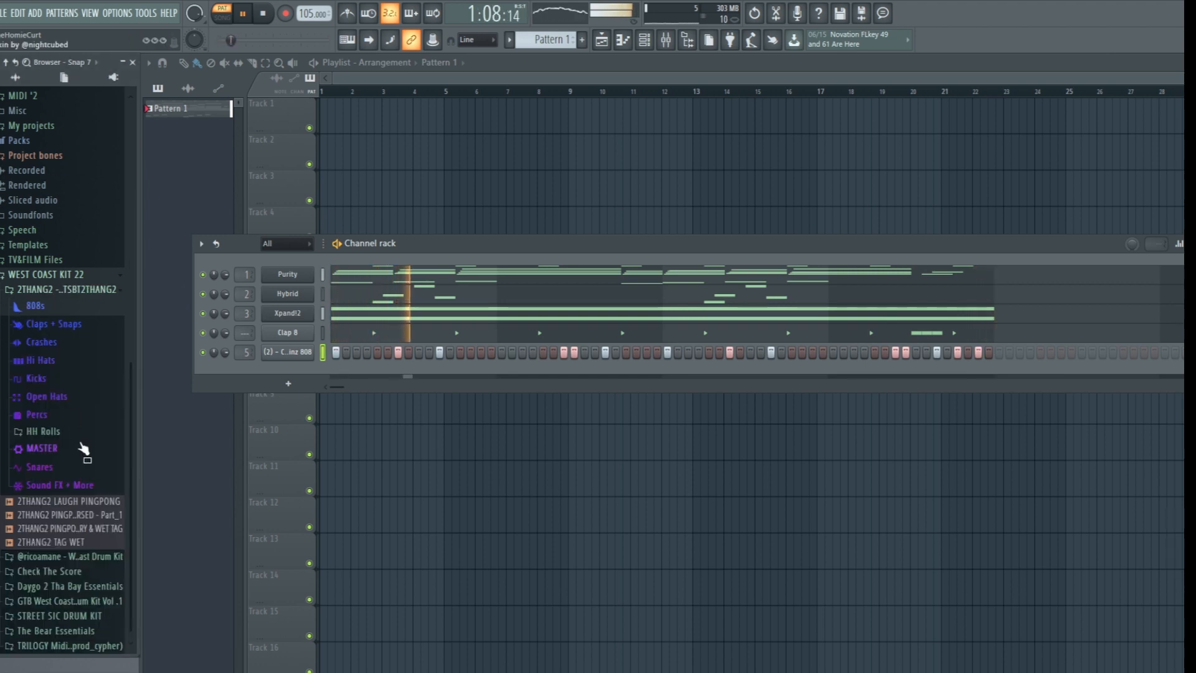
{"action": "left_click", "coordinate": [50, 361]}
{"action": "scroll", "coordinate": [83, 416], "scroll_direction": "down", "scroll_amount": 4}
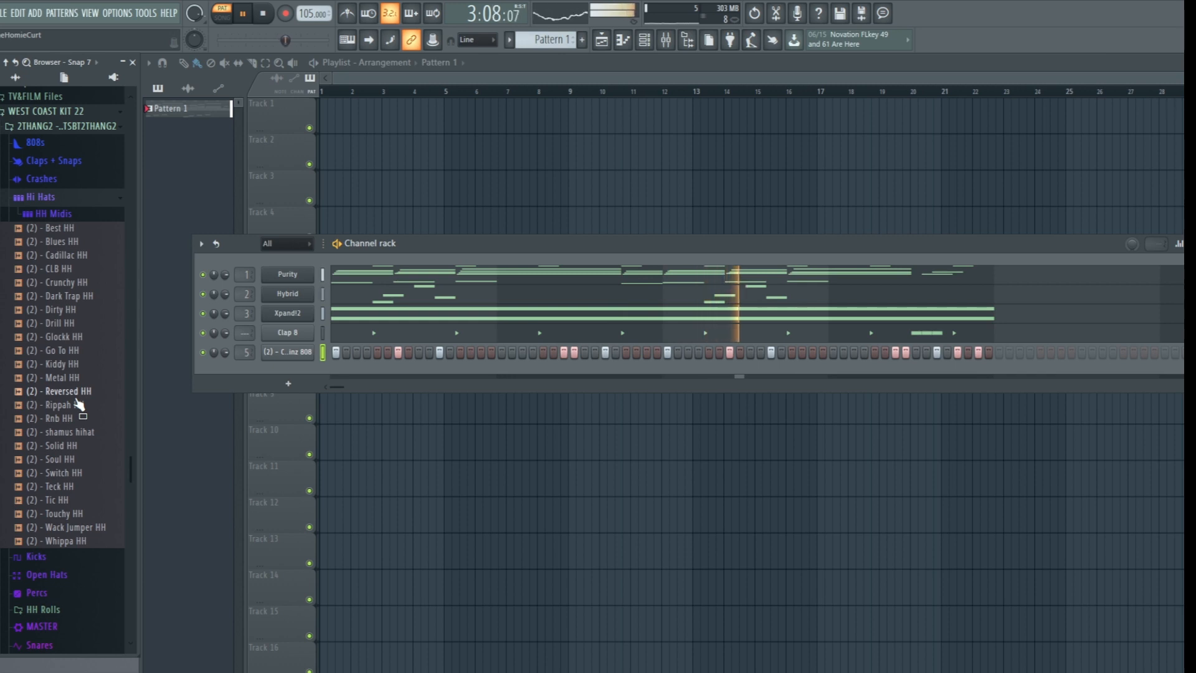
{"action": "key", "text": "space"}
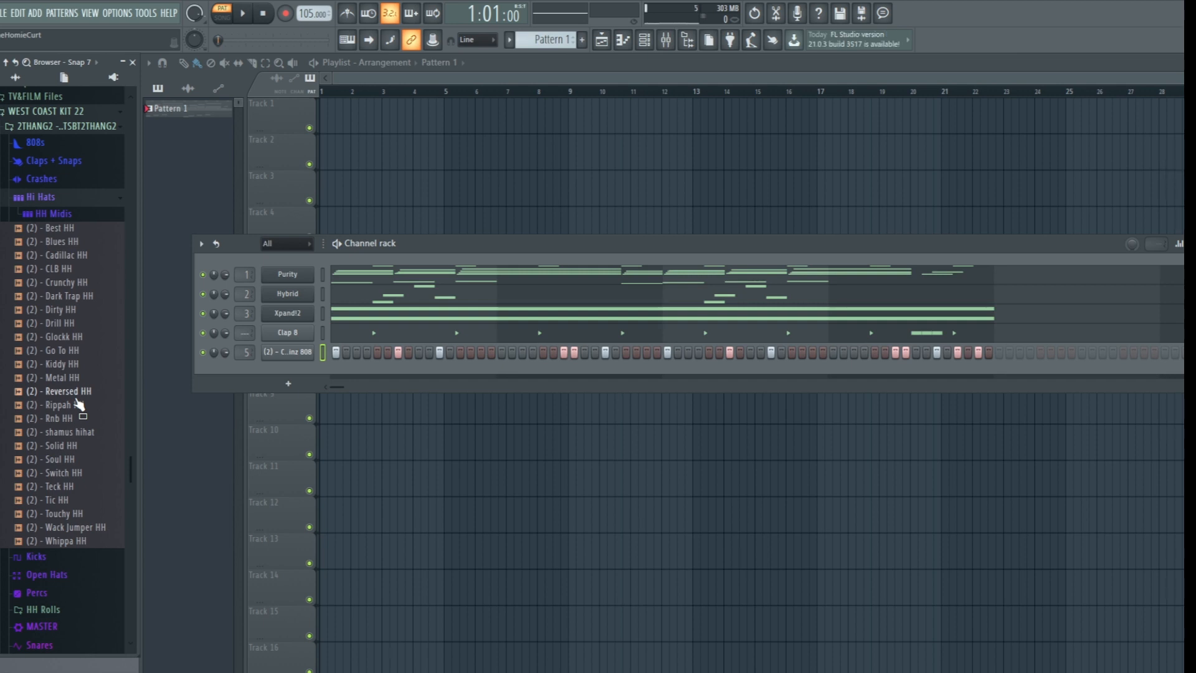
{"action": "left_click", "coordinate": [67, 364]}
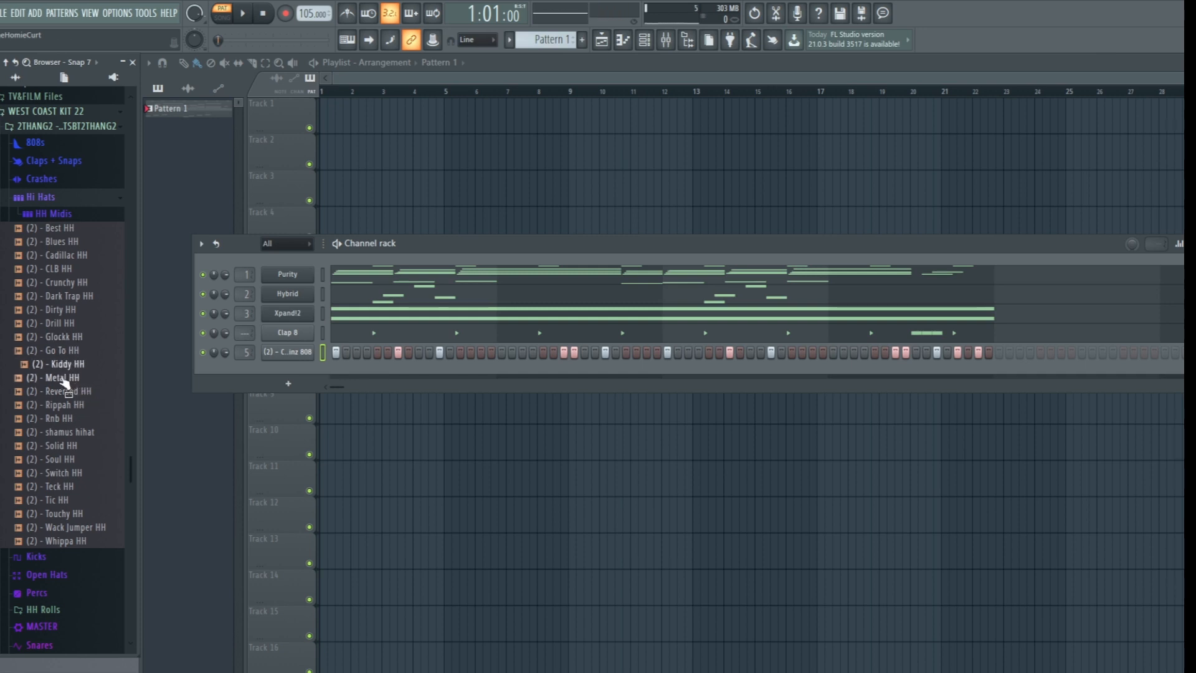
{"action": "left_click", "coordinate": [60, 309]}
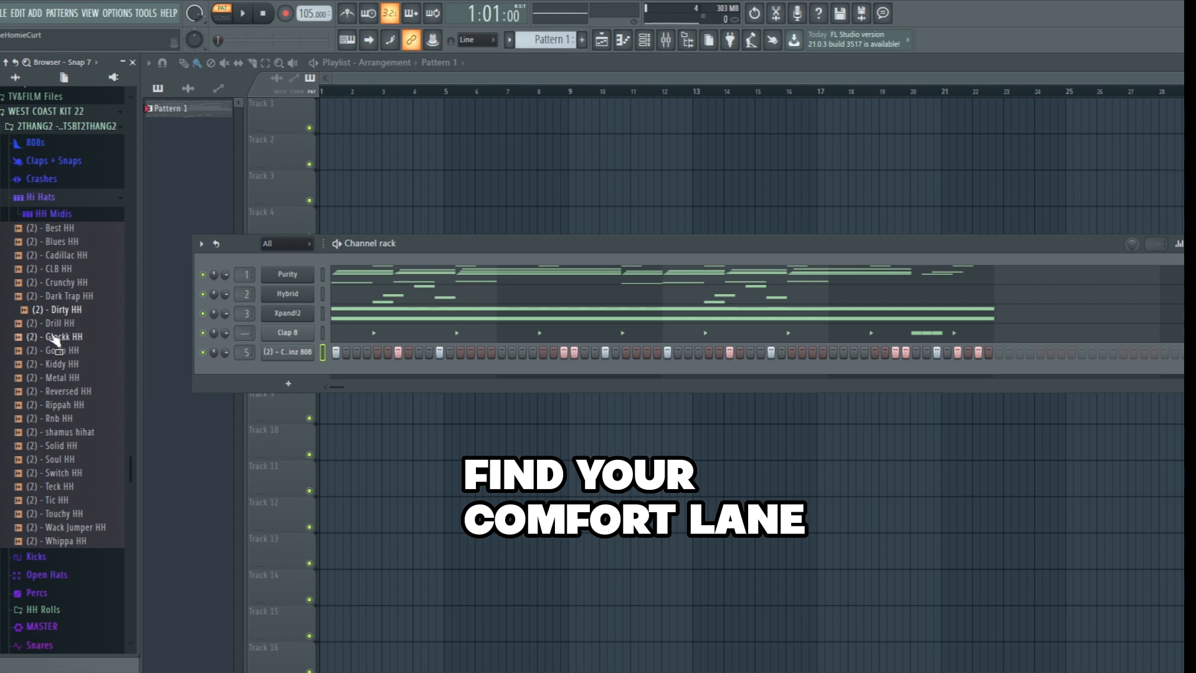
{"action": "left_click", "coordinate": [55, 335]}
{"action": "left_click", "coordinate": [66, 313]}
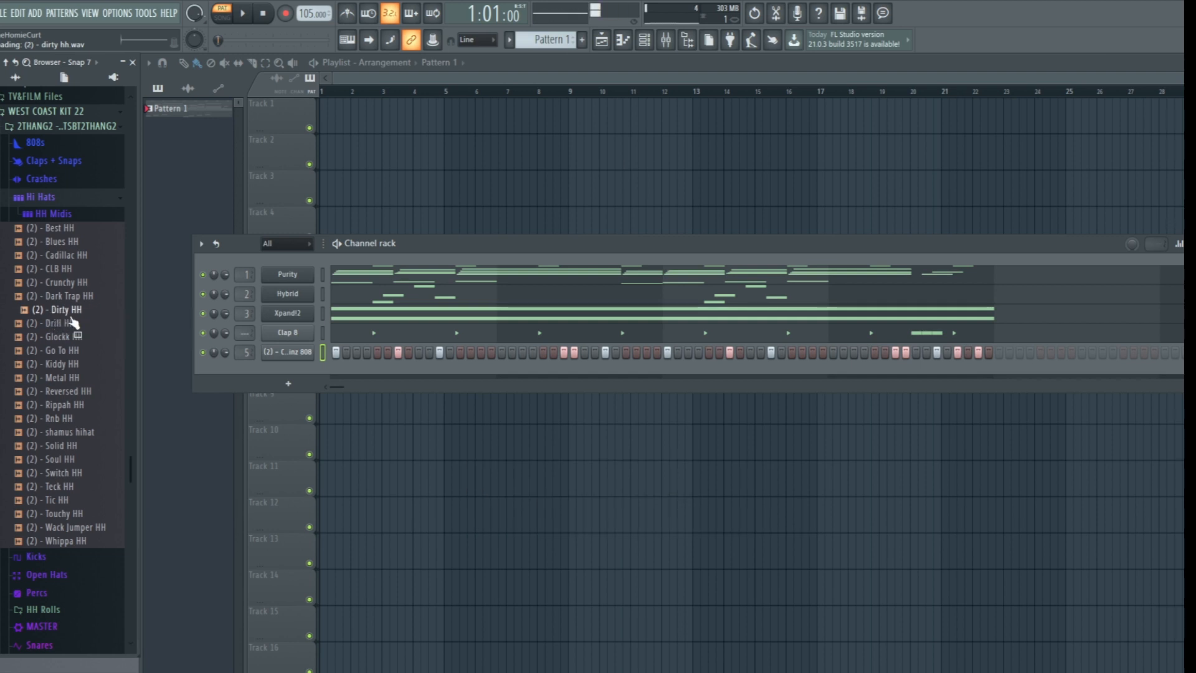
Add Dirty HH as a new channel, fill it on every 2 steps, and listen to the pattern.
{"action": "left_click_drag", "start_coordinate": [72, 317], "coordinate": [289, 368]}
{"action": "right_click", "coordinate": [310, 371]}
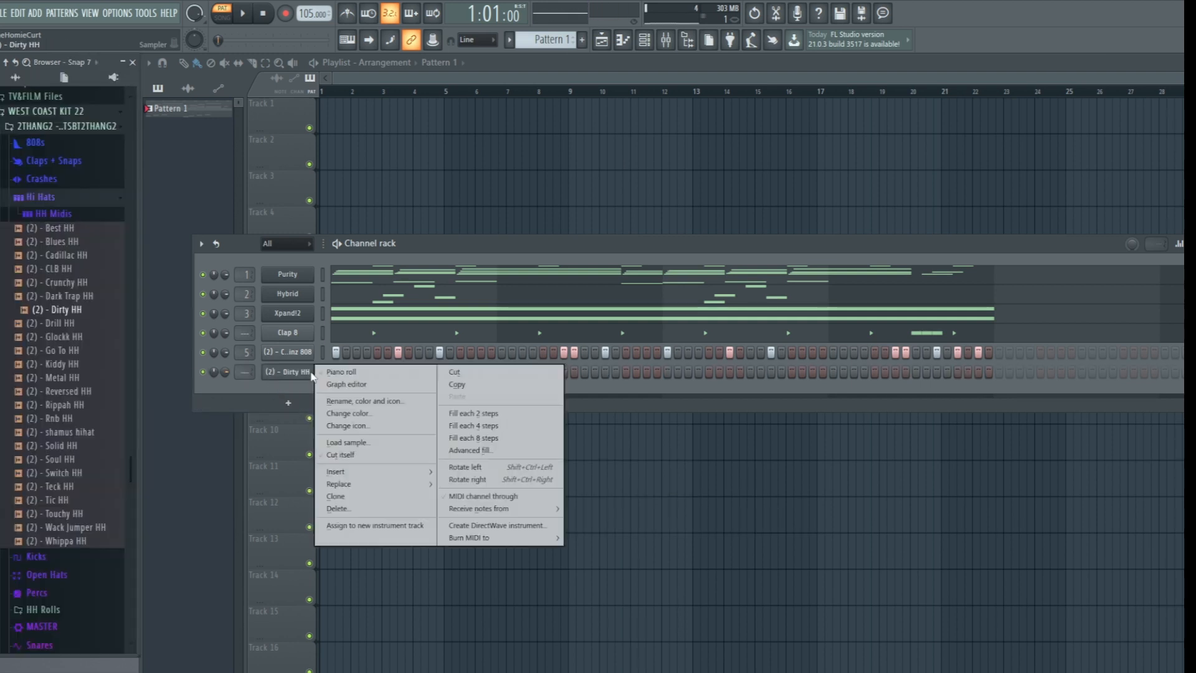
{"action": "left_click", "coordinate": [480, 413]}
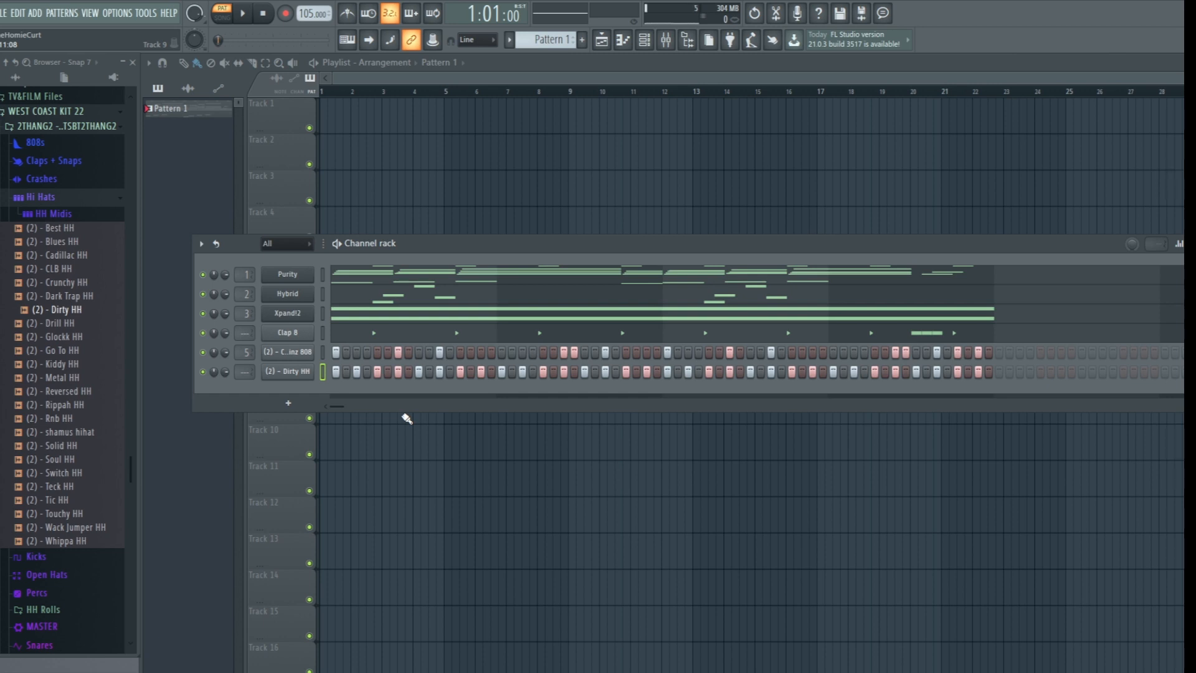
{"action": "key", "text": "space"}
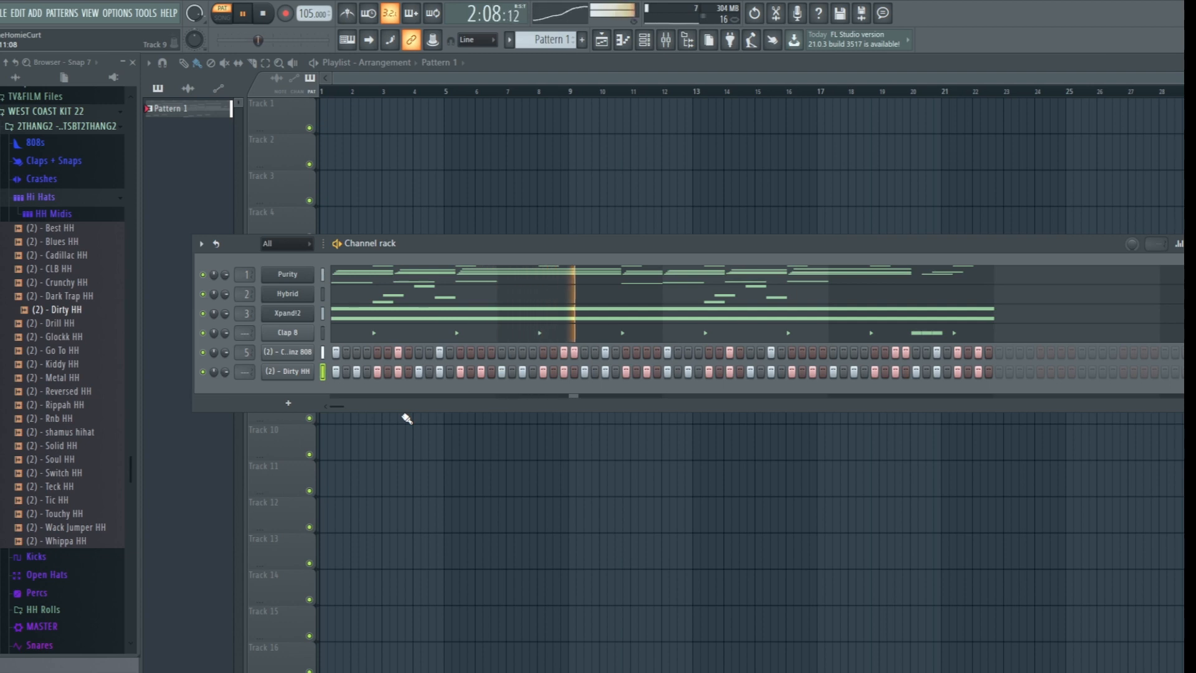
{"action": "key", "text": "space"}
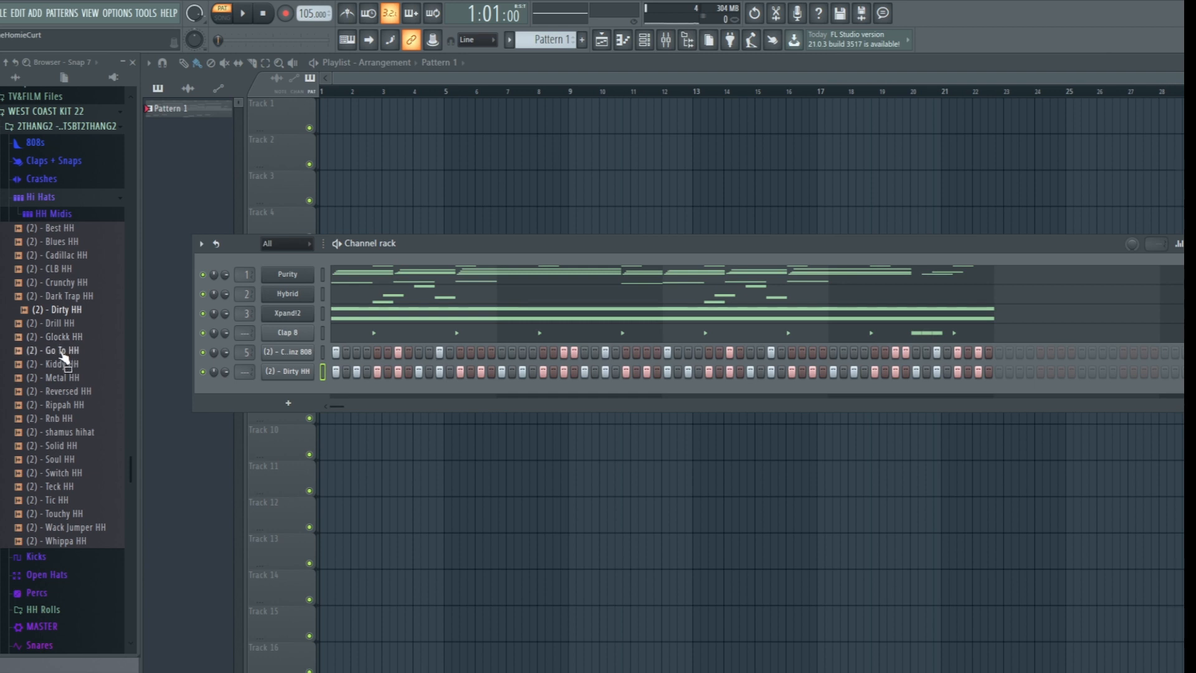
Try the Glockk, Go To and Metal hi-hat samples in place of Dirty HH, listening to the pattern.
{"action": "left_click_drag", "start_coordinate": [64, 347], "coordinate": [295, 378]}
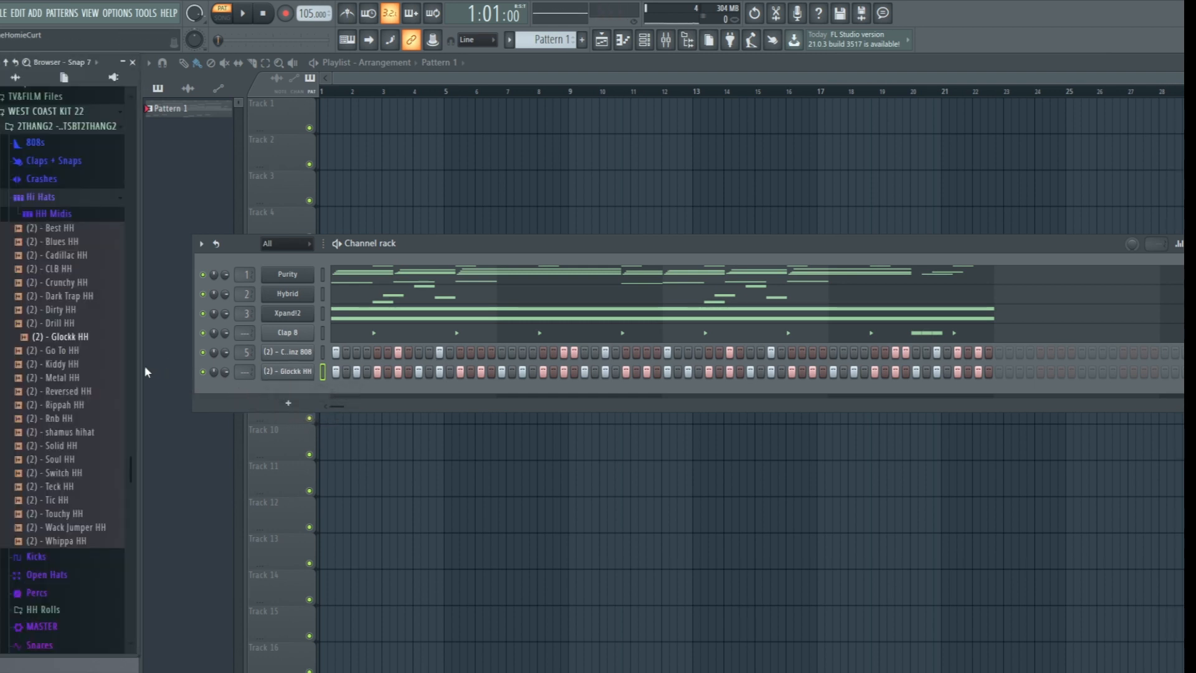
{"action": "left_click_drag", "start_coordinate": [56, 350], "coordinate": [290, 373]}
{"action": "key", "text": "space"}
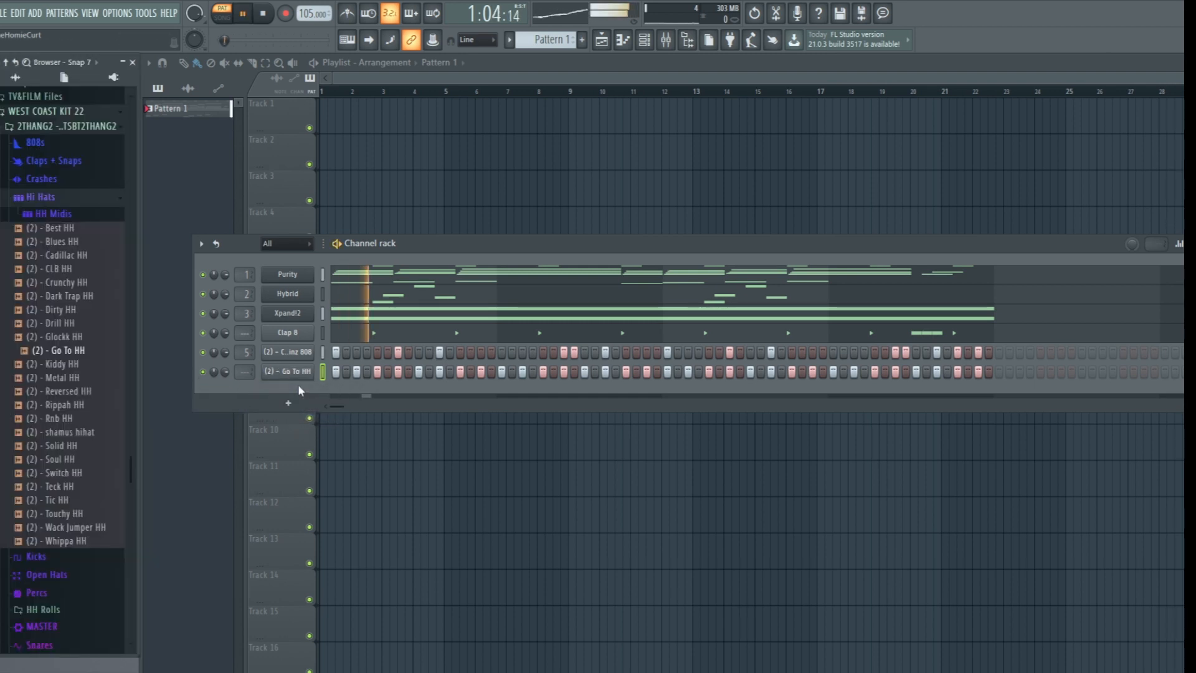
{"action": "key", "text": "space"}
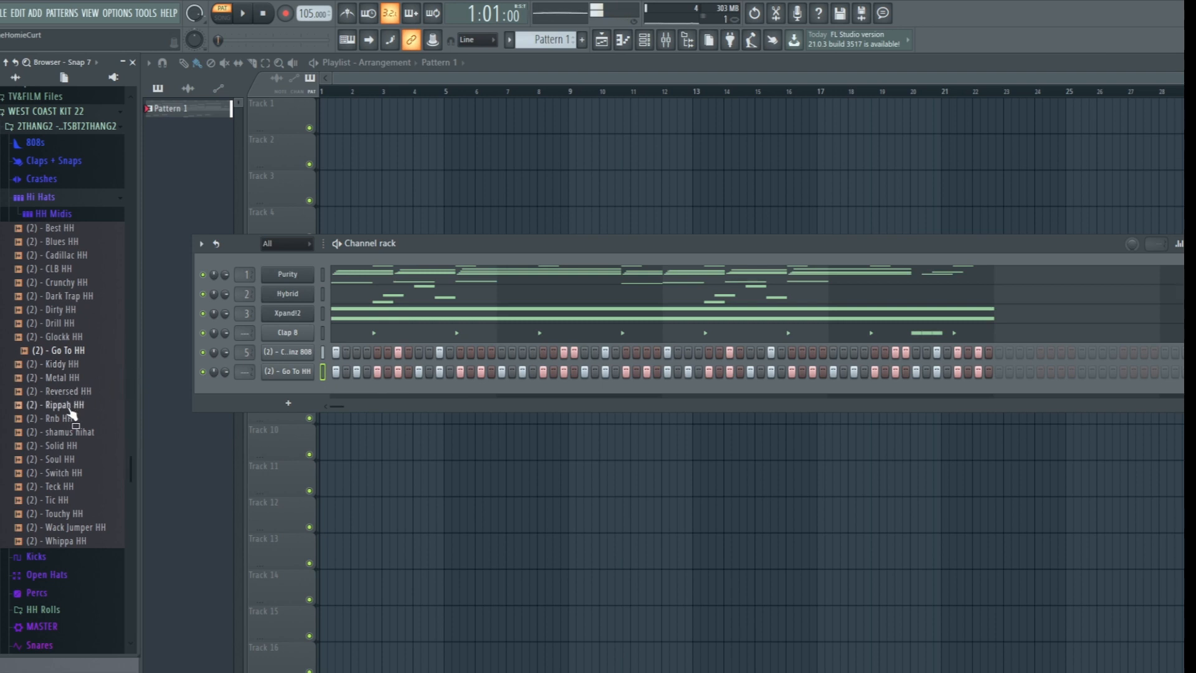
{"action": "left_click_drag", "start_coordinate": [62, 378], "coordinate": [287, 373]}
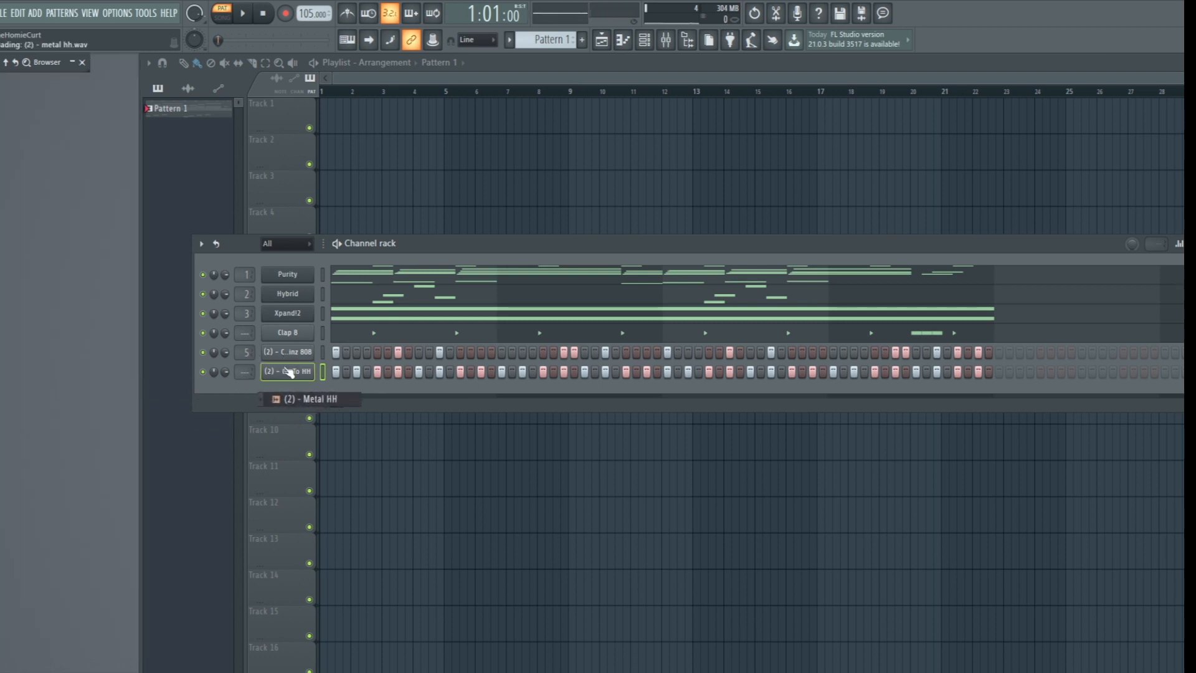
{"action": "key", "text": "space"}
{"action": "key", "text": "space"}
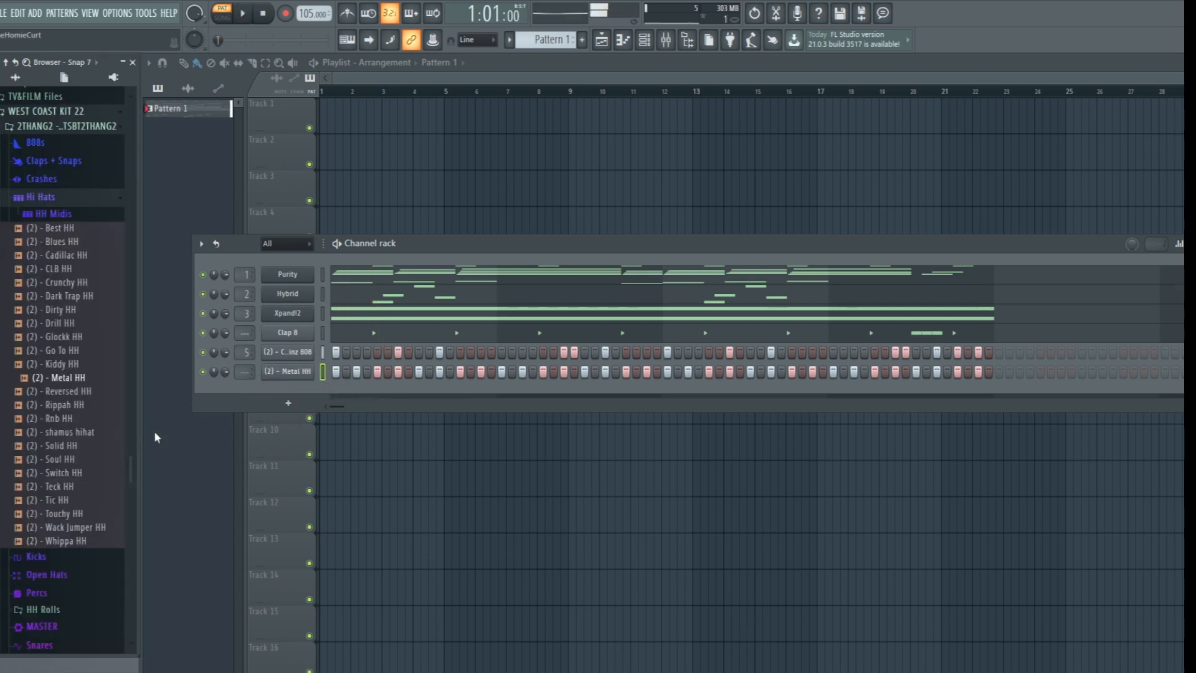
Replace the hi-hat channel's sample with Rnb HH and listen to the pattern.
{"action": "left_click_drag", "start_coordinate": [86, 393], "coordinate": [293, 374]}
{"action": "key", "text": "space"}
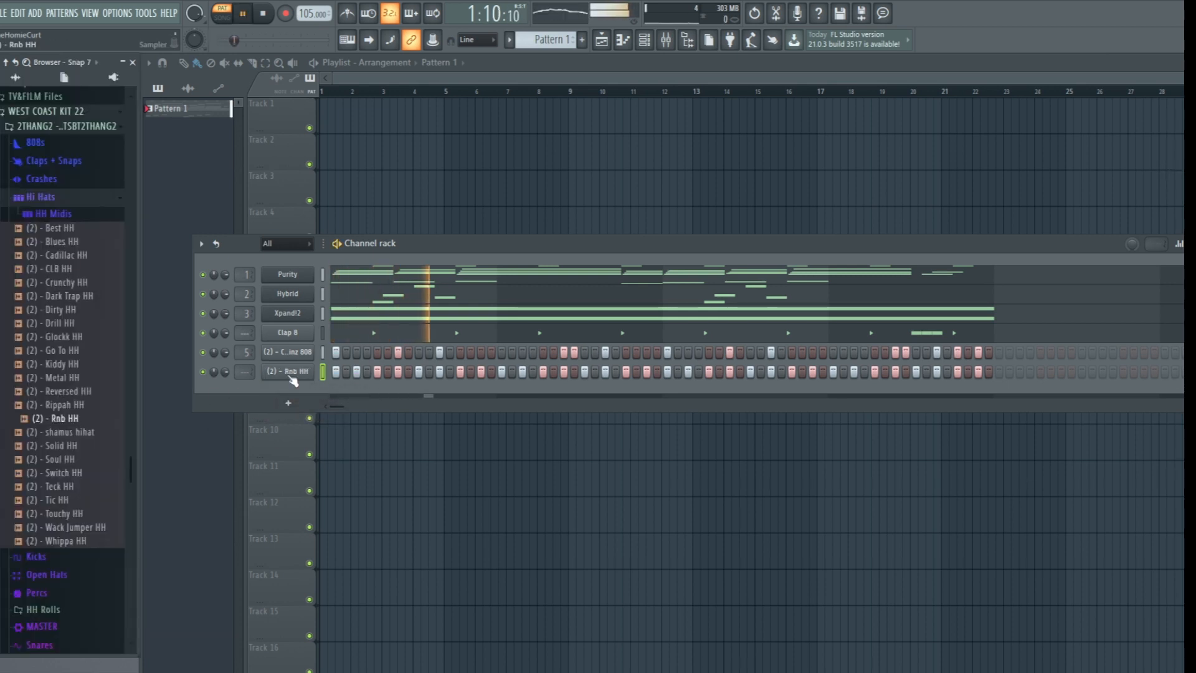
{"action": "key", "text": "space"}
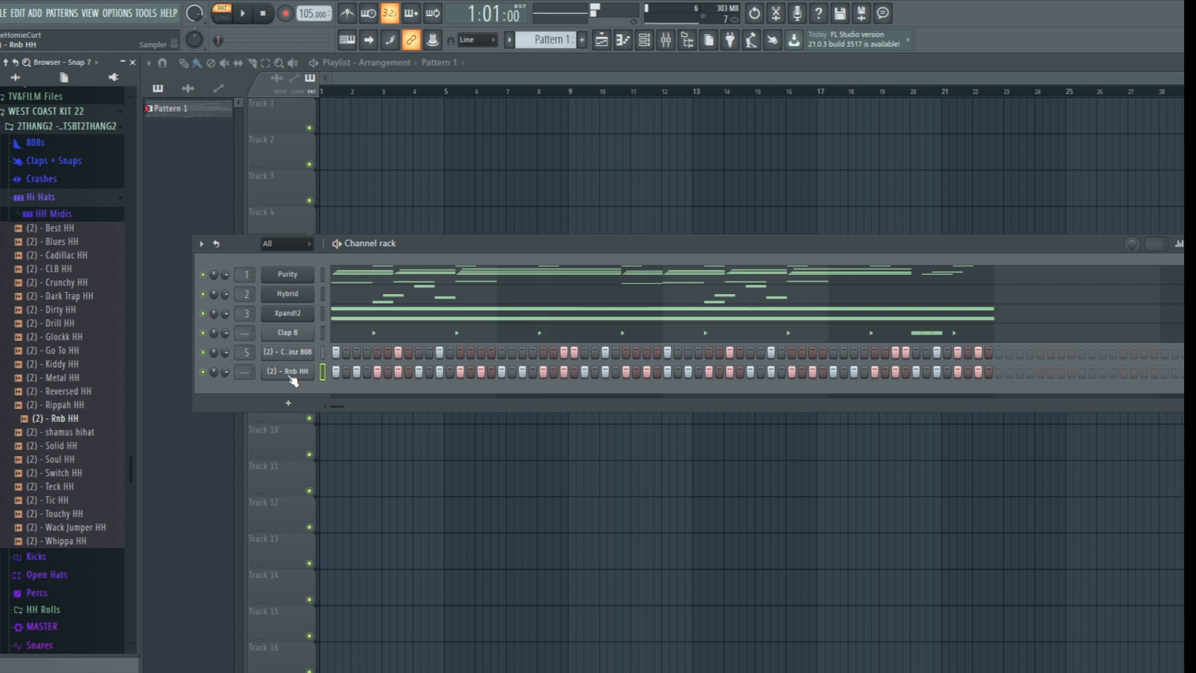
Lower the Rnb HH channel's volume slightly, close its settings, and check the balance by playing the pattern.
{"action": "left_click", "coordinate": [290, 374]}
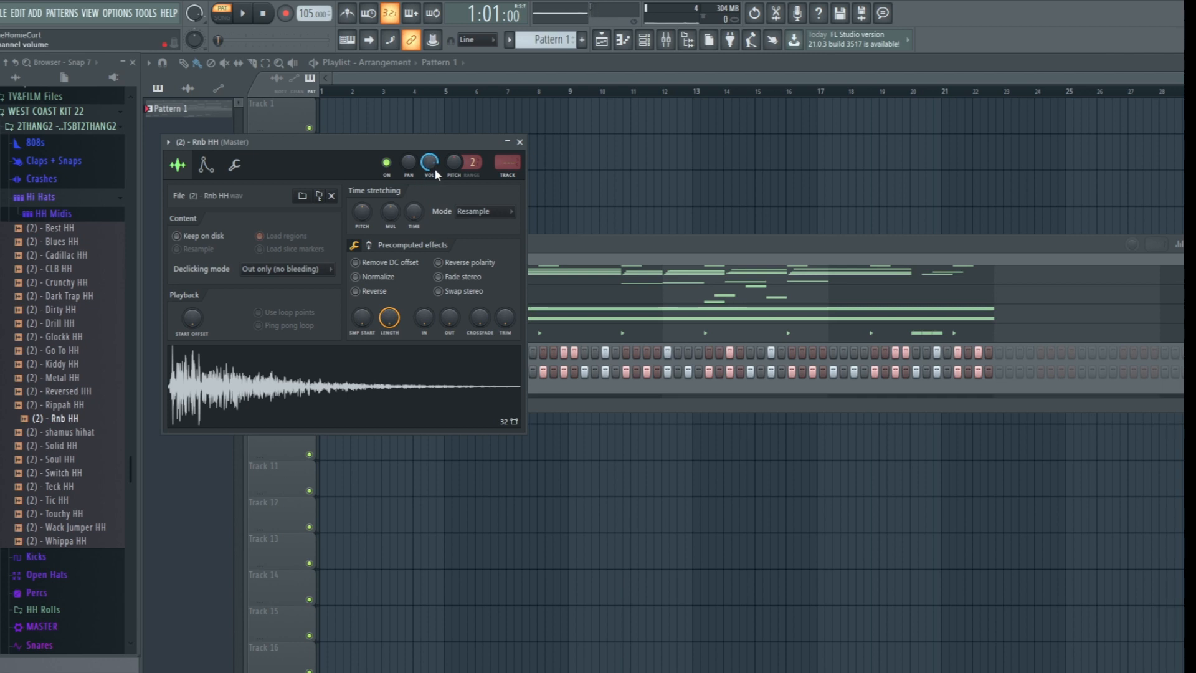
{"action": "left_click_drag", "start_coordinate": [430, 162], "coordinate": [430, 170]}
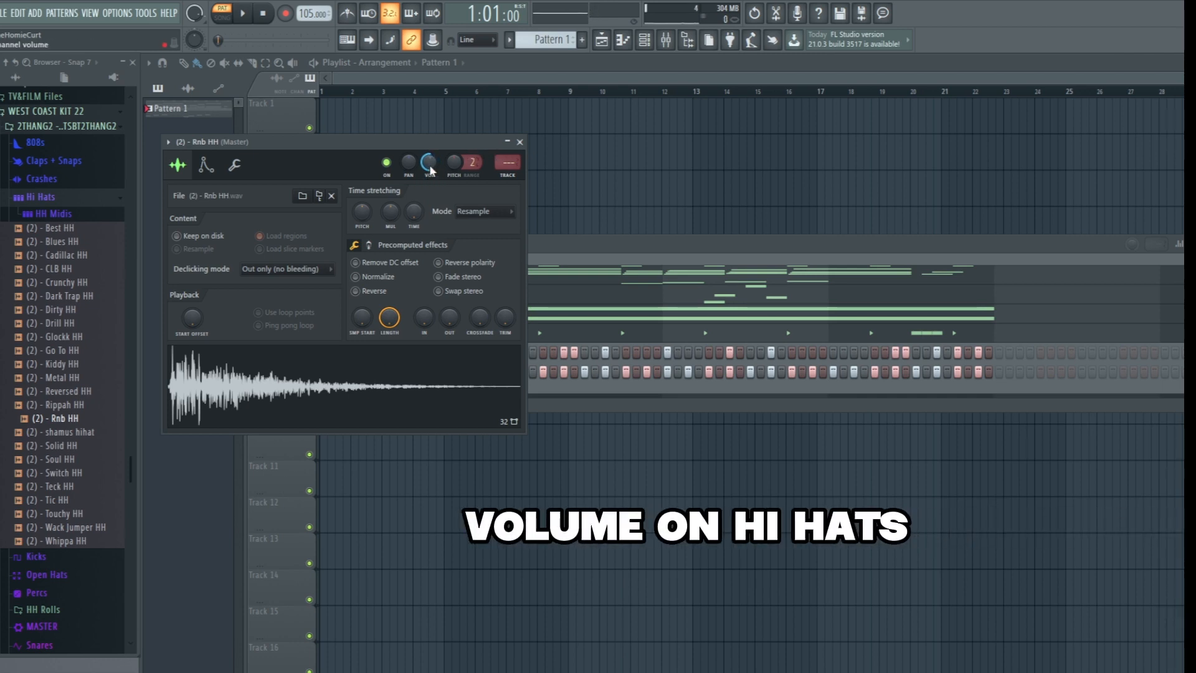
{"action": "left_click", "coordinate": [521, 142]}
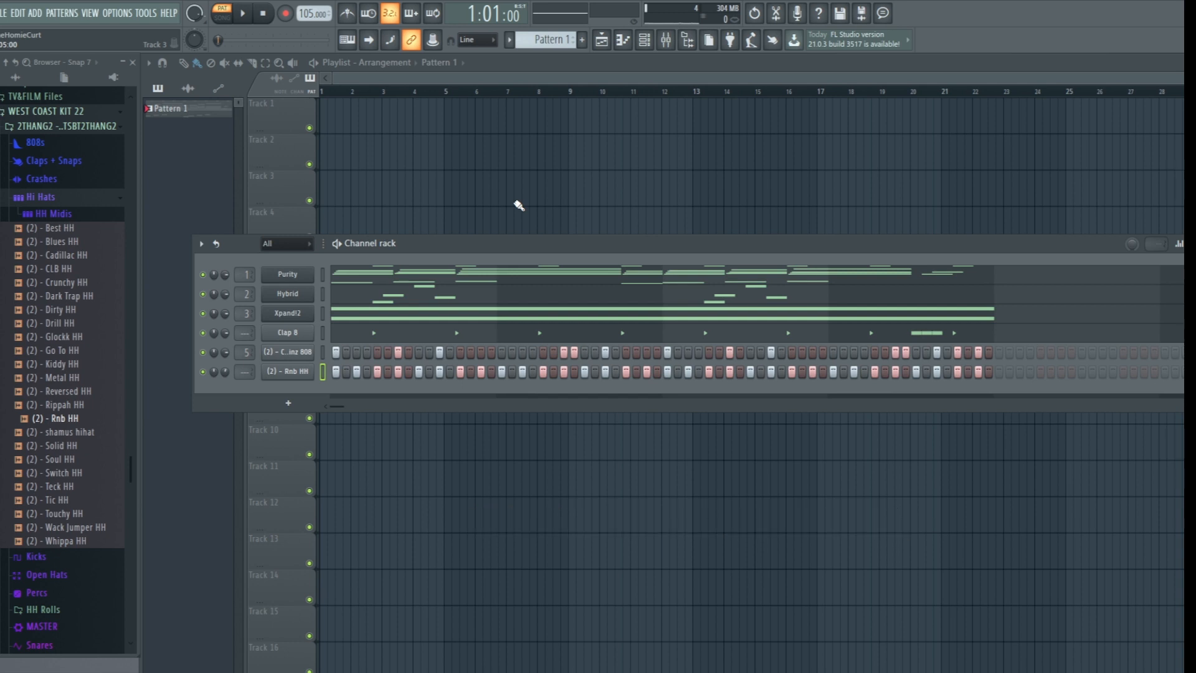
{"action": "key", "text": "space"}
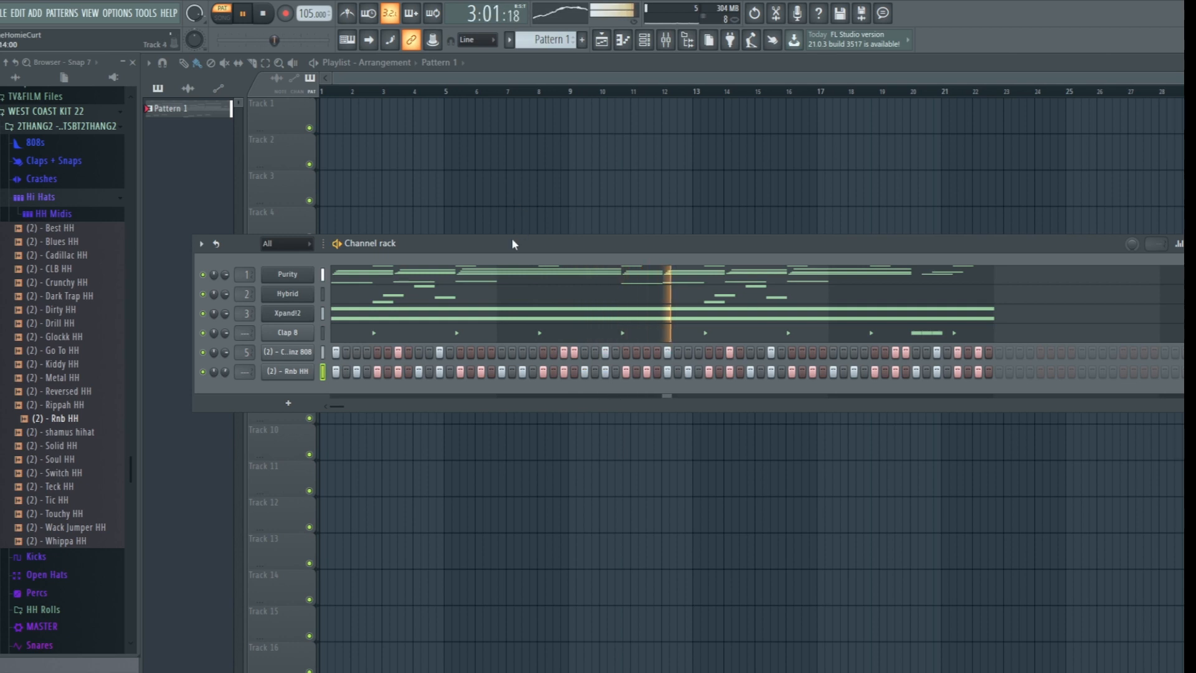
{"action": "left_click", "coordinate": [287, 372]}
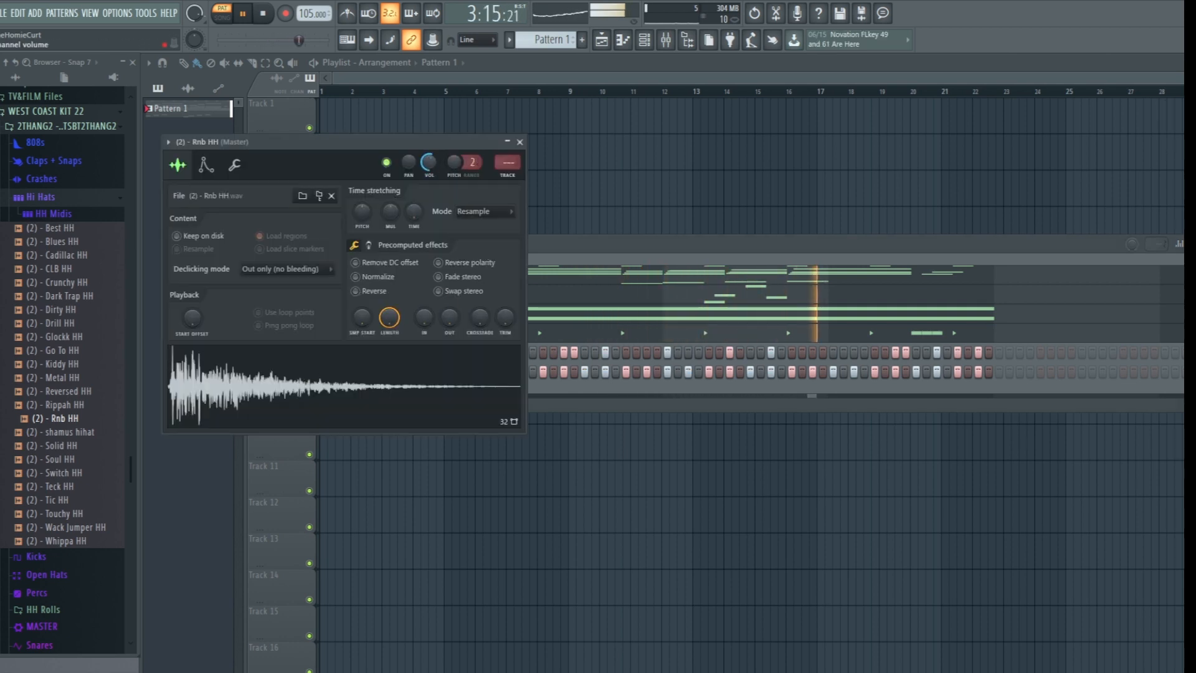
{"action": "left_click", "coordinate": [519, 142]}
{"action": "key", "text": "space"}
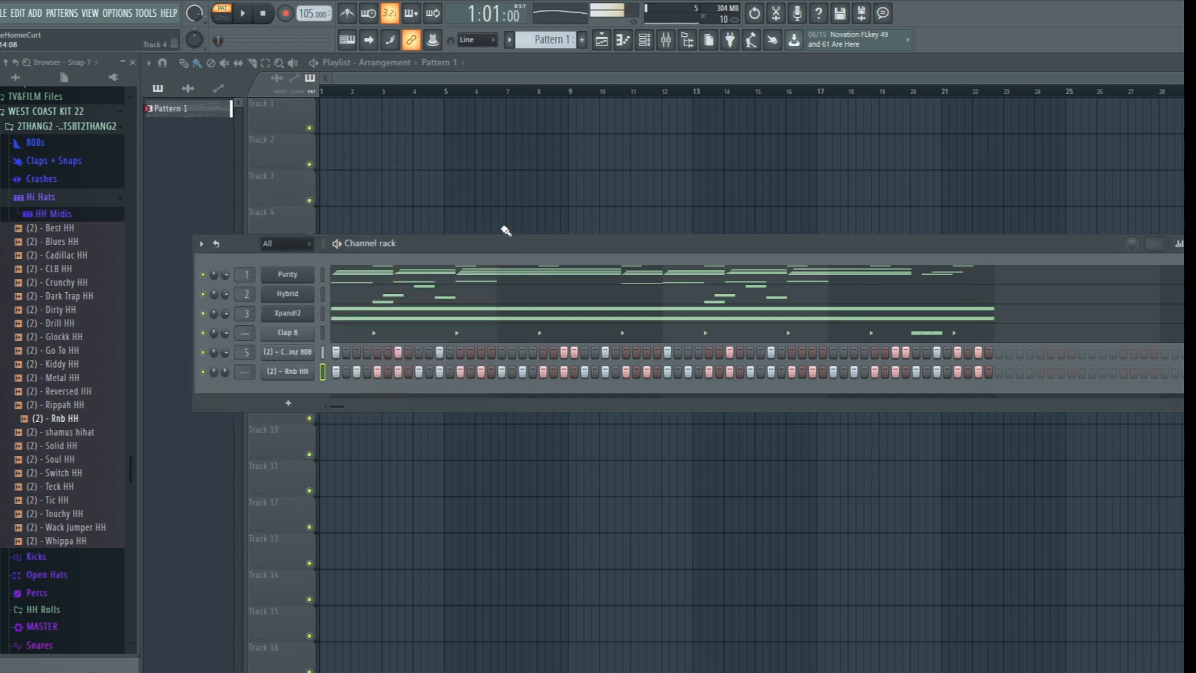
Open the HH Midis subfolder of the kit's Hi Hats folder and look through its MIDI patterns.
{"action": "left_click", "coordinate": [47, 198]}
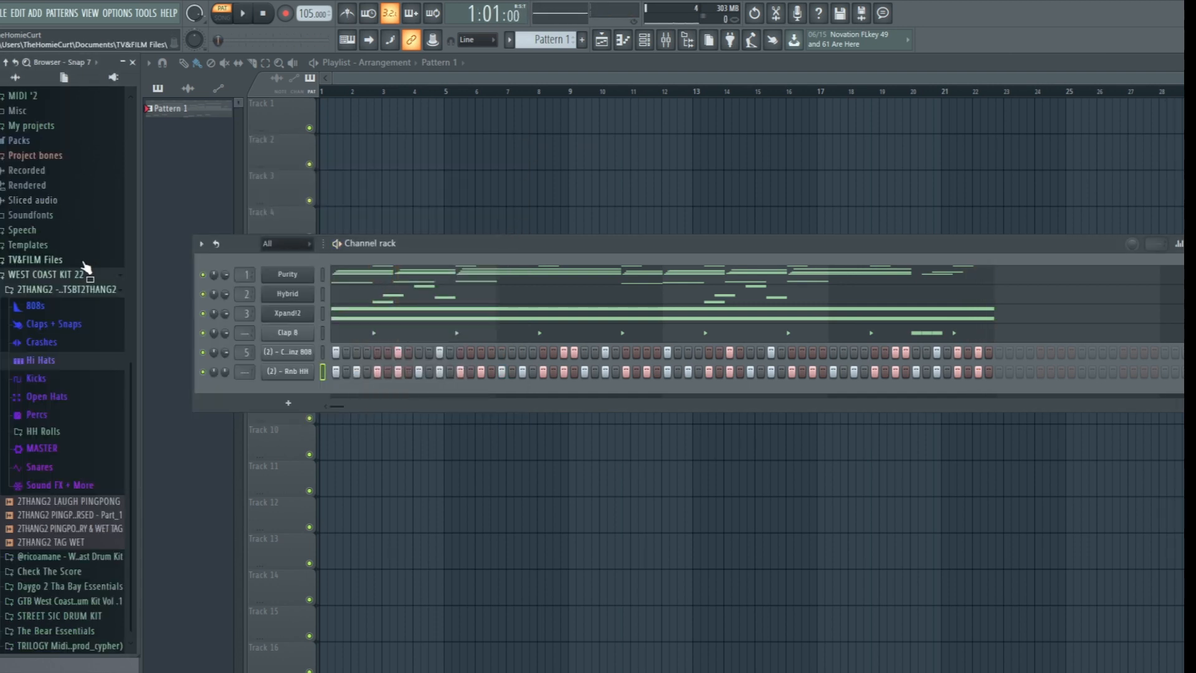
{"action": "left_click", "coordinate": [43, 361]}
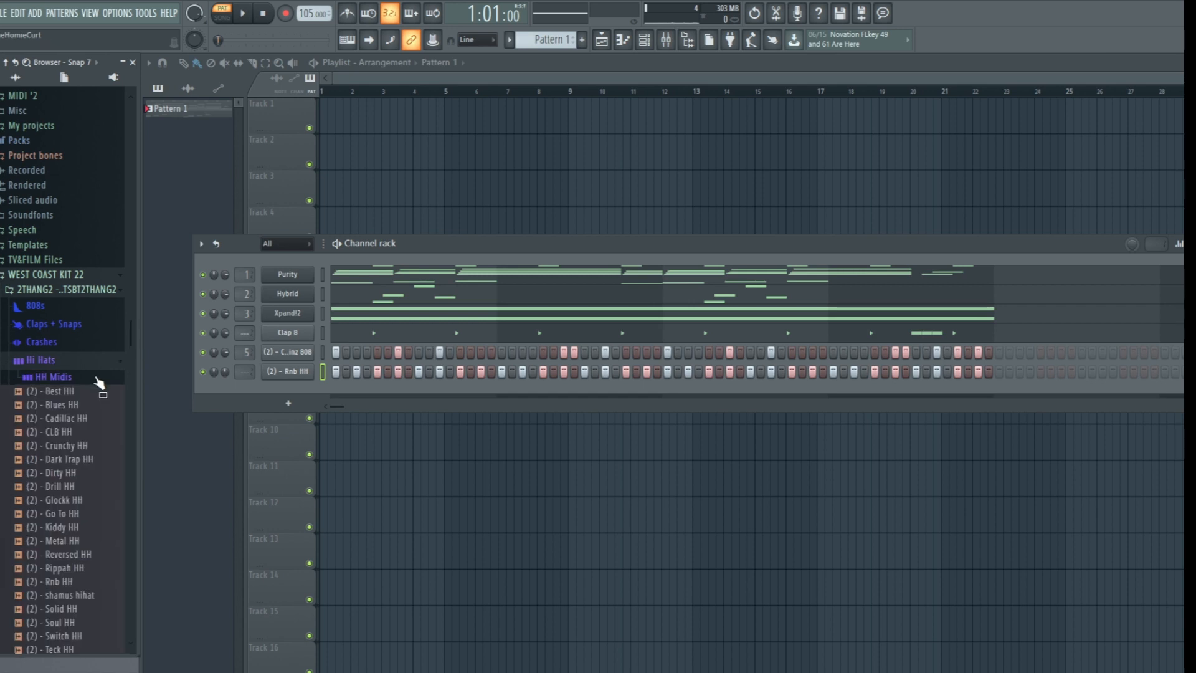
{"action": "left_click", "coordinate": [54, 376]}
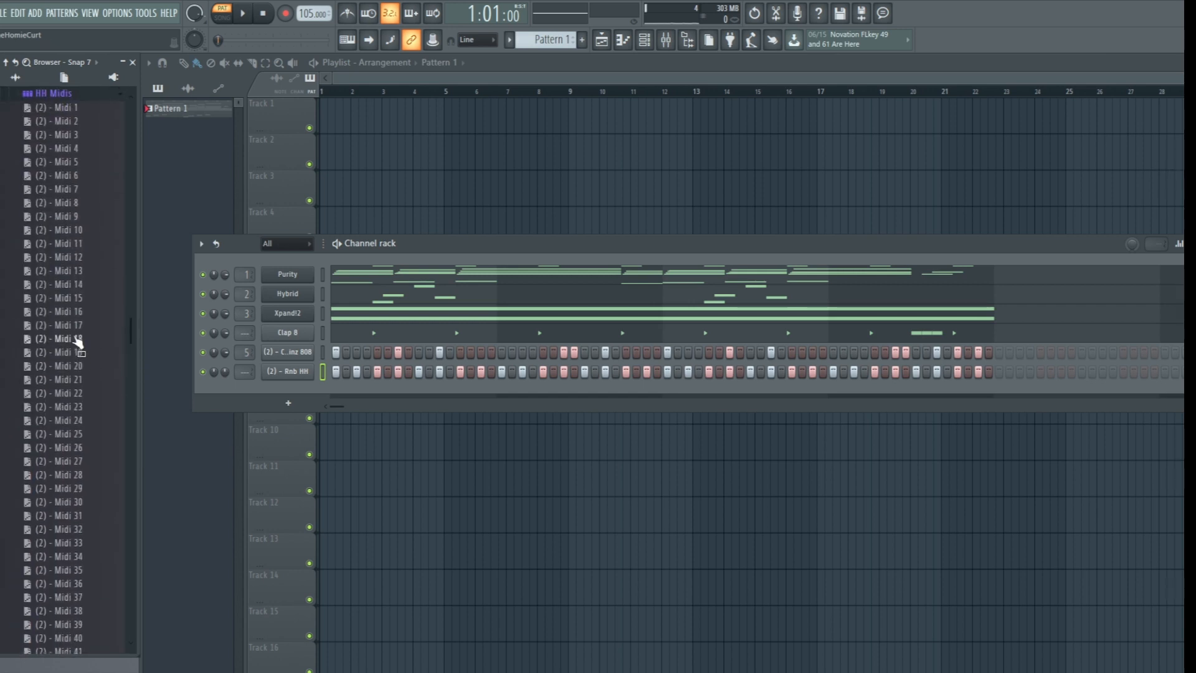
{"action": "scroll", "coordinate": [75, 340], "scroll_direction": "down", "scroll_amount": 2}
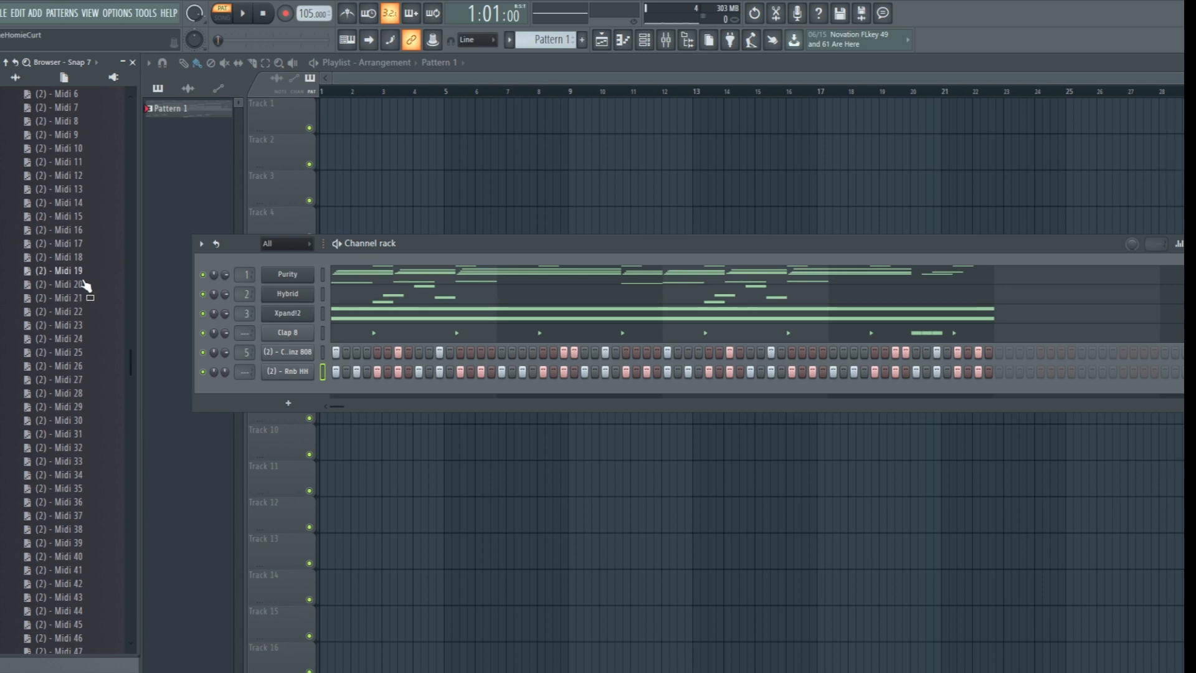
{"action": "scroll", "coordinate": [86, 285], "scroll_direction": "down", "scroll_amount": 4}
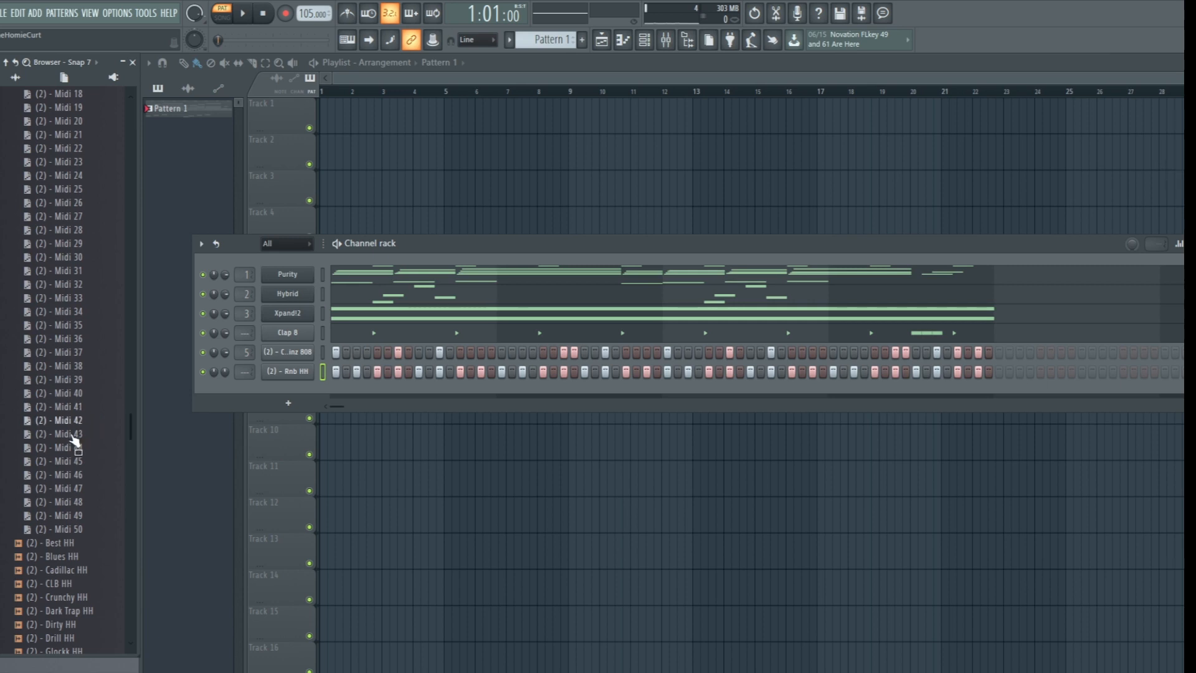
Try the Midi 43 and Midi 45 patterns on the Rnb HH channel, playing each with the beat.
{"action": "left_click_drag", "start_coordinate": [69, 435], "coordinate": [290, 371]}
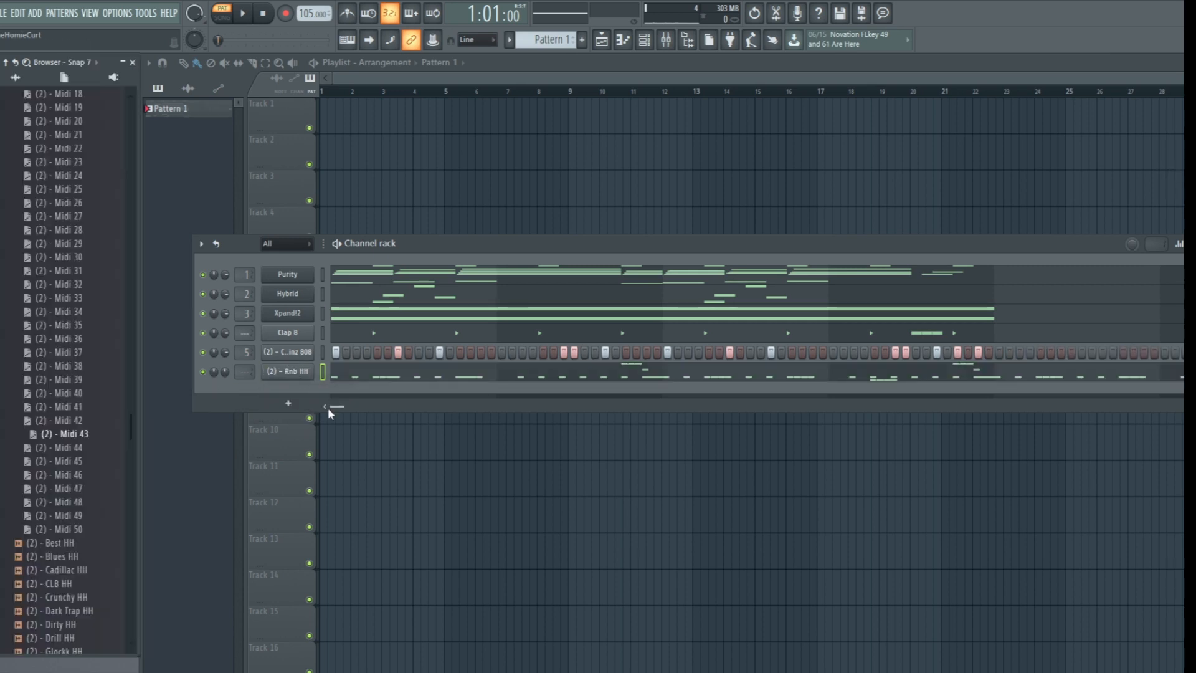
{"action": "key", "text": "space"}
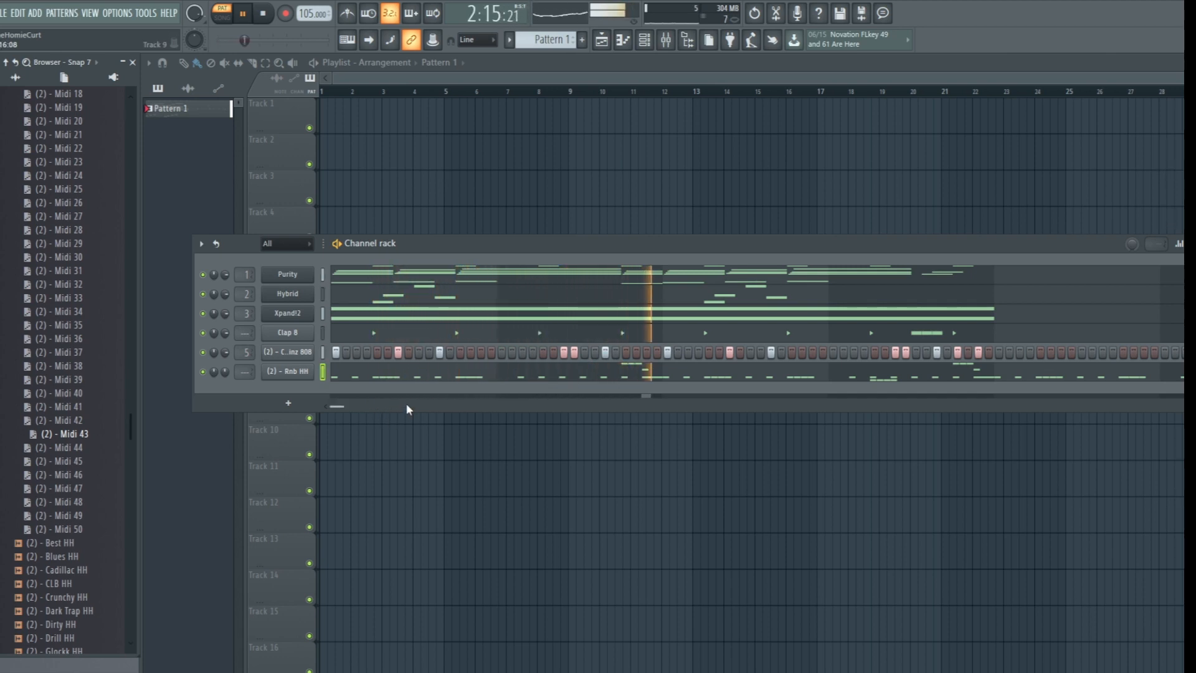
{"action": "key", "text": "space"}
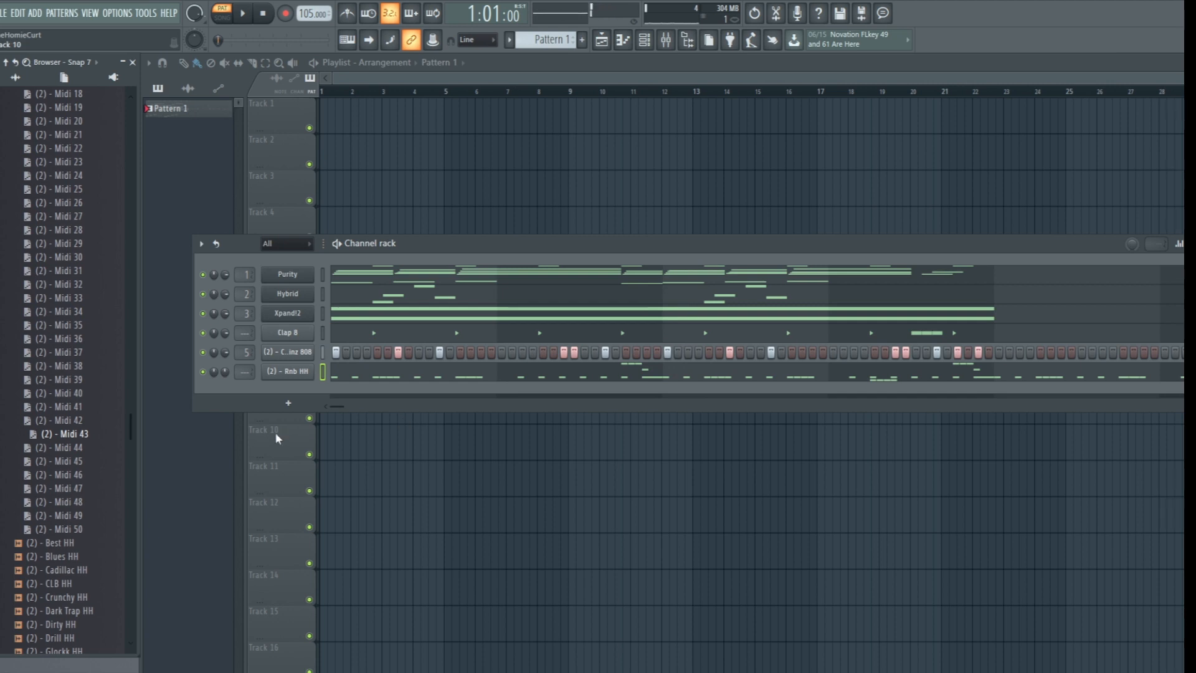
{"action": "scroll", "coordinate": [68, 464], "scroll_direction": "up", "scroll_amount": 1}
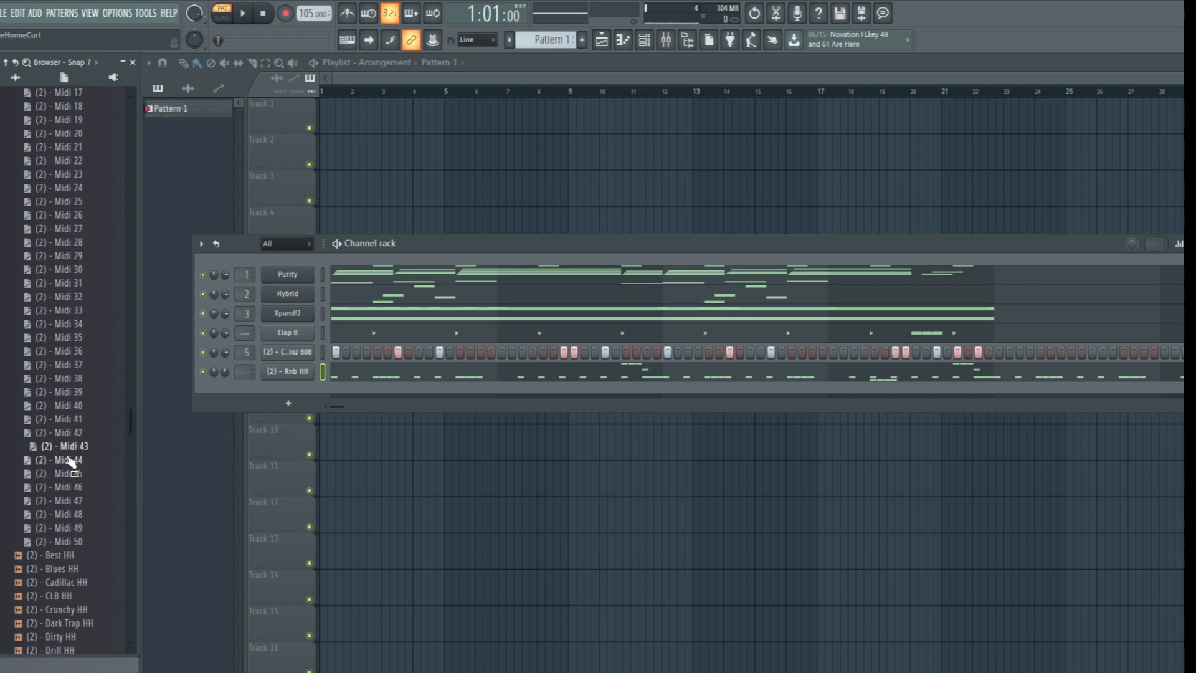
{"action": "left_click_drag", "start_coordinate": [60, 471], "coordinate": [295, 372]}
{"action": "key", "text": "space"}
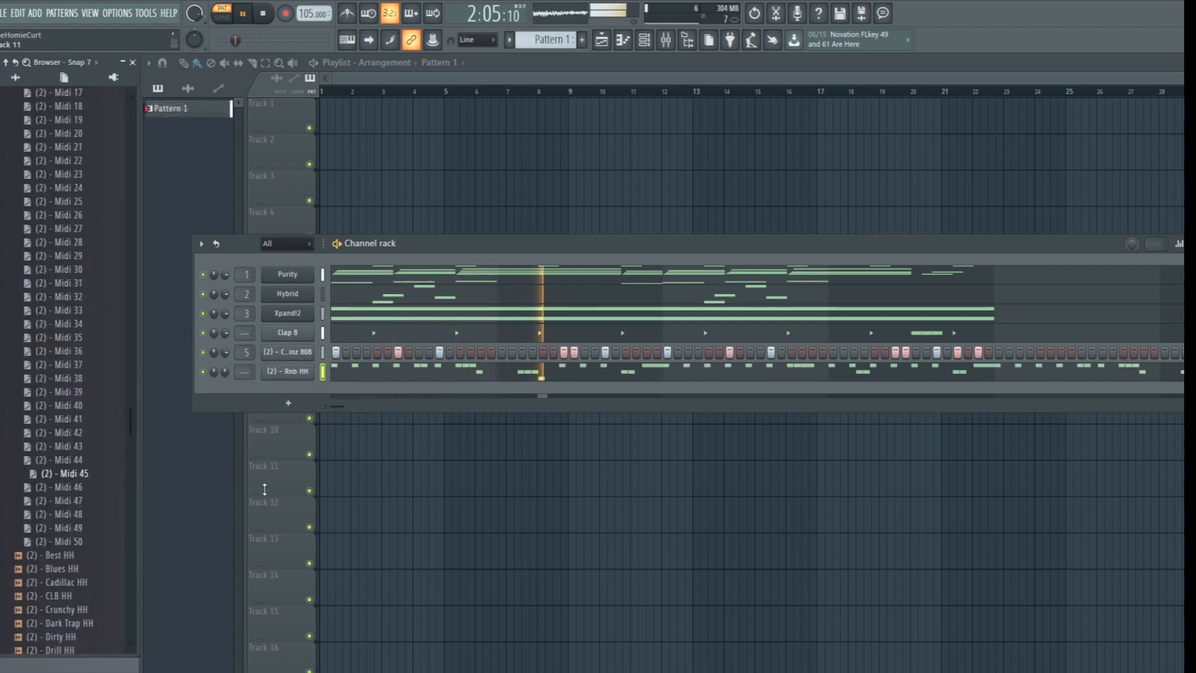
{"action": "key", "text": "space"}
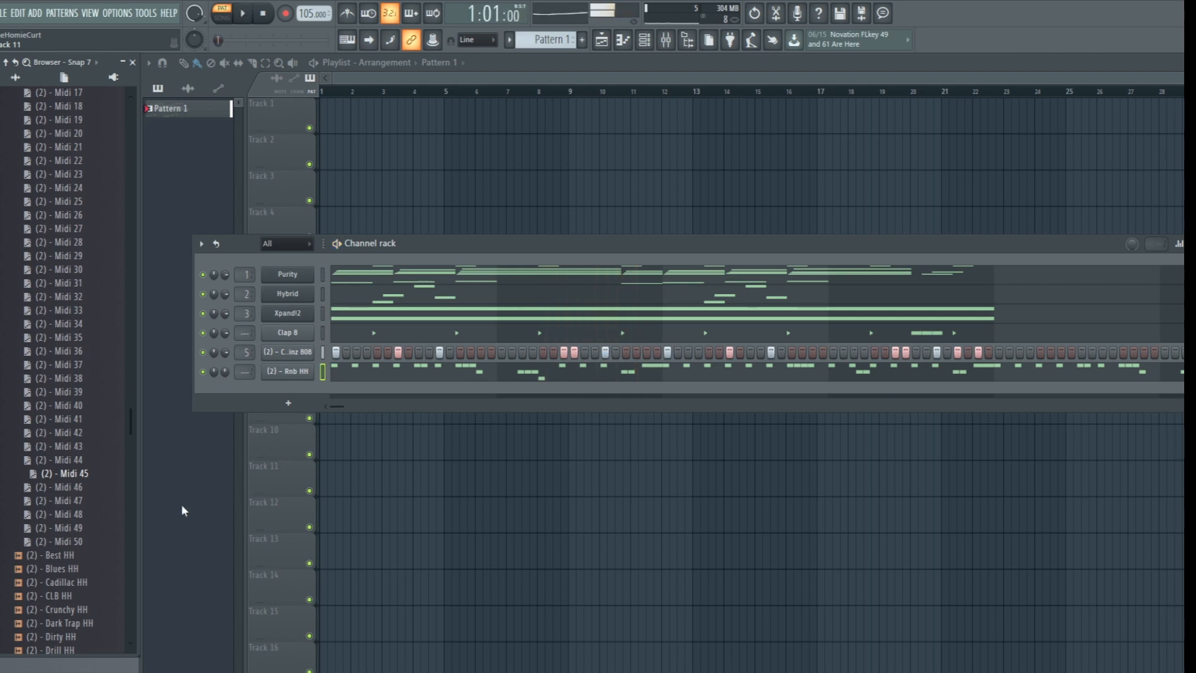
Load Midi 46 onto the Rnb HH channel, play the pattern, and delete its notes after bar 4.
{"action": "left_click_drag", "start_coordinate": [63, 487], "coordinate": [295, 372]}
{"action": "key", "text": "space"}
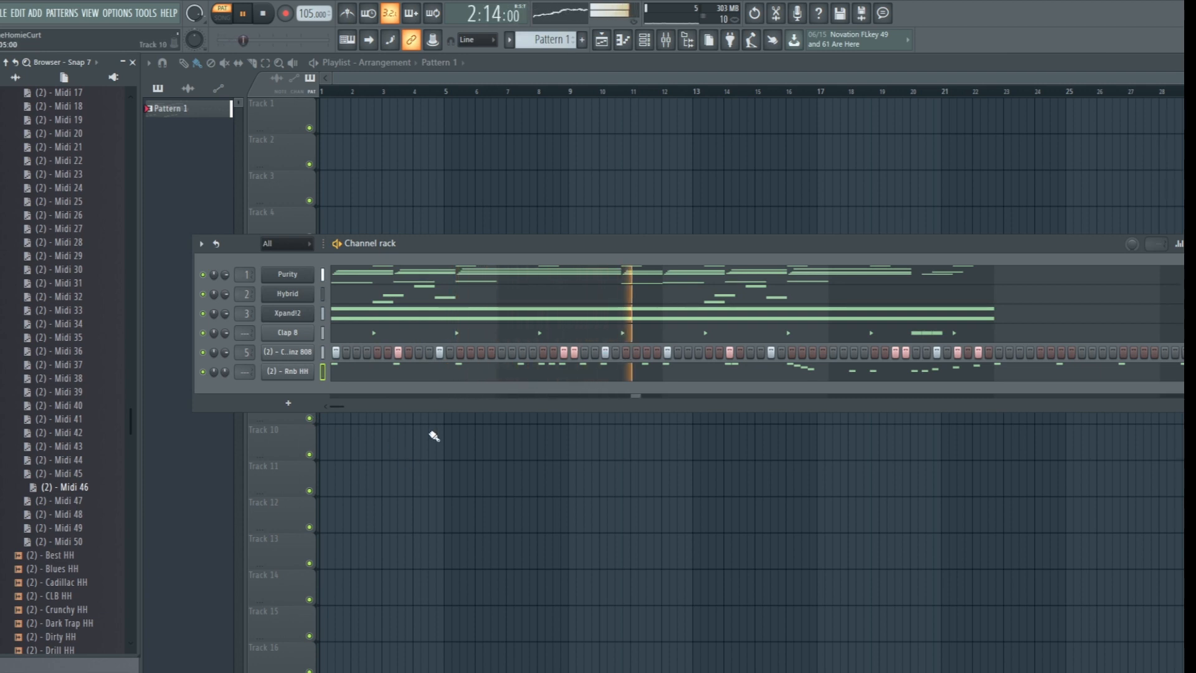
{"action": "left_click", "coordinate": [456, 375]}
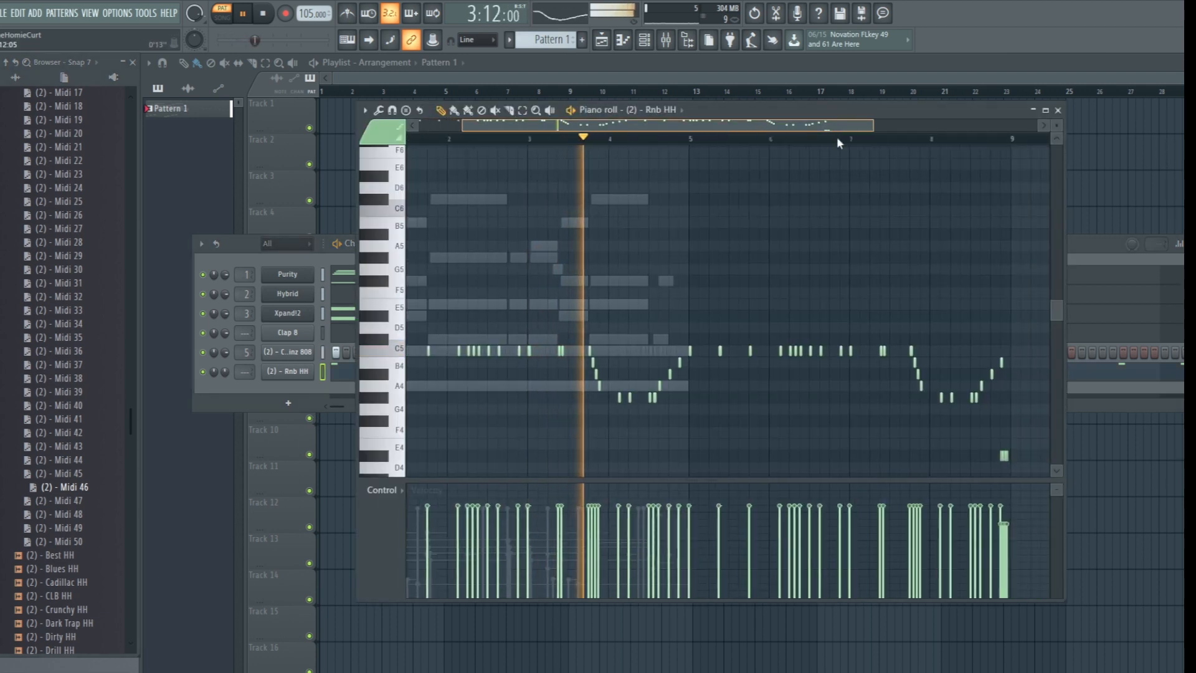
{"action": "left_click_drag", "start_coordinate": [860, 264], "coordinate": [495, 489]}
{"action": "key", "text": "Delete"}
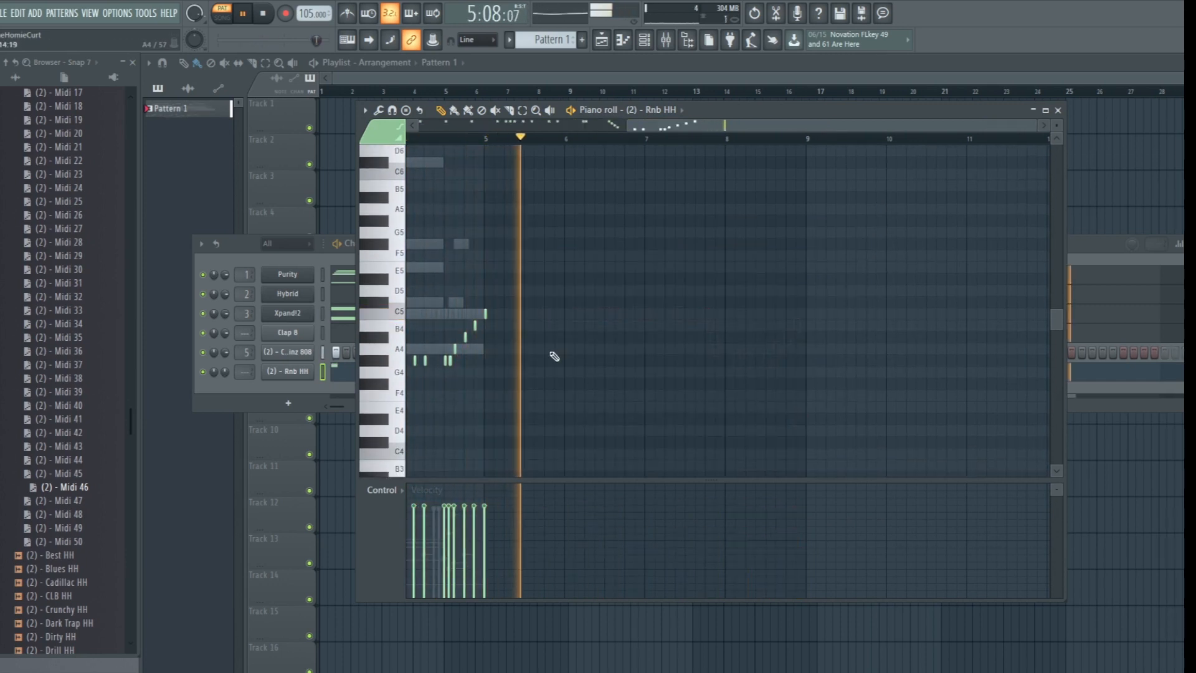
{"action": "right_click", "coordinate": [488, 313]}
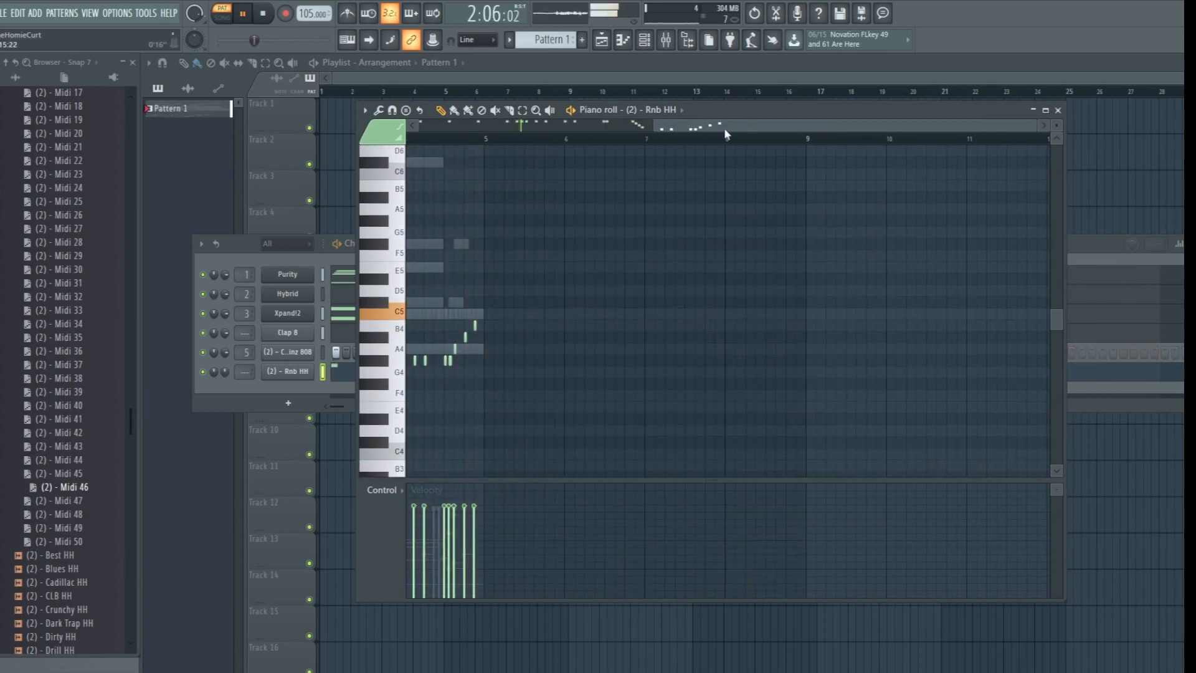
Listen to the trimmed hi-hat pattern and add C5 notes on steps 3 and 9 of bar 1.
{"action": "left_click_drag", "start_coordinate": [726, 127], "coordinate": [495, 129]}
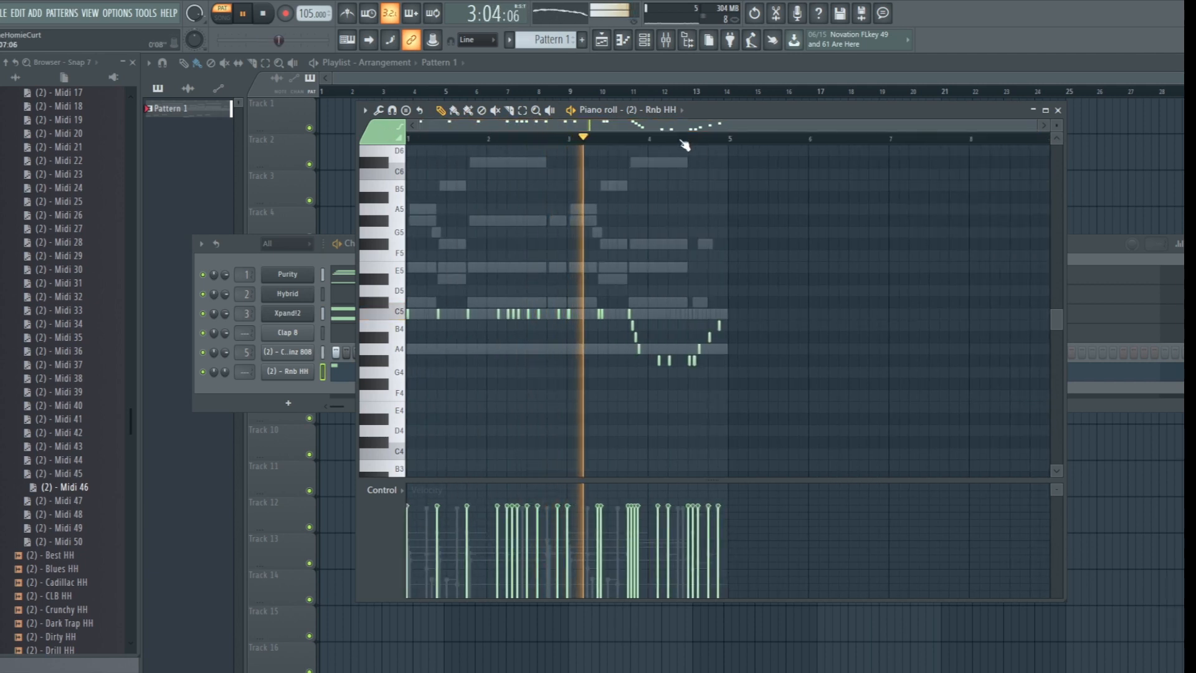
{"action": "scroll", "coordinate": [688, 140], "scroll_direction": "up", "scroll_amount": 3}
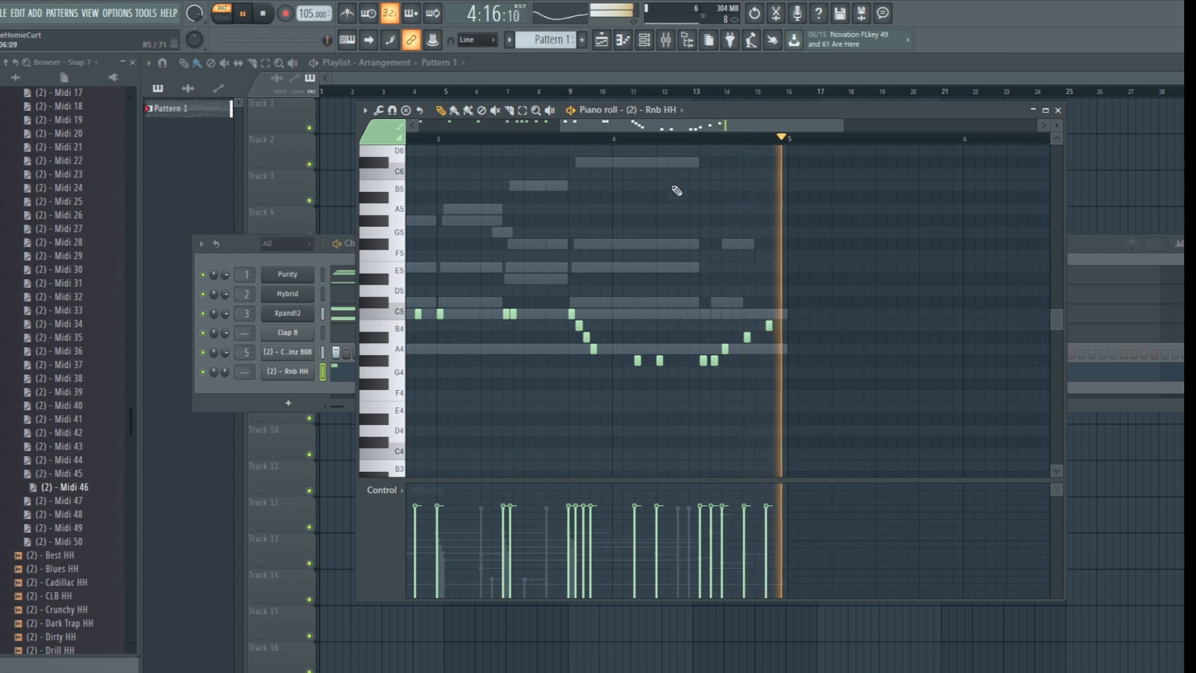
{"action": "left_click_drag", "start_coordinate": [642, 129], "coordinate": [461, 128]}
{"action": "key", "text": "space"}
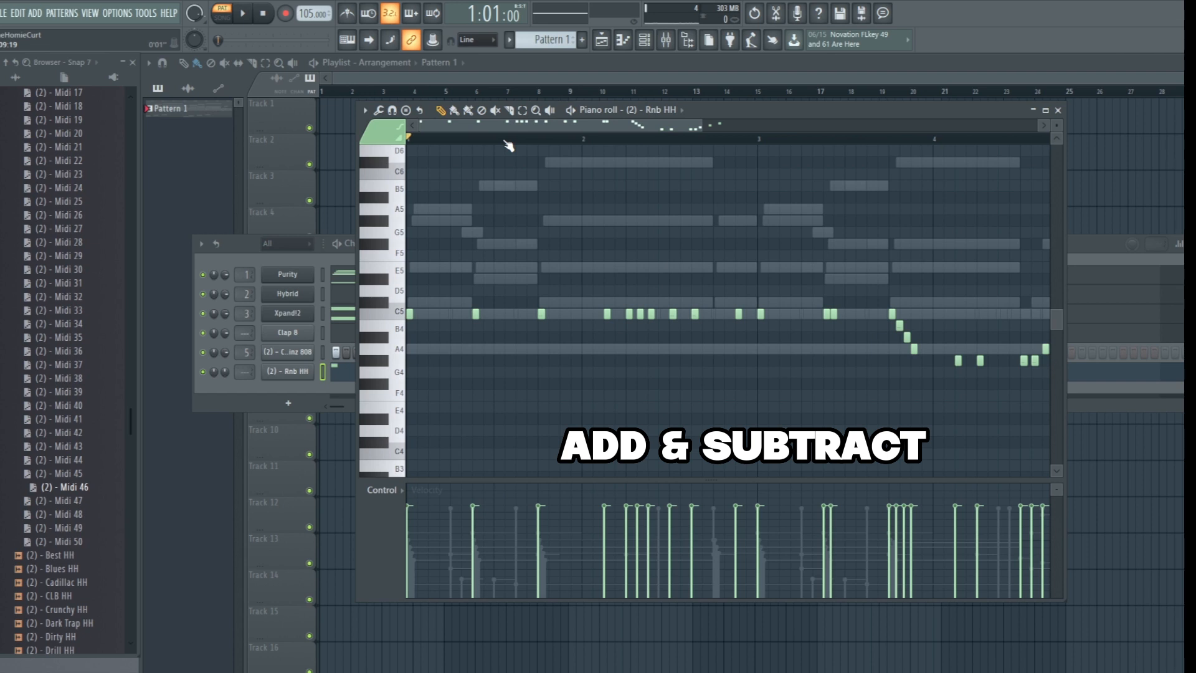
{"action": "key", "text": "space"}
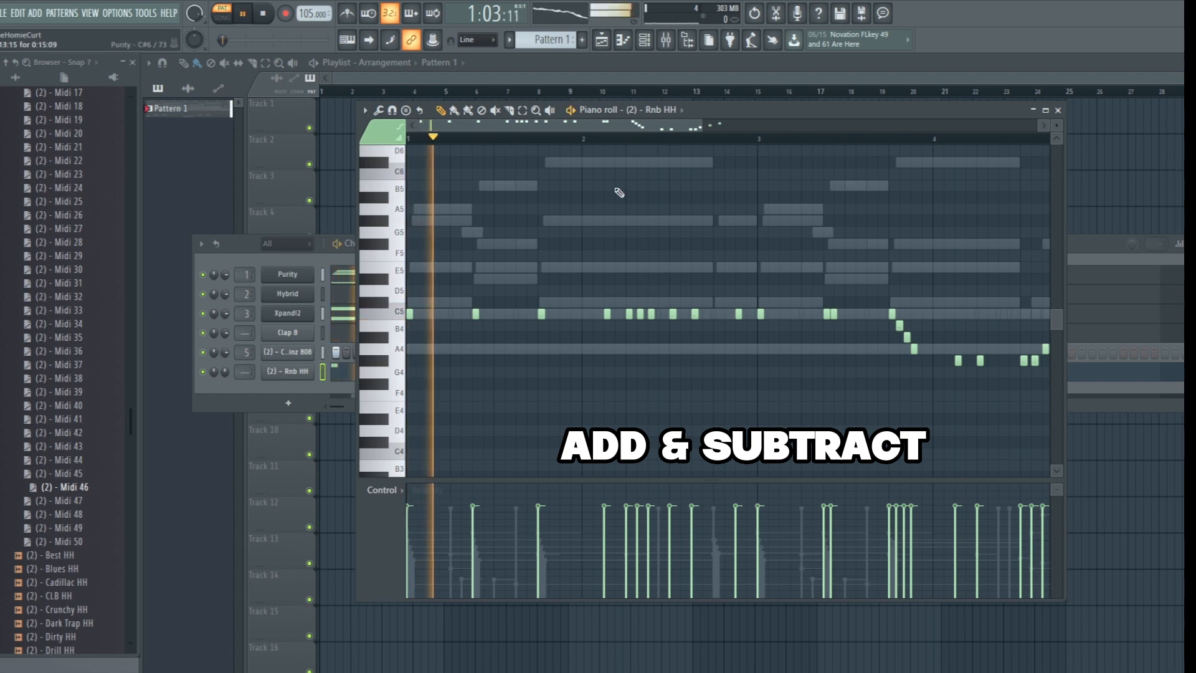
{"action": "key", "text": "space"}
{"action": "scroll", "coordinate": [419, 132], "scroll_direction": "up", "scroll_amount": 6}
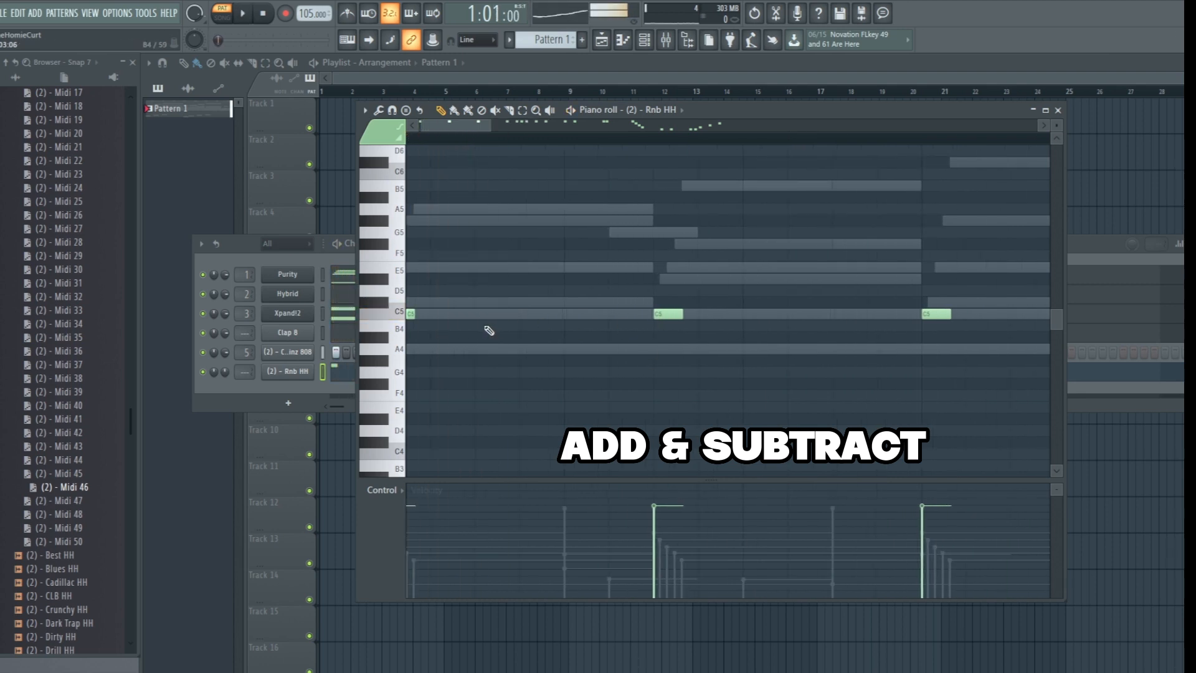
{"action": "left_click", "coordinate": [486, 314]}
{"action": "key", "text": "space"}
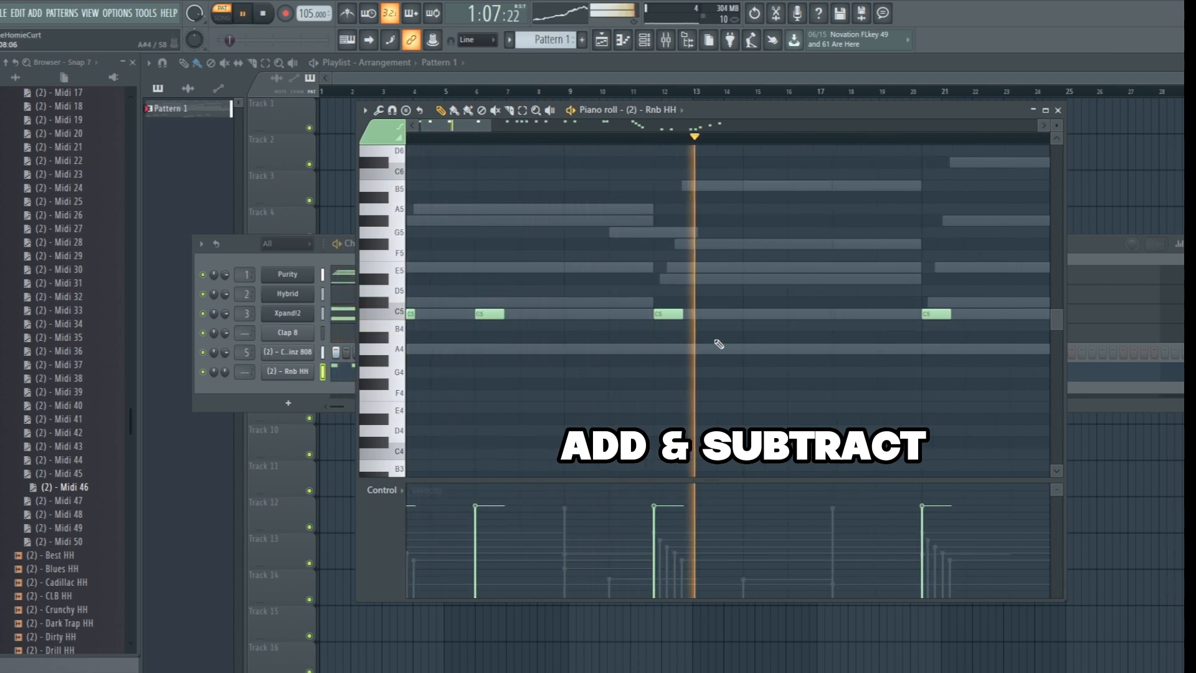
{"action": "left_click", "coordinate": [757, 314]}
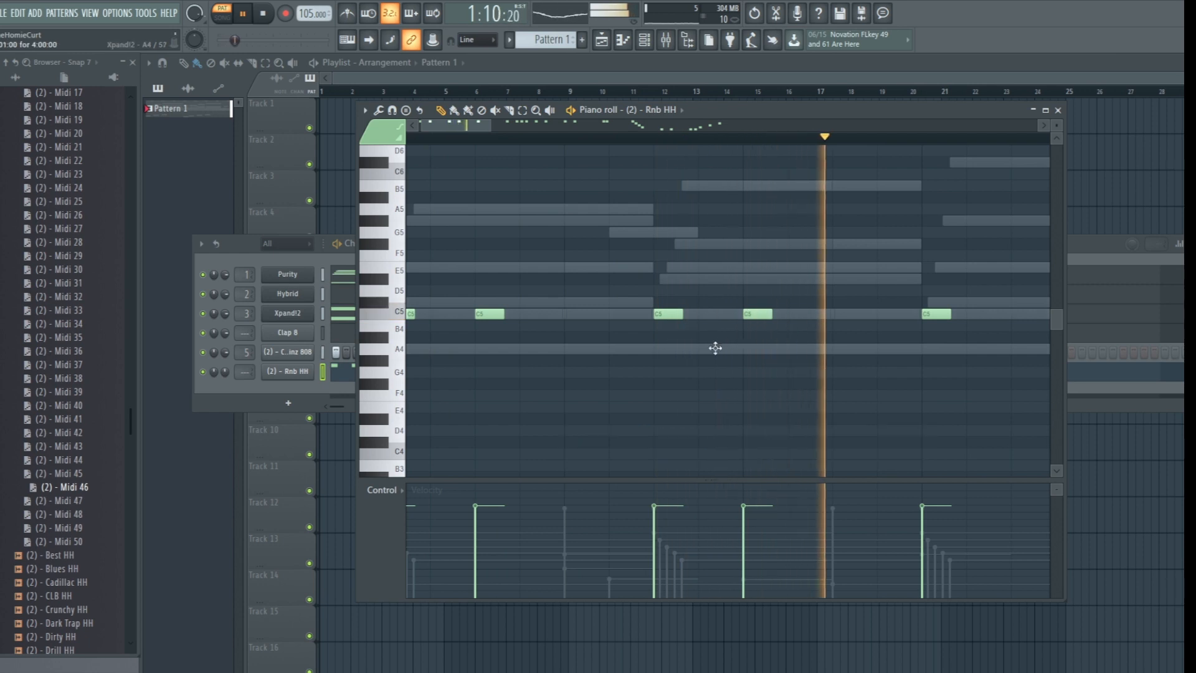
Add C5 hi-hat notes on steps 8, 11 and 15 of bar 1 while the pattern plays.
{"action": "mouse_move", "coordinate": [459, 129]}
{"action": "left_mouse_down"}
{"action": "mouse_move", "coordinate": [508, 126]}
{"action": "mouse_move", "coordinate": [460, 128]}
{"action": "left_mouse_up"}
{"action": "left_click_drag", "start_coordinate": [716, 329], "coordinate": [716, 314]}
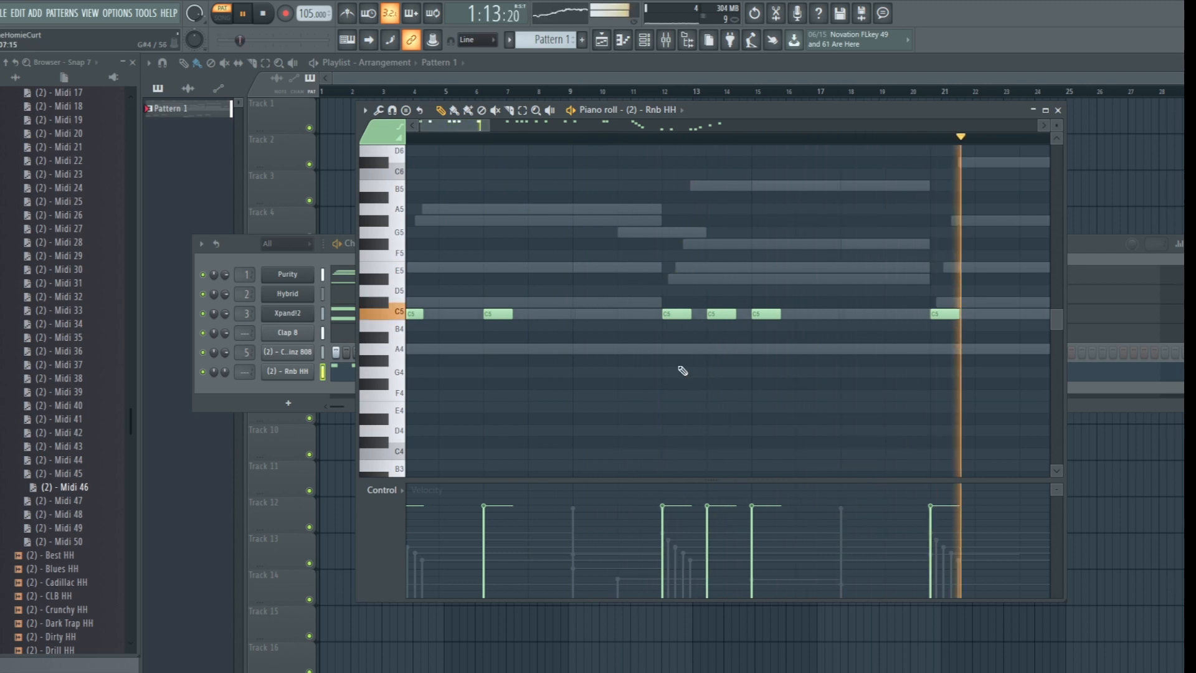
{"action": "left_click", "coordinate": [853, 327]}
{"action": "left_click_drag", "start_coordinate": [852, 327], "coordinate": [853, 315]}
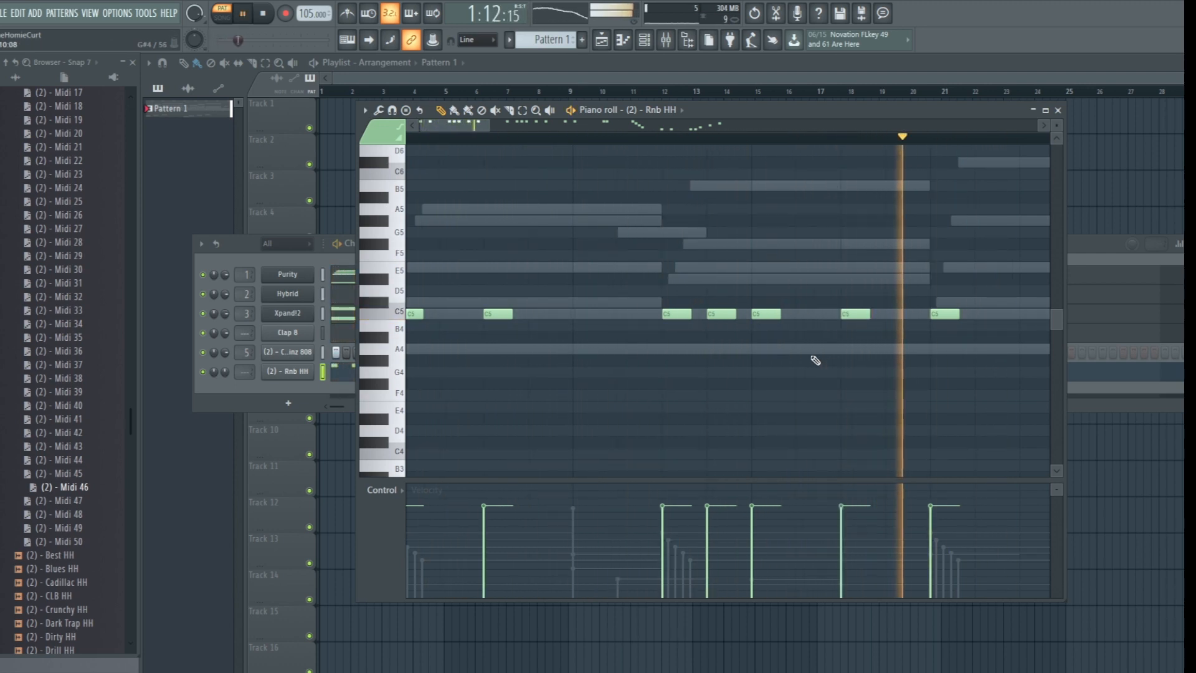
{"action": "key", "text": "space"}
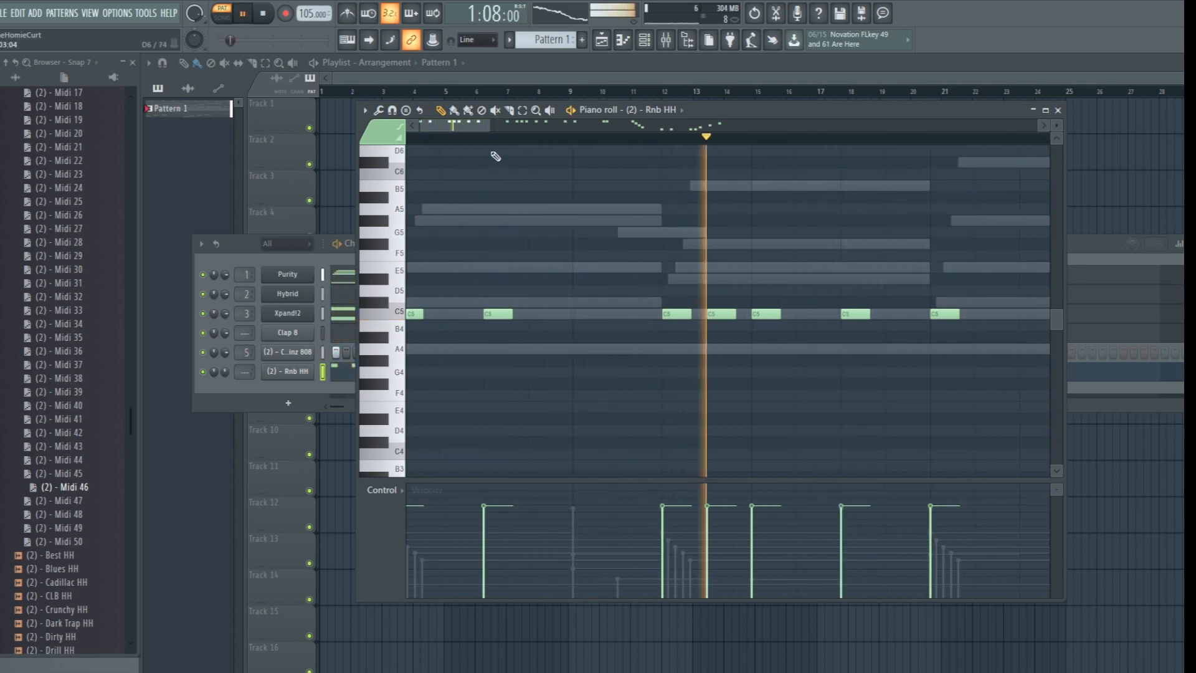
{"action": "scroll", "coordinate": [489, 145], "scroll_direction": "down", "scroll_amount": 2}
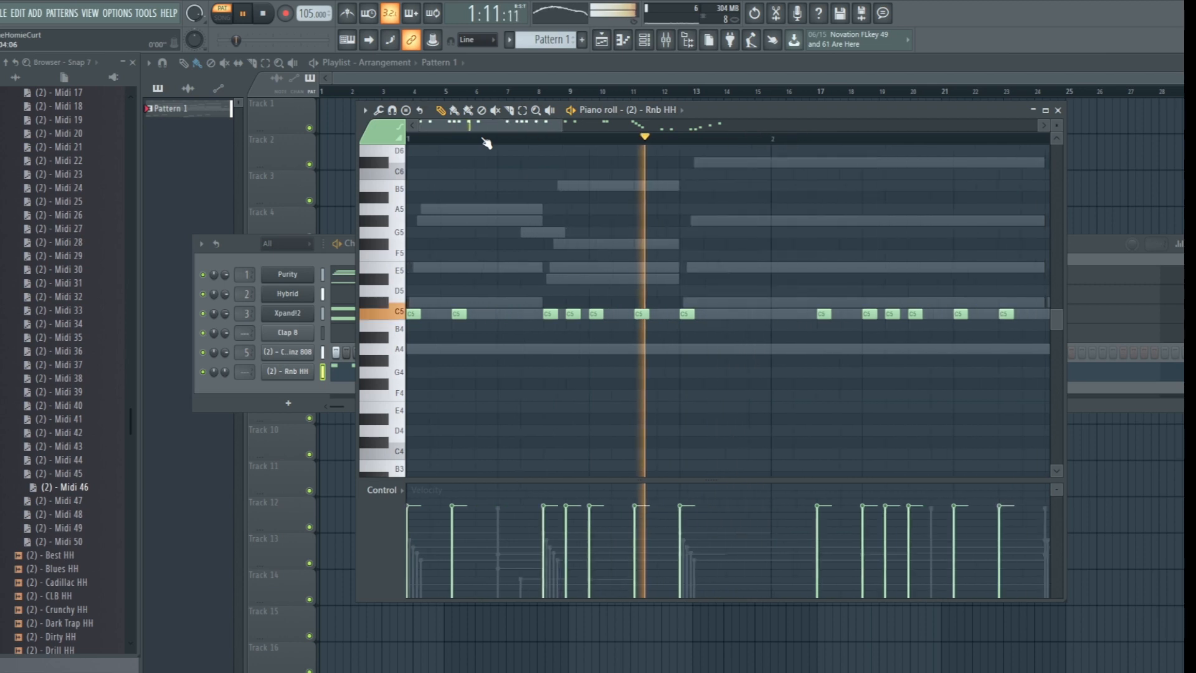
{"action": "left_click", "coordinate": [717, 325]}
{"action": "left_click_drag", "start_coordinate": [720, 325], "coordinate": [720, 314]}
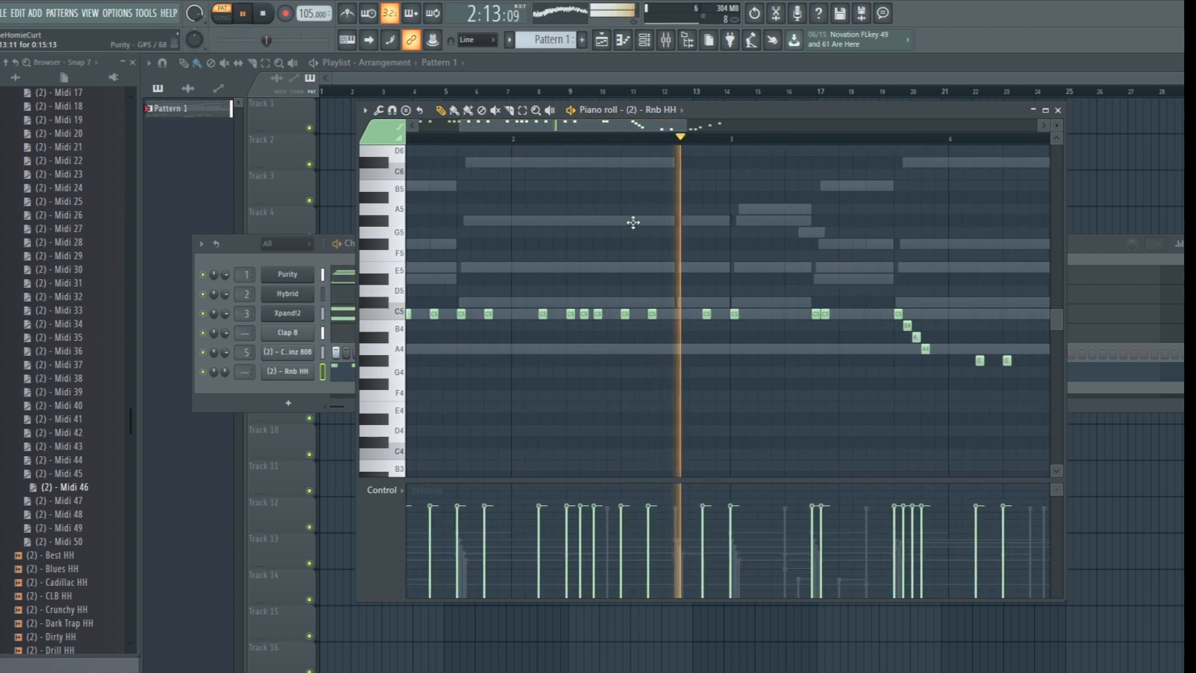
Copy the first two hi-hat notes of bar 1 onto steps 1 and 3 of bar 3.
{"action": "scroll", "coordinate": [775, 134], "scroll_direction": "down", "scroll_amount": 3}
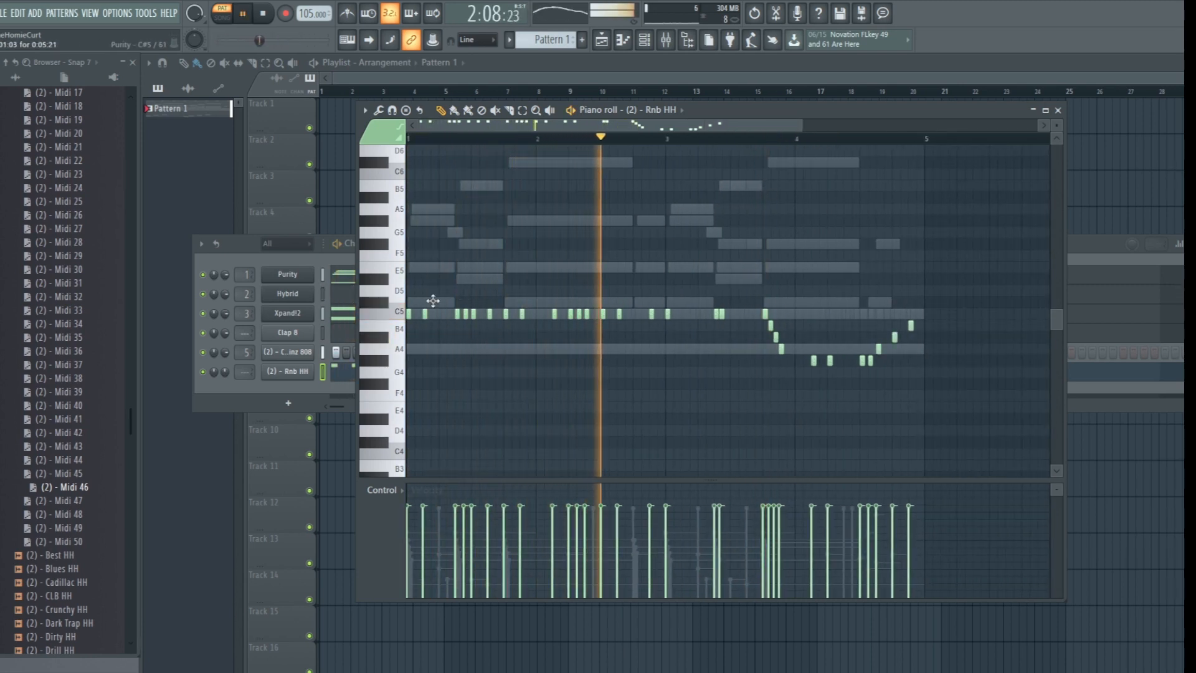
{"action": "left_click_drag", "start_coordinate": [435, 297], "coordinate": [678, 310]}
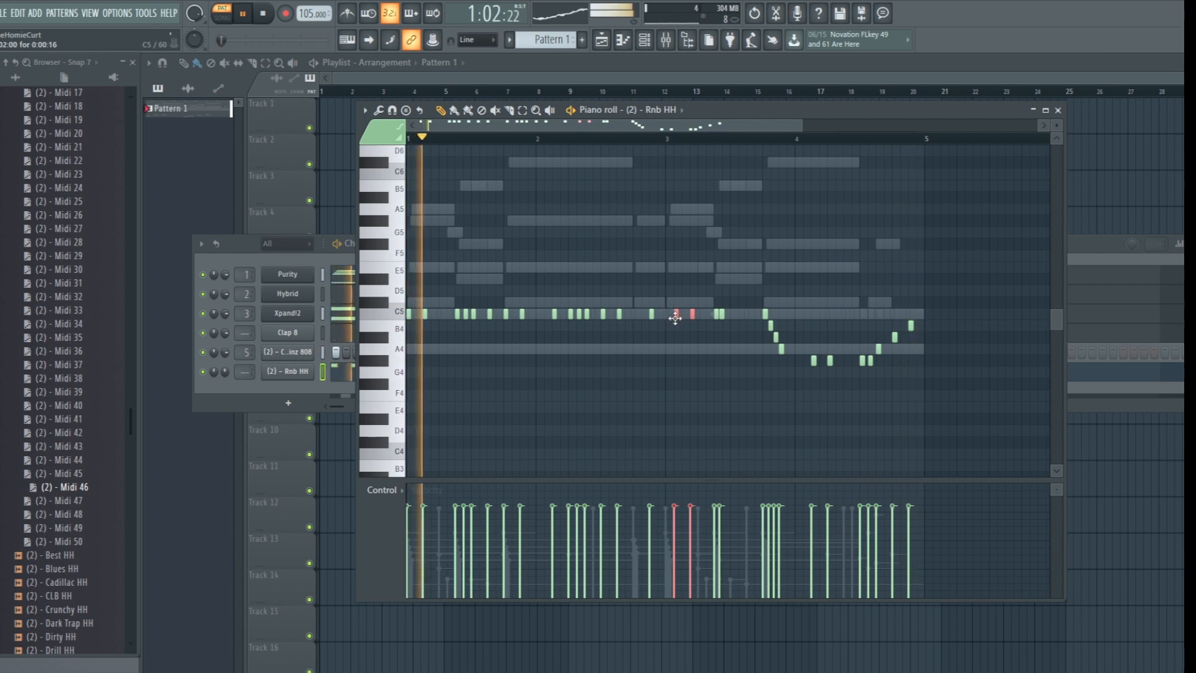
{"action": "left_click_drag", "start_coordinate": [676, 317], "coordinate": [669, 317]}
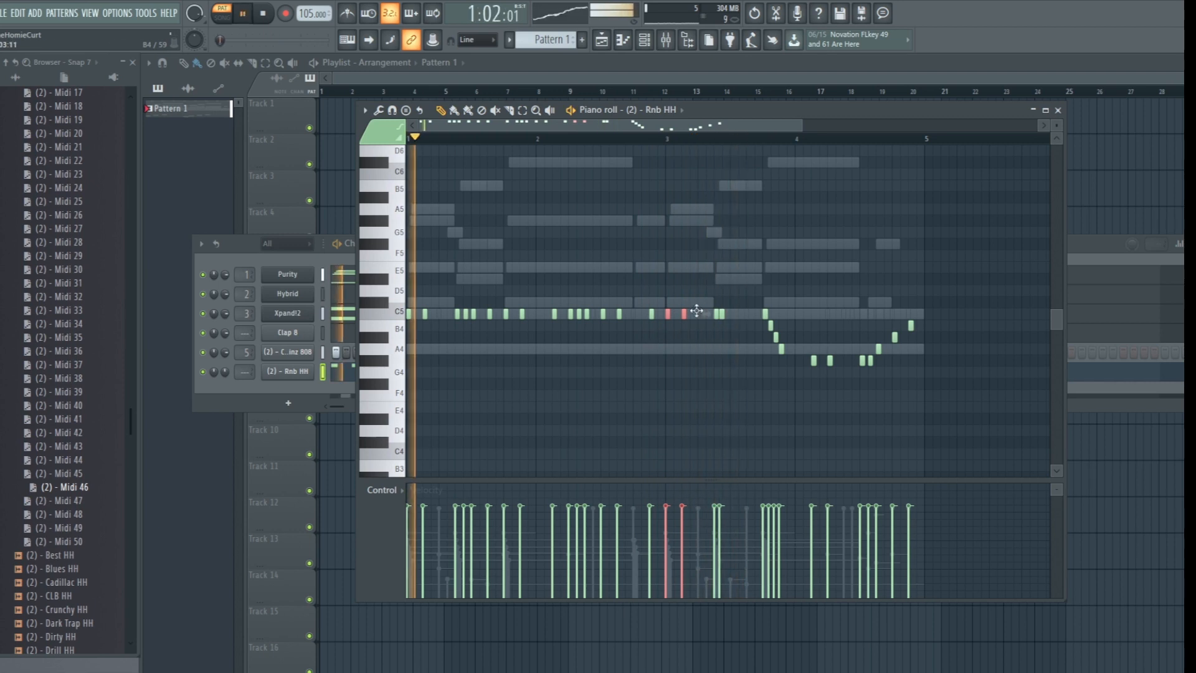
Play the lead-in to bar 3 and add a C5 hi-hat note between that bar's first two notes.
{"action": "scroll", "coordinate": [694, 140], "scroll_direction": "up", "scroll_amount": 4}
{"action": "key", "text": "space"}
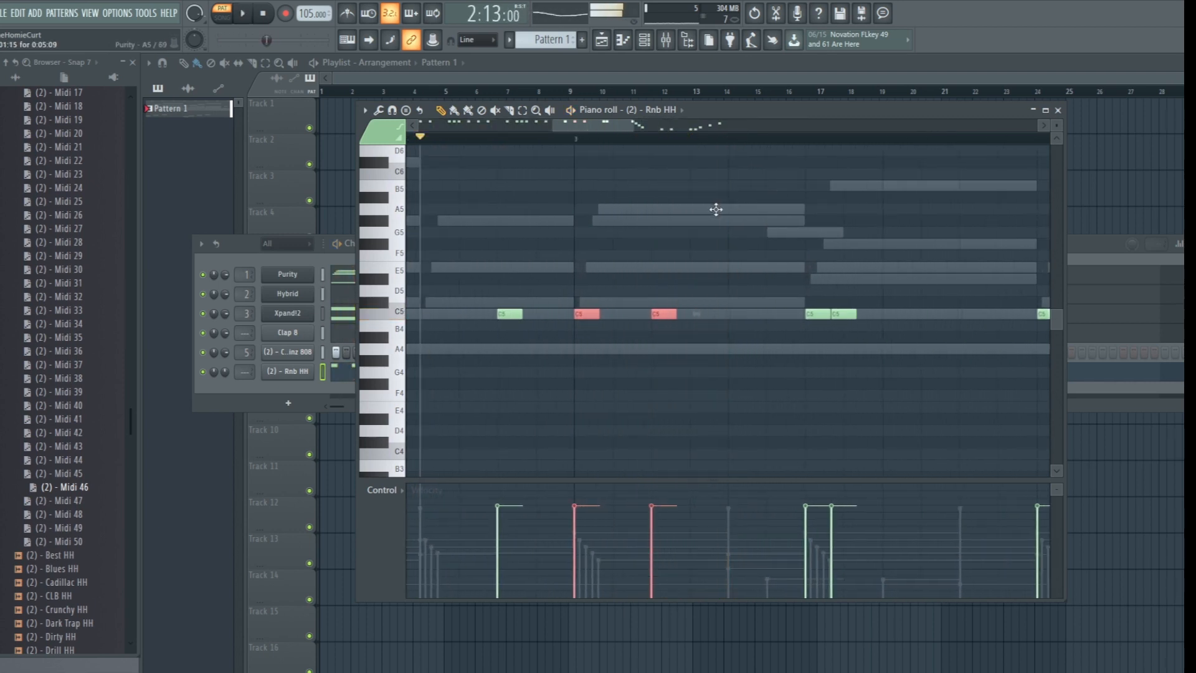
{"action": "key", "text": "space"}
{"action": "scroll", "coordinate": [736, 138], "scroll_direction": "down", "scroll_amount": 3}
{"action": "key", "text": "space"}
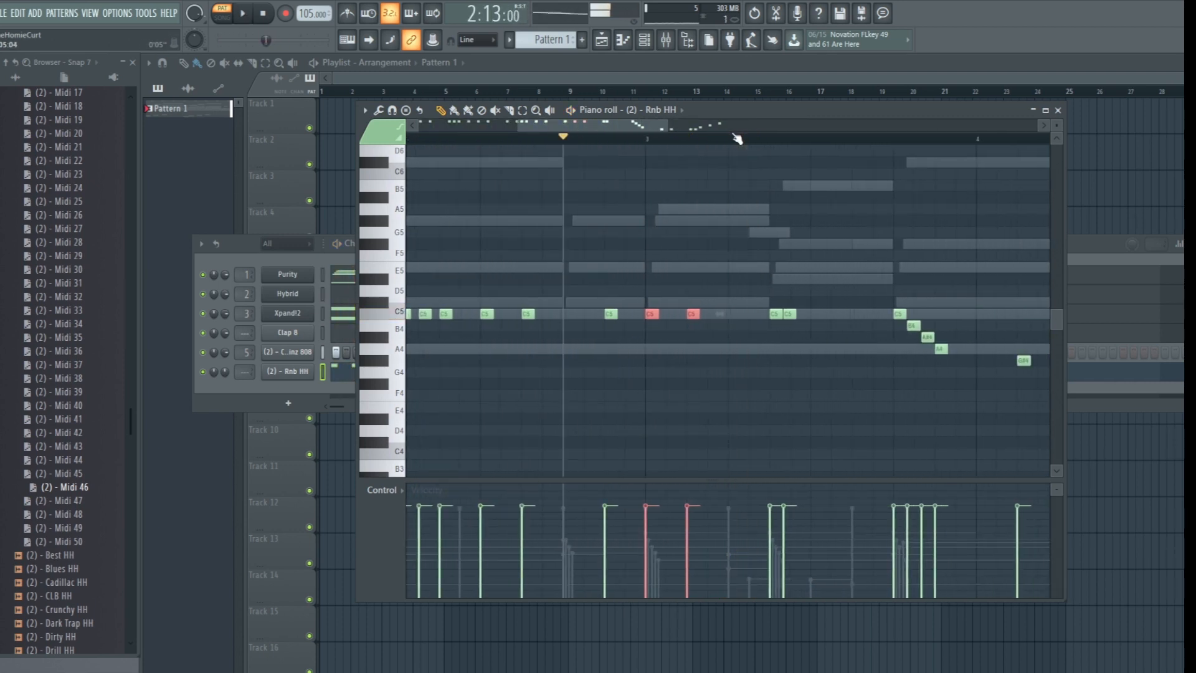
{"action": "key", "text": "space"}
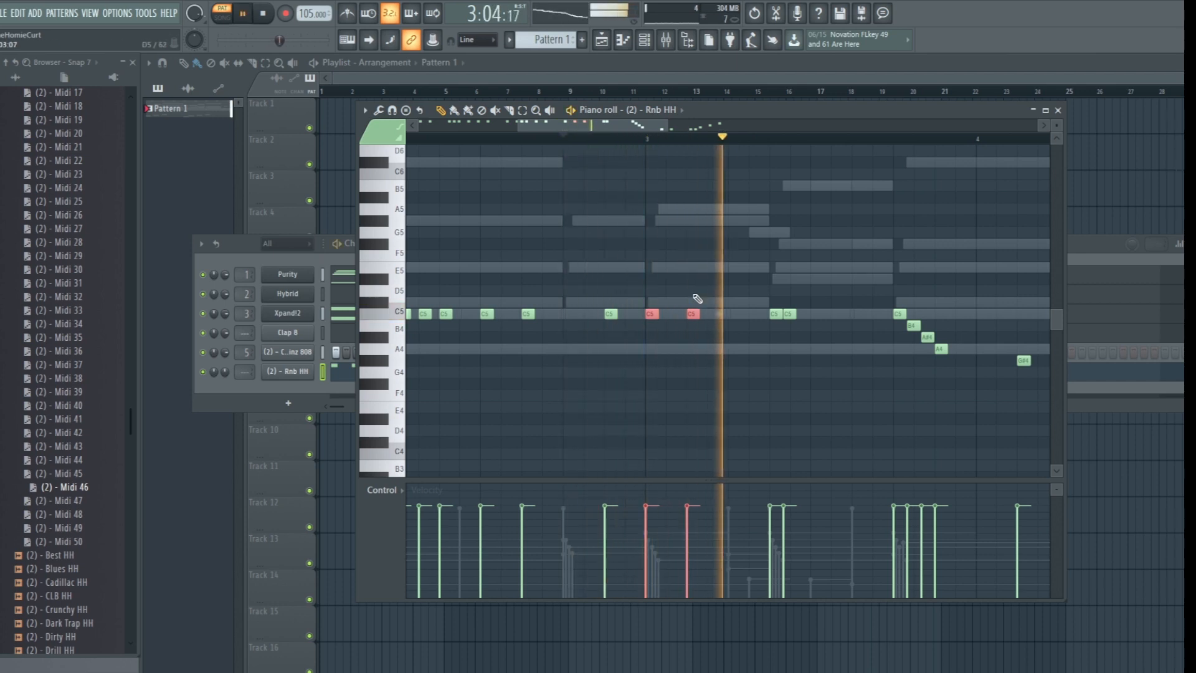
{"action": "key", "text": "space"}
{"action": "key", "text": "space"}
{"action": "scroll", "coordinate": [697, 301], "scroll_direction": "up", "scroll_amount": 2}
{"action": "key", "text": "space"}
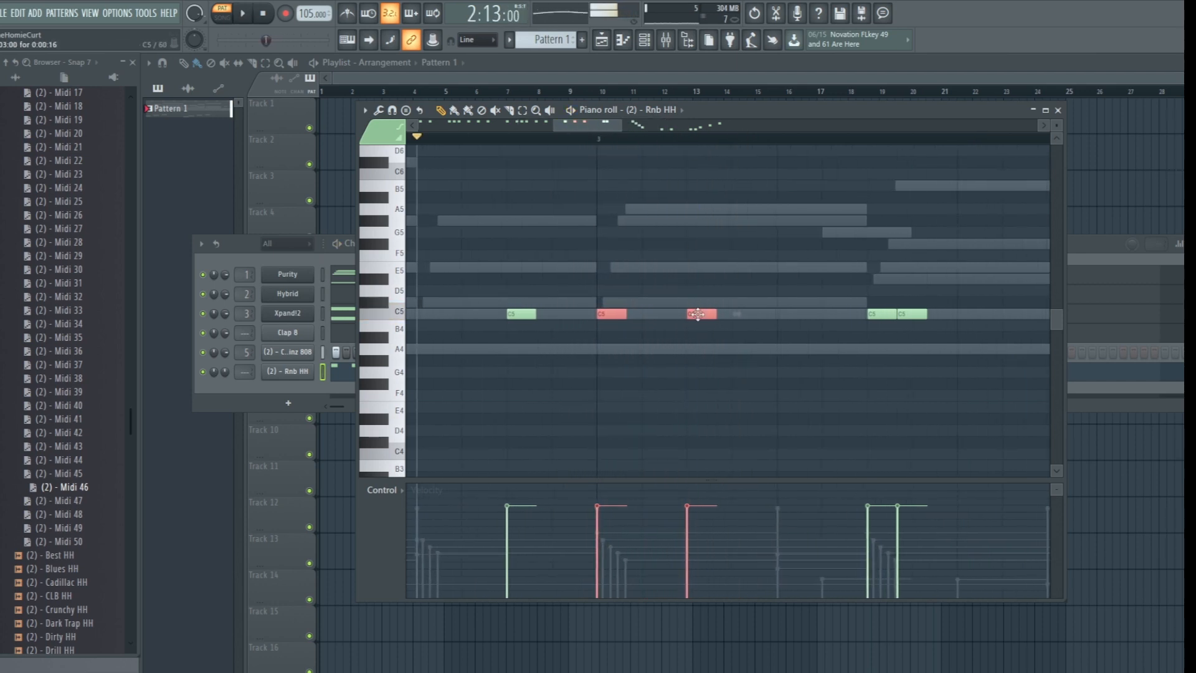
{"action": "left_click", "coordinate": [701, 331]}
{"action": "left_click_drag", "start_coordinate": [689, 316], "coordinate": [655, 316]}
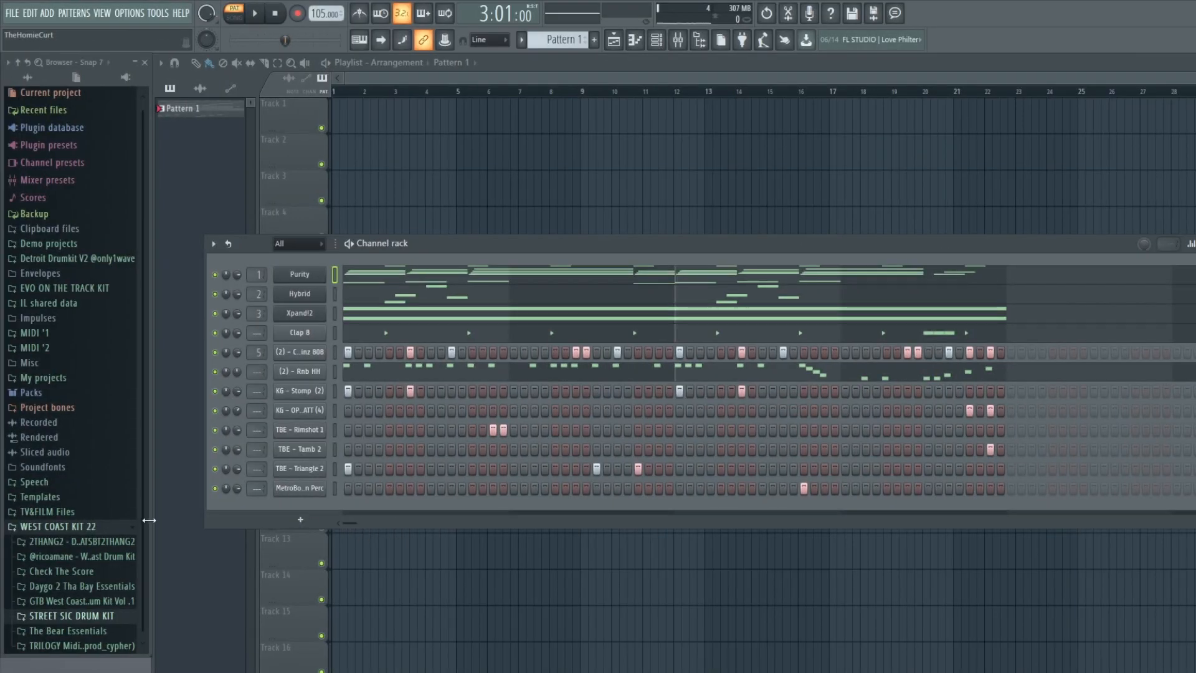
Collapse the WEST COAST KIT 22 folder and split Pattern 1 by channel.
{"action": "left_click", "coordinate": [58, 527]}
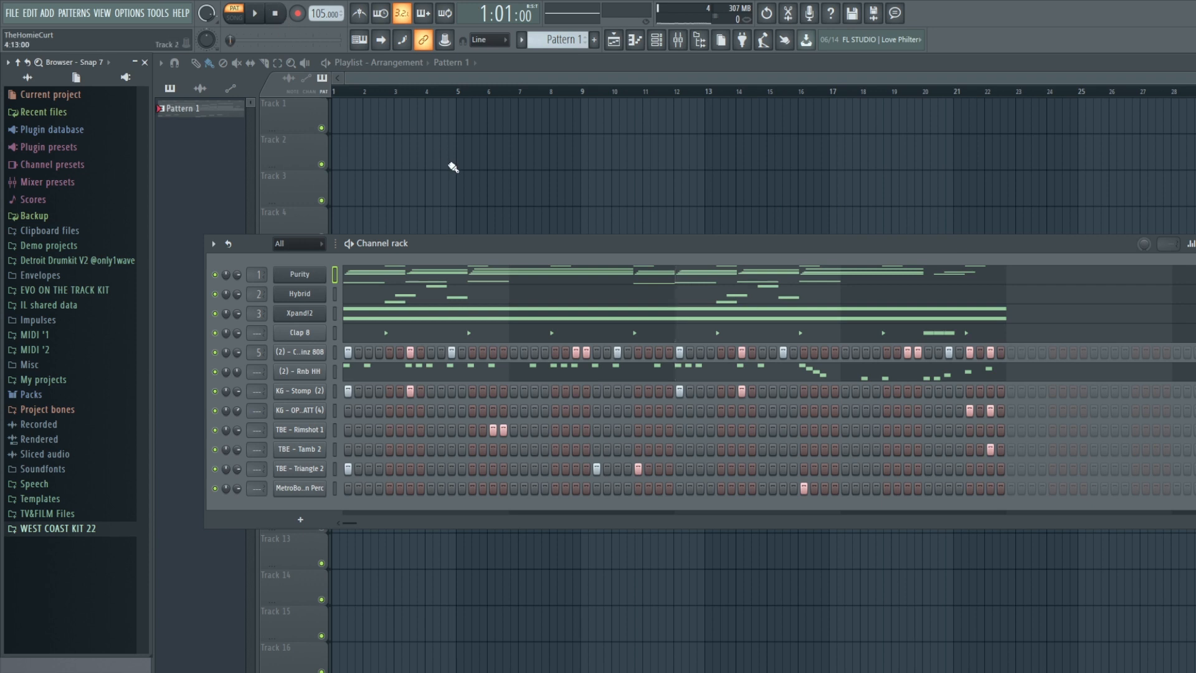
{"action": "mouse_move", "coordinate": [424, 137]}
{"action": "left_mouse_down"}
{"action": "mouse_move", "coordinate": [438, 138]}
{"action": "mouse_move", "coordinate": [343, 143]}
{"action": "left_mouse_up"}
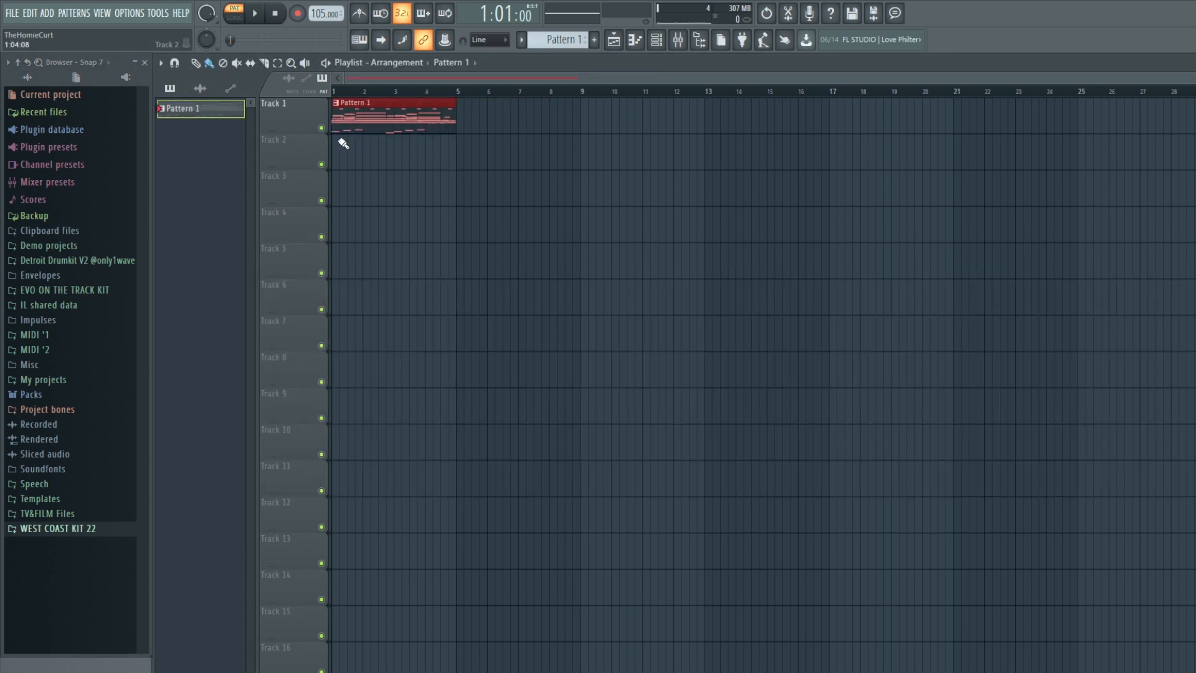
{"action": "right_click", "coordinate": [362, 127]}
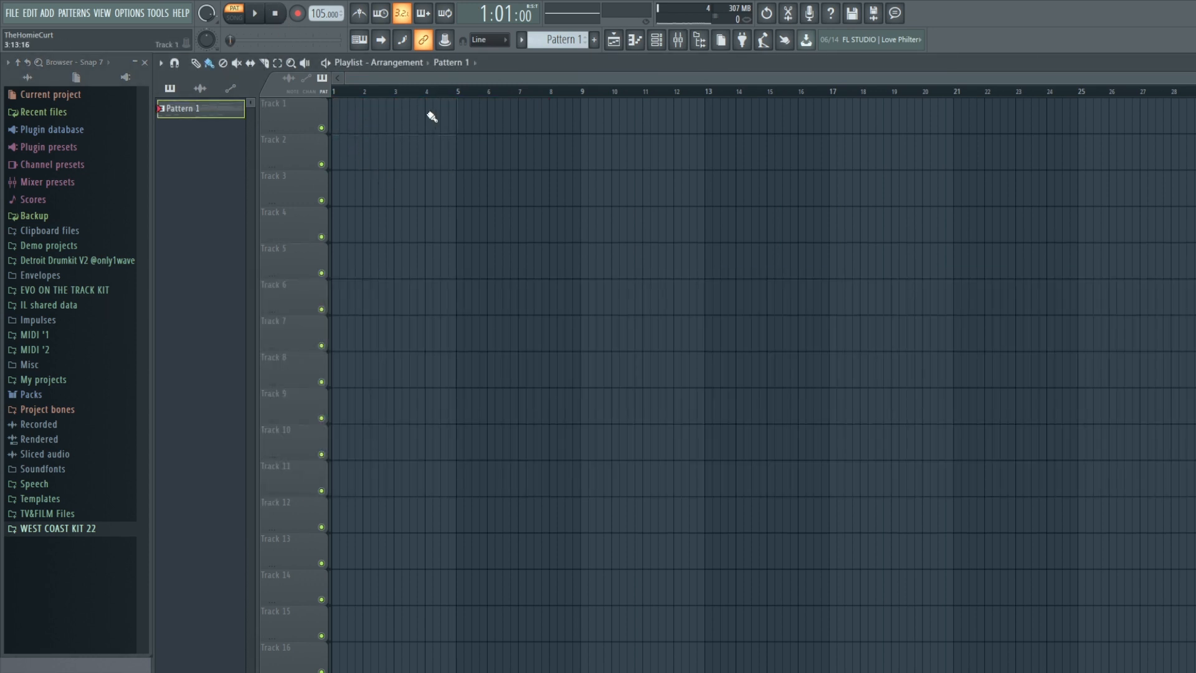
{"action": "left_click", "coordinate": [522, 40]}
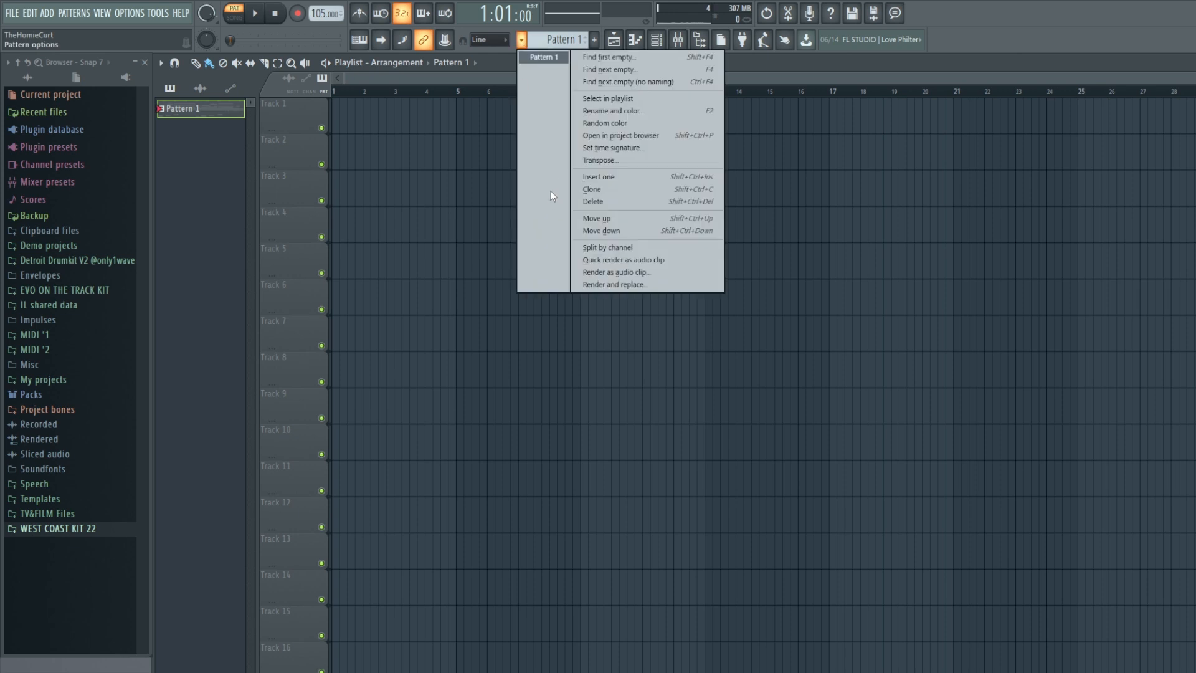
{"action": "left_click", "coordinate": [619, 249]}
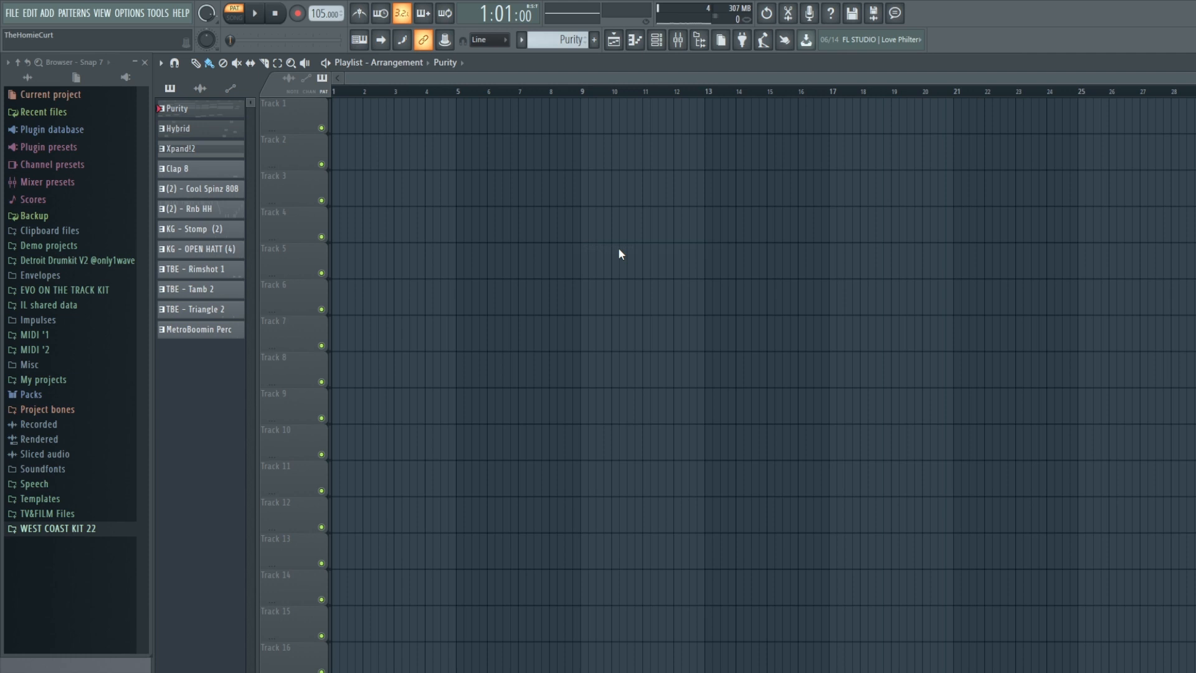
Select all twelve split patterns together, from MetroBoomin Perc to Purity.
{"action": "left_click", "coordinate": [201, 330]}
{"action": "right_click", "coordinate": [206, 311], "text": "ctrl"}
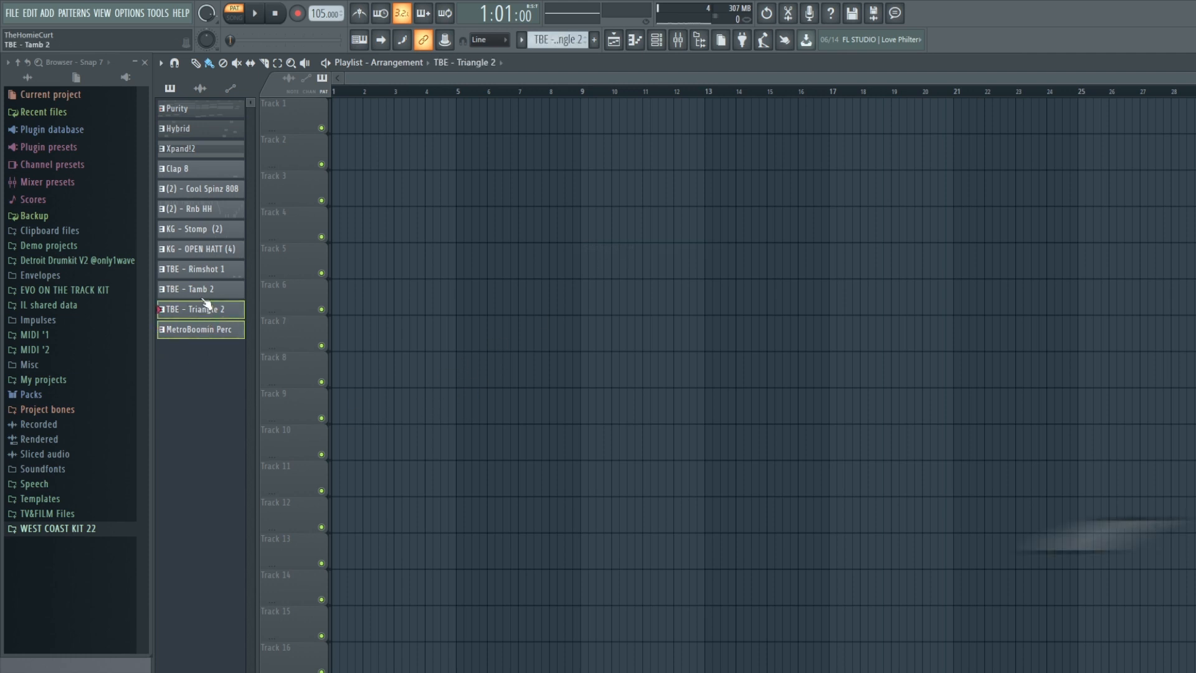
{"action": "right_click", "coordinate": [209, 289], "text": "ctrl"}
{"action": "right_click", "coordinate": [211, 269], "text": "ctrl"}
{"action": "right_click", "coordinate": [213, 249], "text": "ctrl"}
{"action": "right_click", "coordinate": [216, 229], "text": "ctrl"}
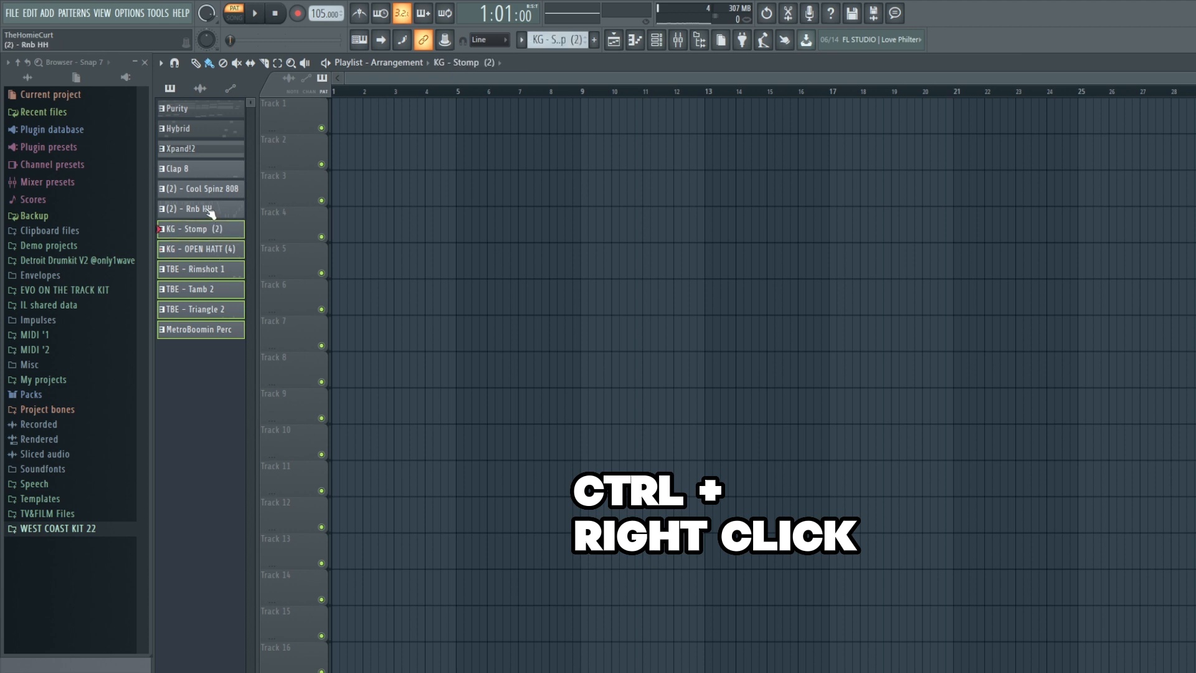
{"action": "right_click", "coordinate": [214, 208], "text": "ctrl"}
{"action": "right_click", "coordinate": [212, 111], "text": "ctrl"}
{"action": "right_click", "coordinate": [230, 187], "text": "ctrl"}
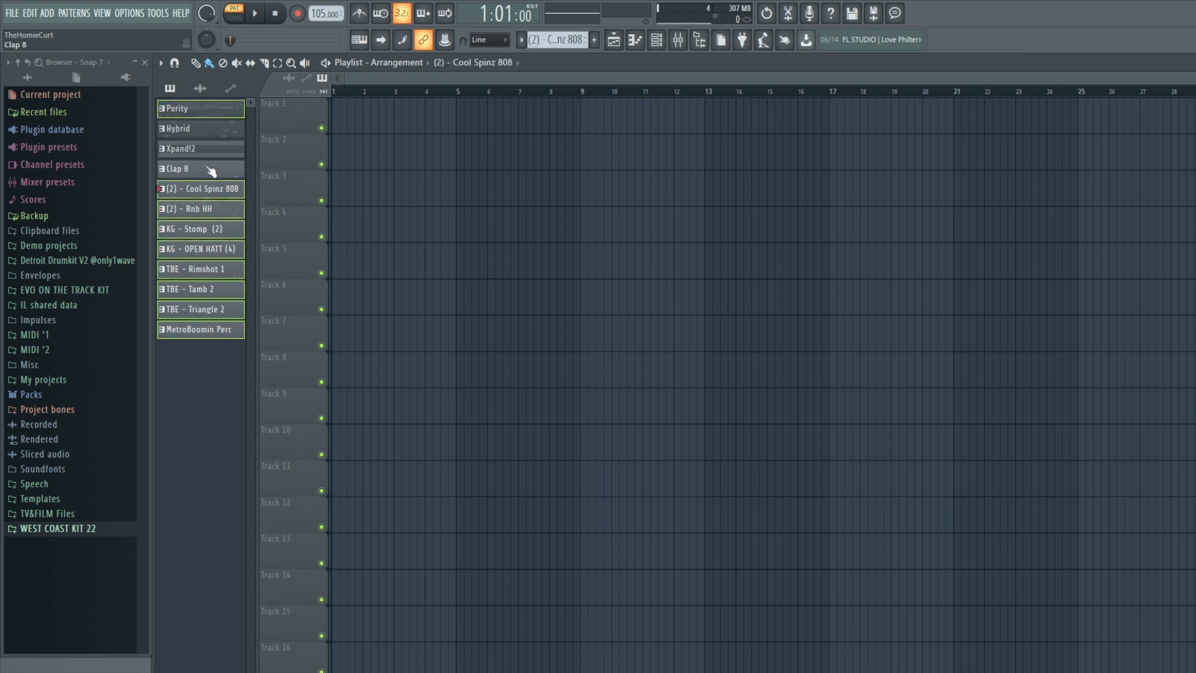
{"action": "right_click", "coordinate": [214, 169], "text": "ctrl"}
{"action": "right_click", "coordinate": [209, 150], "text": "ctrl"}
{"action": "right_click", "coordinate": [208, 130], "text": "ctrl"}
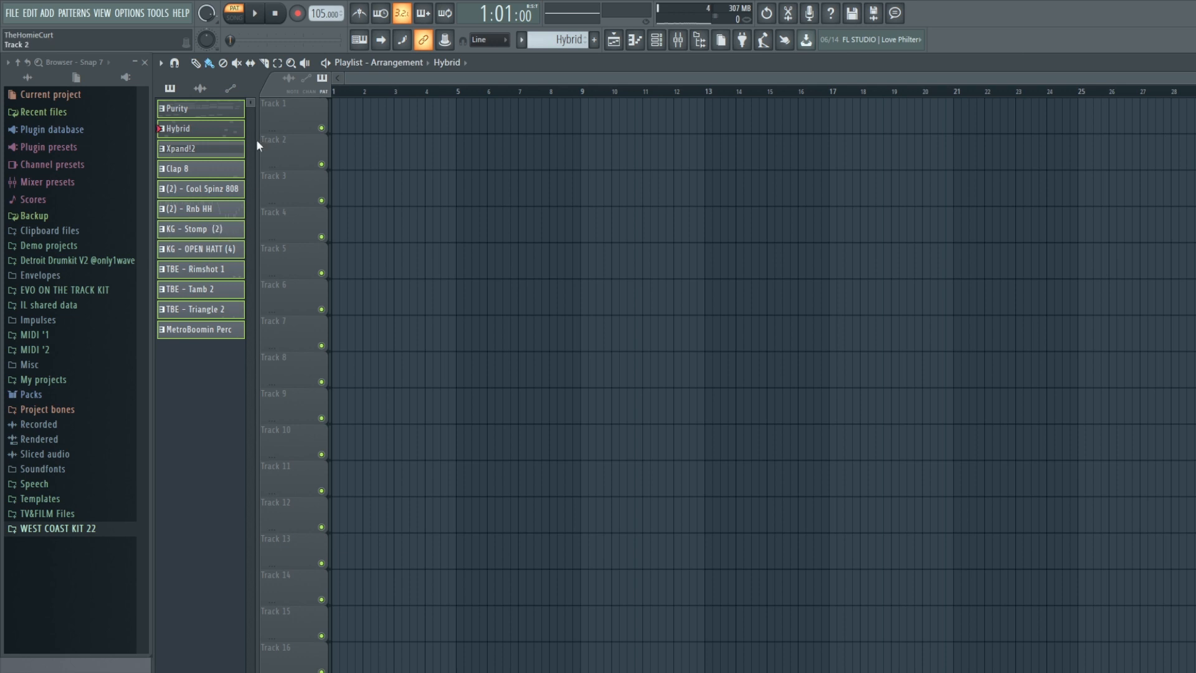
Place the selected patterns at bar 1 on tracks 1 to 12 and repeat the block up to bar 45.
{"action": "left_click_drag", "start_coordinate": [210, 114], "coordinate": [335, 113]}
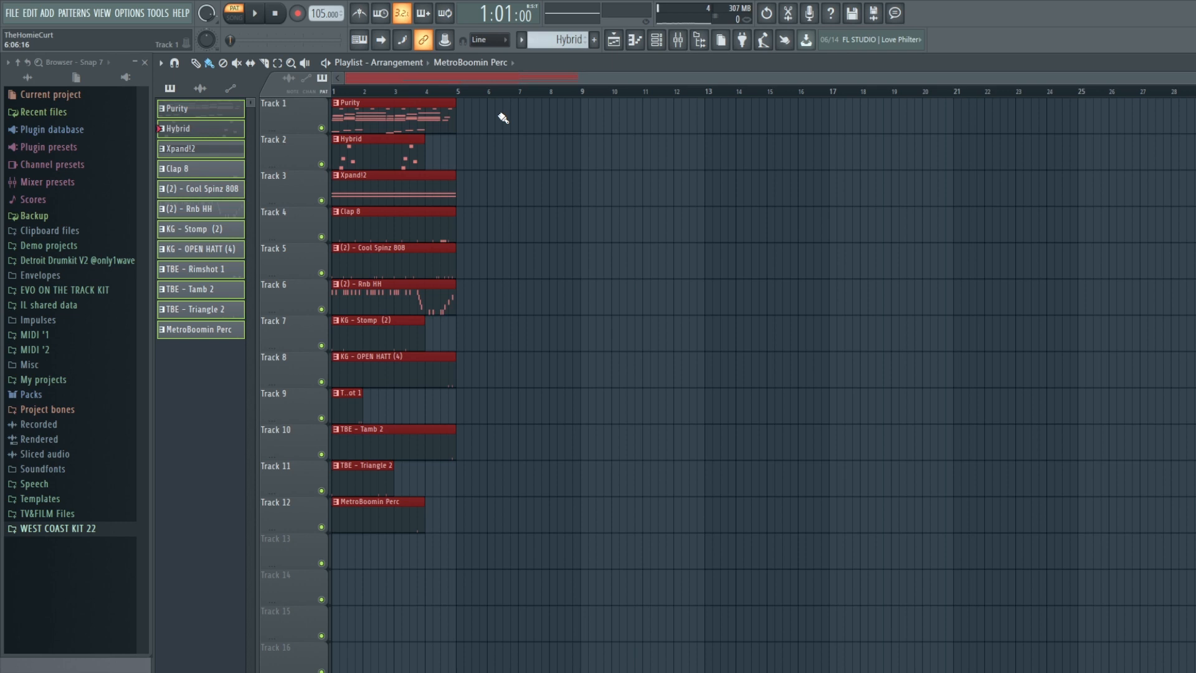
{"action": "key", "text": "ctrl+b"}
{"action": "key", "text": "ctrl+b"}
{"action": "key", "text": "ctrl+b"}
{"action": "key", "text": "ctrl+b"}
{"action": "key", "text": "ctrl+b"}
{"action": "key", "text": "ctrl+b"}
{"action": "key", "text": "ctrl+b"}
{"action": "key", "text": "ctrl+b"}
{"action": "key", "text": "ctrl+b"}
{"action": "key", "text": "ctrl+b"}
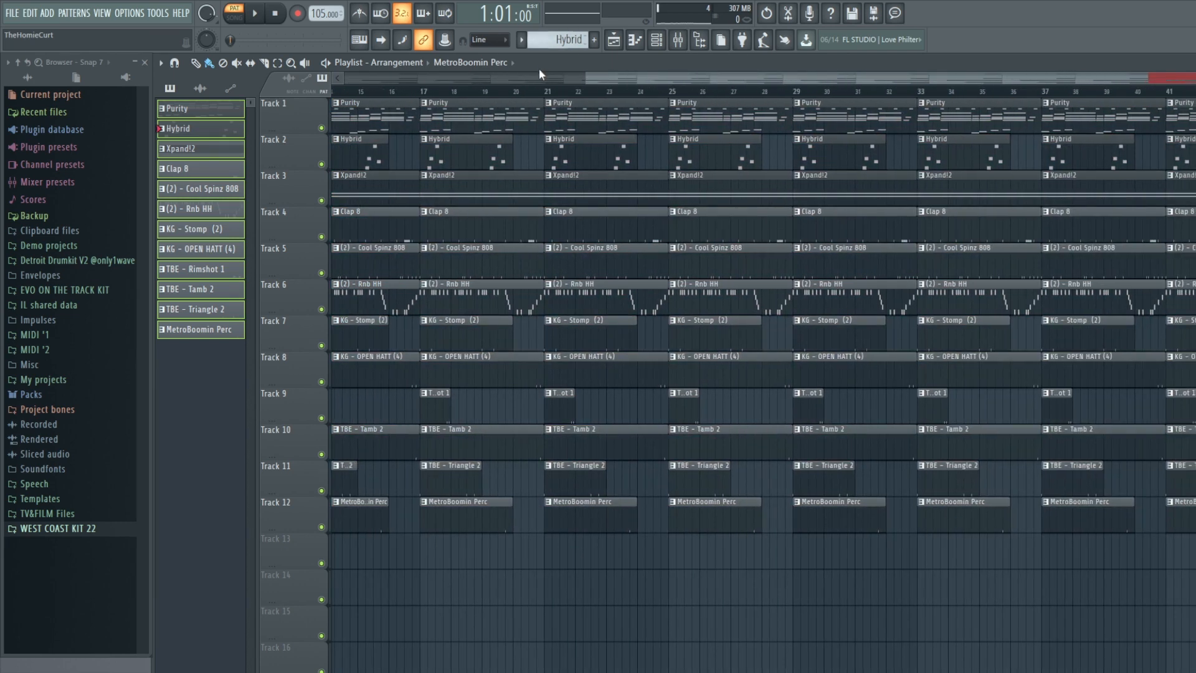
Delete all the pattern clips from the playlist.
{"action": "scroll", "coordinate": [672, 105], "scroll_direction": "down", "scroll_amount": 6}
{"action": "scroll", "coordinate": [670, 90], "scroll_direction": "down", "scroll_amount": 3}
{"action": "scroll", "coordinate": [705, 212], "scroll_direction": "up", "scroll_amount": 4}
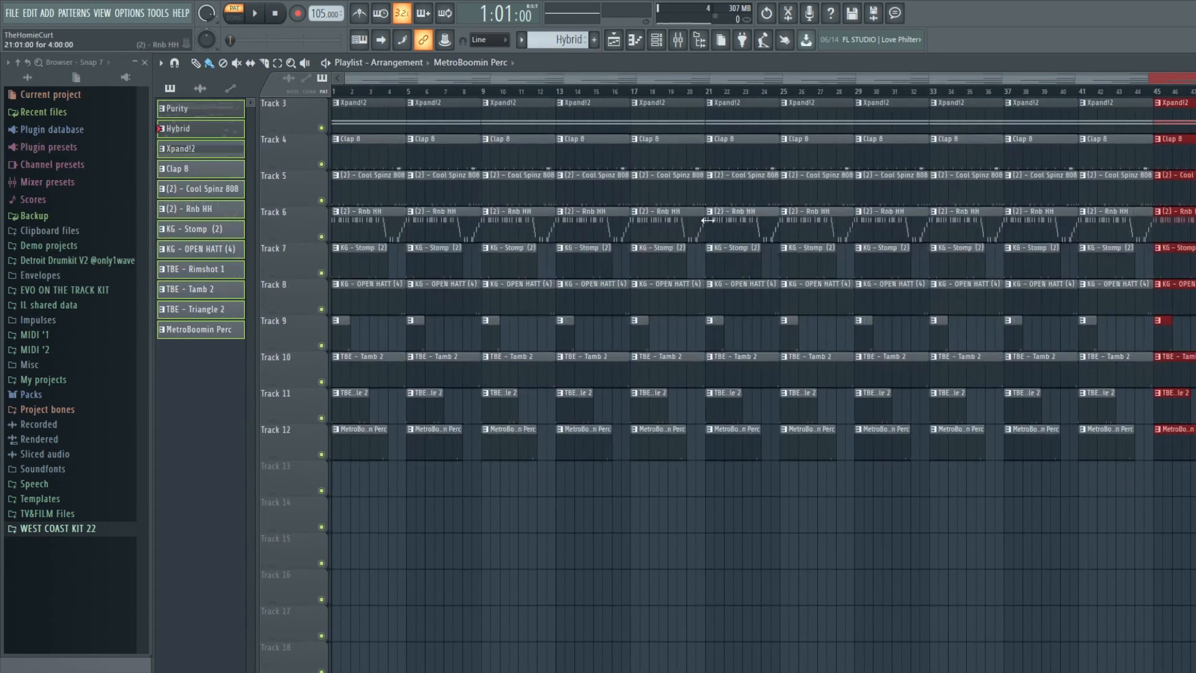
{"action": "scroll", "coordinate": [993, 207], "scroll_direction": "up", "scroll_amount": 2}
{"action": "left_click_drag", "start_coordinate": [1184, 100], "coordinate": [398, 548]}
{"action": "key", "text": "Delete"}
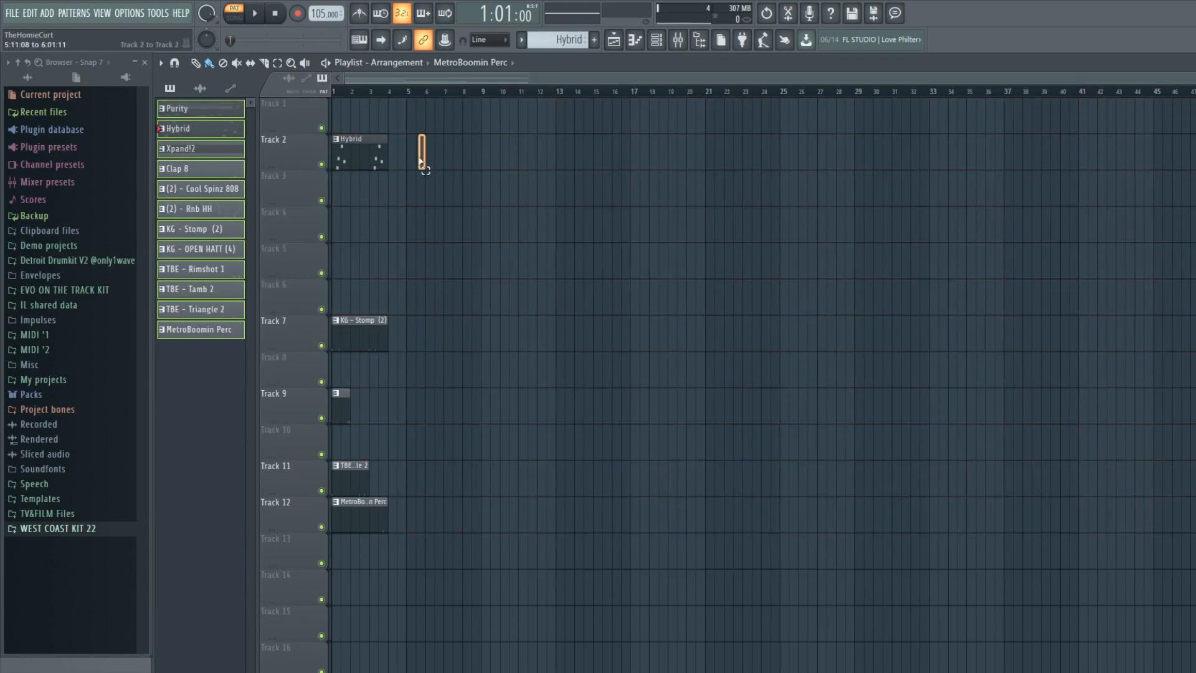
{"action": "left_click_drag", "start_coordinate": [422, 163], "coordinate": [299, 508]}
{"action": "key", "text": "Delete"}
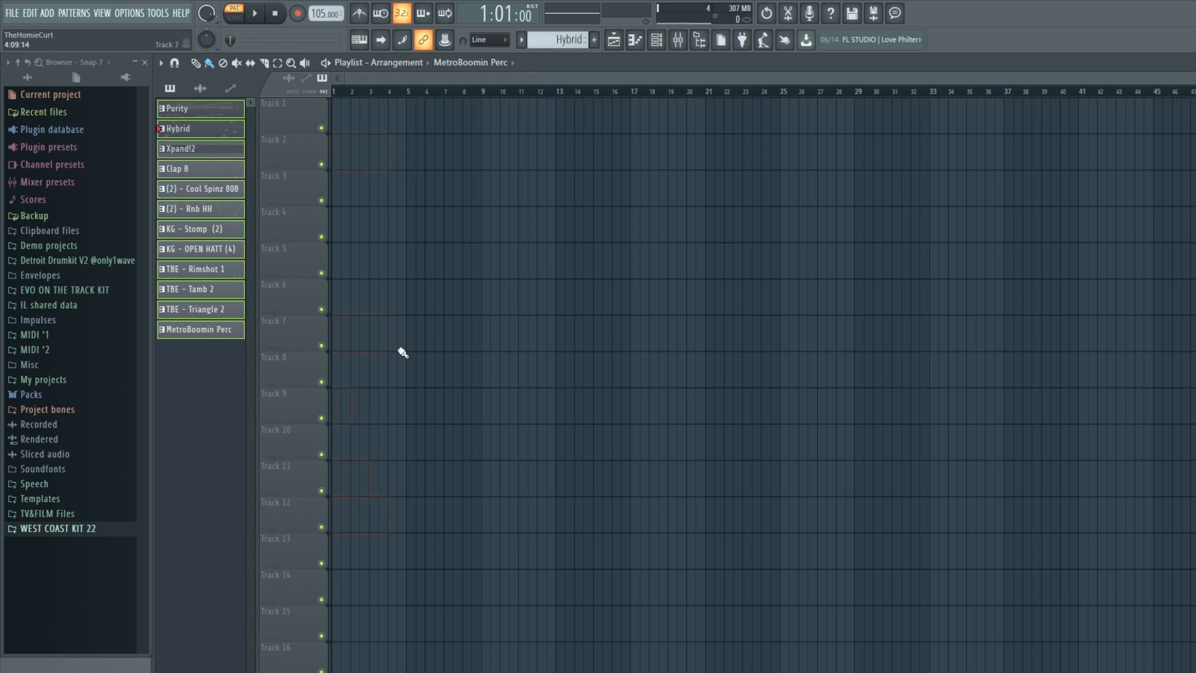
Place one block of the twelve selected patterns at bar 1 on tracks 1 to 12.
{"action": "left_click_drag", "start_coordinate": [264, 124], "coordinate": [361, 117]}
{"action": "scroll", "coordinate": [390, 77], "scroll_direction": "up", "scroll_amount": 5}
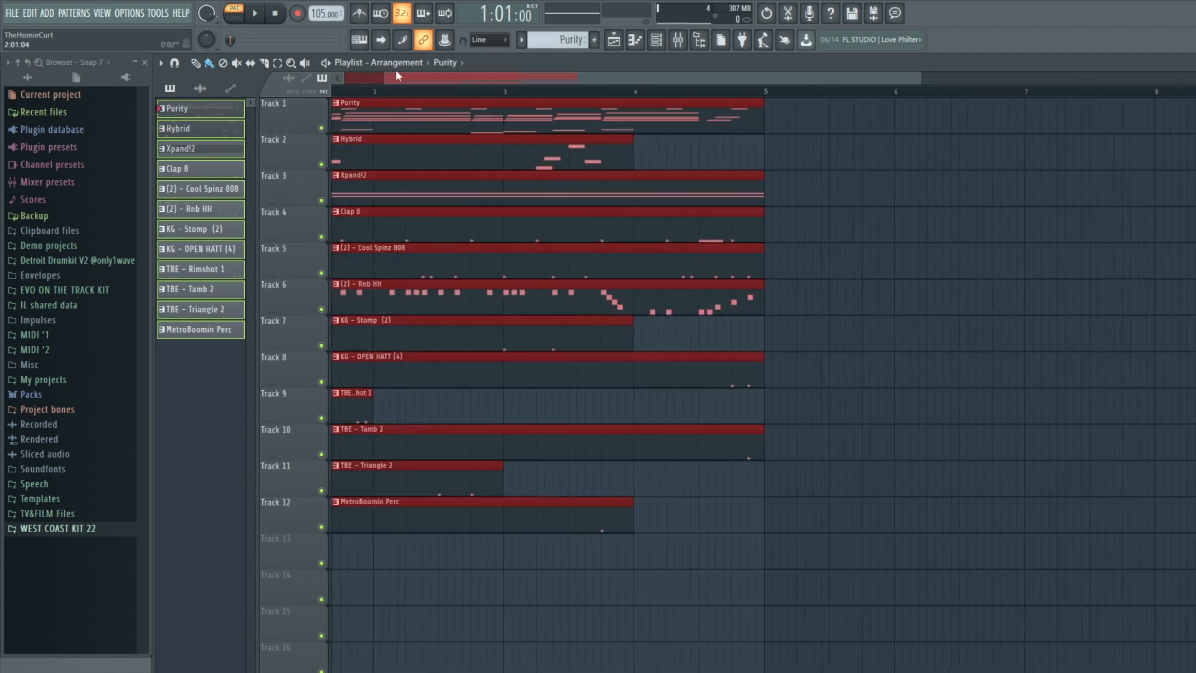
{"action": "left_click_drag", "start_coordinate": [394, 76], "coordinate": [332, 84]}
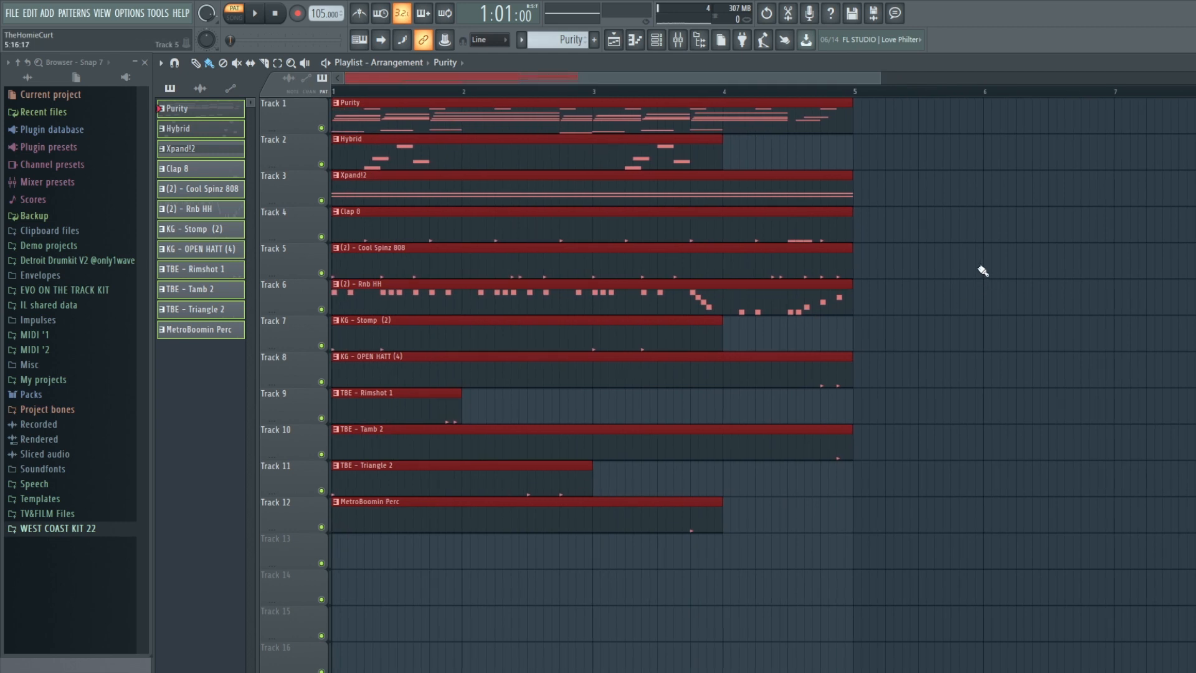
Select all drum and percussion clips on tracks 4 to 12 and move them to bar 13.
{"action": "left_click_drag", "start_coordinate": [948, 267], "coordinate": [810, 289]}
{"action": "left_click_drag", "start_coordinate": [860, 225], "coordinate": [316, 577]}
{"action": "scroll", "coordinate": [698, 97], "scroll_direction": "down", "scroll_amount": 4}
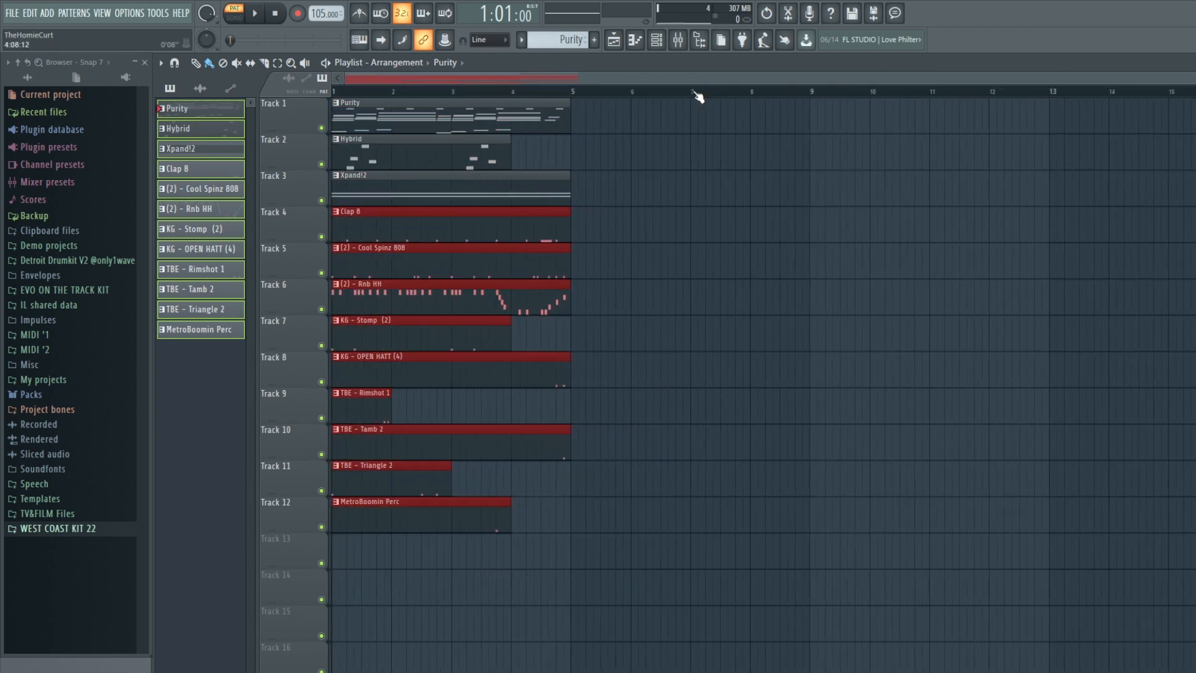
{"action": "left_click_drag", "start_coordinate": [497, 266], "coordinate": [1132, 206]}
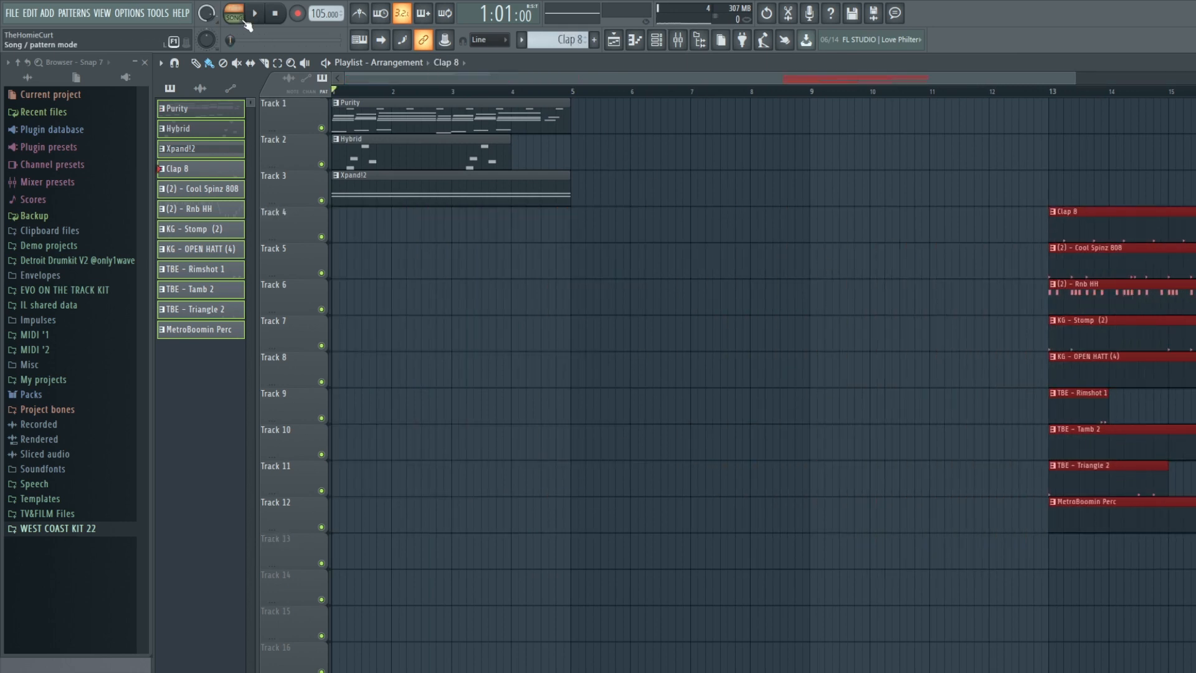
In song mode, move the Hybrid clip to bar 9 and the Clap 8, Cool Spinz 808 and Rnb HH clips to bar 1.
{"action": "key", "text": "space"}
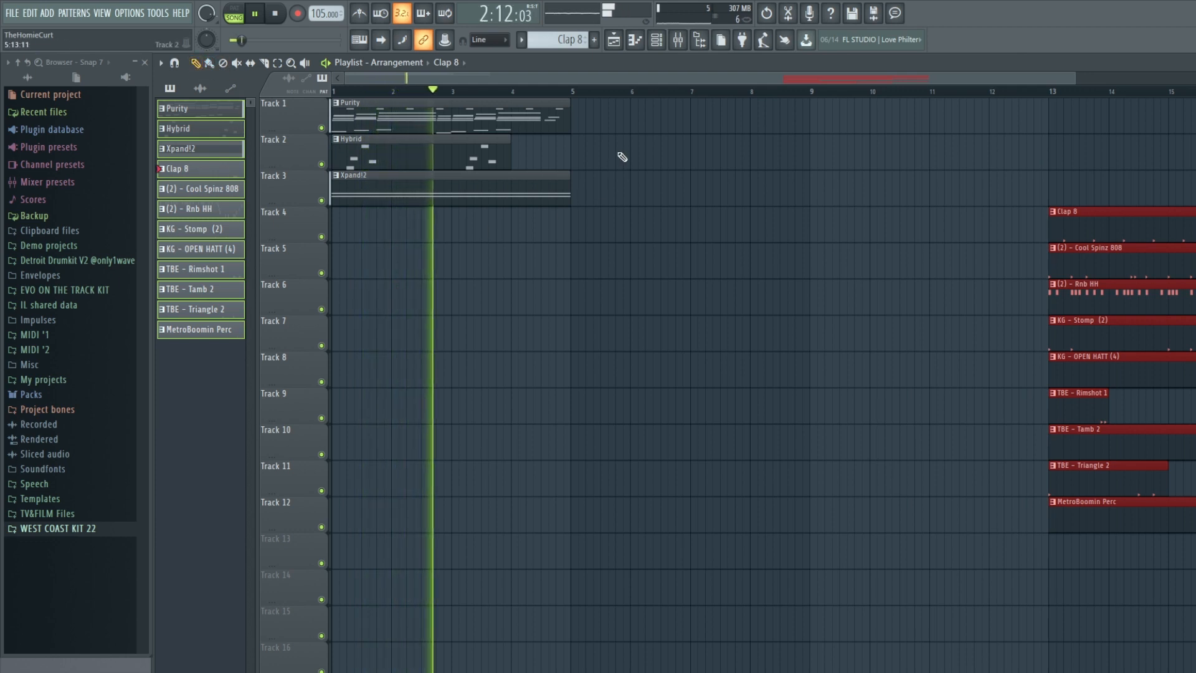
{"action": "key", "text": "space"}
{"action": "left_click_drag", "start_coordinate": [437, 153], "coordinate": [916, 147]}
{"action": "left_click_drag", "start_coordinate": [1128, 173], "coordinate": [1077, 308]}
{"action": "left_click_drag", "start_coordinate": [1097, 229], "coordinate": [356, 225]}
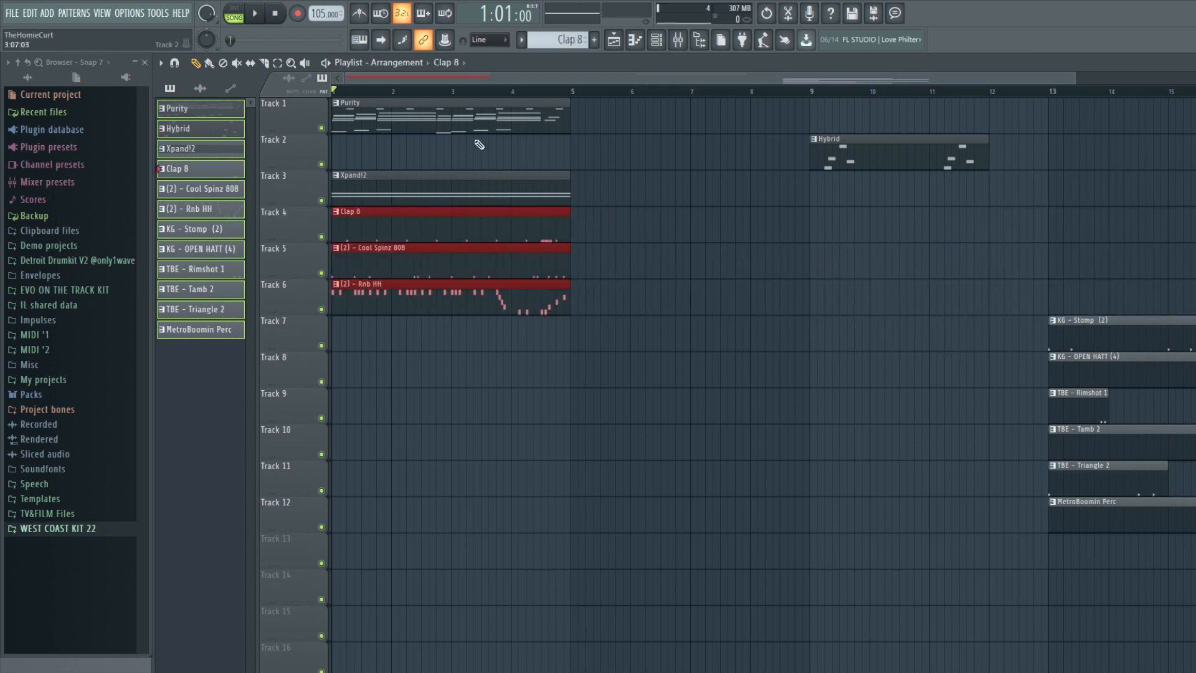
Duplicate the Purity and Xpand!2 clips three times to continue from bar 5, and play the arrangement.
{"action": "left_click_drag", "start_coordinate": [583, 99], "coordinate": [495, 173]}
{"action": "key", "text": "ctrl+b"}
{"action": "key", "text": "ctrl+b"}
{"action": "key", "text": "ctrl+b"}
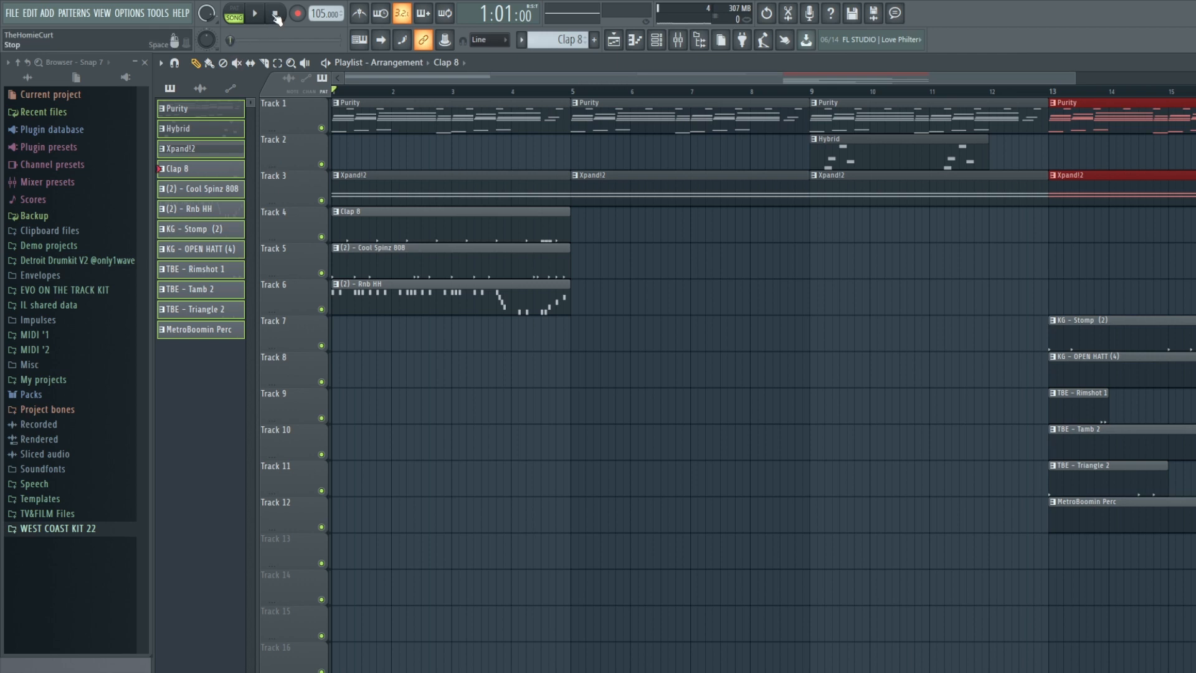
{"action": "key", "text": "space"}
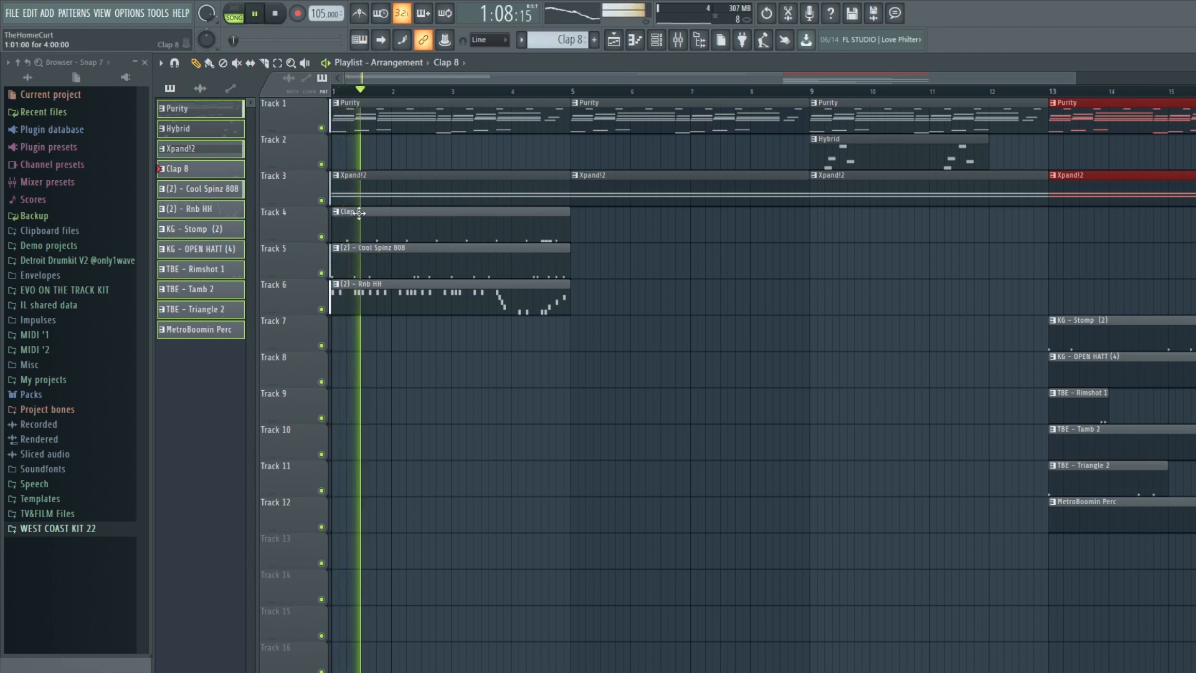
Try the opening without the Clap 8, Cool Spinz 808 and Rnb HH clips, return them to bar 1 on tracks 4 to 6, and audition.
{"action": "key", "text": "space"}
{"action": "left_click_drag", "start_coordinate": [436, 335], "coordinate": [803, 257]}
{"action": "key", "text": "space"}
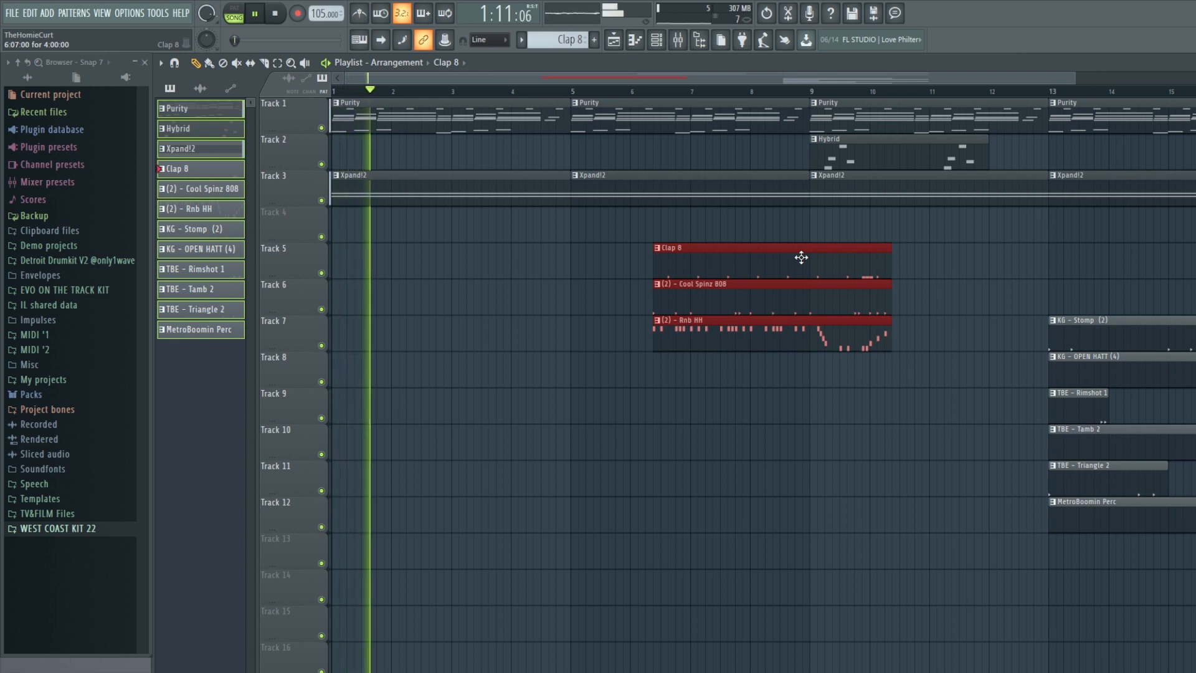
{"action": "key", "text": "space"}
{"action": "left_click_drag", "start_coordinate": [801, 258], "coordinate": [453, 270]}
{"action": "left_click_drag", "start_coordinate": [419, 231], "coordinate": [411, 194]}
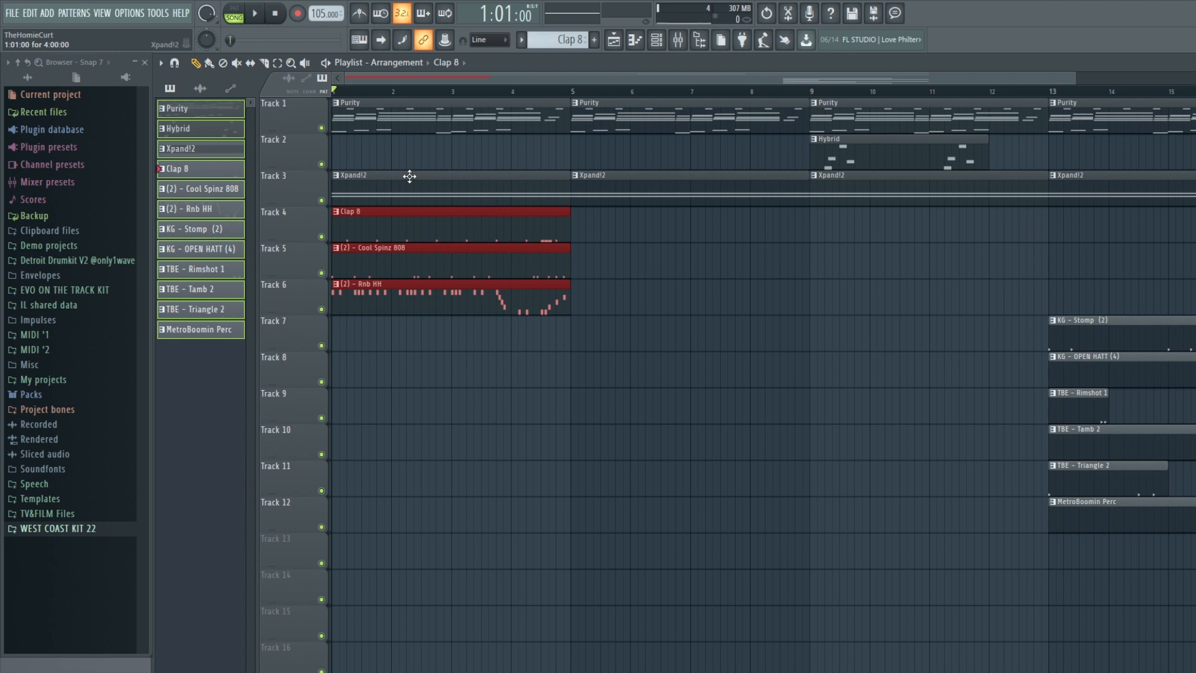
{"action": "key", "text": "space"}
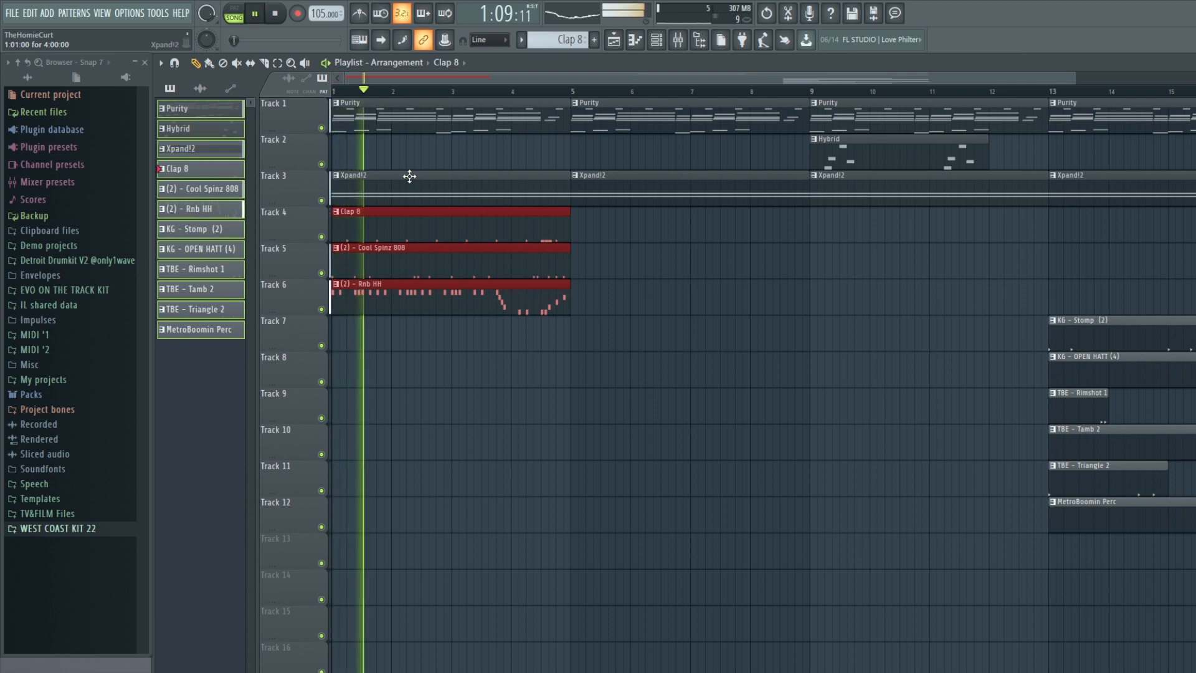
{"action": "key", "text": "space"}
{"action": "left_click", "coordinate": [568, 361]}
{"action": "right_click", "coordinate": [569, 361]}
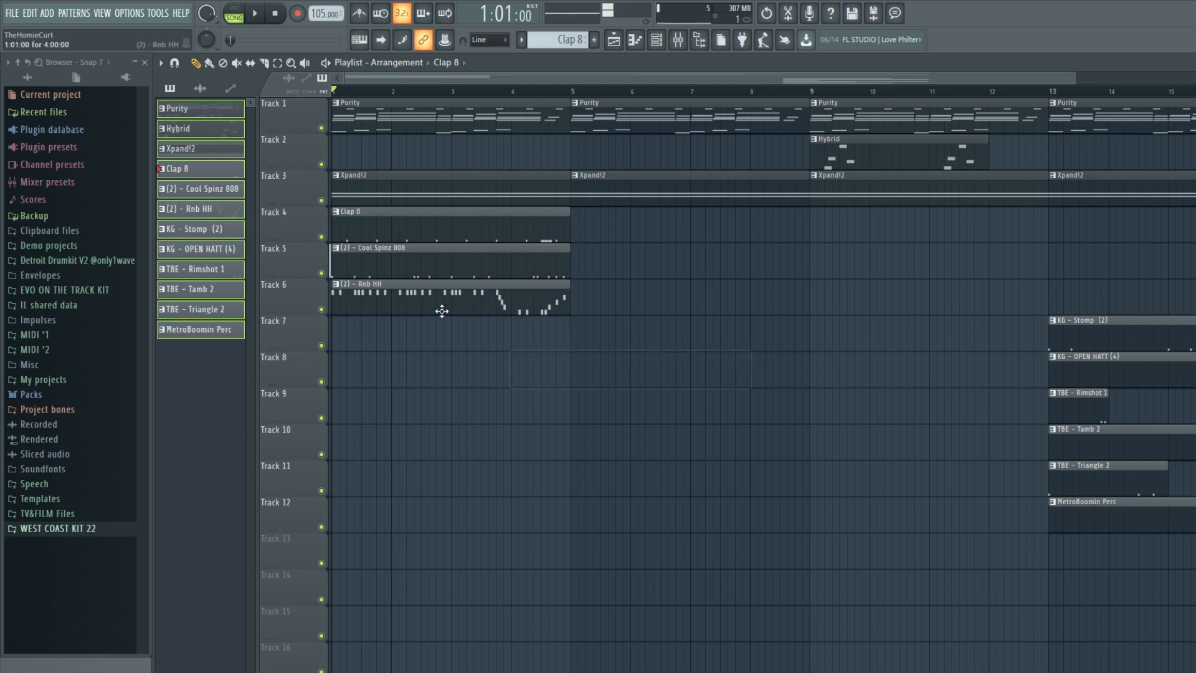
Move the KG - Stomp (2) and KG - OPEN HATT (4) clips to bar 1 on tracks 7 and 8, and play the arrangement.
{"action": "left_click_drag", "start_coordinate": [1120, 315], "coordinate": [349, 334]}
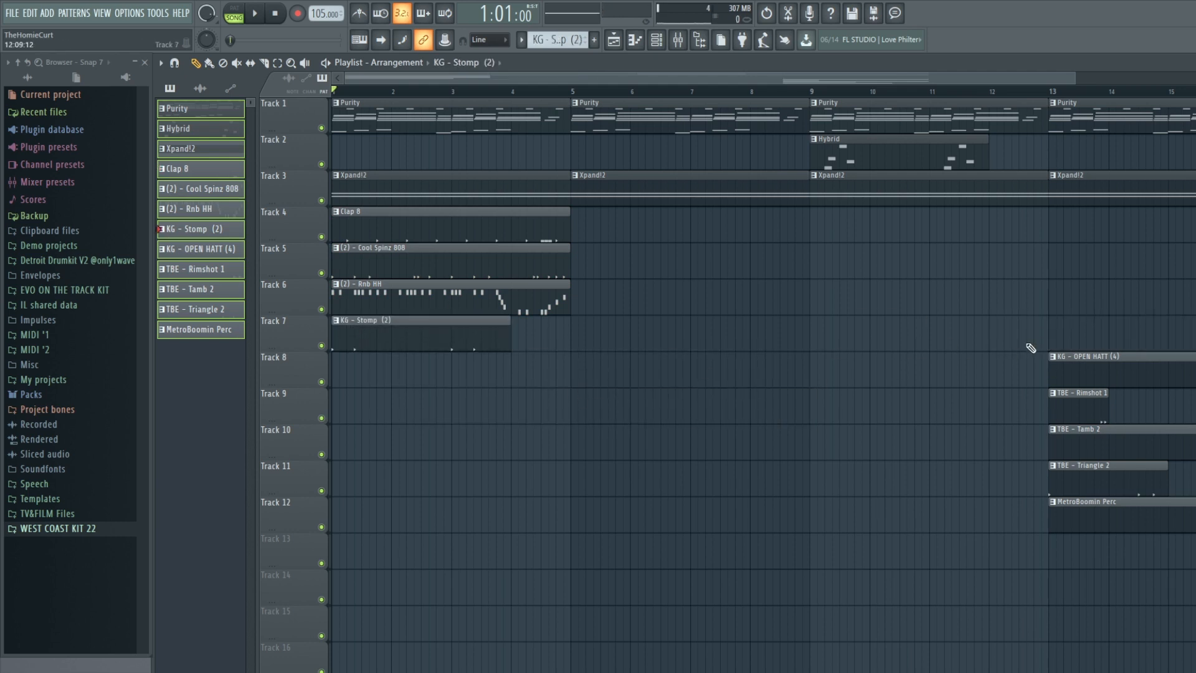
{"action": "left_click_drag", "start_coordinate": [1031, 348], "coordinate": [324, 358]}
{"action": "key", "text": "space"}
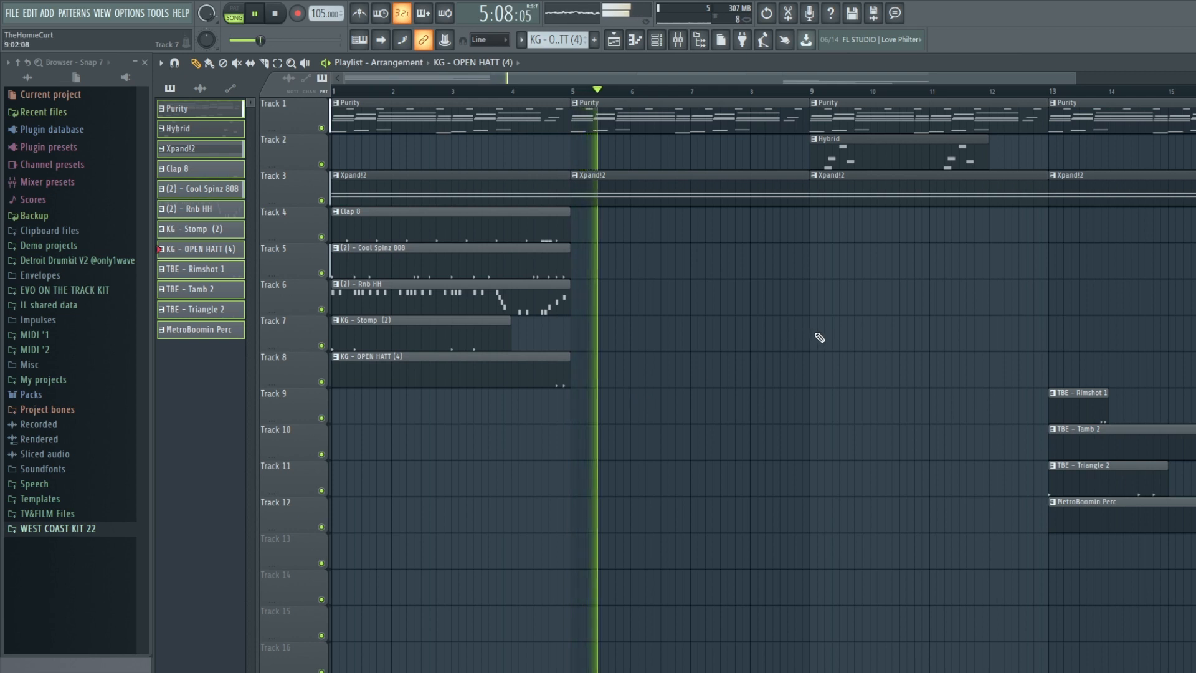
{"action": "key", "text": "space"}
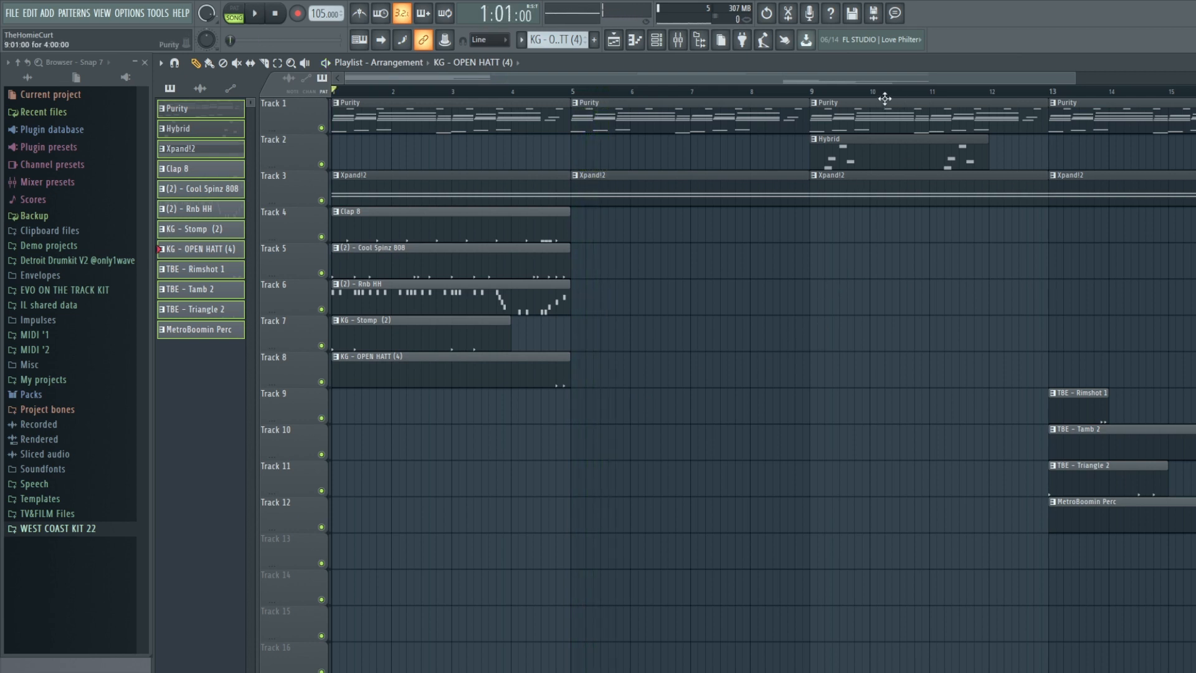
Move the clips on tracks 9 to 12 to bar 17, and copy the bar 1 clips on tracks 4 to 8 to bar 9.
{"action": "scroll", "coordinate": [892, 104], "scroll_direction": "down", "scroll_amount": 3}
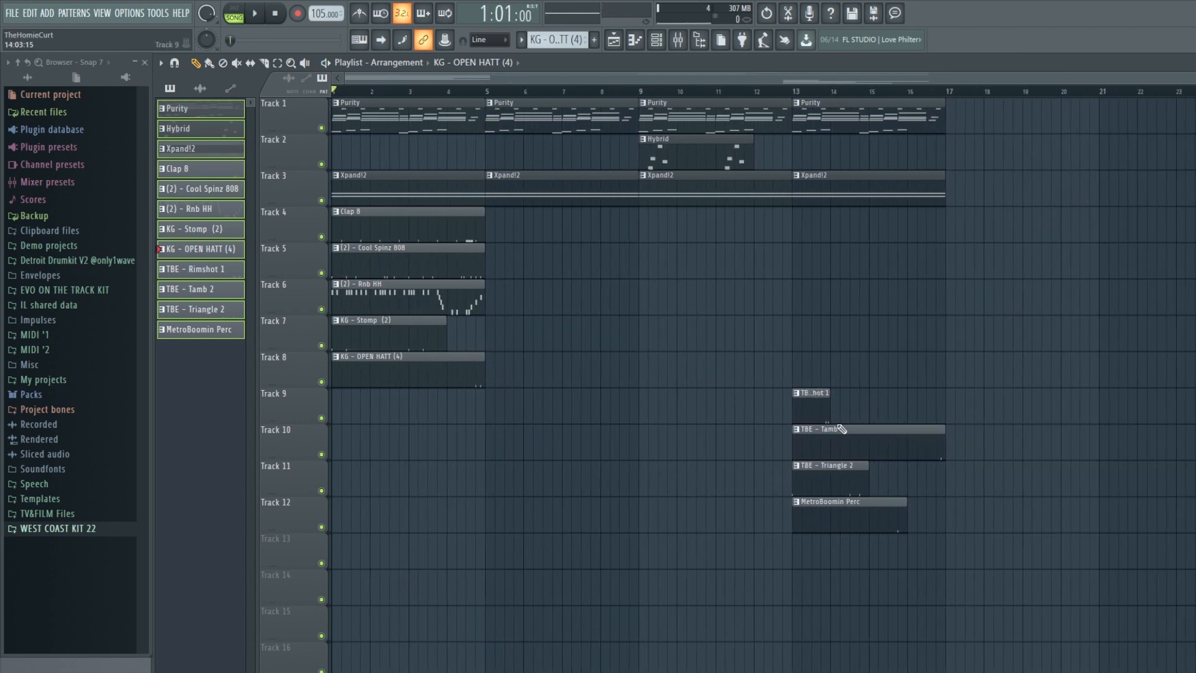
{"action": "left_click_drag", "start_coordinate": [803, 556], "coordinate": [960, 423]}
{"action": "left_click_drag", "start_coordinate": [437, 425], "coordinate": [729, 232]}
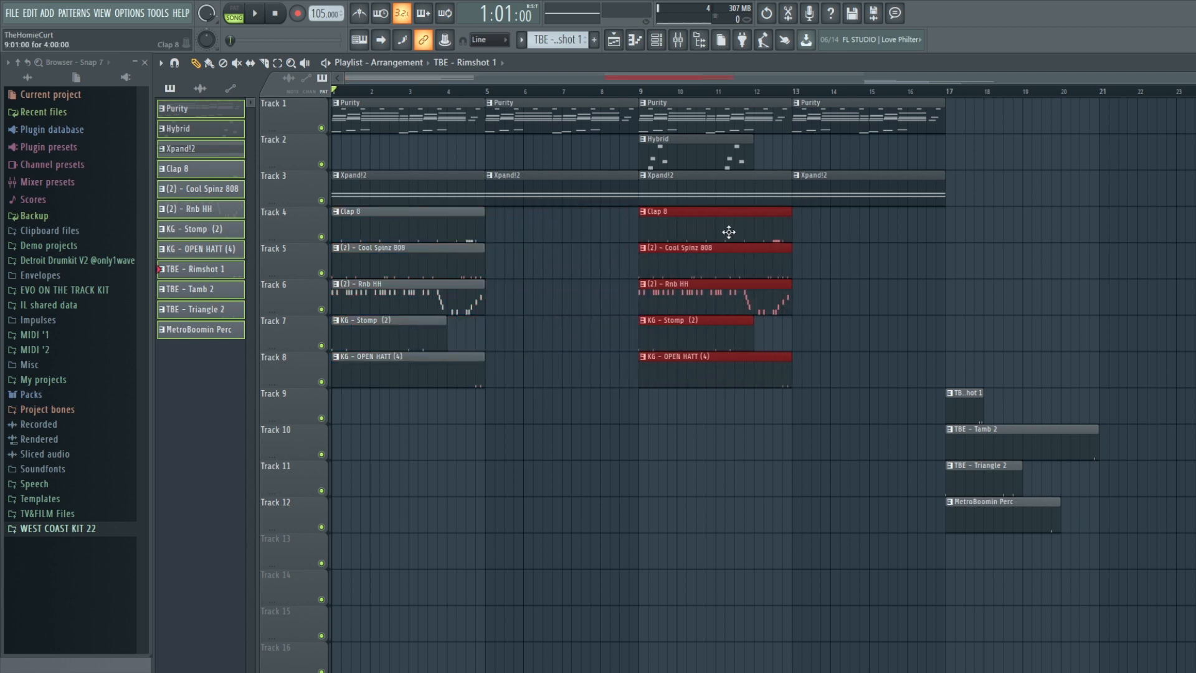
{"action": "left_click", "coordinate": [698, 426]}
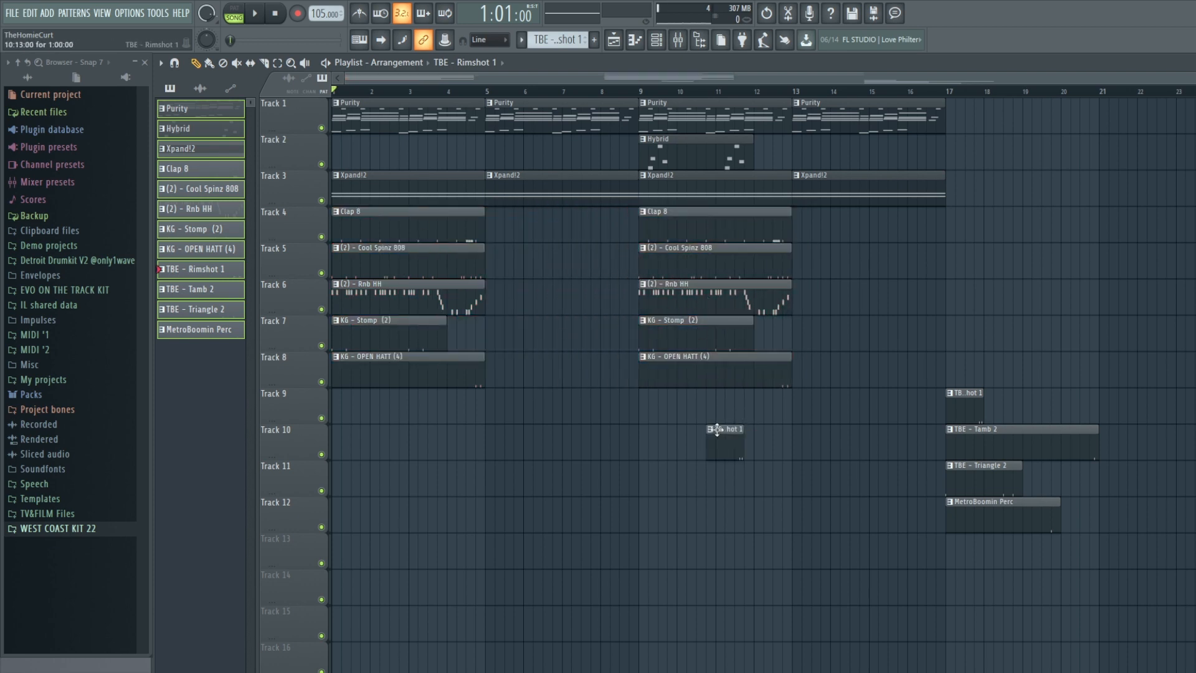
Move the bar 9 Rnb HH clip to bar 17 on track 8, and shift the bar 9 Stomp and OPEN HATT clips up one track.
{"action": "left_click_drag", "start_coordinate": [686, 303], "coordinate": [989, 373]}
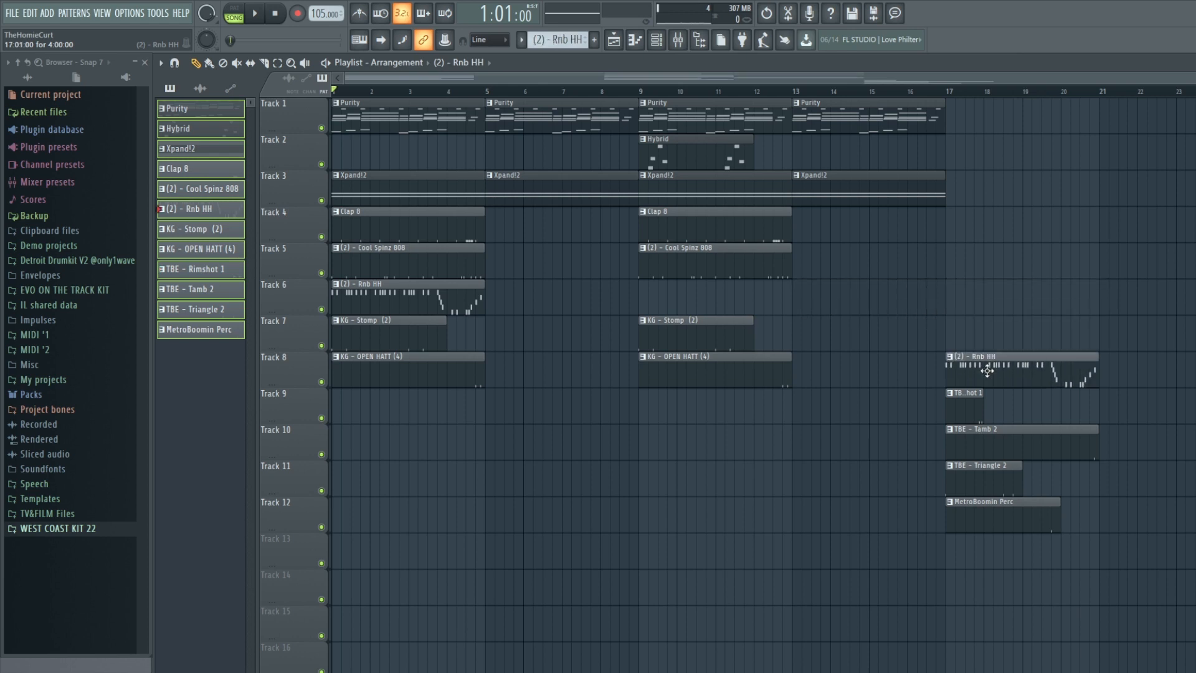
{"action": "left_click_drag", "start_coordinate": [710, 421], "coordinate": [746, 351]}
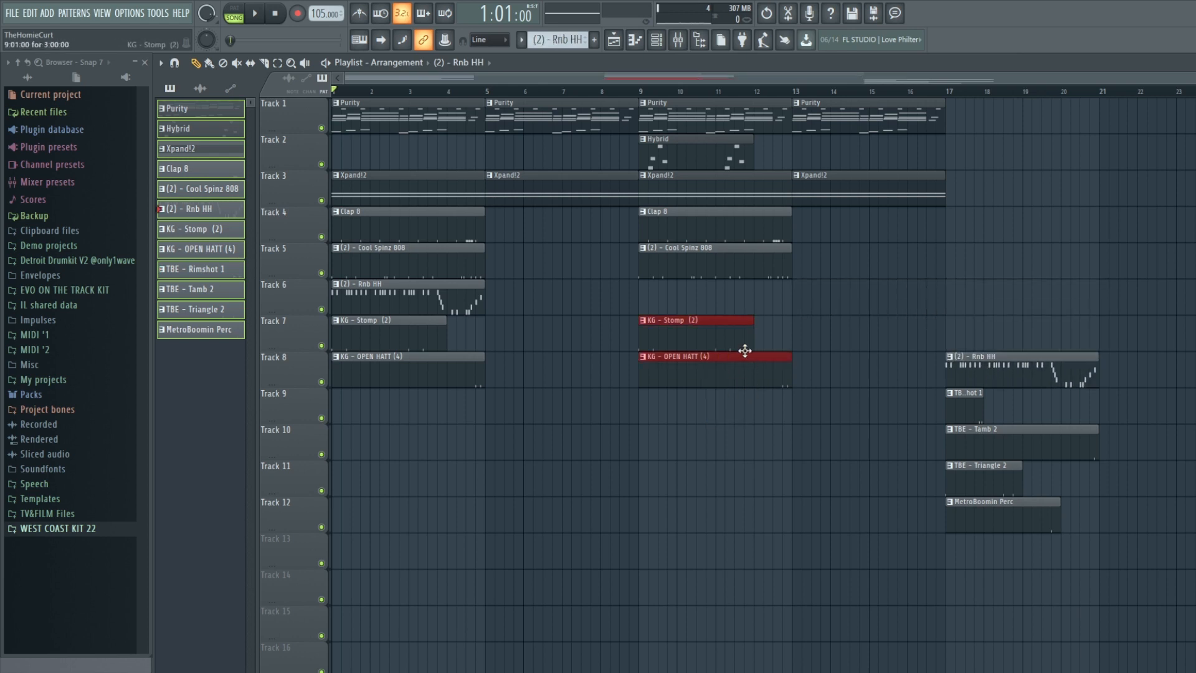
{"action": "key", "text": "shift+Up"}
Duplicate the four bar 9 drum clips to bar 13, and add a TBE - Tamb 2 clip at bar 13 on track 8.
{"action": "left_click_drag", "start_coordinate": [698, 397], "coordinate": [746, 234]}
{"action": "key", "text": "ctrl+b"}
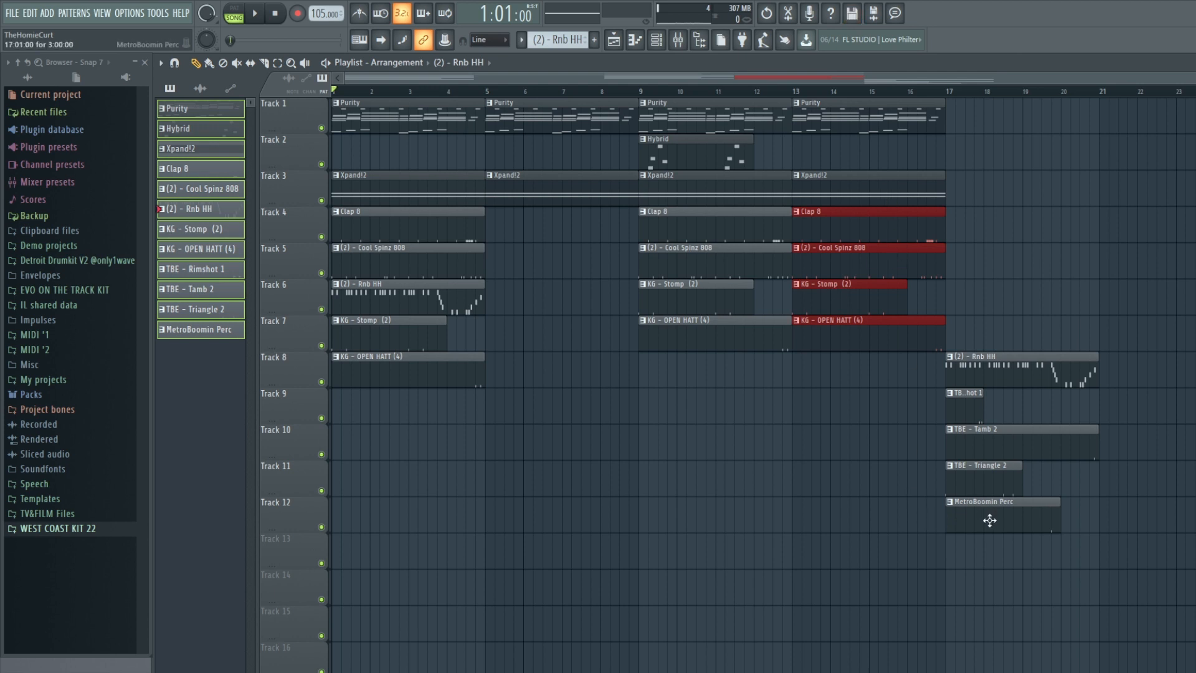
{"action": "left_click", "coordinate": [1036, 441]}
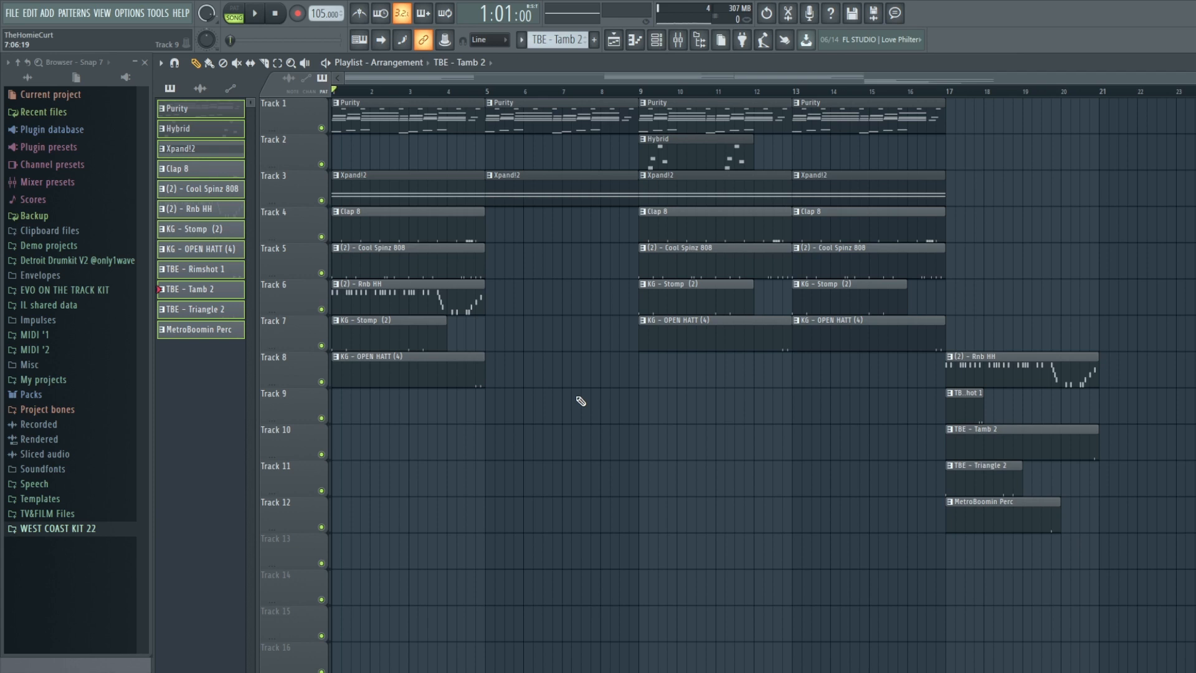
{"action": "left_click_drag", "start_coordinate": [802, 439], "coordinate": [843, 356]}
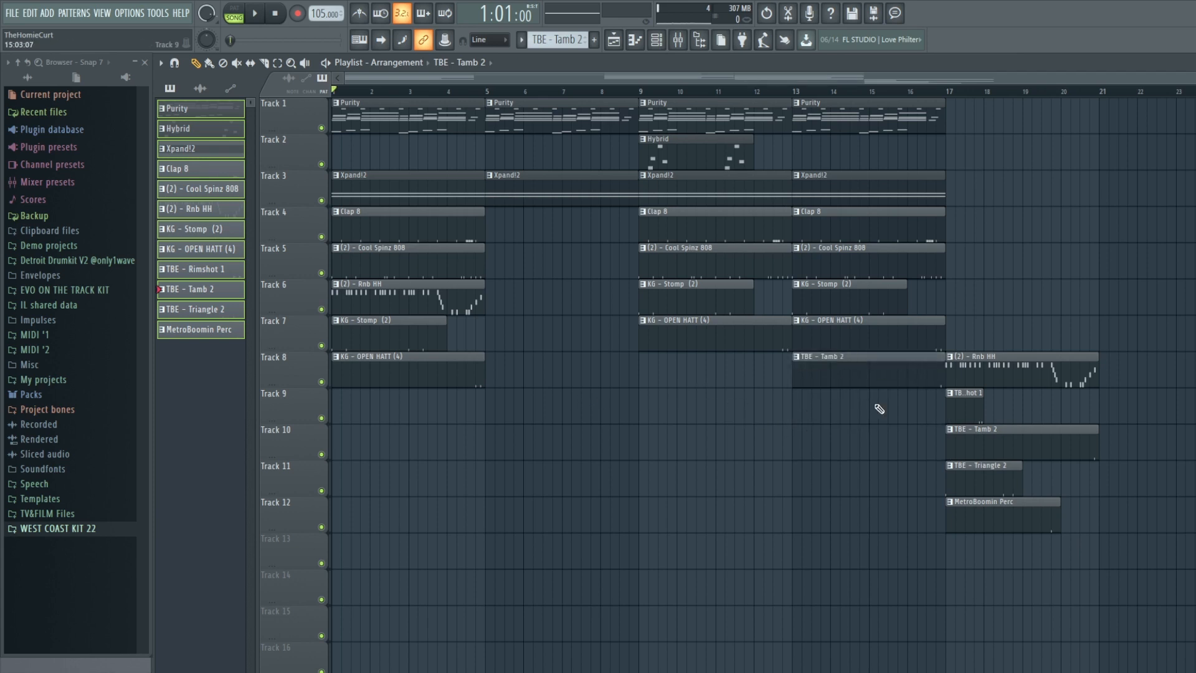
Move the Rnb HH and percussion clips at bar 17 on tracks 8 to 12 to bar 21.
{"action": "left_click_drag", "start_coordinate": [984, 71], "coordinate": [1024, 80]}
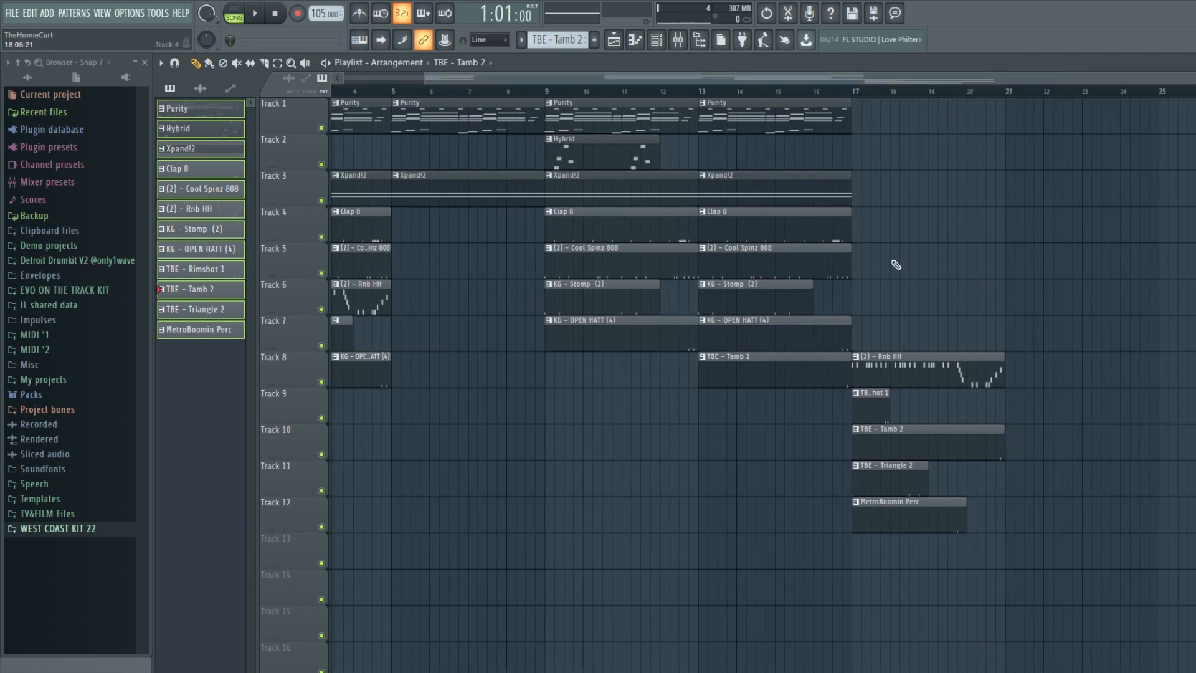
{"action": "left_click_drag", "start_coordinate": [914, 280], "coordinate": [882, 602]}
{"action": "left_click_drag", "start_coordinate": [873, 361], "coordinate": [1028, 367]}
Set the playback position to bar 9 and audition the arrangement.
{"action": "scroll", "coordinate": [605, 88], "scroll_direction": "left", "scroll_amount": 3}
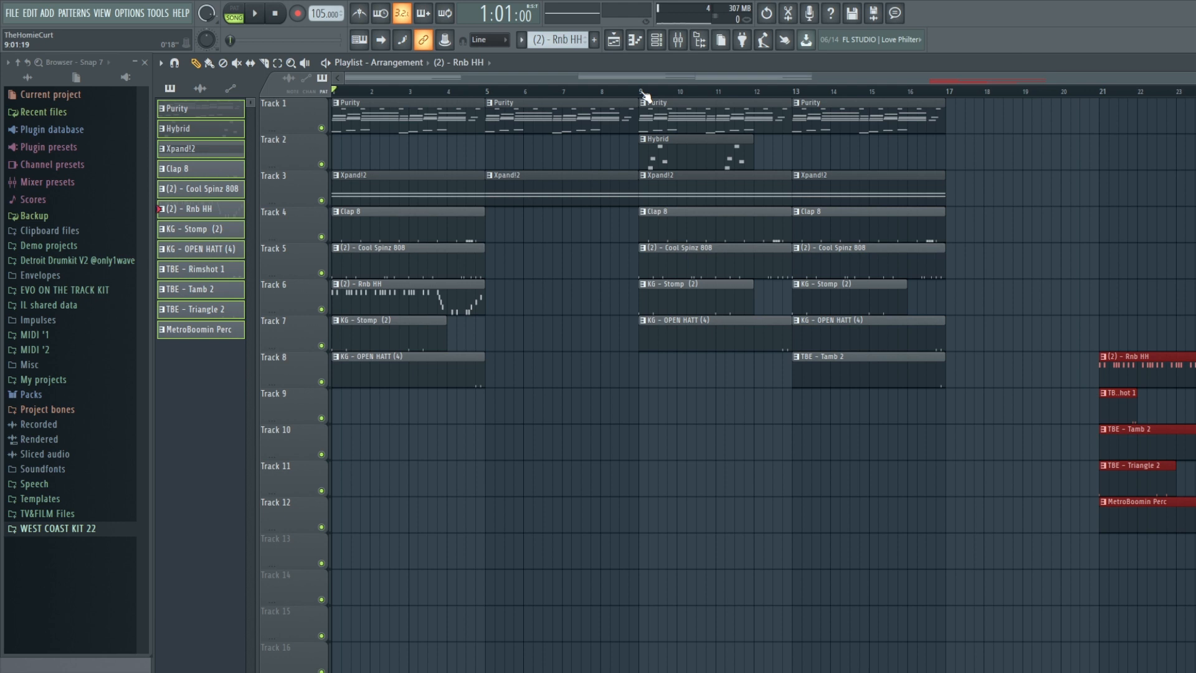
{"action": "key", "text": "space"}
{"action": "left_click", "coordinate": [643, 95]}
{"action": "key", "text": "space"}
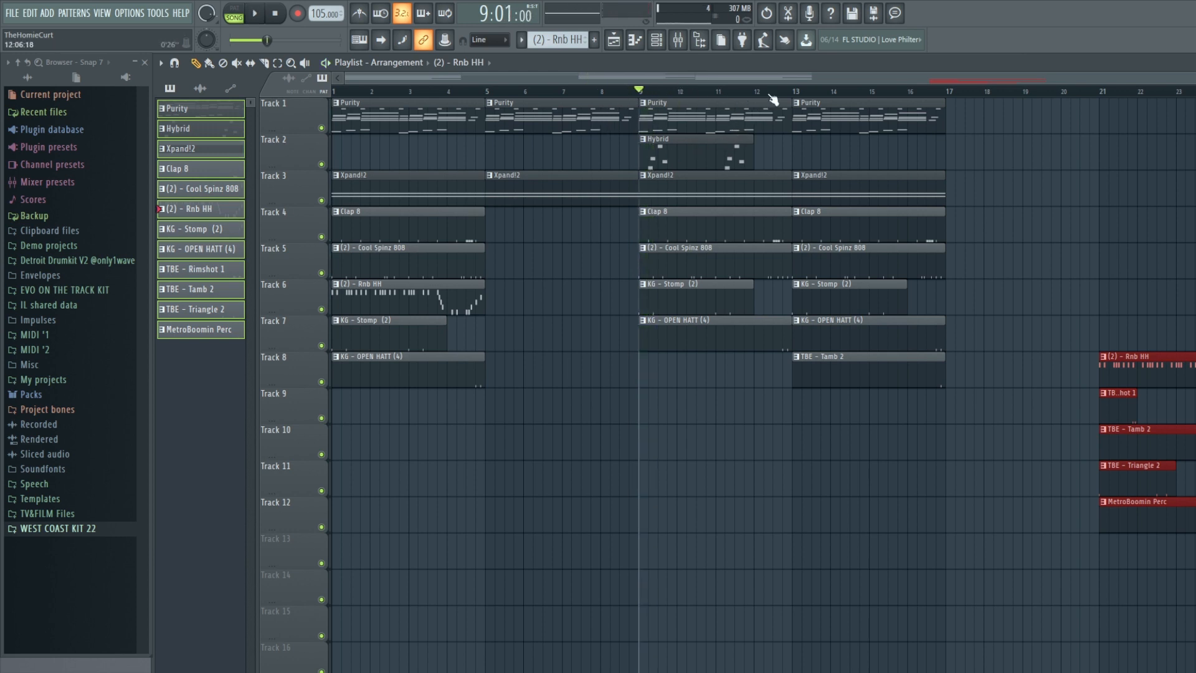
Move the five Rnb HH and percussion clips at bar 21 down four tracks to tracks 12 to 16.
{"action": "scroll", "coordinate": [773, 99], "scroll_direction": "down", "scroll_amount": 2}
{"action": "scroll", "coordinate": [884, 81], "scroll_direction": "right", "scroll_amount": 2}
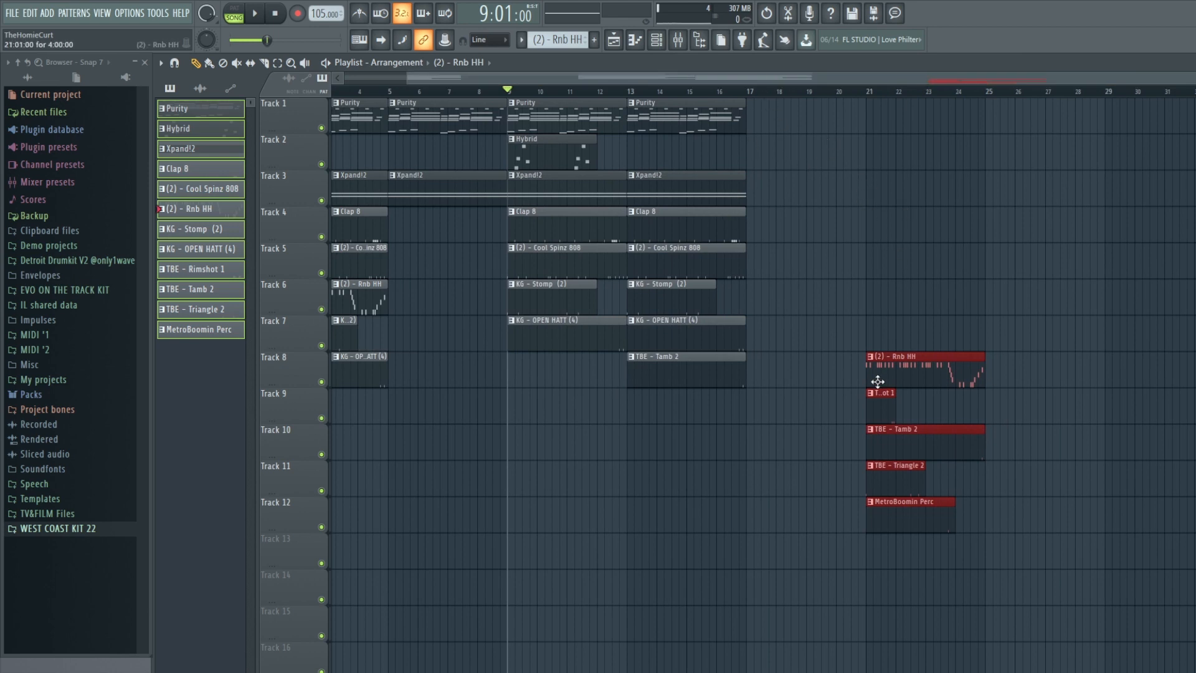
{"action": "key", "text": "shift+Down"}
{"action": "key", "text": "shift+Down"}
{"action": "key", "text": "shift+Down"}
{"action": "key", "text": "shift+Down"}
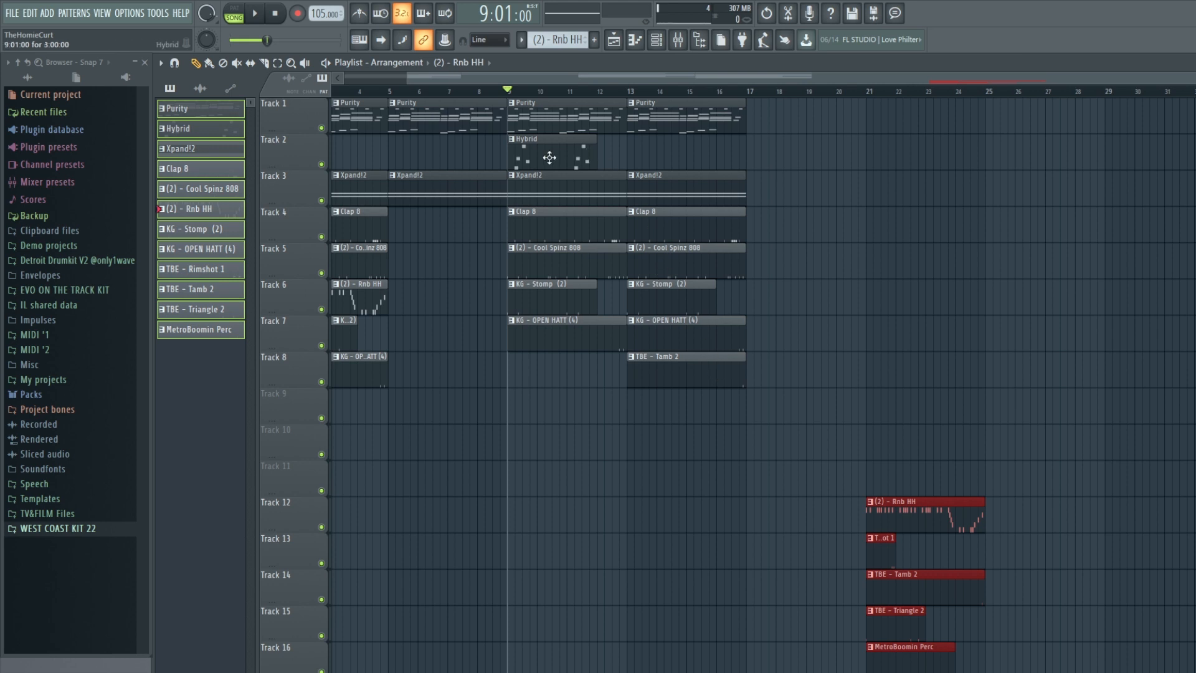
Copy the Hybrid clip to bar 13, and duplicate the bar 13 Purity, Hybrid and Xpand!2 clips to bar 17.
{"action": "left_click_drag", "start_coordinate": [549, 157], "coordinate": [668, 157]}
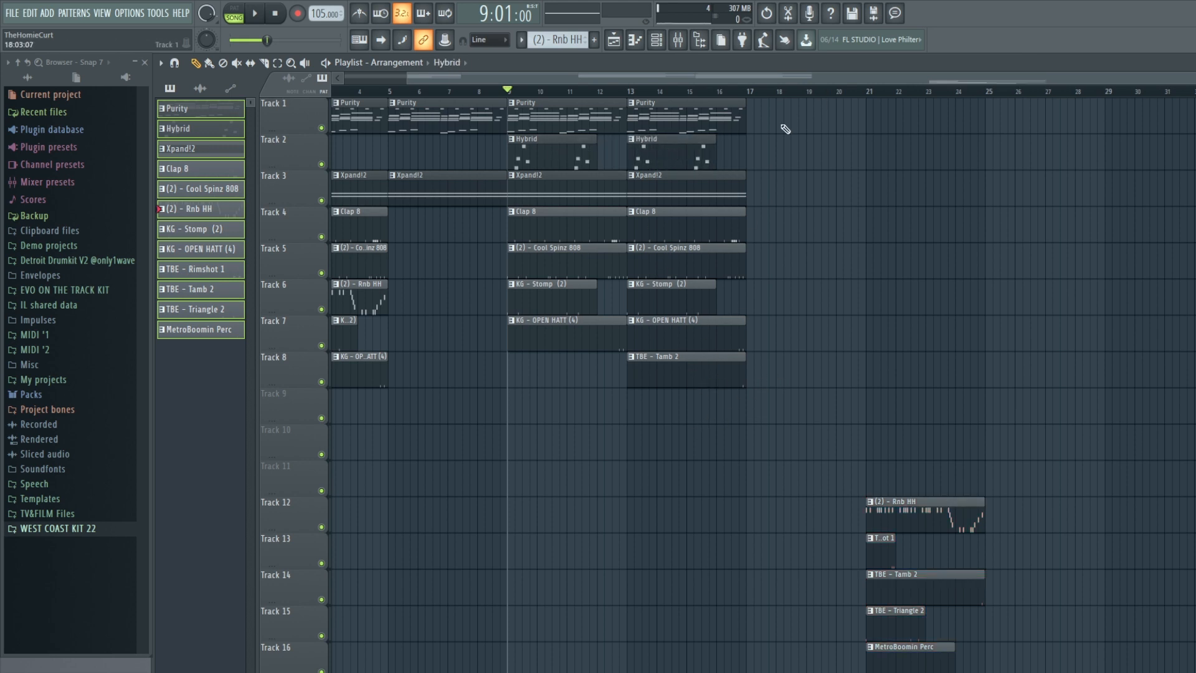
{"action": "left_click_drag", "start_coordinate": [750, 100], "coordinate": [677, 176]}
{"action": "key", "text": "ctrl+b"}
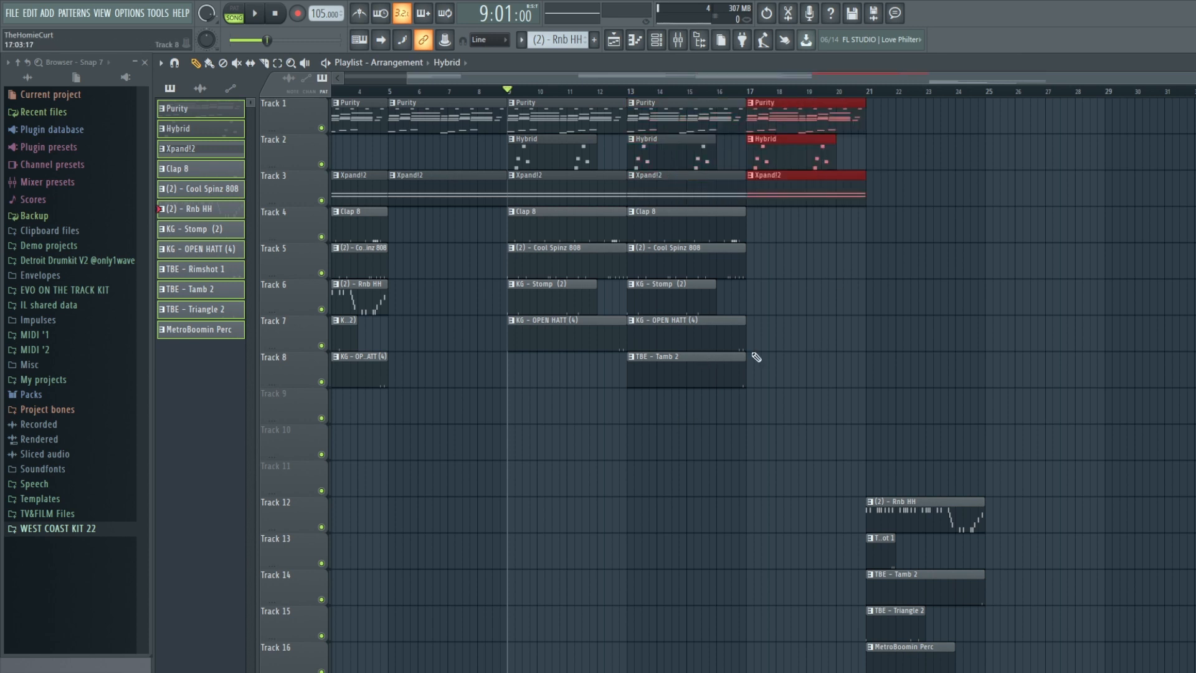
Copy the five bar 13 drum clips on tracks 4 to 8 to bar 21.
{"action": "left_click_drag", "start_coordinate": [897, 82], "coordinate": [975, 82]}
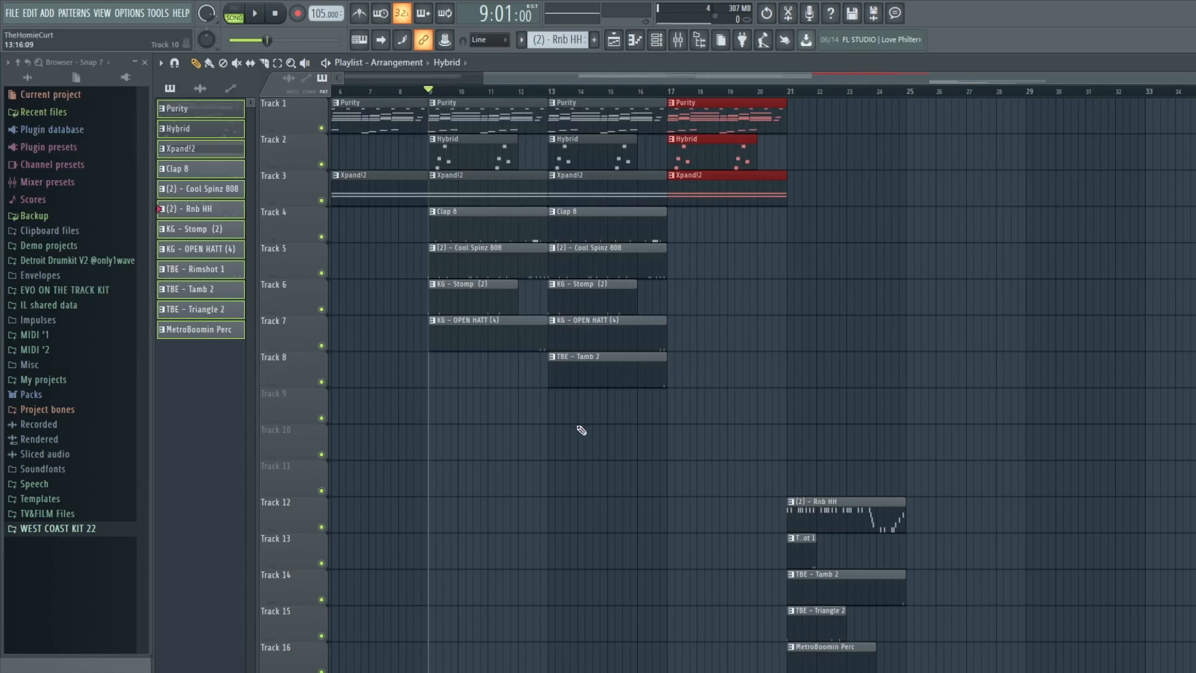
{"action": "left_click_drag", "start_coordinate": [581, 430], "coordinate": [667, 215]}
{"action": "left_click_drag", "start_coordinate": [593, 230], "coordinate": [829, 232]}
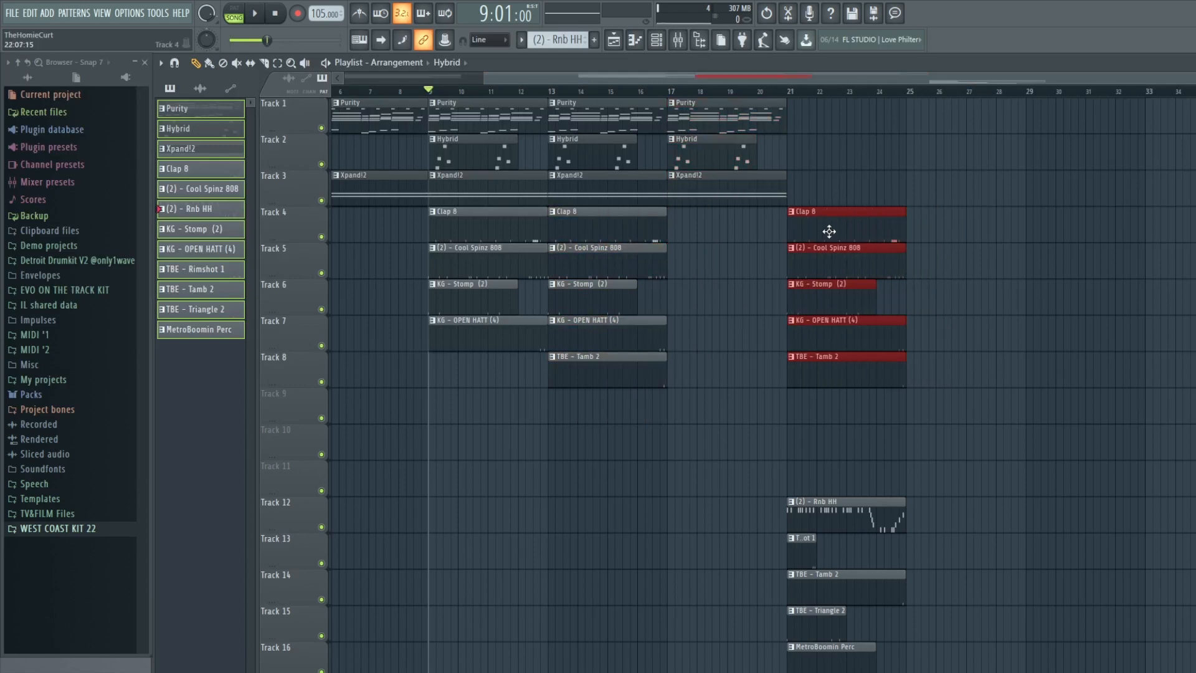
Move the Rnb HH and percussion clips on tracks 12 to 16 up three tracks to tracks 9 to 13.
{"action": "scroll", "coordinate": [948, 270], "scroll_direction": "down", "scroll_amount": 5}
{"action": "left_click_drag", "start_coordinate": [957, 314], "coordinate": [783, 471]}
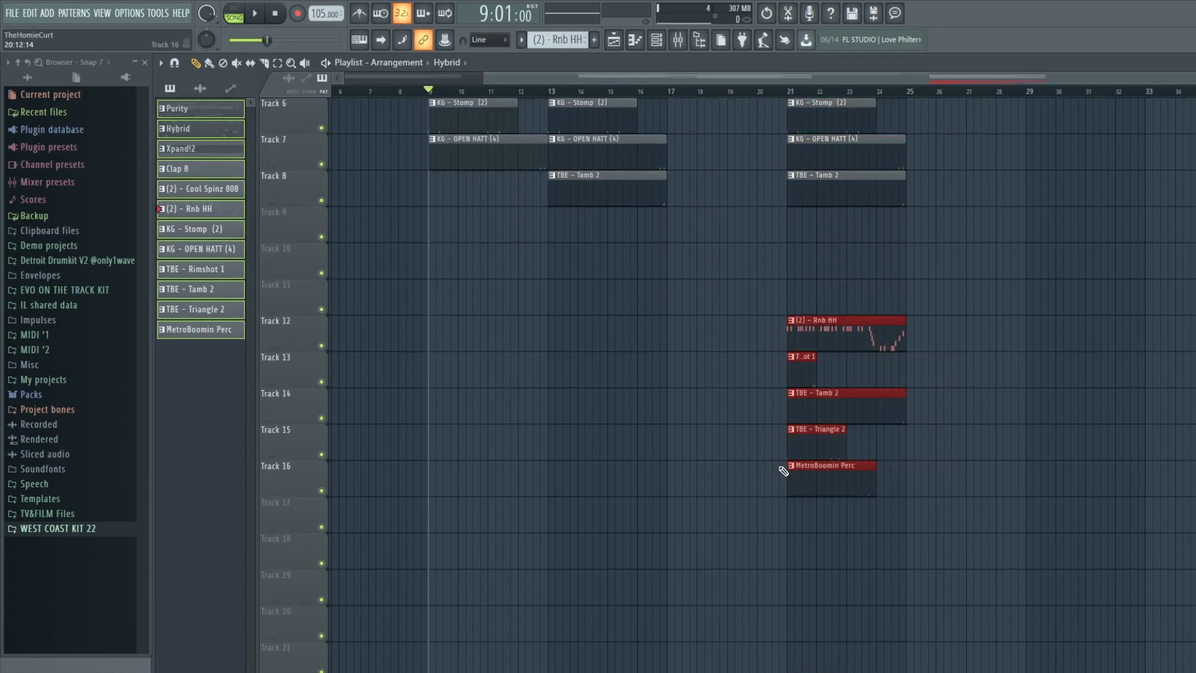
{"action": "key", "text": "shift+Up"}
{"action": "key", "text": "shift+Up"}
{"action": "key", "text": "shift+Up"}
{"action": "scroll", "coordinate": [985, 299], "scroll_direction": "up", "scroll_amount": 5}
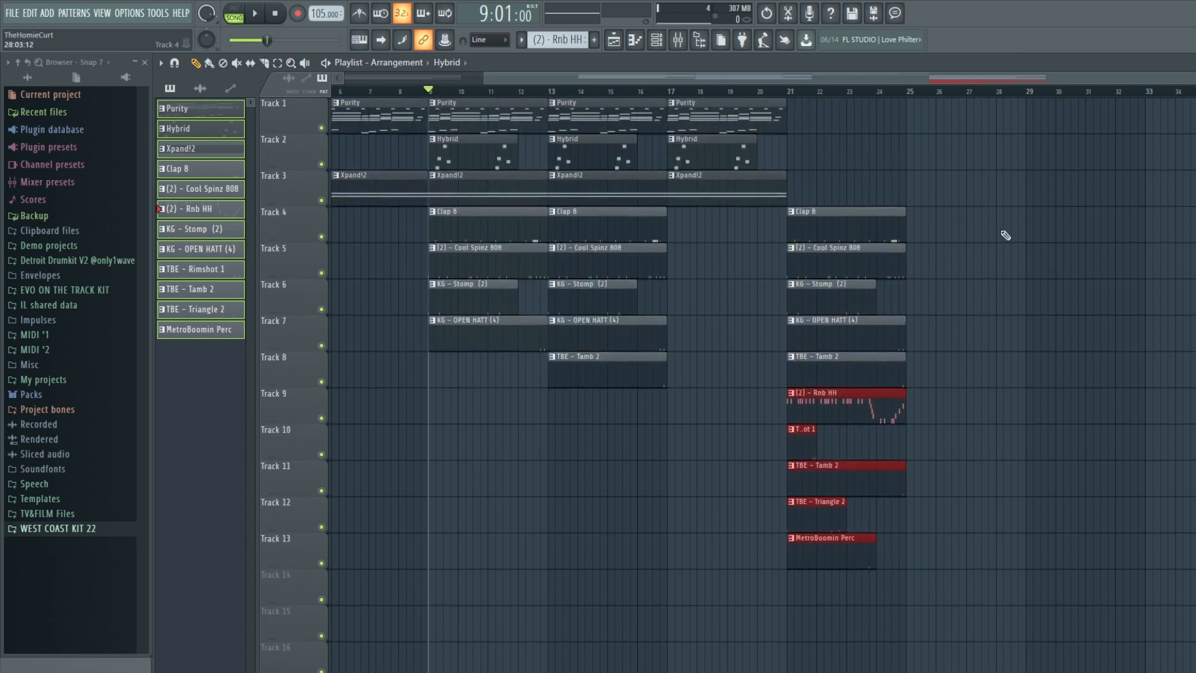
Duplicate the bar 17 Purity clip four times to continue from bar 21.
{"action": "left_click", "coordinate": [760, 112]}
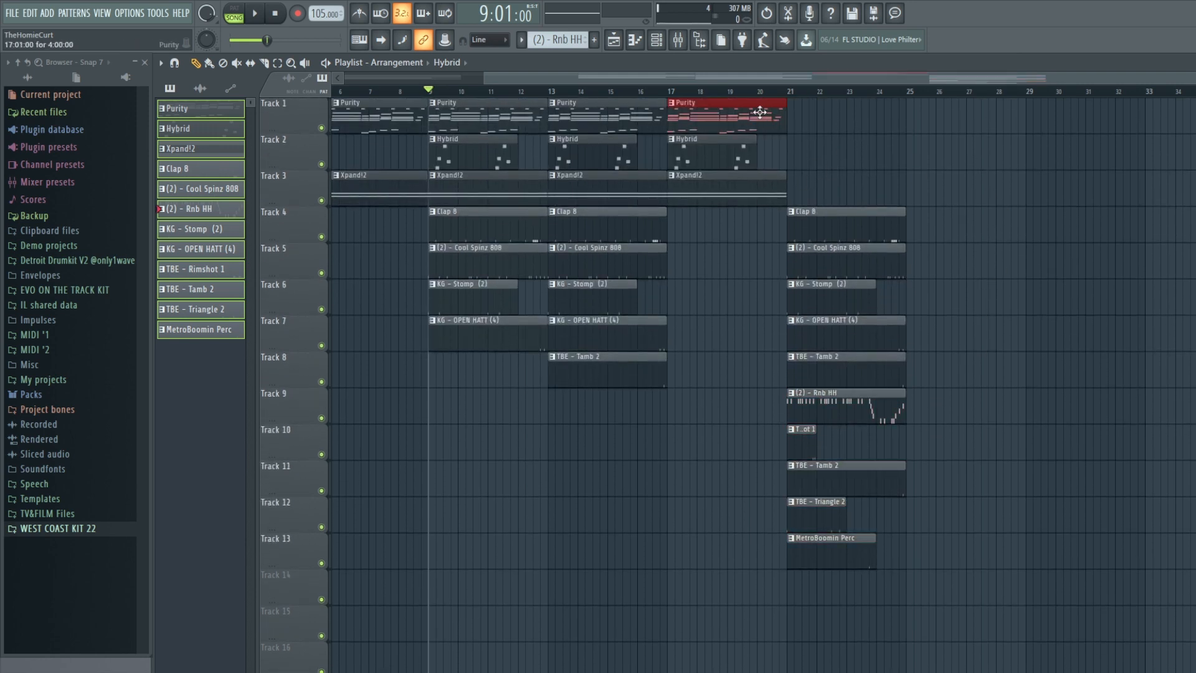
{"action": "key", "text": "ctrl+b"}
{"action": "key", "text": "ctrl+b"}
{"action": "key", "text": "ctrl+b"}
{"action": "key", "text": "ctrl+b"}
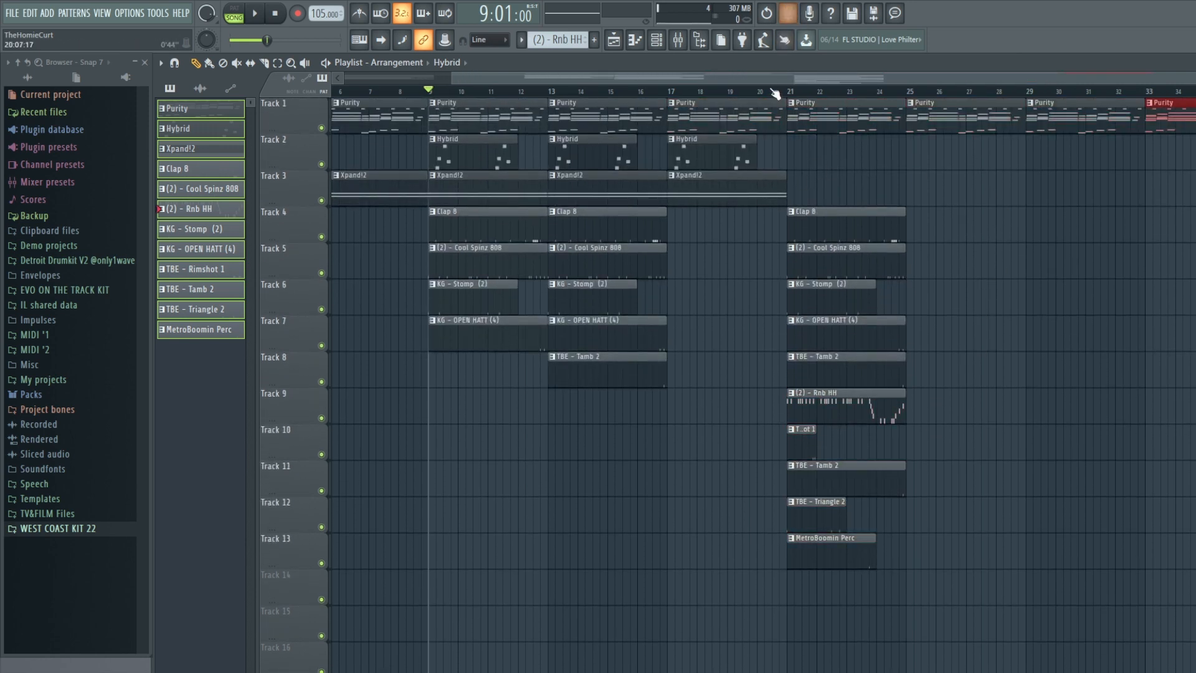
Duplicate all the bar 21 drum and percussion clips on tracks 4 to 13 three times to continue from bar 25.
{"action": "left_click_drag", "start_coordinate": [928, 171], "coordinate": [800, 588]}
{"action": "key", "text": "ctrl+b"}
{"action": "key", "text": "ctrl+b"}
{"action": "key", "text": "ctrl+b"}
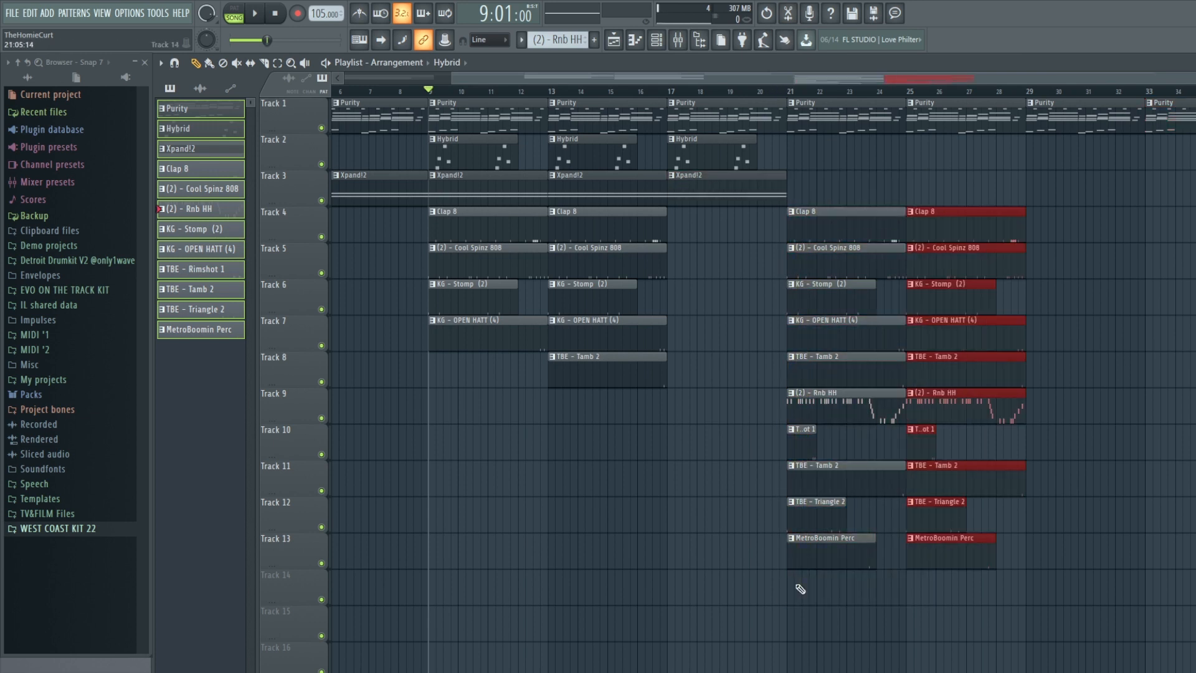
Play the arrangement from bar 9 and follow it into the full drum section at bar 21.
{"action": "key", "text": "space"}
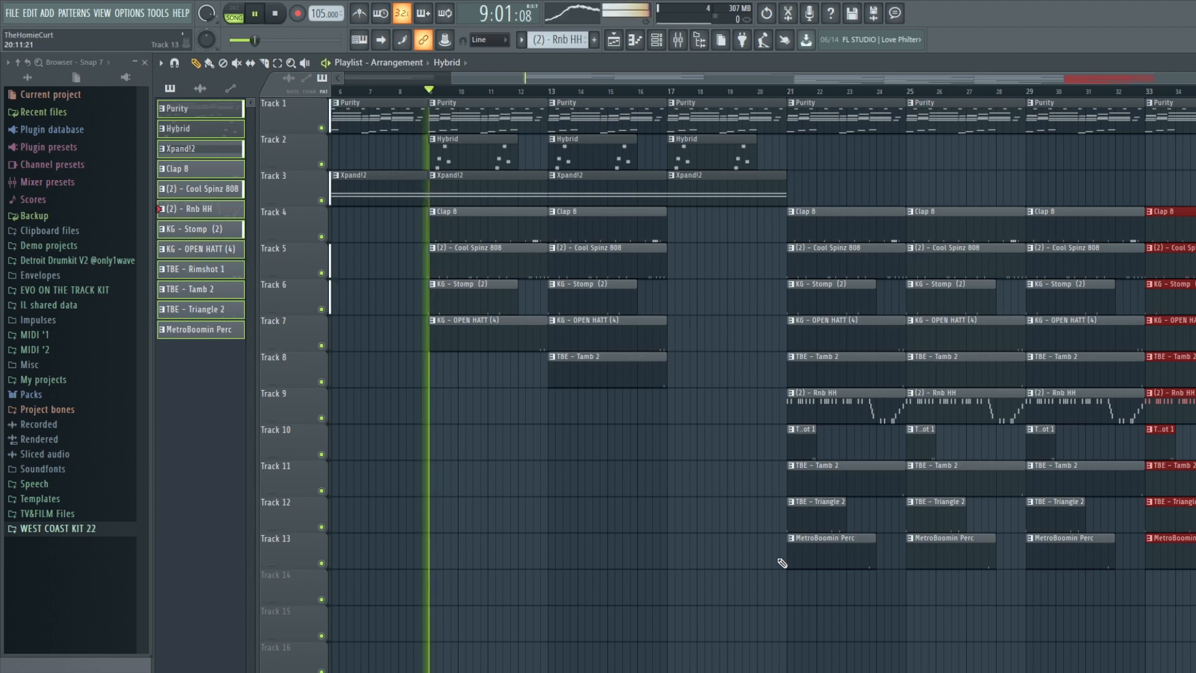
{"action": "scroll", "coordinate": [609, 78], "scroll_direction": "down", "scroll_amount": 3}
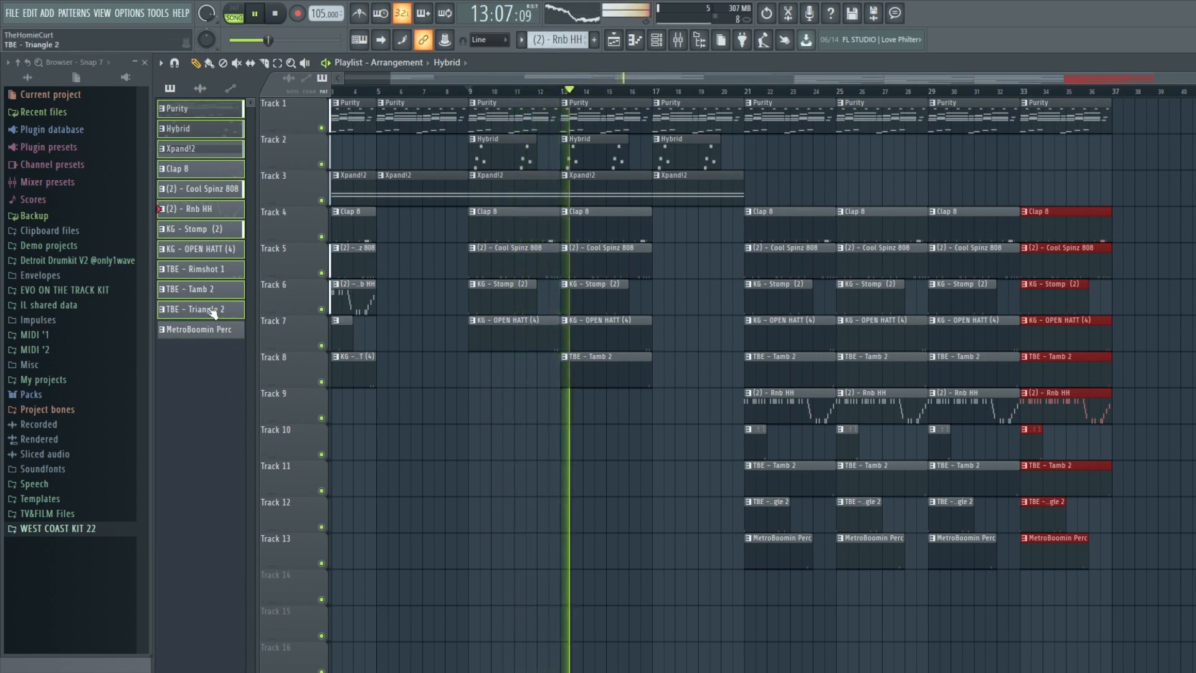
{"action": "left_click", "coordinate": [212, 249]}
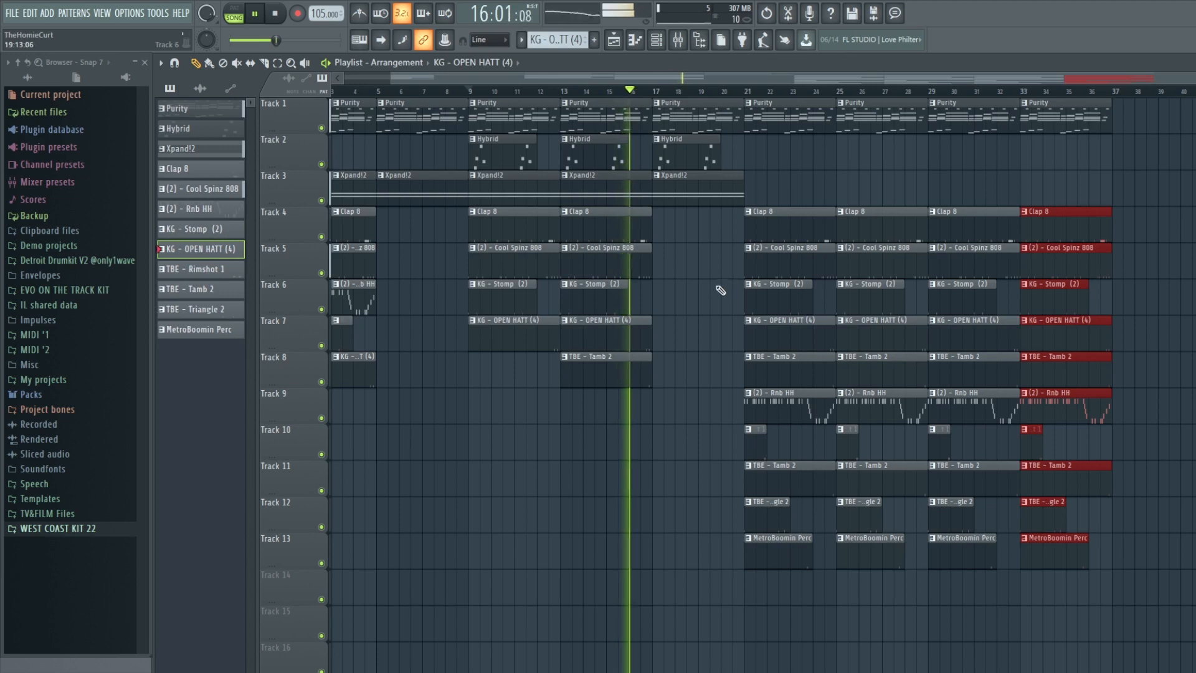
{"action": "scroll", "coordinate": [717, 93], "scroll_direction": "up", "scroll_amount": 3}
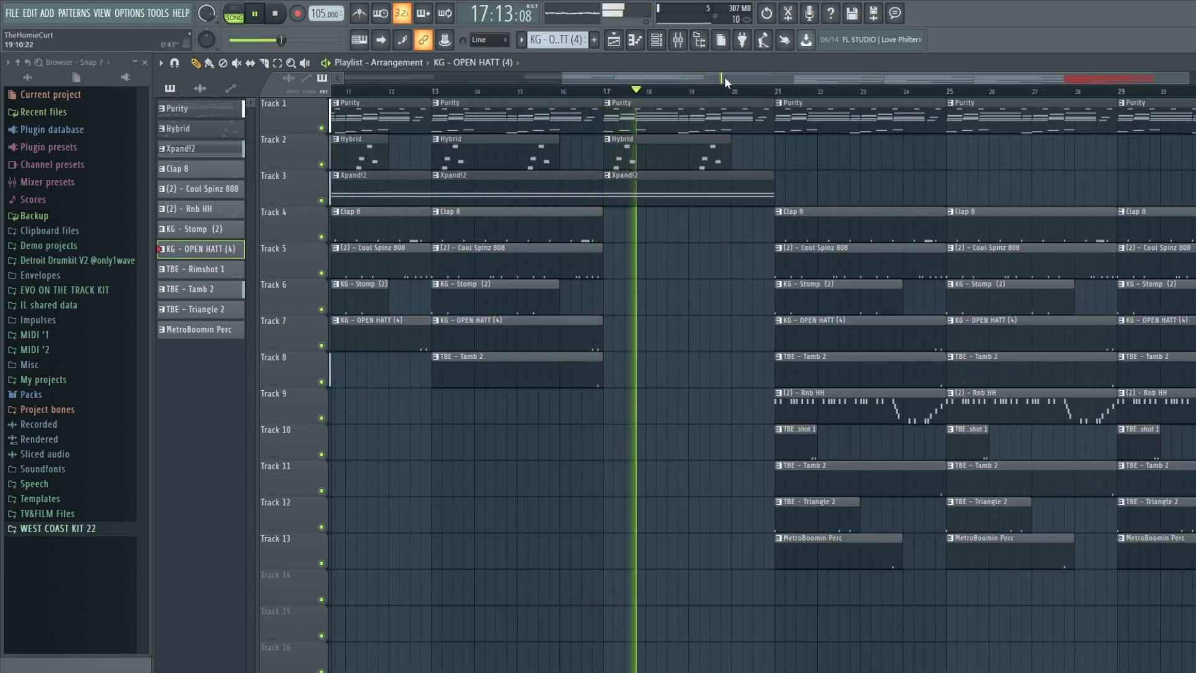
{"action": "left_click_drag", "start_coordinate": [763, 78], "coordinate": [802, 80]}
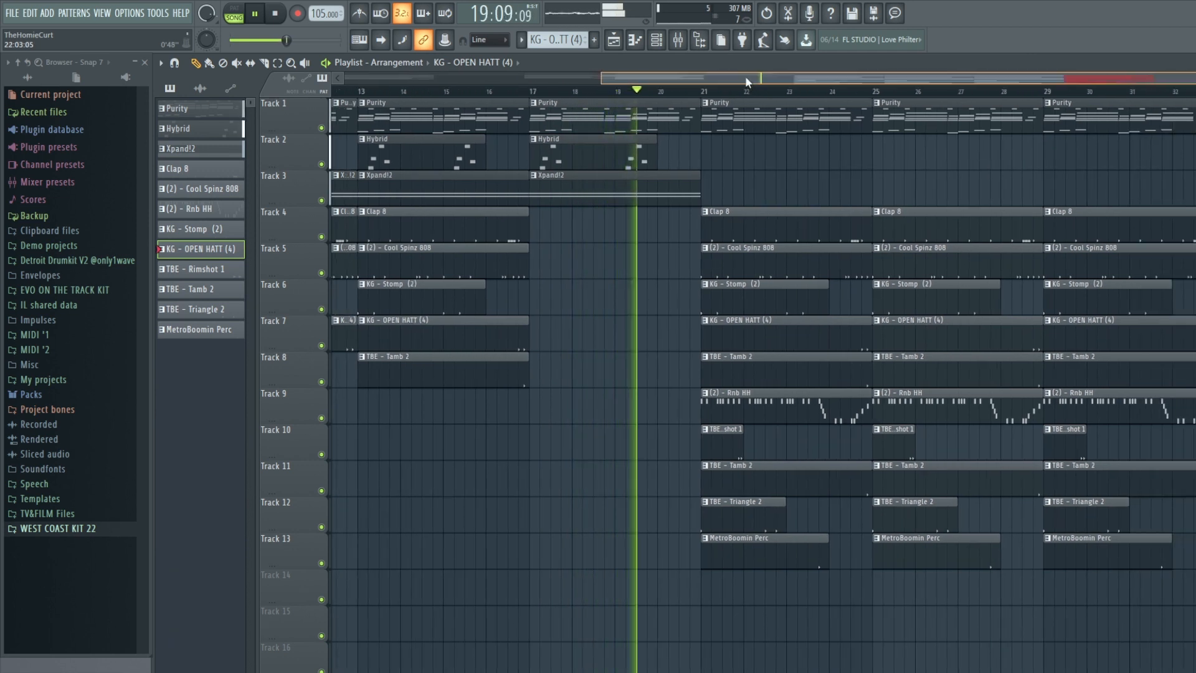
{"action": "left_click_drag", "start_coordinate": [745, 78], "coordinate": [899, 83]}
{"action": "scroll", "coordinate": [812, 93], "scroll_direction": "down", "scroll_amount": 3}
{"action": "scroll", "coordinate": [885, 92], "scroll_direction": "up", "scroll_amount": 3}
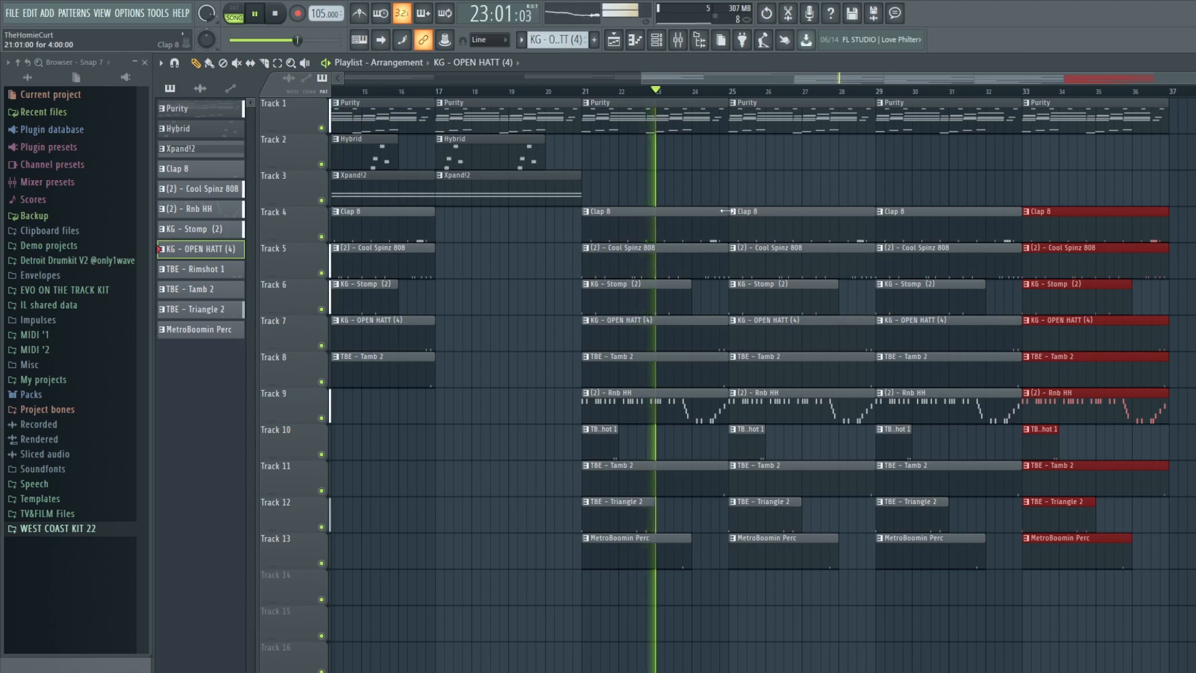
Trim the start of the bar 29 Clap 8 clip to just before bar 30 and the bar 29 Rnb HH clip to bar 31.
{"action": "key", "text": "space"}
{"action": "left_click", "coordinate": [805, 93]}
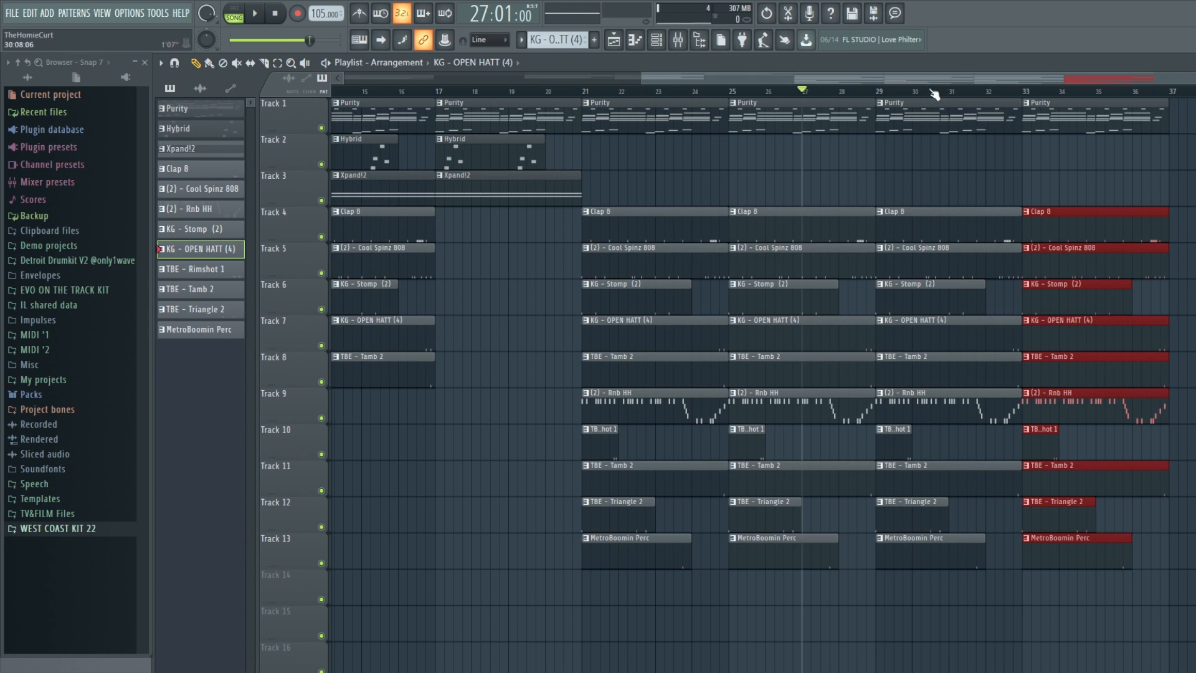
{"action": "scroll", "coordinate": [934, 93], "scroll_direction": "up", "scroll_amount": 5}
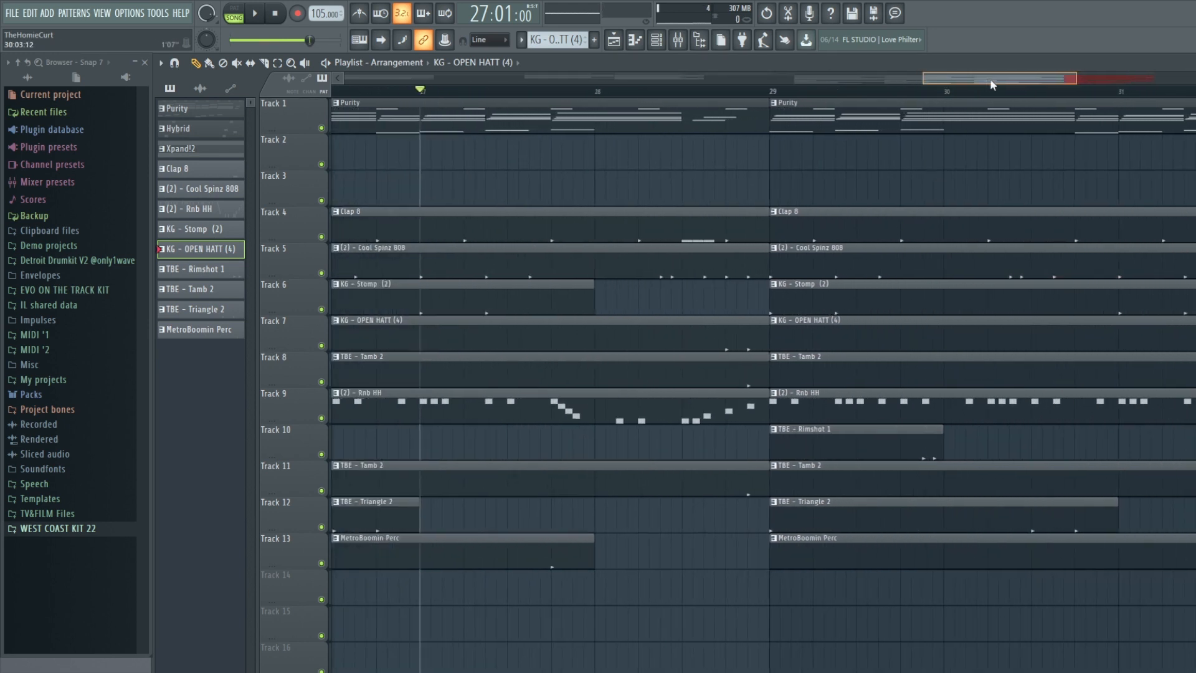
{"action": "scroll", "coordinate": [688, 242], "scroll_direction": "right", "scroll_amount": 3}
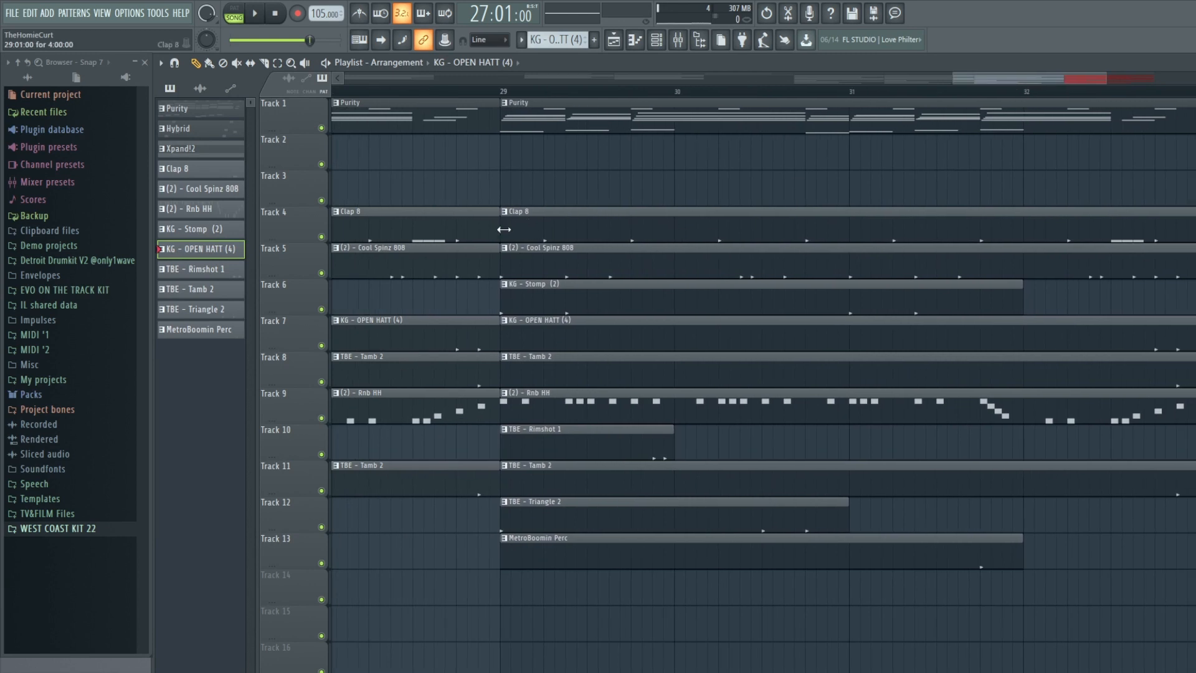
{"action": "left_click_drag", "start_coordinate": [504, 229], "coordinate": [642, 222]}
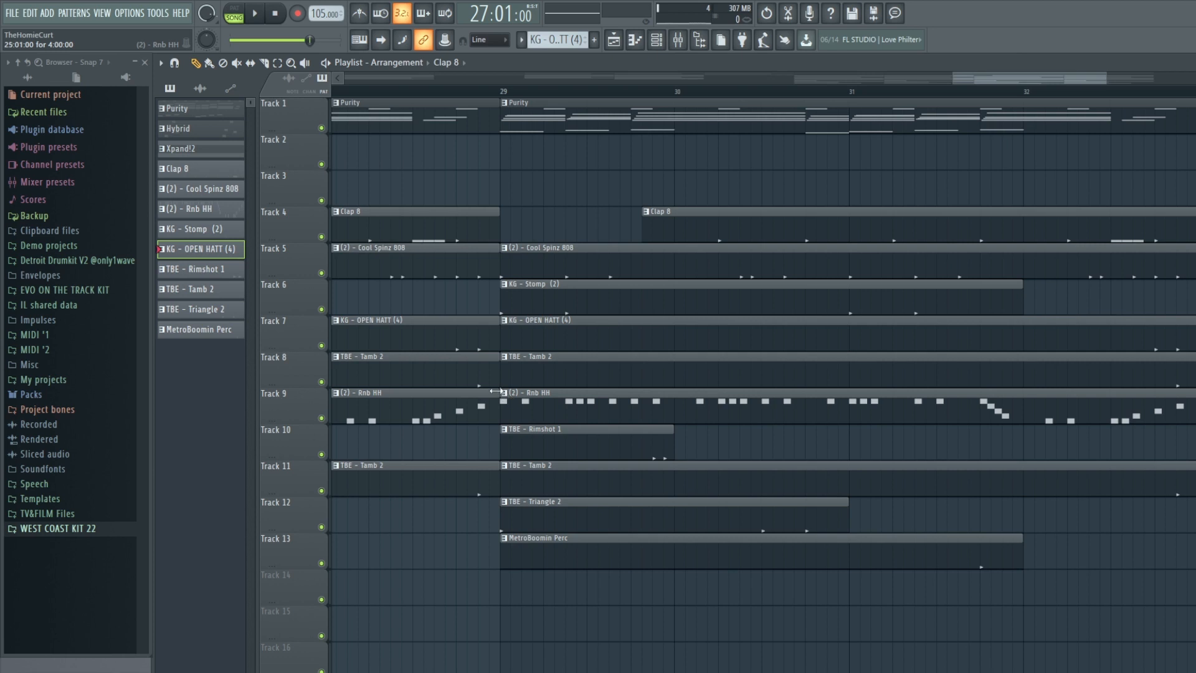
{"action": "left_click_drag", "start_coordinate": [506, 400], "coordinate": [845, 390]}
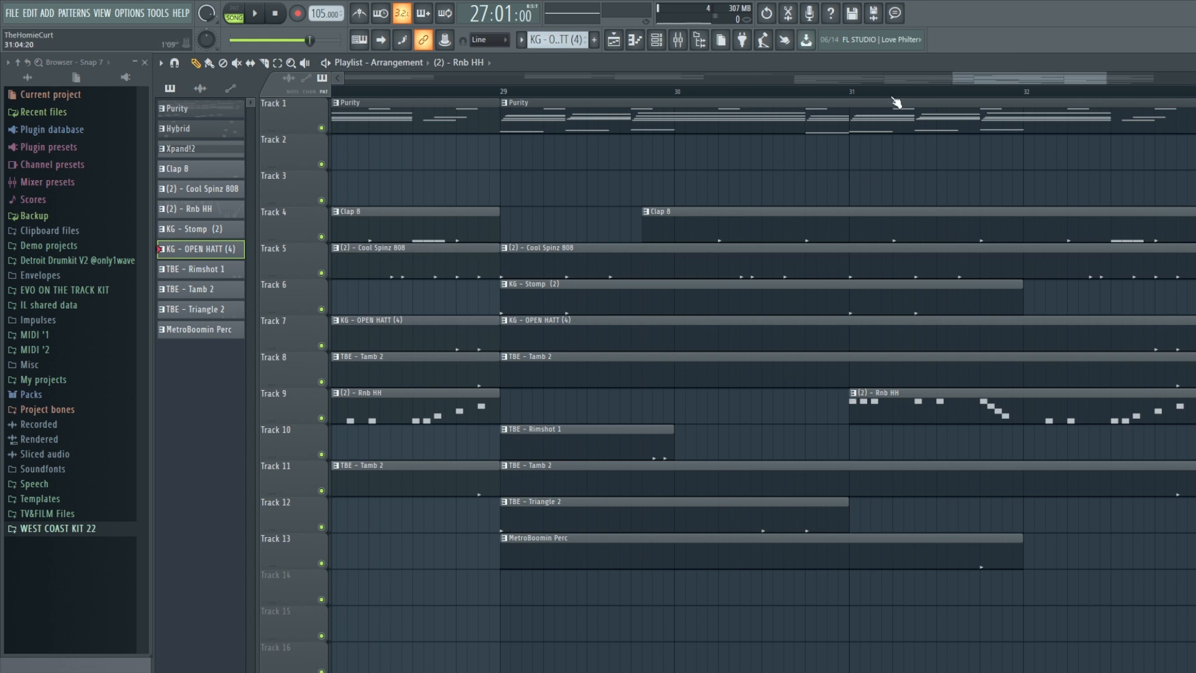
{"action": "scroll", "coordinate": [896, 103], "scroll_direction": "down", "scroll_amount": 4}
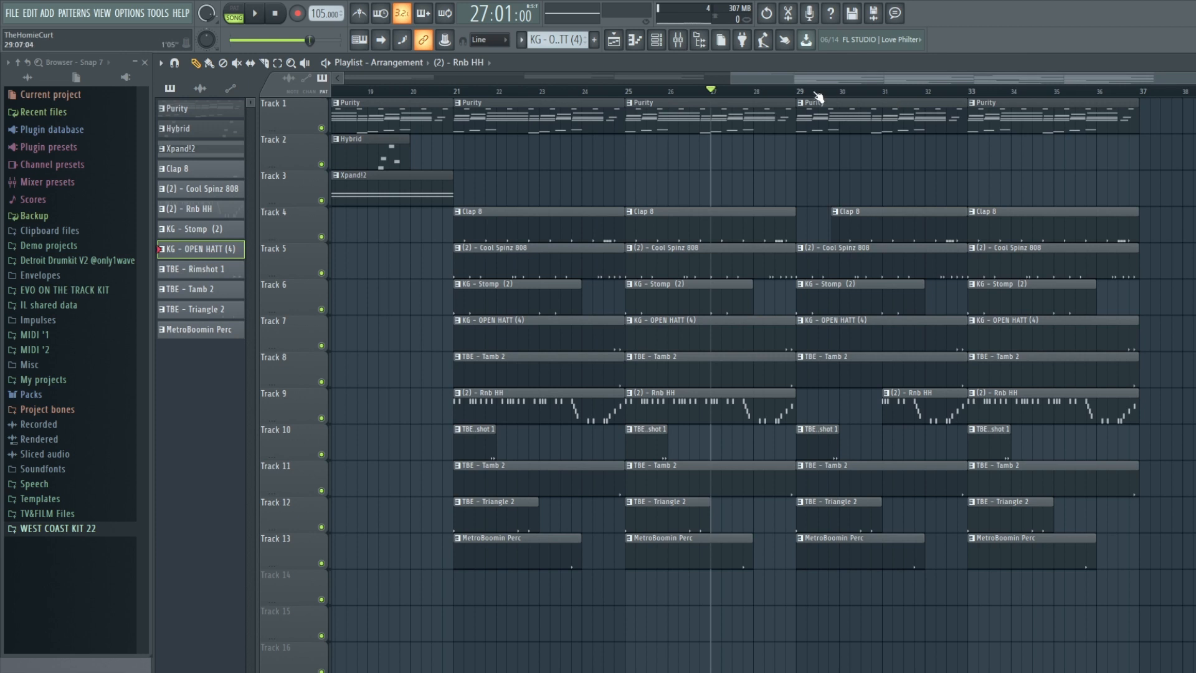
Play the arrangement from bar 27 through the thinned-out drums at bars 29 to 32.
{"action": "left_click_drag", "start_coordinate": [828, 80], "coordinate": [895, 85]}
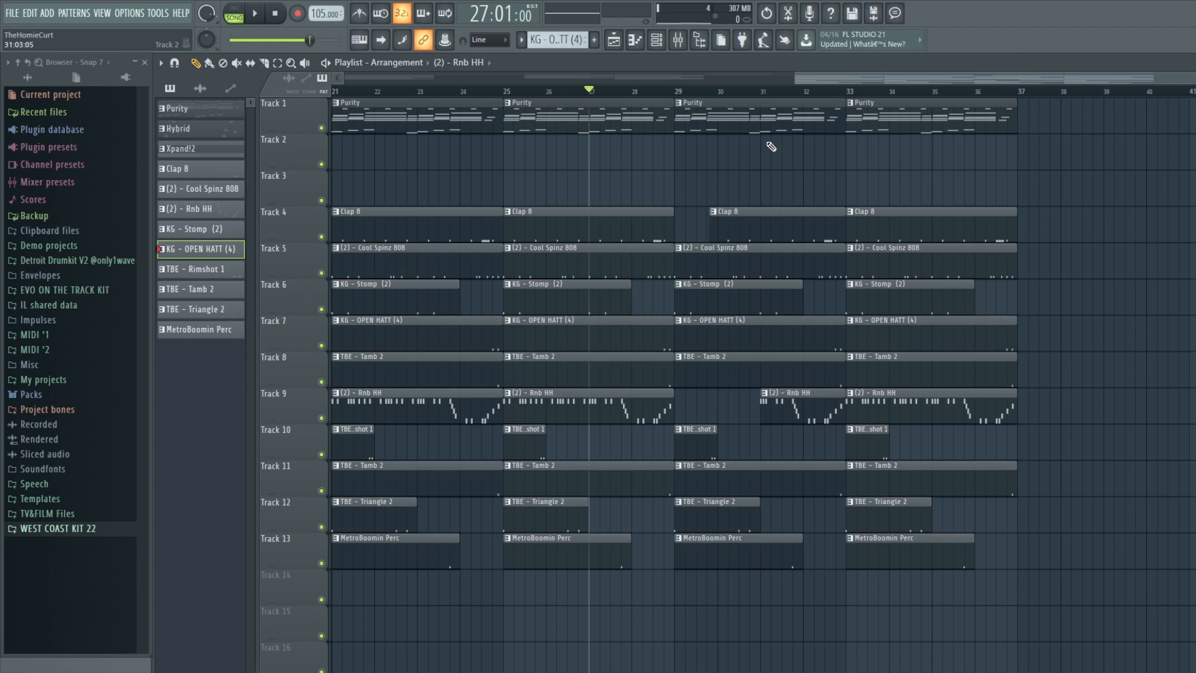
{"action": "key", "text": "space"}
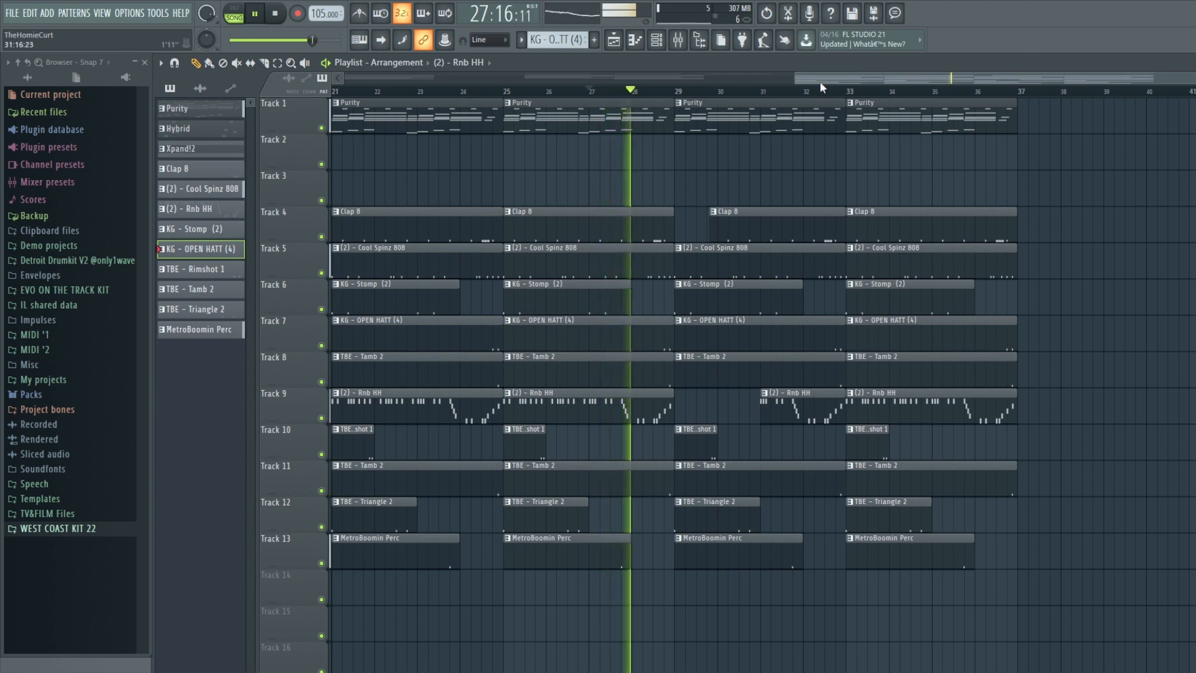
{"action": "left_click_drag", "start_coordinate": [820, 81], "coordinate": [900, 81]}
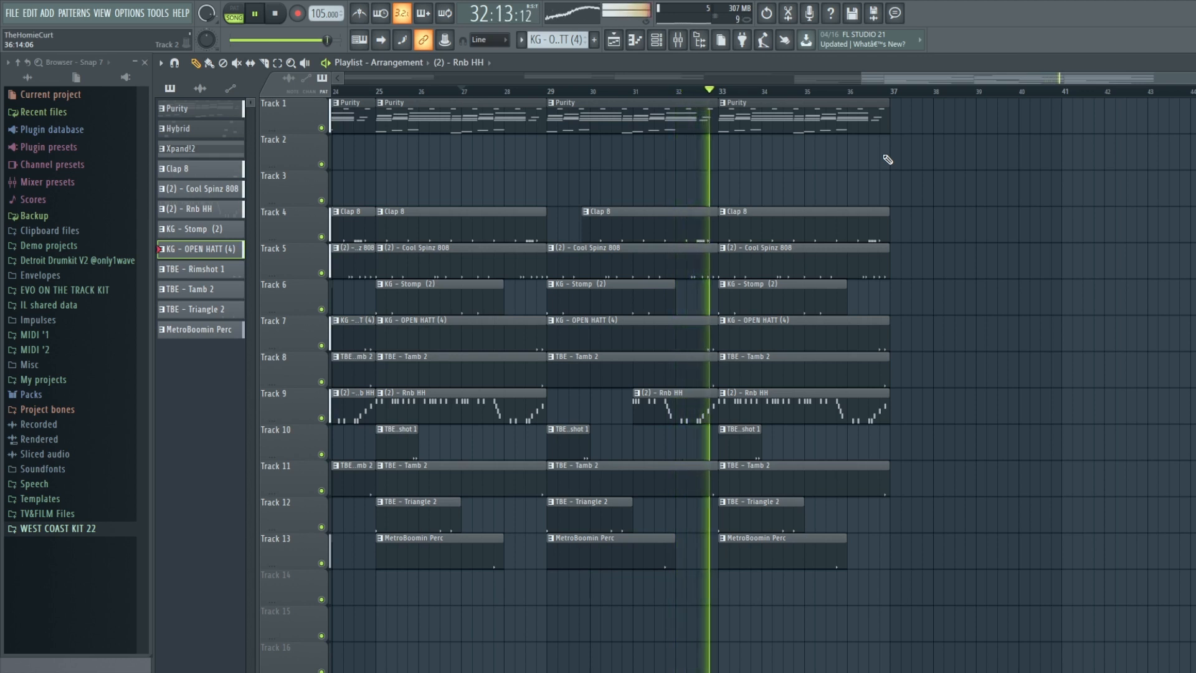
{"action": "key", "text": "space"}
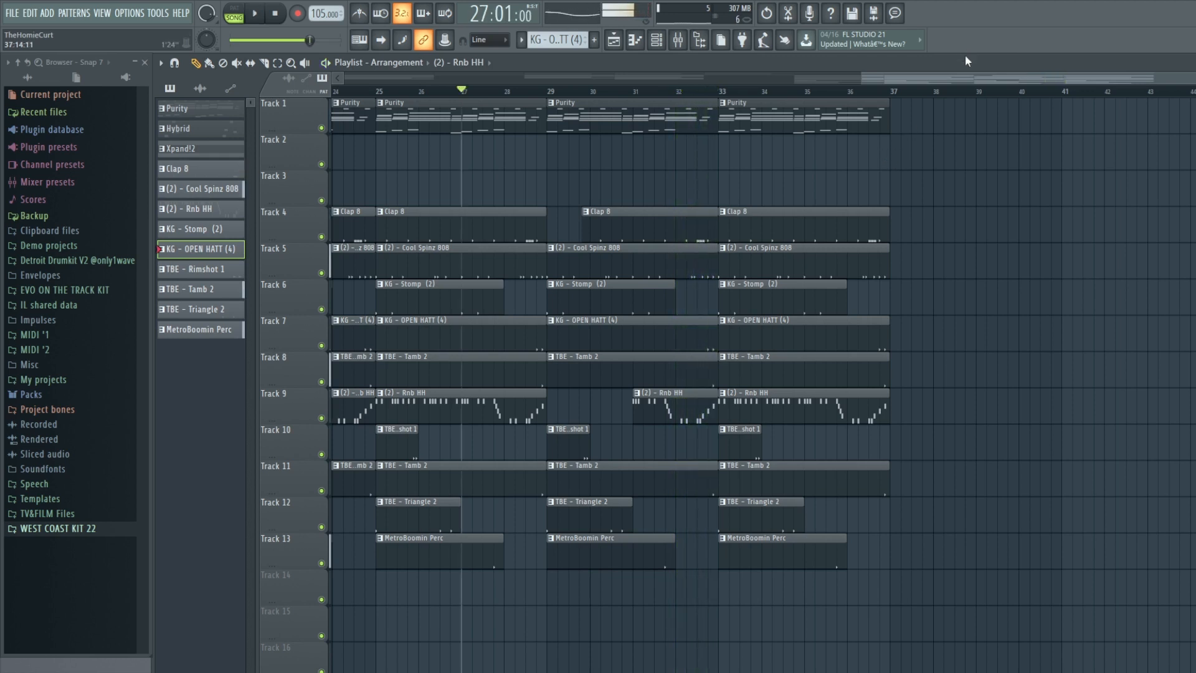
Copy the bar 13 melody and drum clips on tracks 1 to 8 and place the copy at bar 45.
{"action": "scroll", "coordinate": [965, 86], "scroll_direction": "down", "scroll_amount": 4}
{"action": "left_click_drag", "start_coordinate": [970, 80], "coordinate": [1048, 89]}
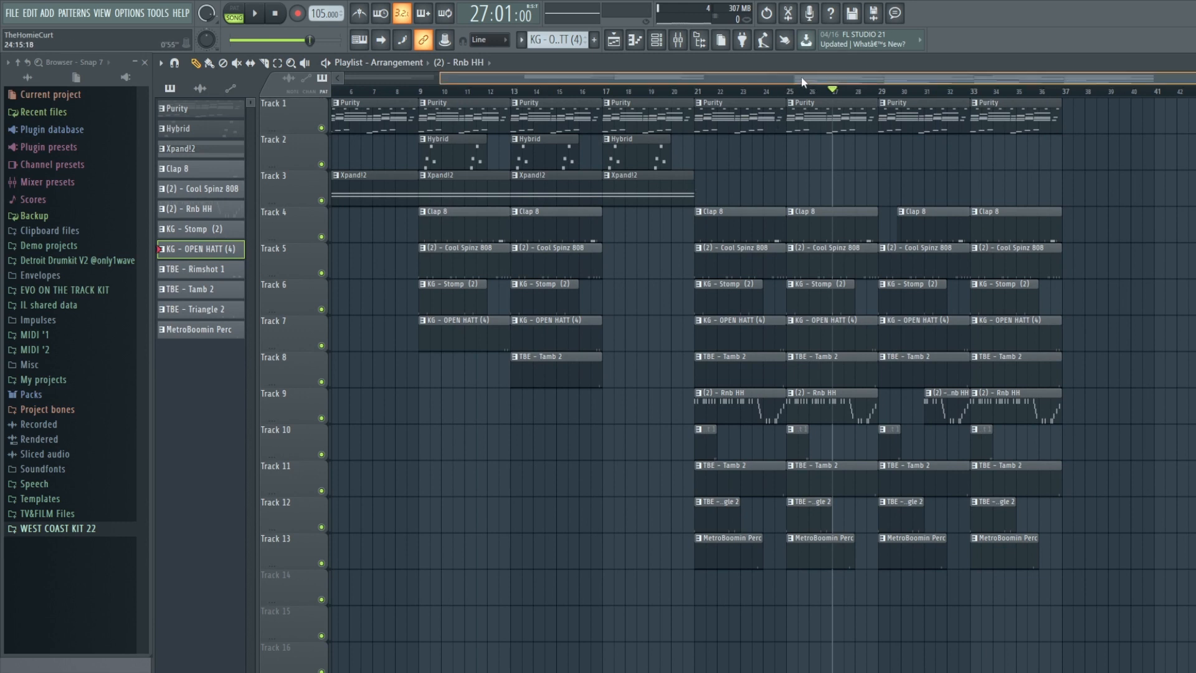
{"action": "left_click_drag", "start_coordinate": [802, 81], "coordinate": [950, 83]}
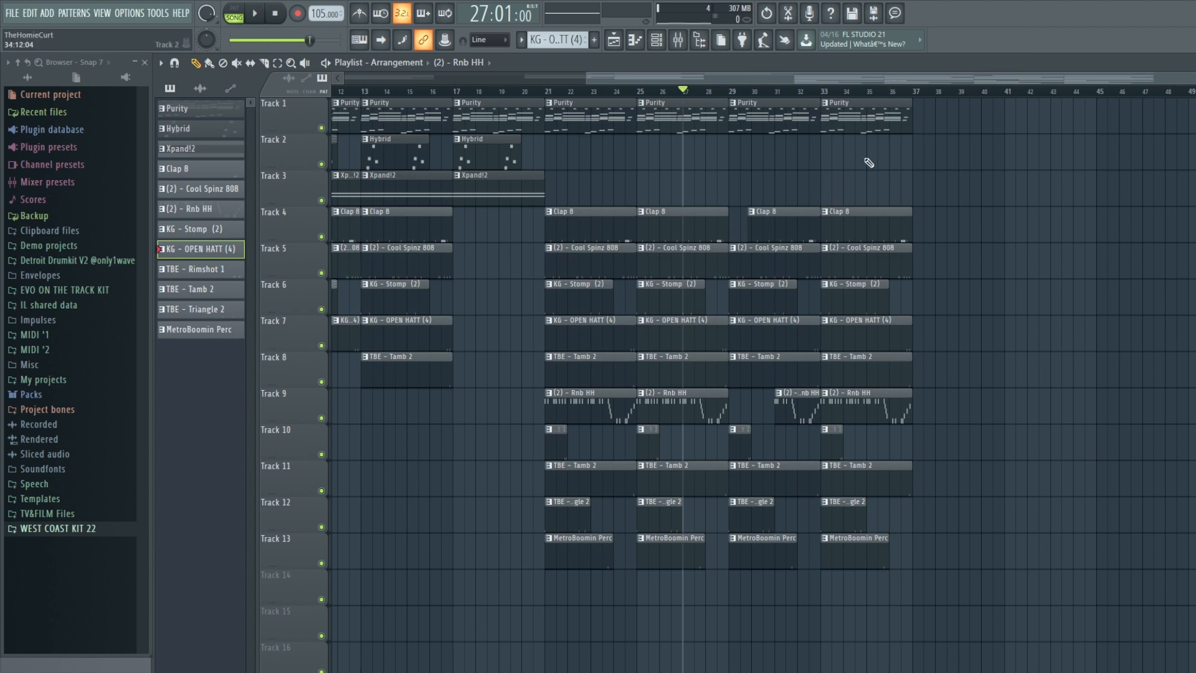
{"action": "left_click_drag", "start_coordinate": [916, 81], "coordinate": [861, 92]}
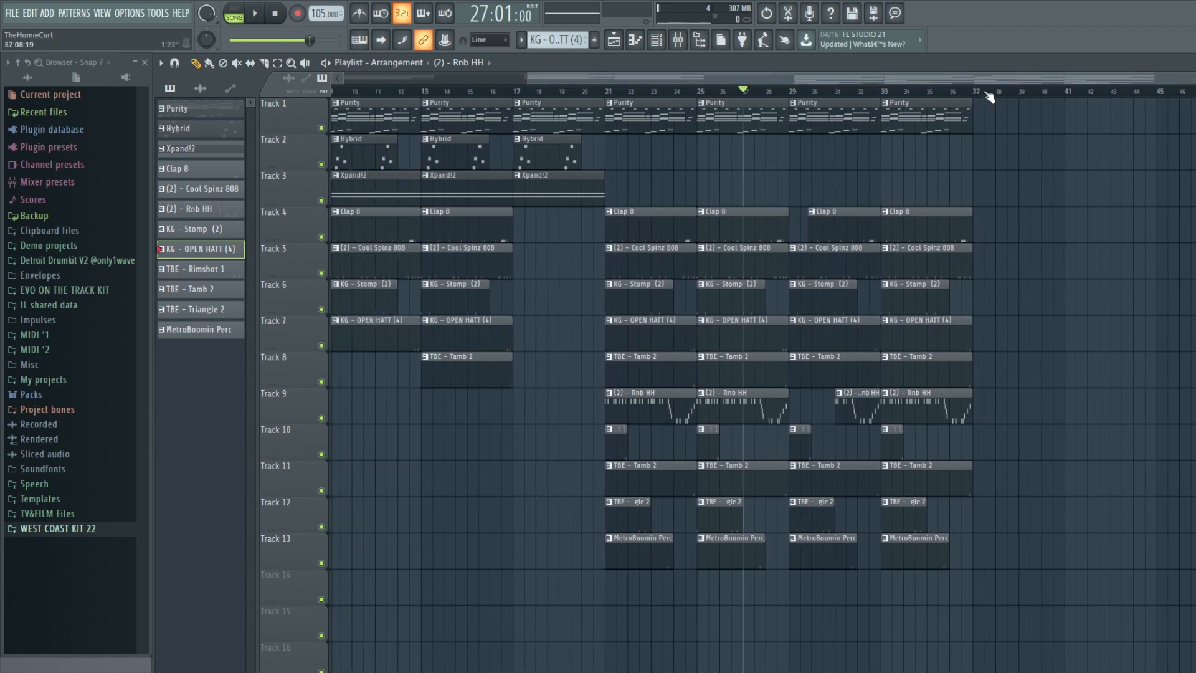
{"action": "left_click_drag", "start_coordinate": [952, 78], "coordinate": [1074, 80]}
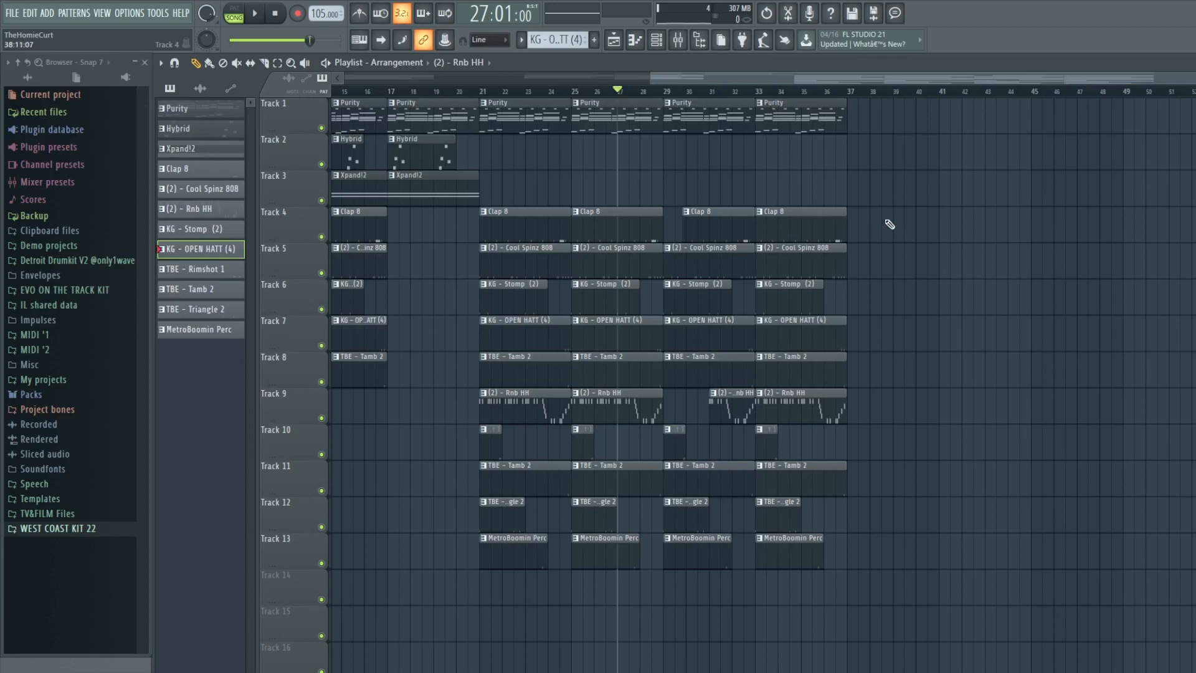
{"action": "left_click_drag", "start_coordinate": [903, 81], "coordinate": [817, 92]}
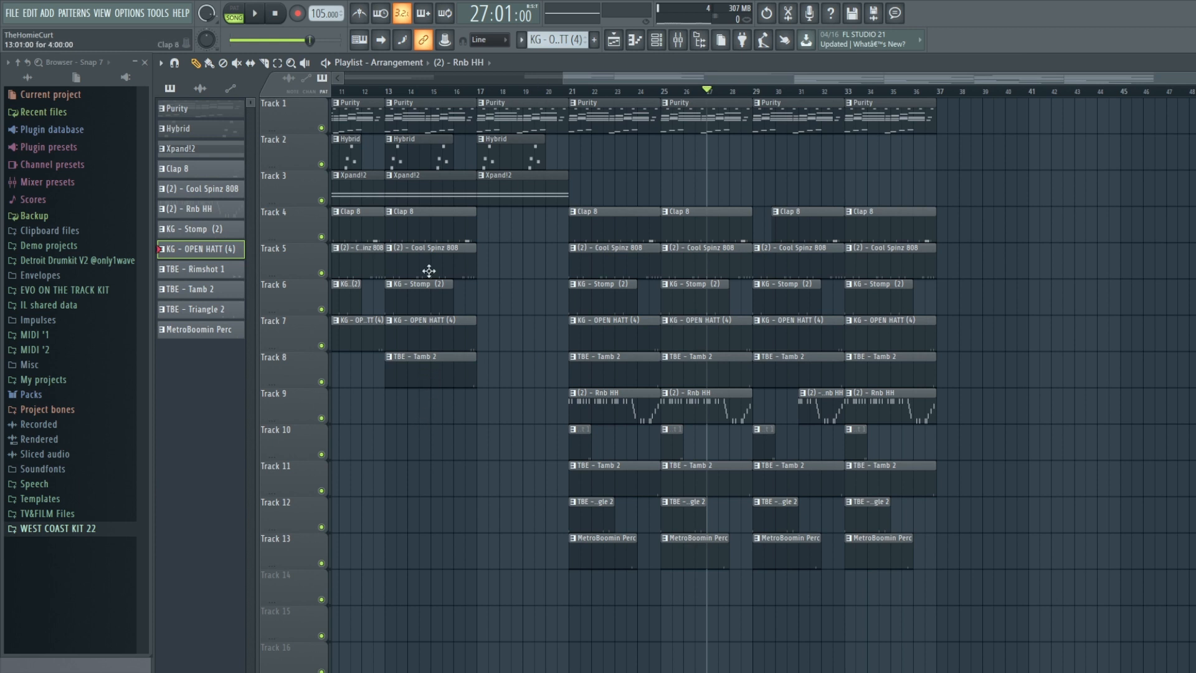
{"action": "left_click_drag", "start_coordinate": [412, 421], "coordinate": [967, 110]}
{"action": "left_click_drag", "start_coordinate": [875, 76], "coordinate": [966, 76]}
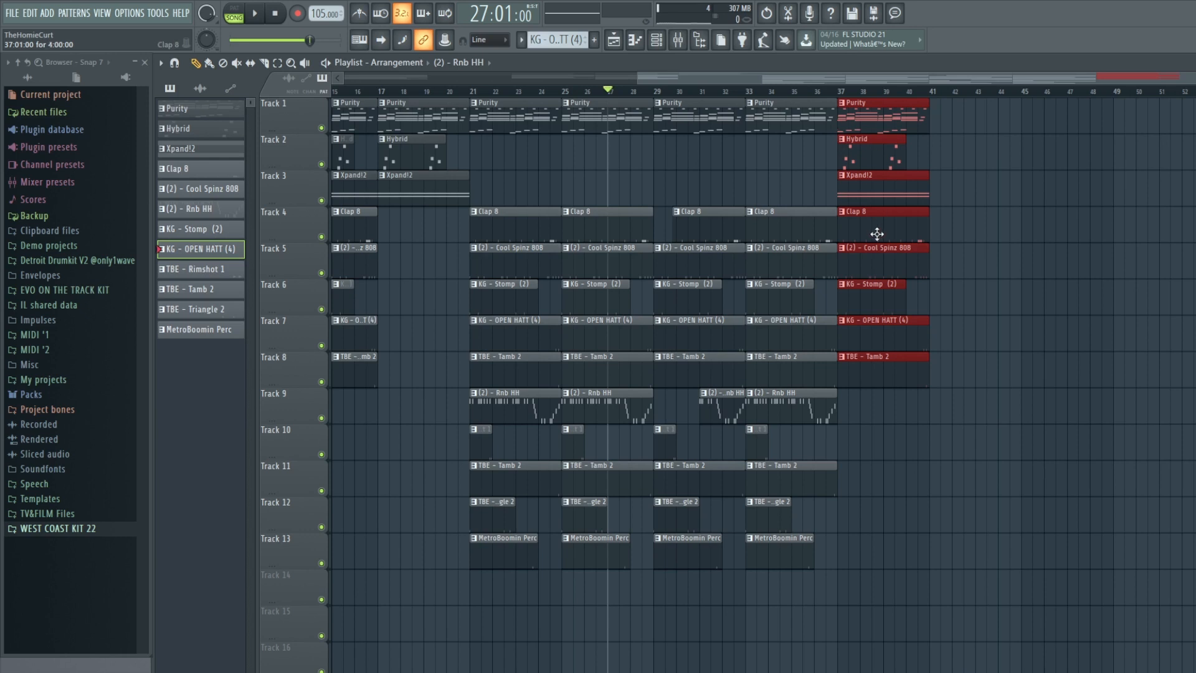
{"action": "left_click_drag", "start_coordinate": [895, 116], "coordinate": [1069, 117]}
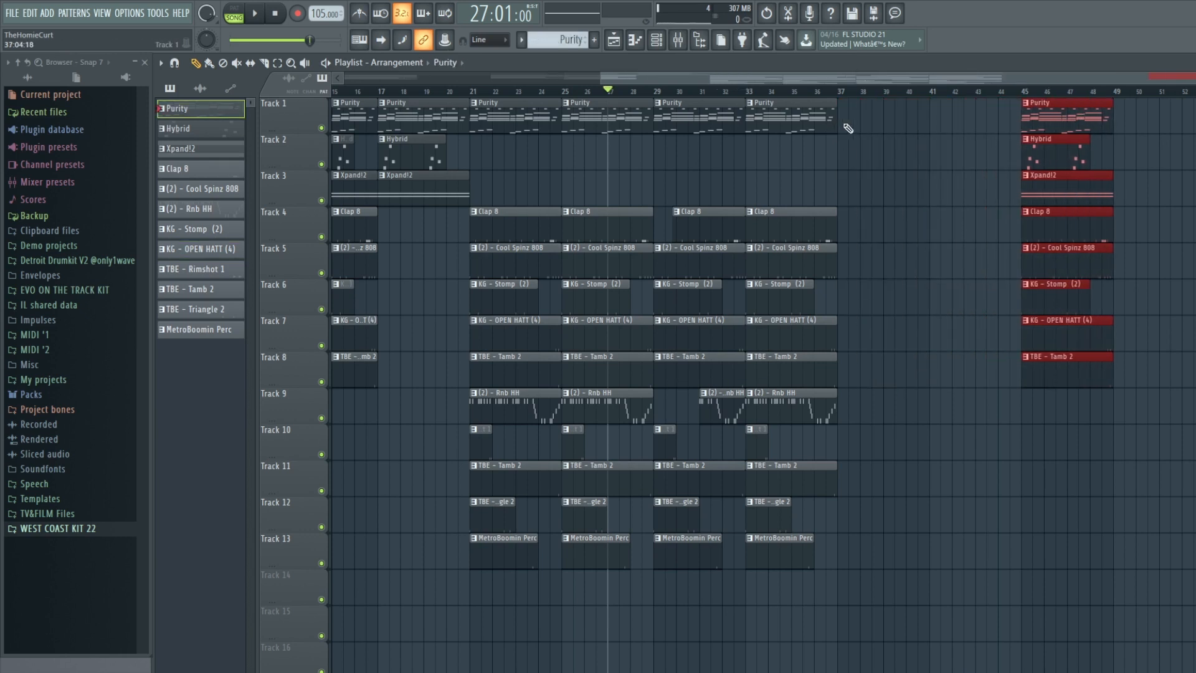
Duplicate the bar 33 Purity, drum and percussion clips twice to fill bars 37 to 44.
{"action": "left_click_drag", "start_coordinate": [849, 128], "coordinate": [749, 546]}
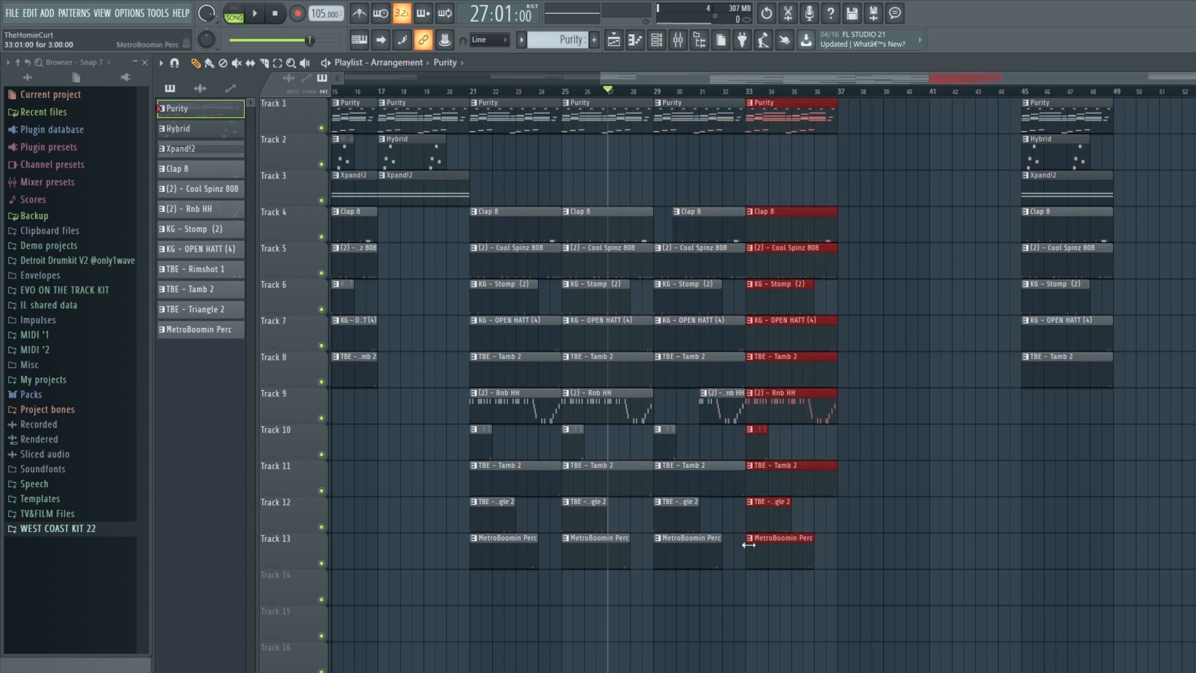
{"action": "key", "text": "ctrl+b"}
{"action": "key", "text": "ctrl+b"}
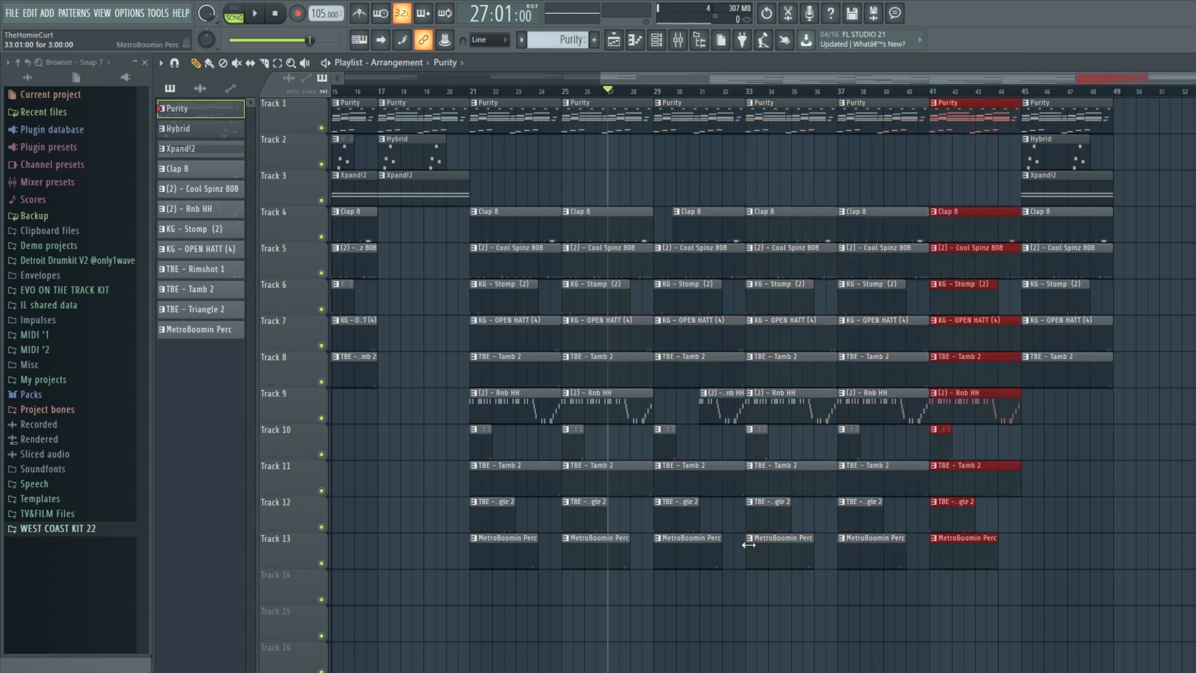
Delete the bar 37 Rnb HH clip on track 9 and shorten the bar 37 Clap 8 clip to end at bar 39.
{"action": "left_click", "coordinate": [775, 92]}
{"action": "key", "text": "space"}
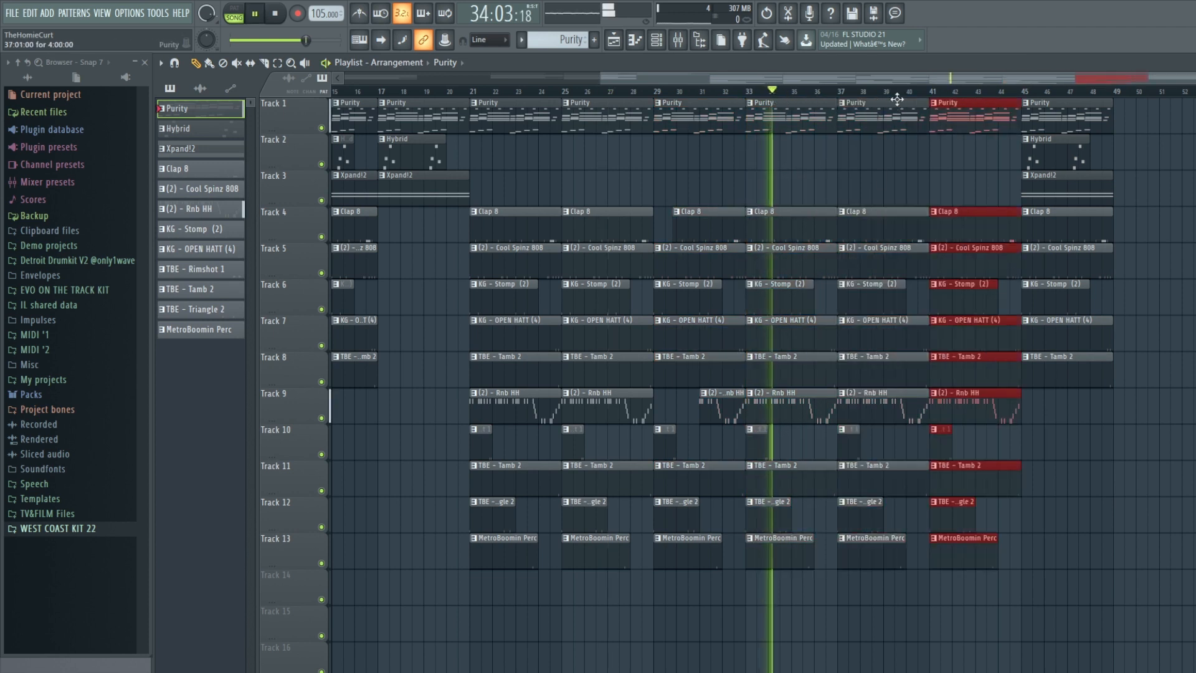
{"action": "scroll", "coordinate": [909, 125], "scroll_direction": "up", "scroll_amount": 5}
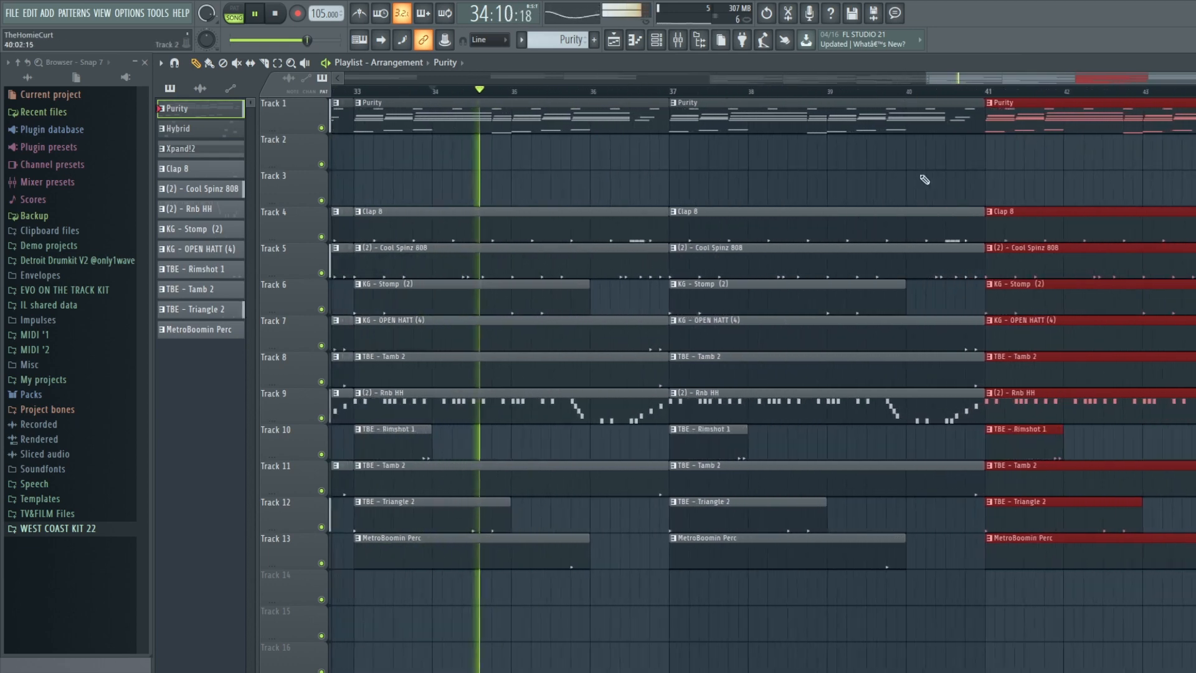
{"action": "right_click", "coordinate": [696, 406]}
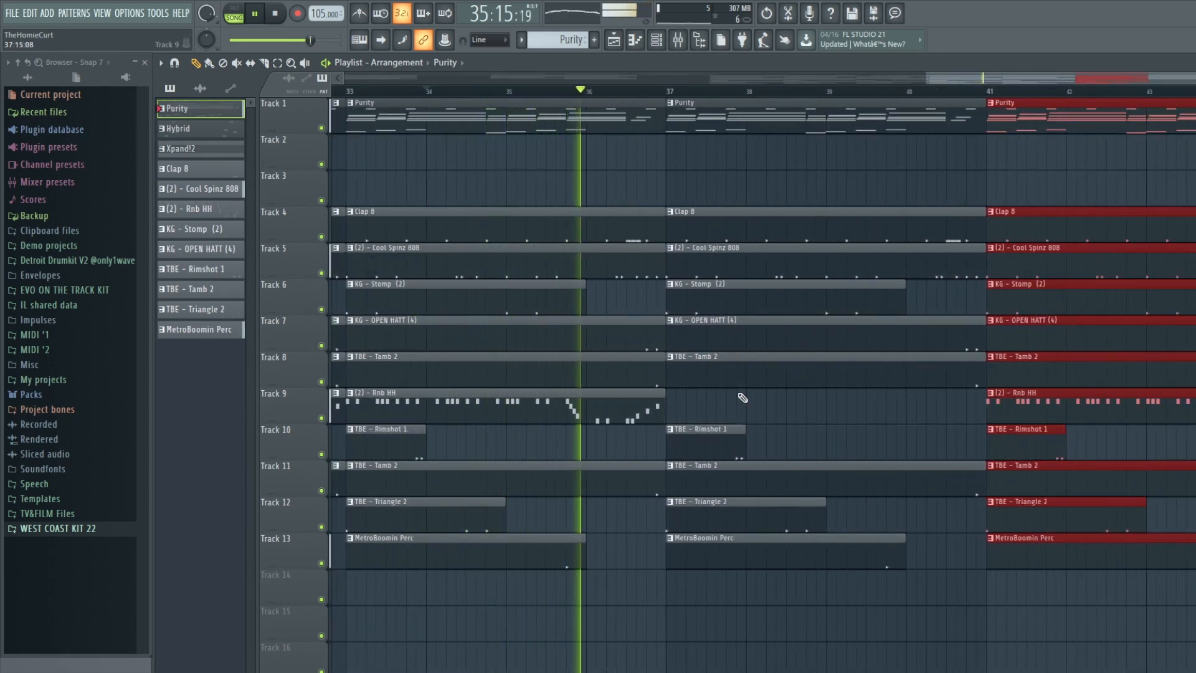
{"action": "key", "text": "space"}
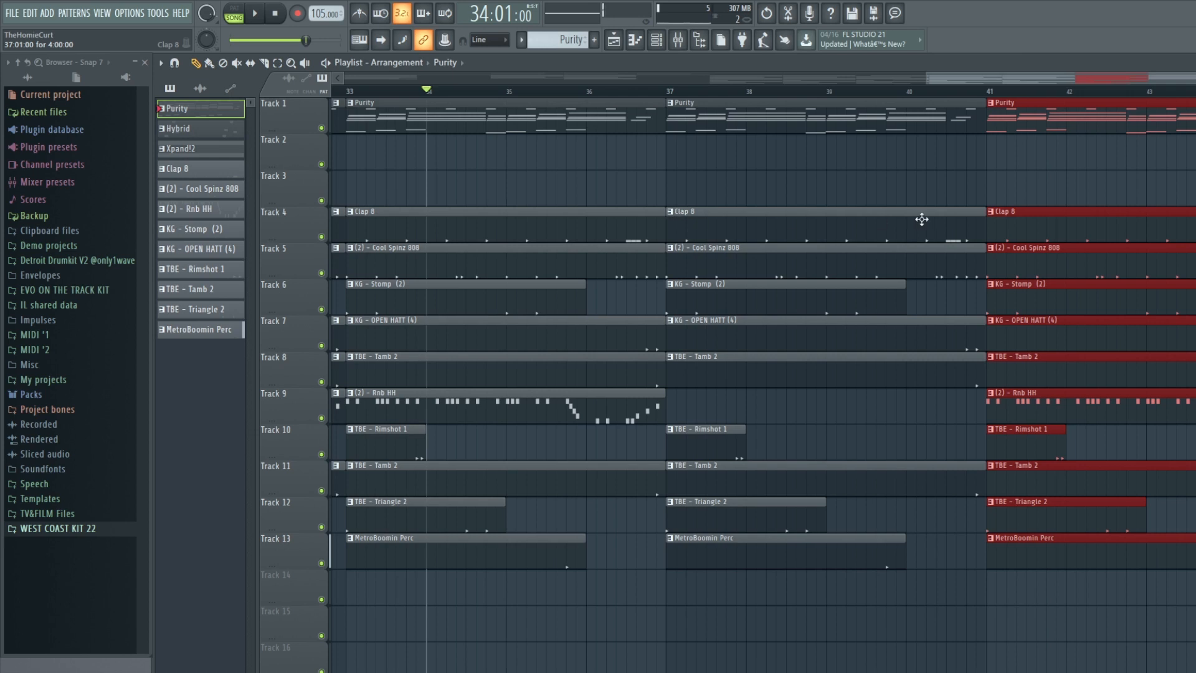
{"action": "left_click_drag", "start_coordinate": [982, 211], "coordinate": [821, 209]}
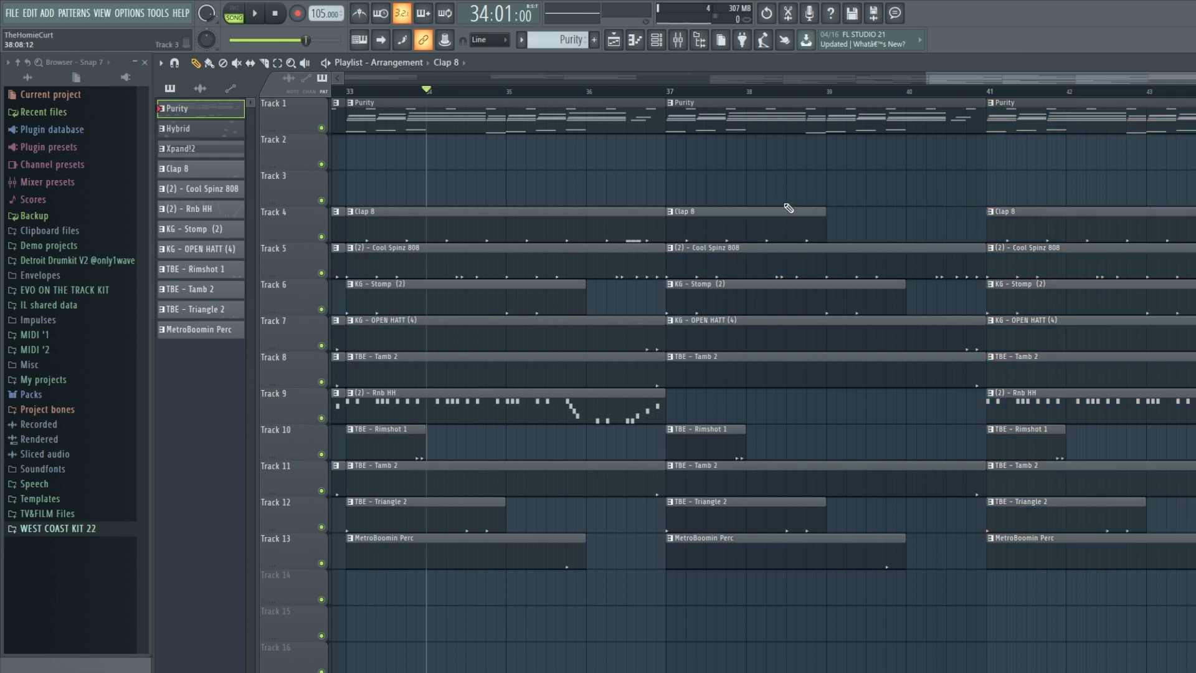
Play the arrangement from the second half of bar 36 through the edited section at bar 37.
{"action": "left_click", "coordinate": [638, 90]}
{"action": "key", "text": "space"}
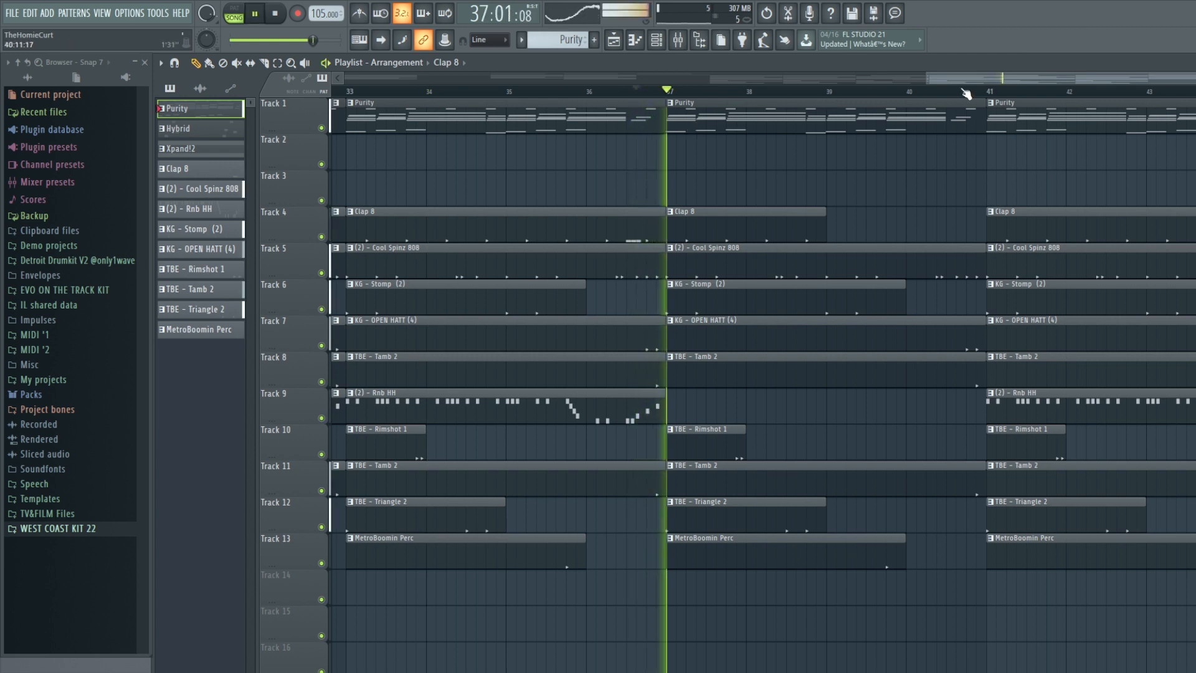
{"action": "left_click_drag", "start_coordinate": [960, 80], "coordinate": [1001, 78]}
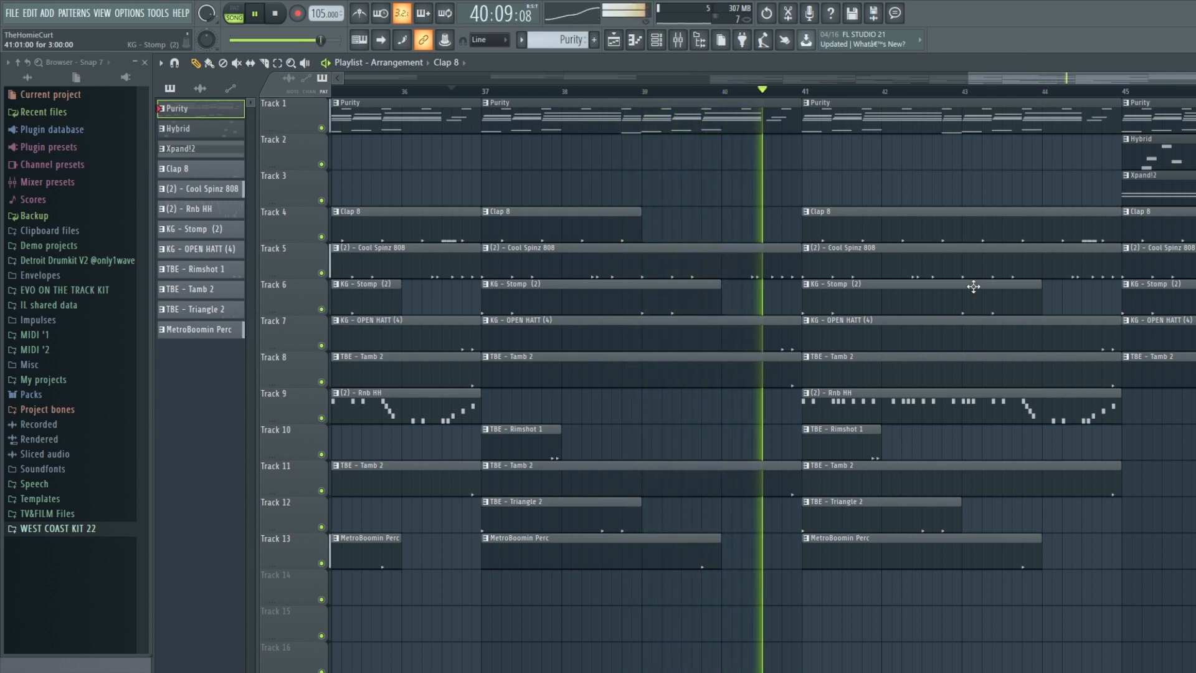
{"action": "key", "text": "space"}
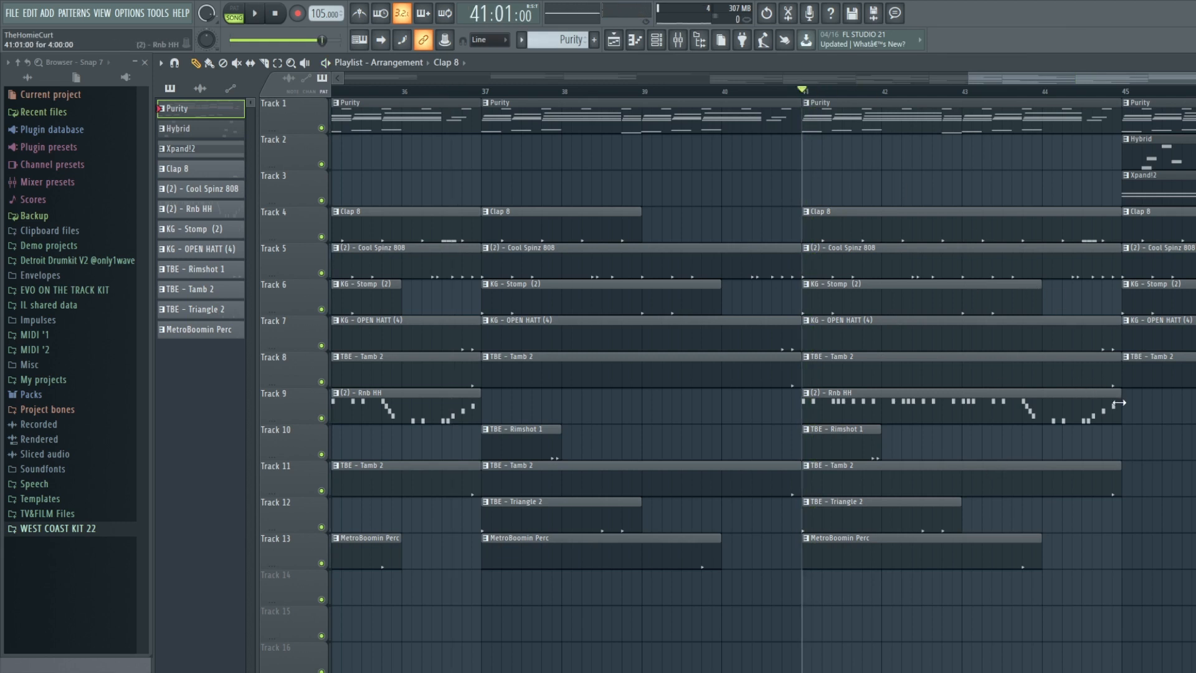
Shorten the bar 41 Rnb HH clip to end at bar 43 and delete the bar 41 Clap 8 clip.
{"action": "left_click_drag", "start_coordinate": [1120, 404], "coordinate": [1003, 395]}
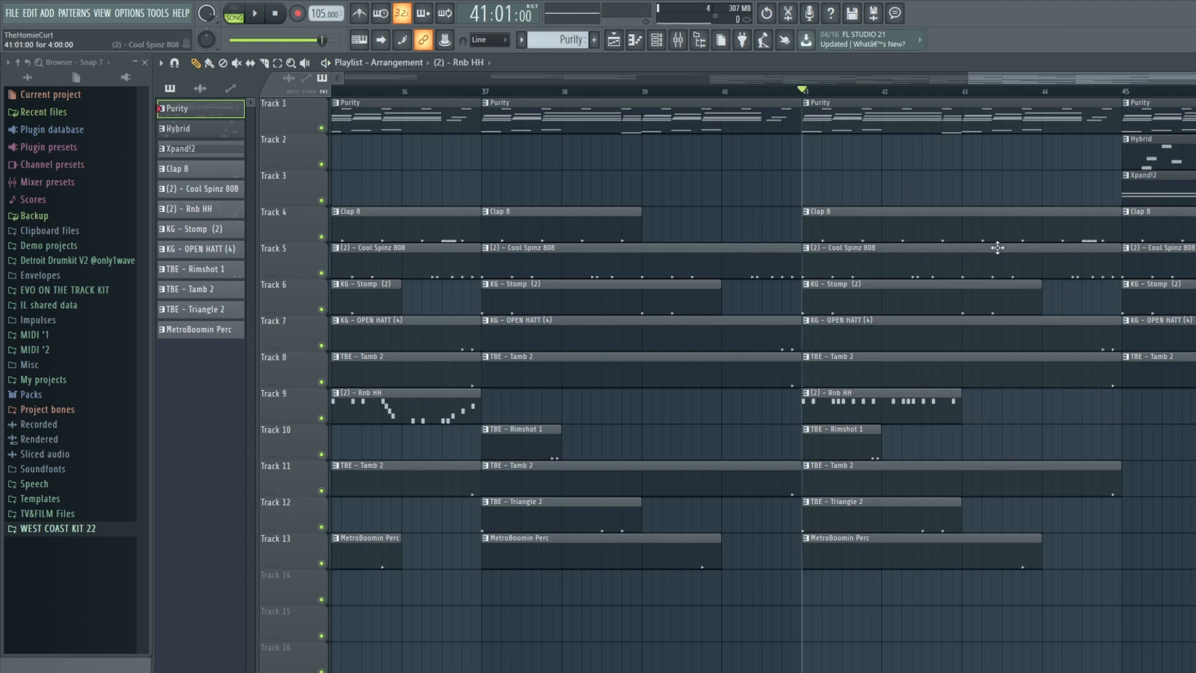
{"action": "right_click", "coordinate": [1004, 224]}
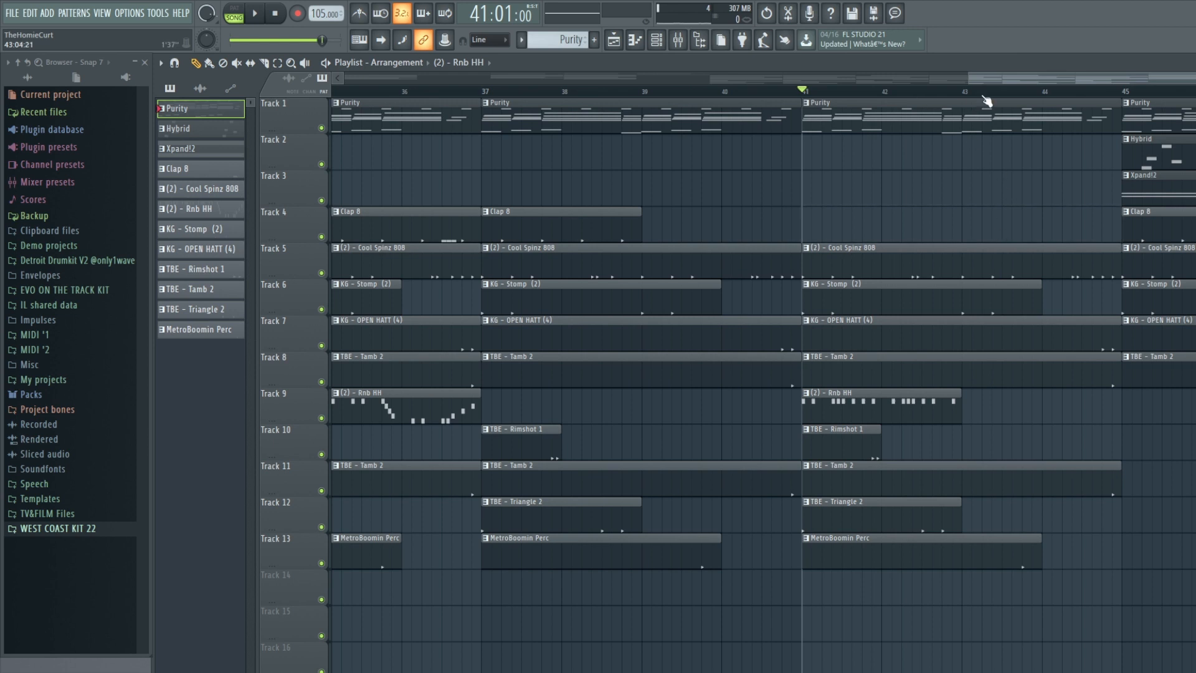
Play the arrangement from bar 41 into the section starting at bar 45.
{"action": "scroll", "coordinate": [983, 79], "scroll_direction": "down", "scroll_amount": 3}
{"action": "left_click_drag", "start_coordinate": [984, 78], "coordinate": [1071, 93]}
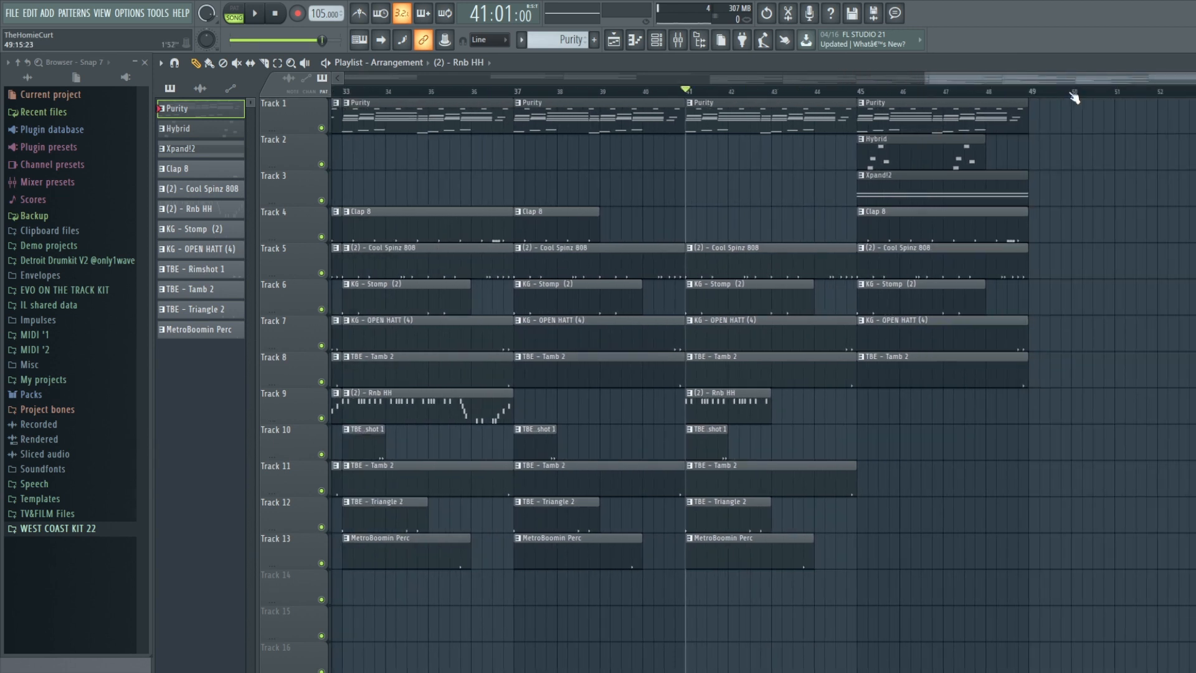
{"action": "key", "text": "space"}
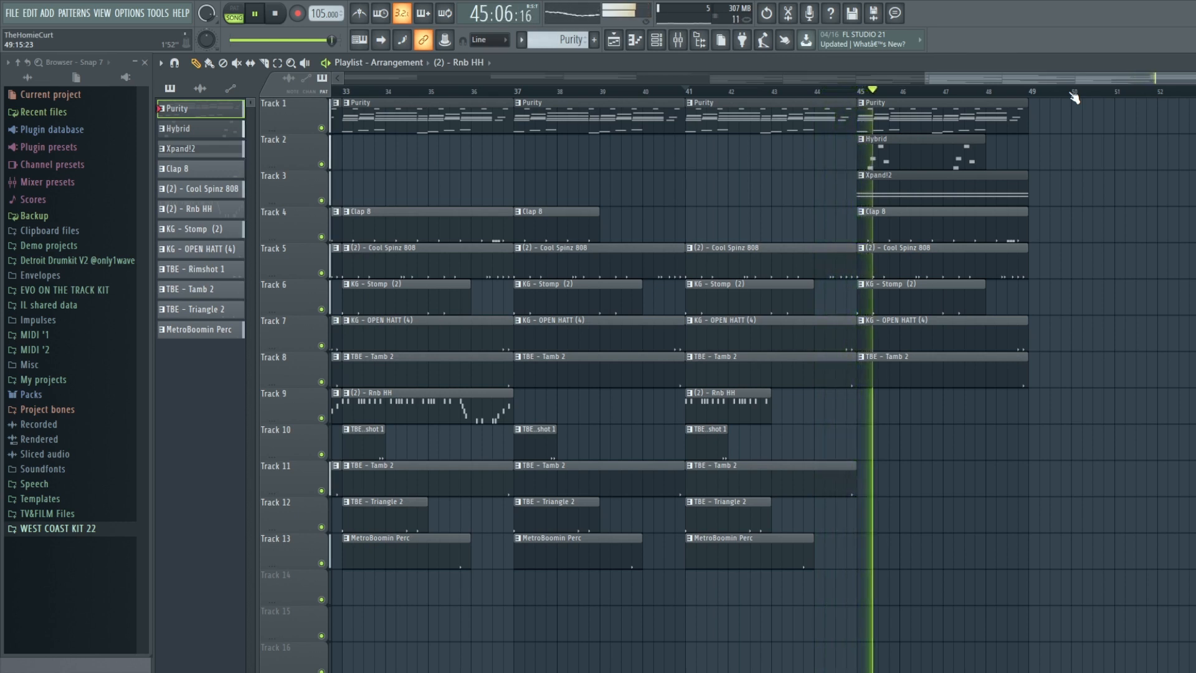
{"action": "key", "text": "space"}
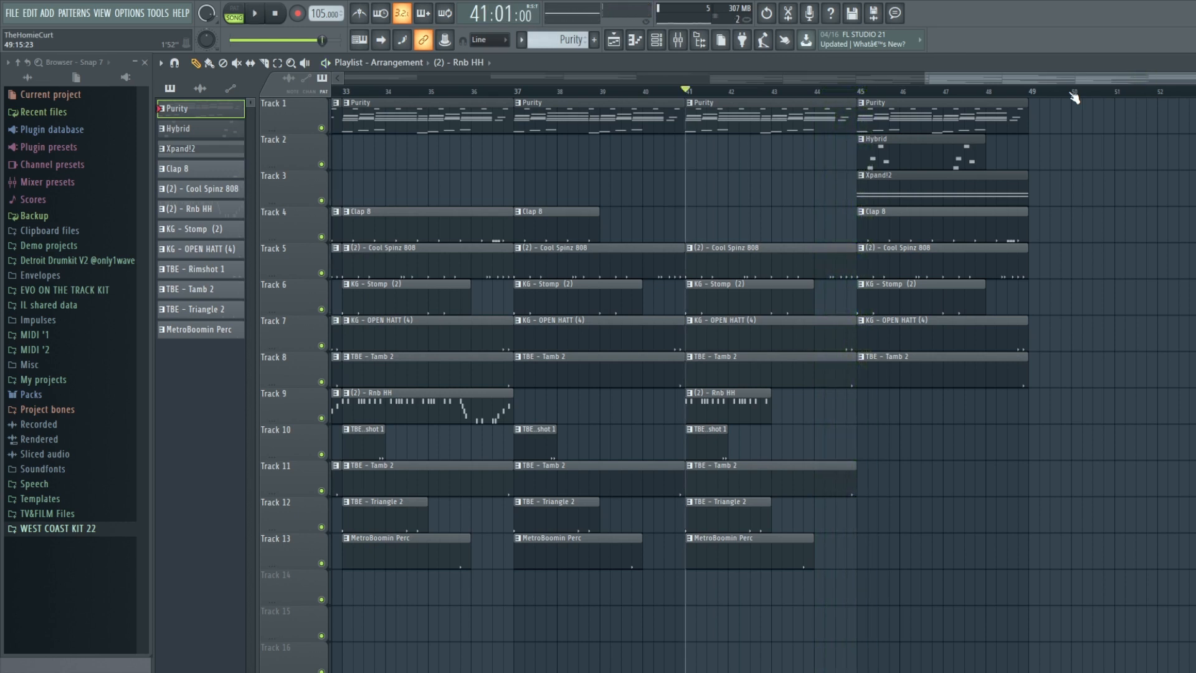
Duplicate the bar 45 clips on tracks 1 to 8 to bar 49 without Clap 8, and shorten the bar 45 Clap 8 clip to end at bar 47.
{"action": "left_click_drag", "start_coordinate": [911, 497], "coordinate": [1005, 114]}
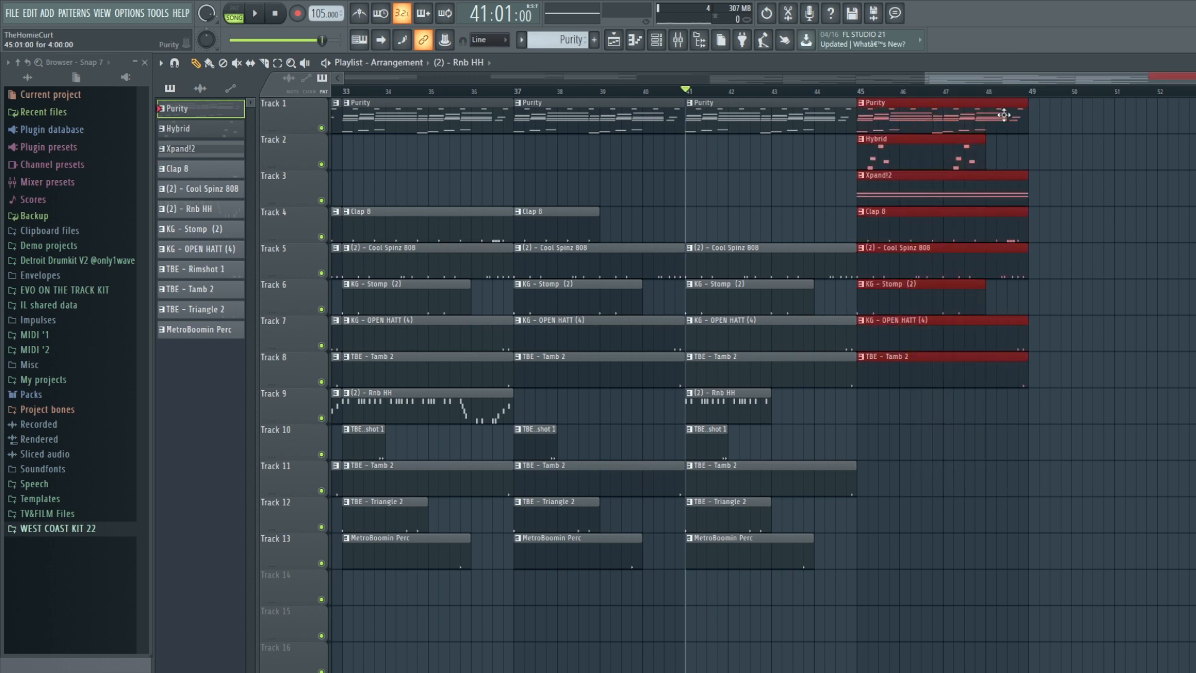
{"action": "key", "text": "ctrl+b"}
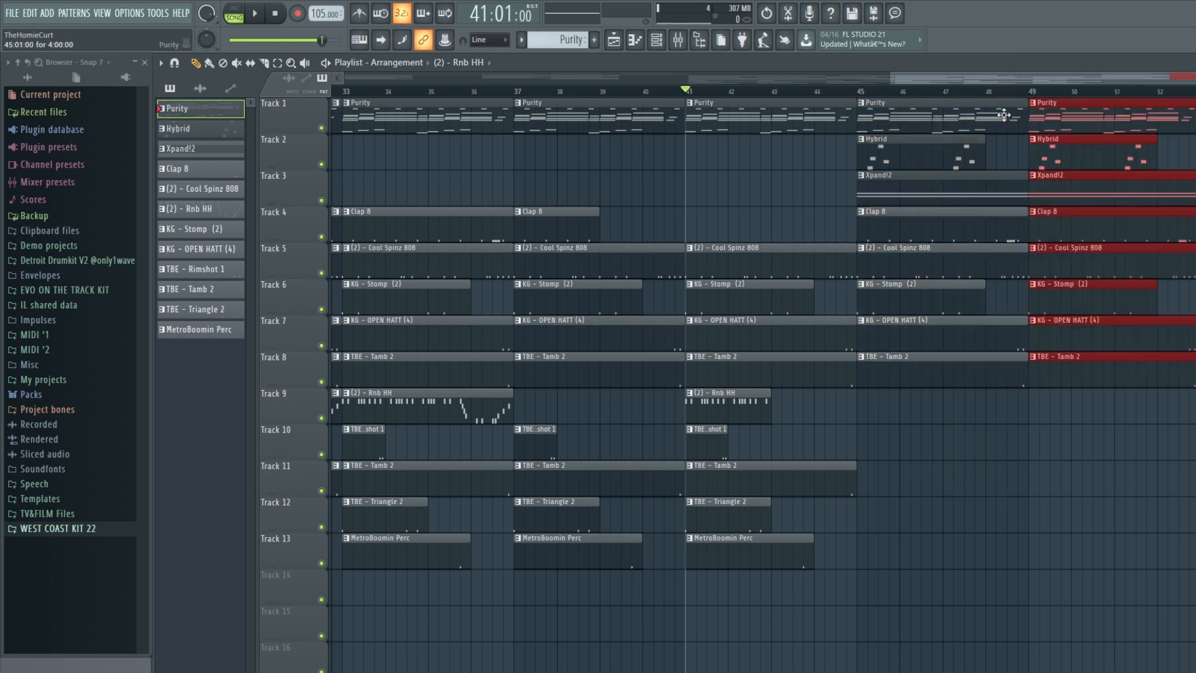
{"action": "right_click", "coordinate": [1091, 238]}
{"action": "left_click_drag", "start_coordinate": [1024, 224], "coordinate": [941, 232]}
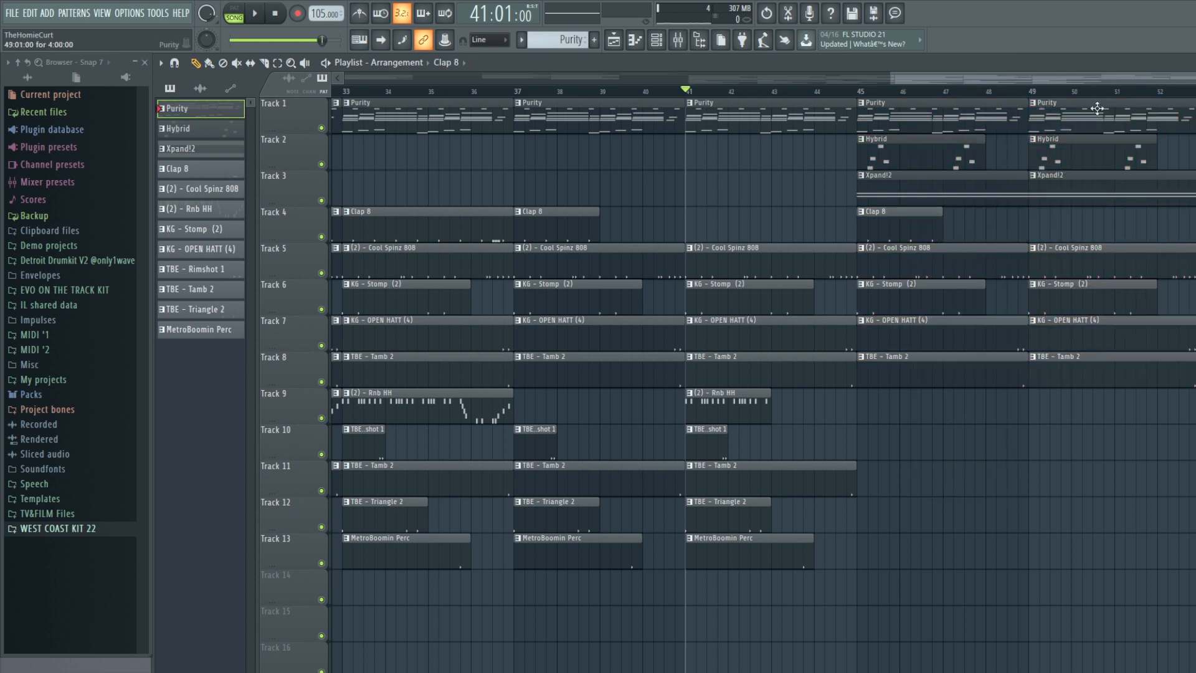
Duplicate all clips from bar 21 to the end of bar 52 on every track so the copy starts at bar 53.
{"action": "scroll", "coordinate": [1060, 74], "scroll_direction": "down", "scroll_amount": 3}
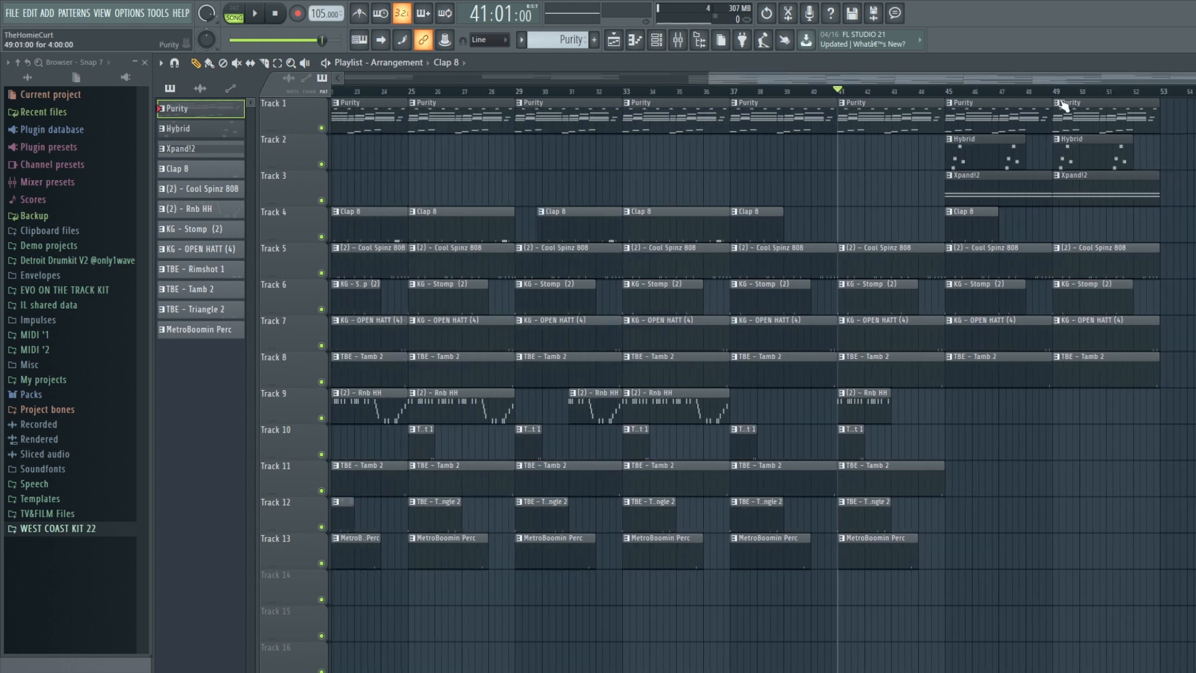
{"action": "scroll", "coordinate": [1063, 106], "scroll_direction": "down", "scroll_amount": 3}
{"action": "left_click_drag", "start_coordinate": [973, 80], "coordinate": [1141, 81]}
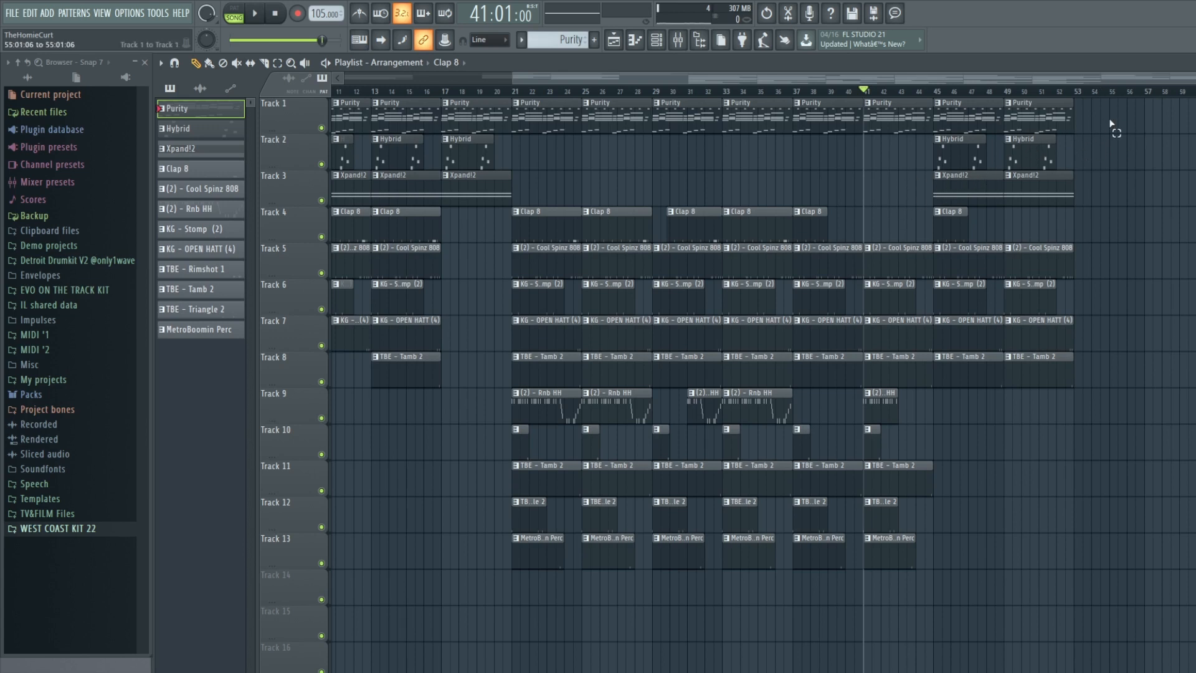
{"action": "left_click_drag", "start_coordinate": [1112, 124], "coordinate": [502, 578]}
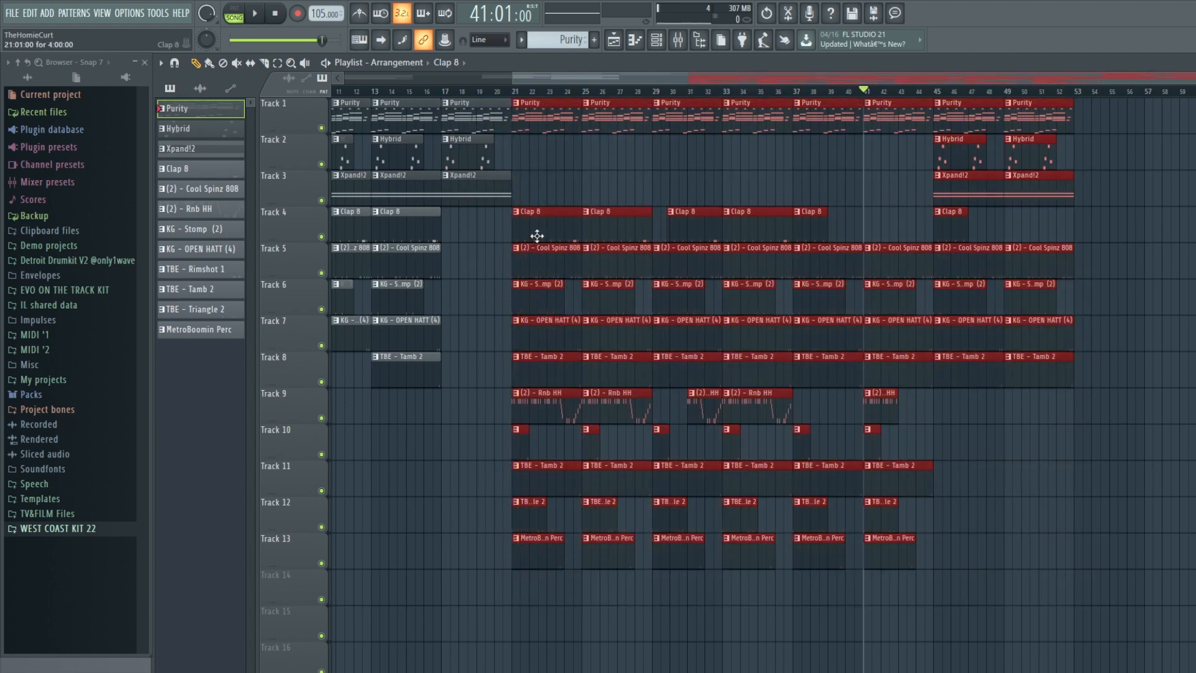
{"action": "left_click_drag", "start_coordinate": [537, 237], "coordinate": [1098, 239]}
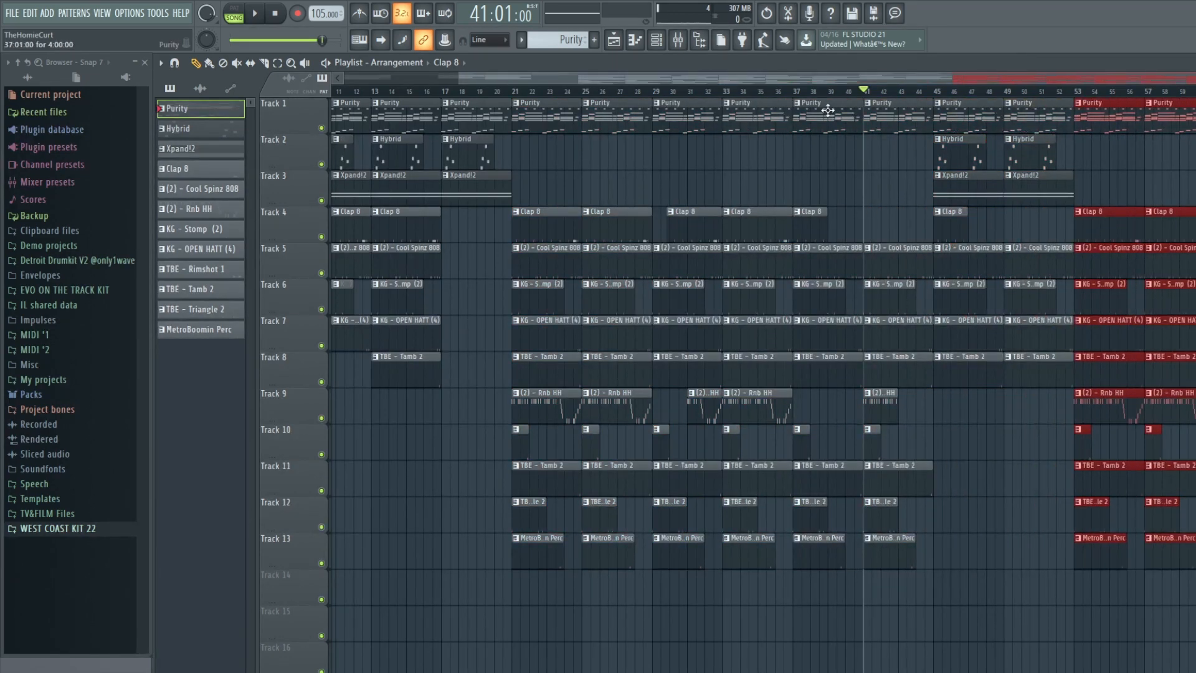
{"action": "left_click_drag", "start_coordinate": [799, 80], "coordinate": [1077, 99]}
Play the arrangement from the bar 45 section and from the end of bar 52.
{"action": "key", "text": "space"}
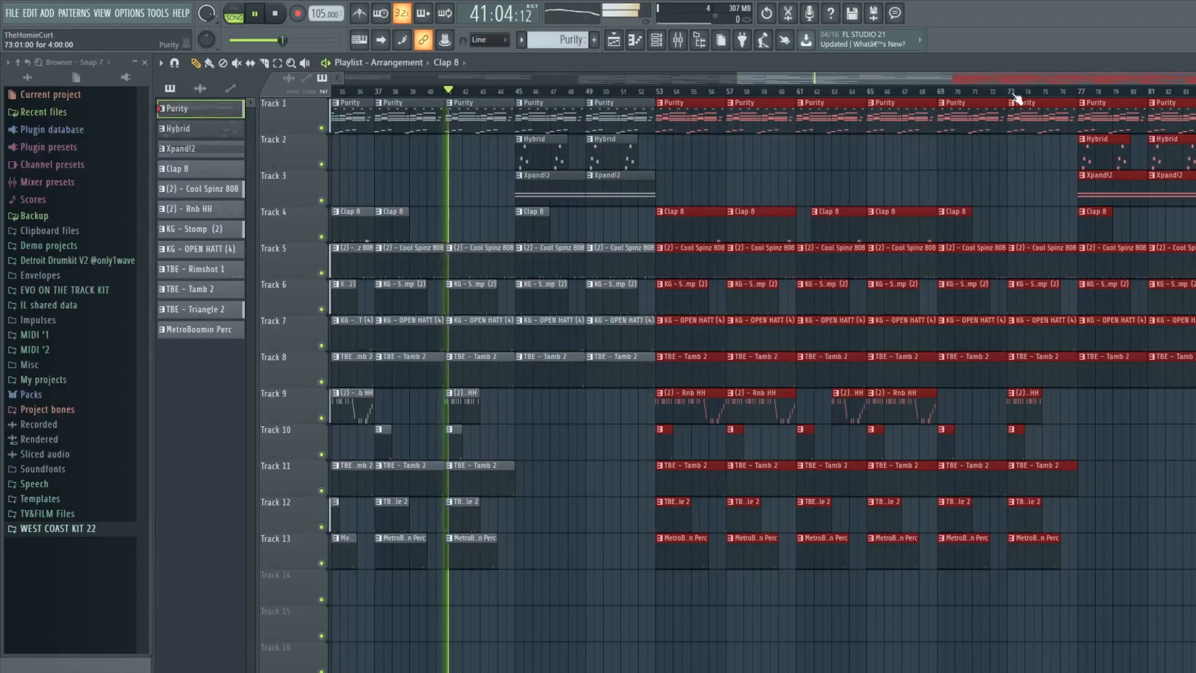
{"action": "key", "text": "space"}
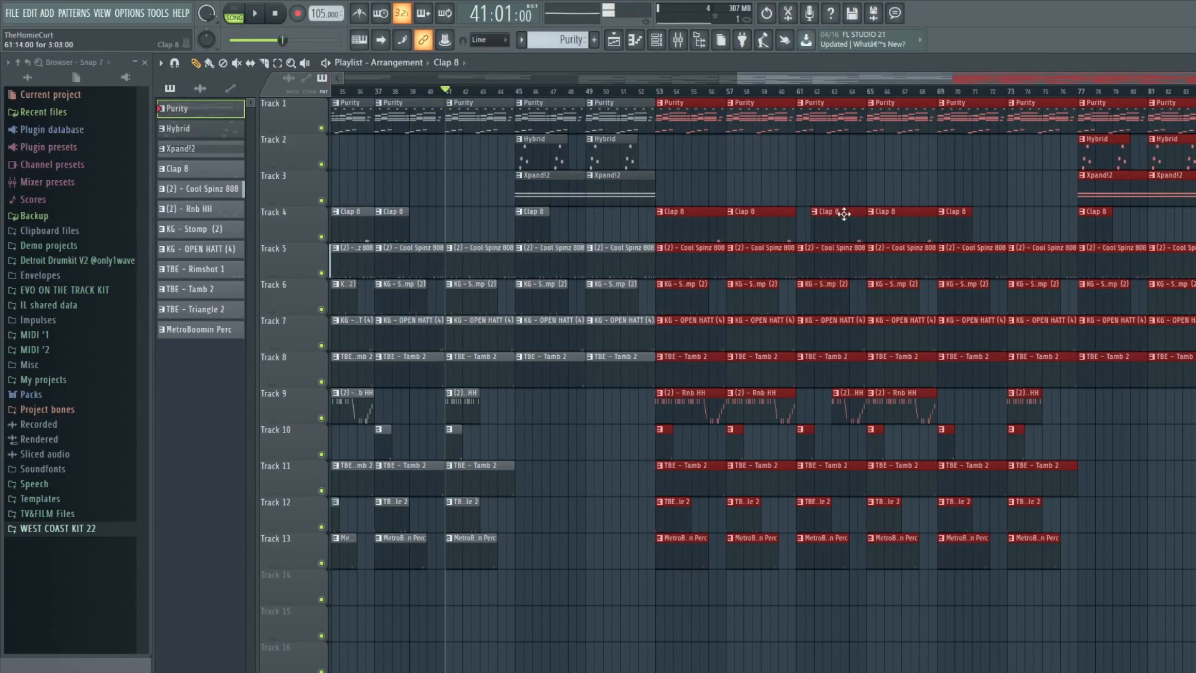
{"action": "left_click", "coordinate": [535, 95]}
{"action": "key", "text": "space"}
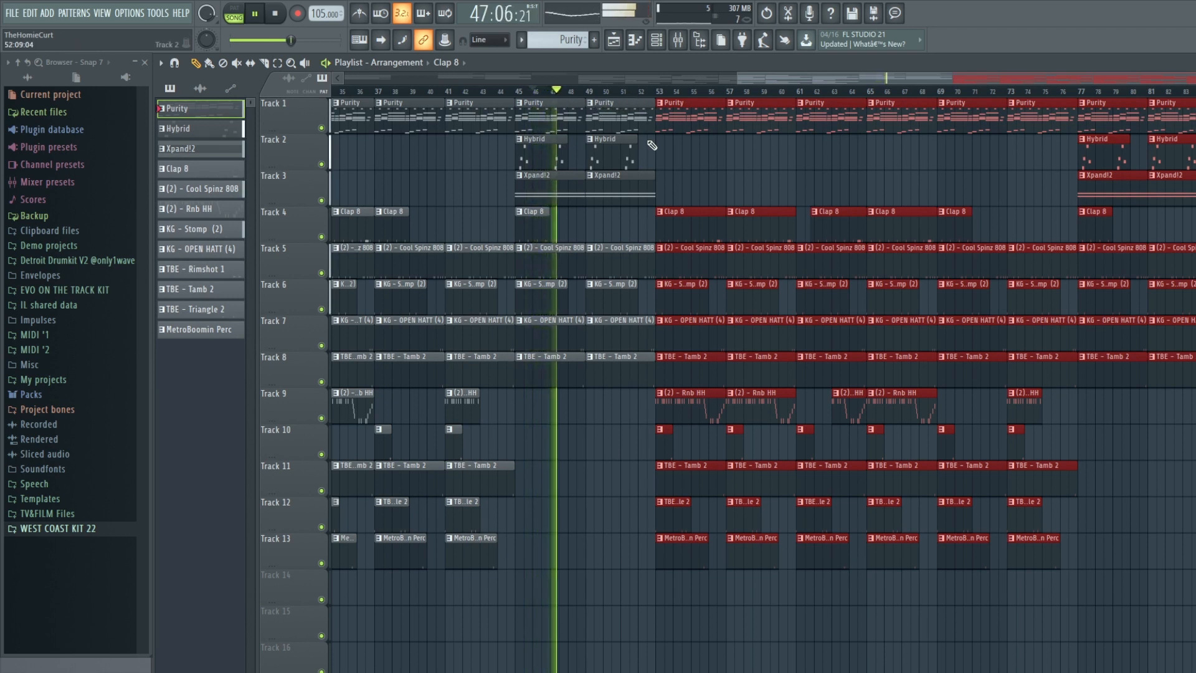
{"action": "left_click", "coordinate": [650, 96]}
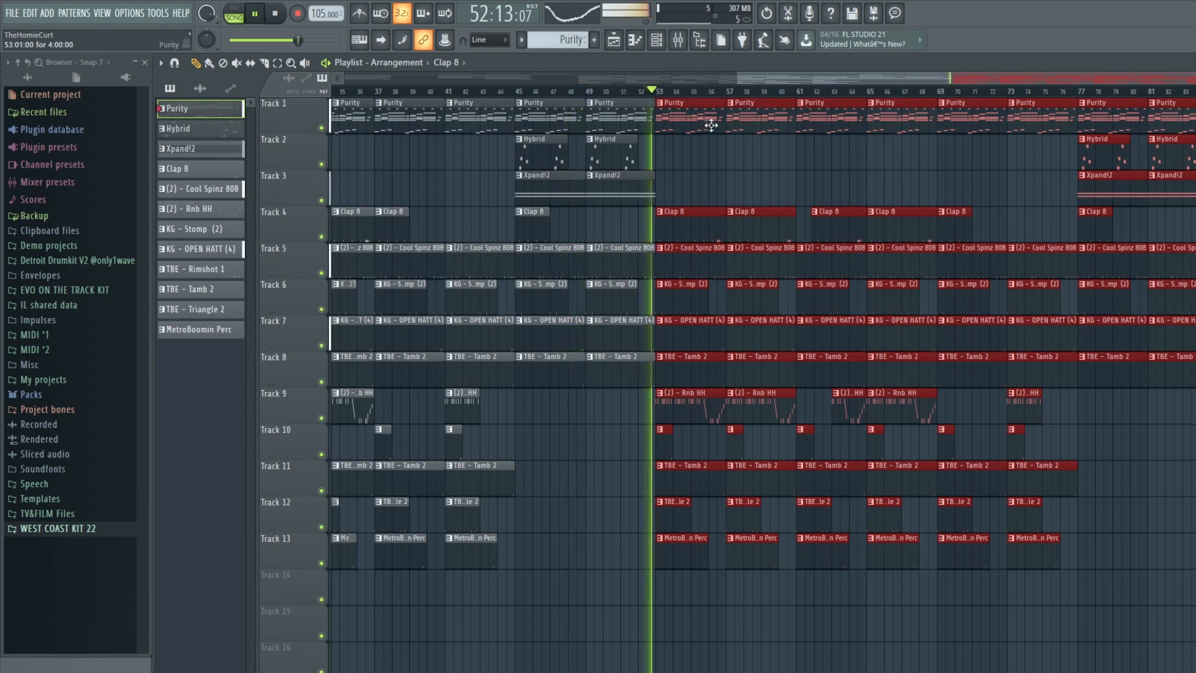
{"action": "key", "text": "space"}
Shorten the bar 57 Purity, Clap 8, Cool Spinz 808, OPEN HATT and Rnb HH clips to end one beat before bar 61.
{"action": "scroll", "coordinate": [842, 99], "scroll_direction": "up", "scroll_amount": 4}
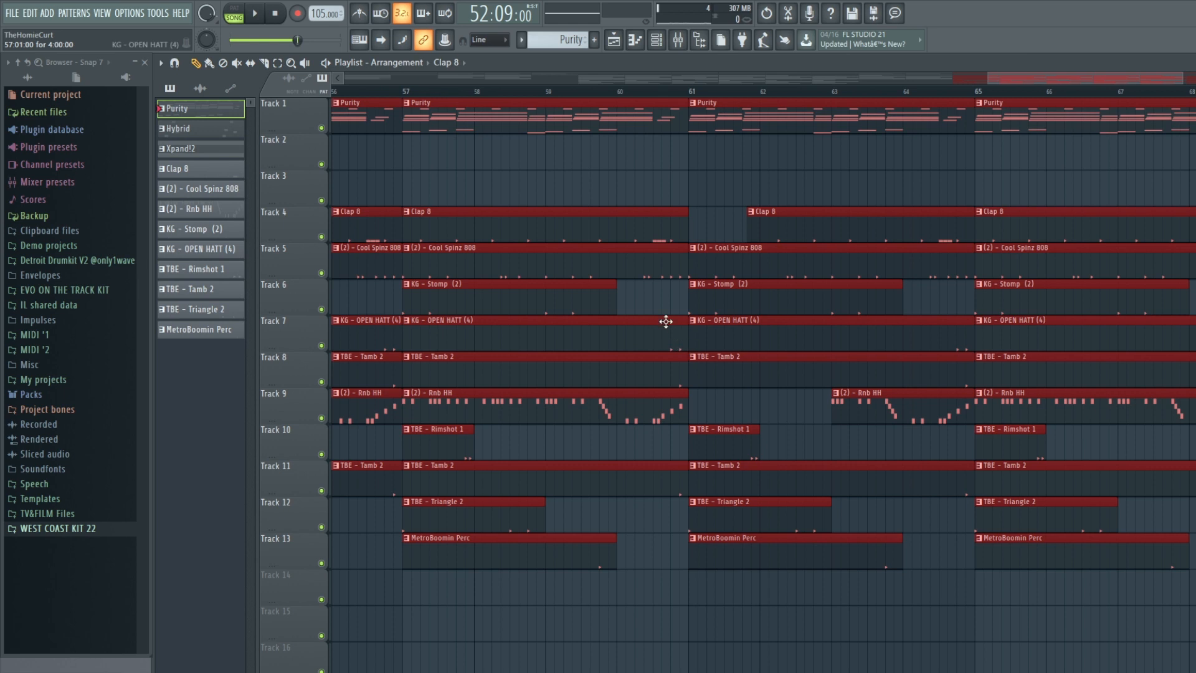
{"action": "left_click_drag", "start_coordinate": [657, 329], "coordinate": [648, 115]}
{"action": "scroll", "coordinate": [681, 93], "scroll_direction": "up", "scroll_amount": 4}
{"action": "scroll", "coordinate": [670, 176], "scroll_direction": "down", "scroll_amount": 4}
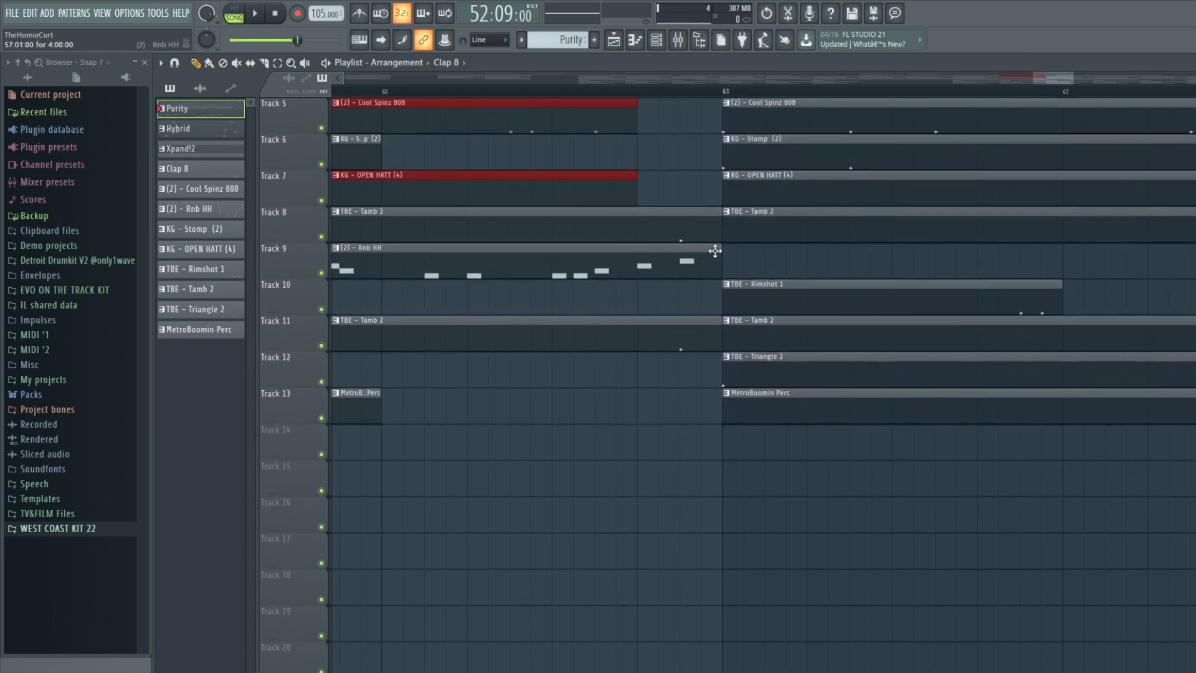
{"action": "left_click", "coordinate": [715, 251]}
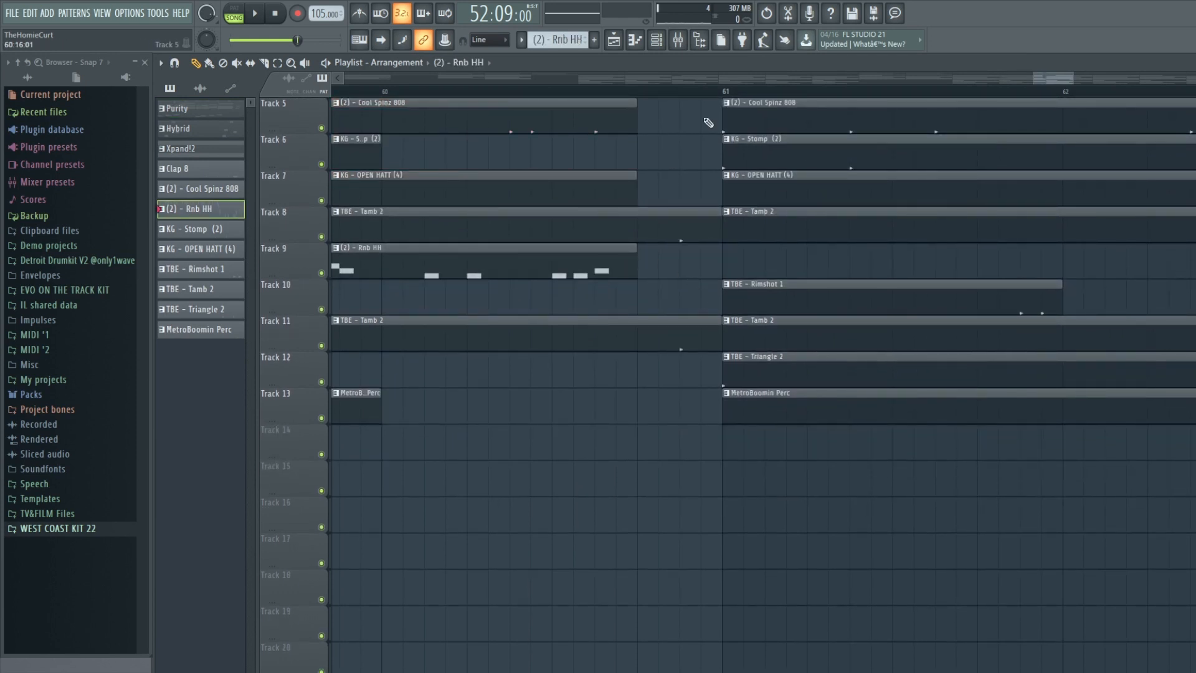
{"action": "scroll", "coordinate": [715, 92], "scroll_direction": "down", "scroll_amount": 6}
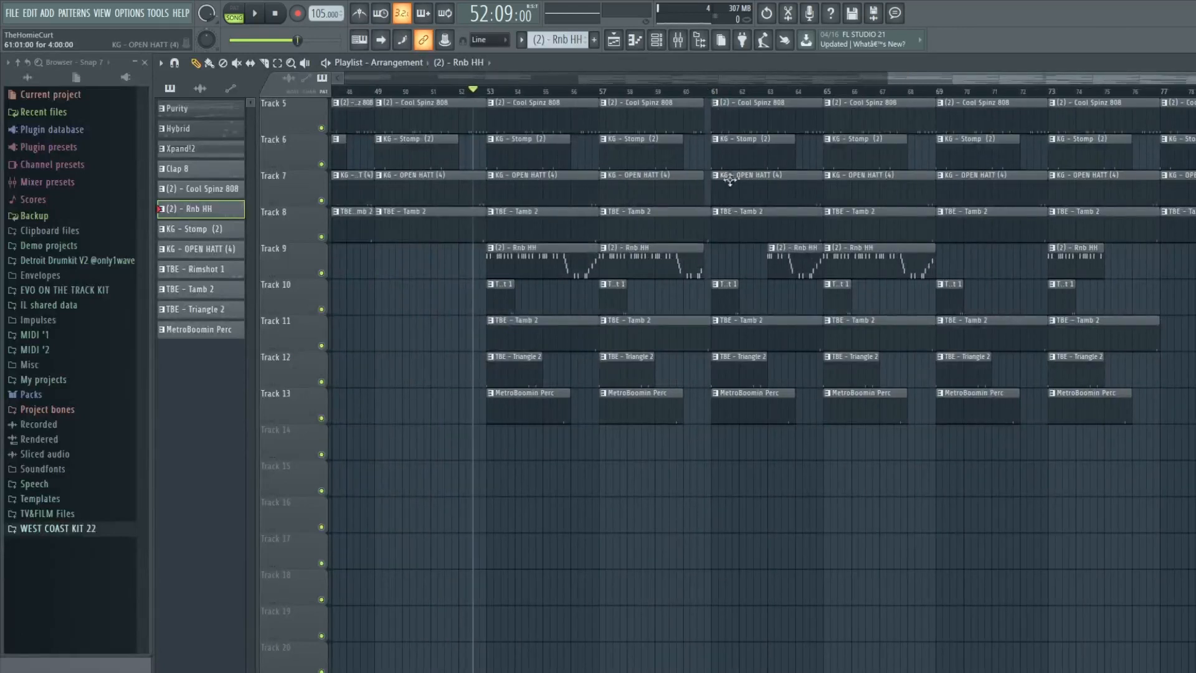
Extend the start of the Clap 8 clip on track 4 back to bar 61.
{"action": "scroll", "coordinate": [723, 181], "scroll_direction": "up", "scroll_amount": 4}
{"action": "left_click_drag", "start_coordinate": [925, 80], "coordinate": [1001, 80]}
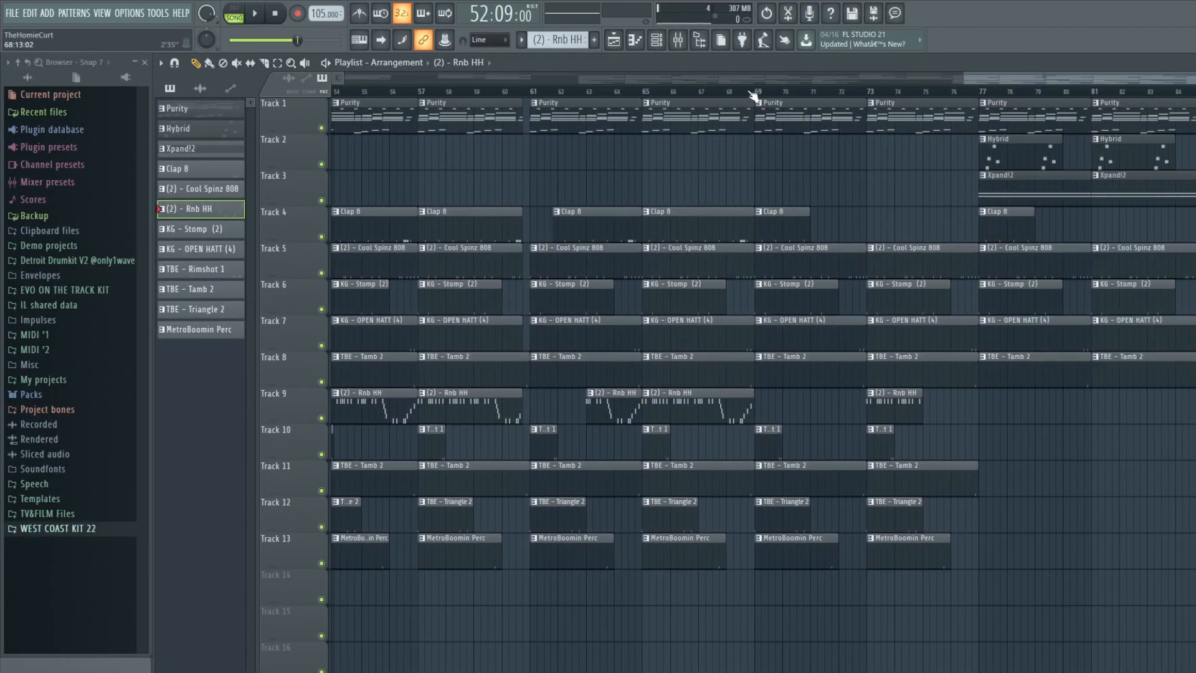
{"action": "scroll", "coordinate": [529, 93], "scroll_direction": "up", "scroll_amount": 5}
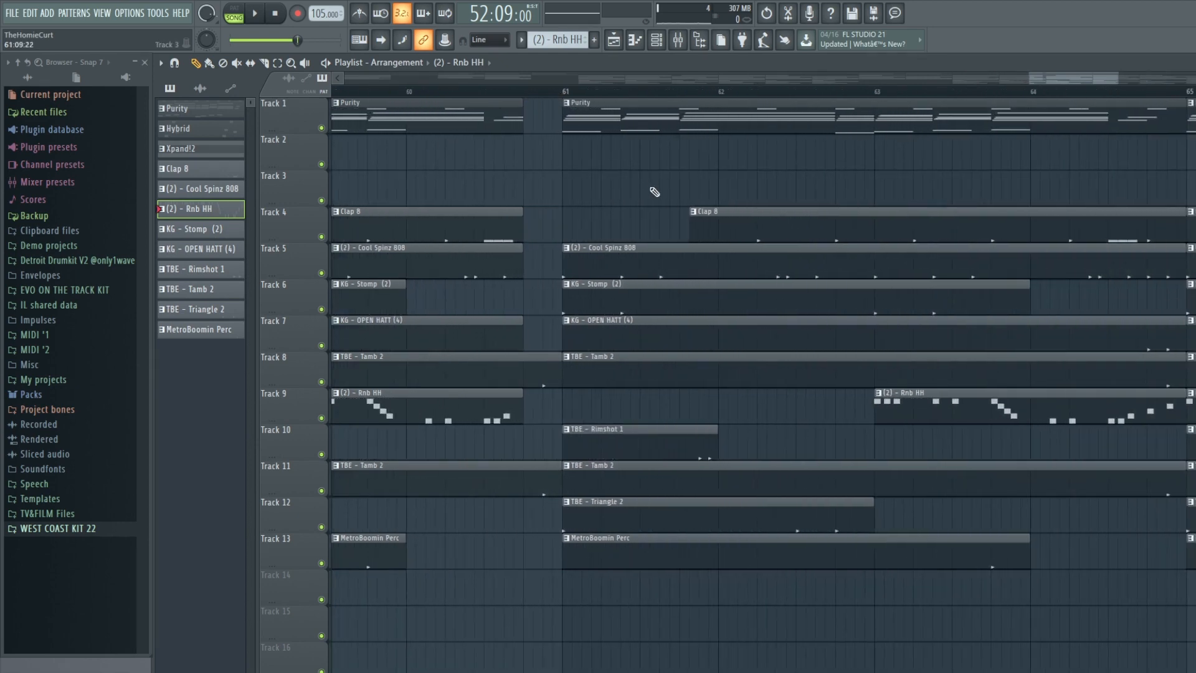
{"action": "left_click_drag", "start_coordinate": [674, 221], "coordinate": [556, 221]}
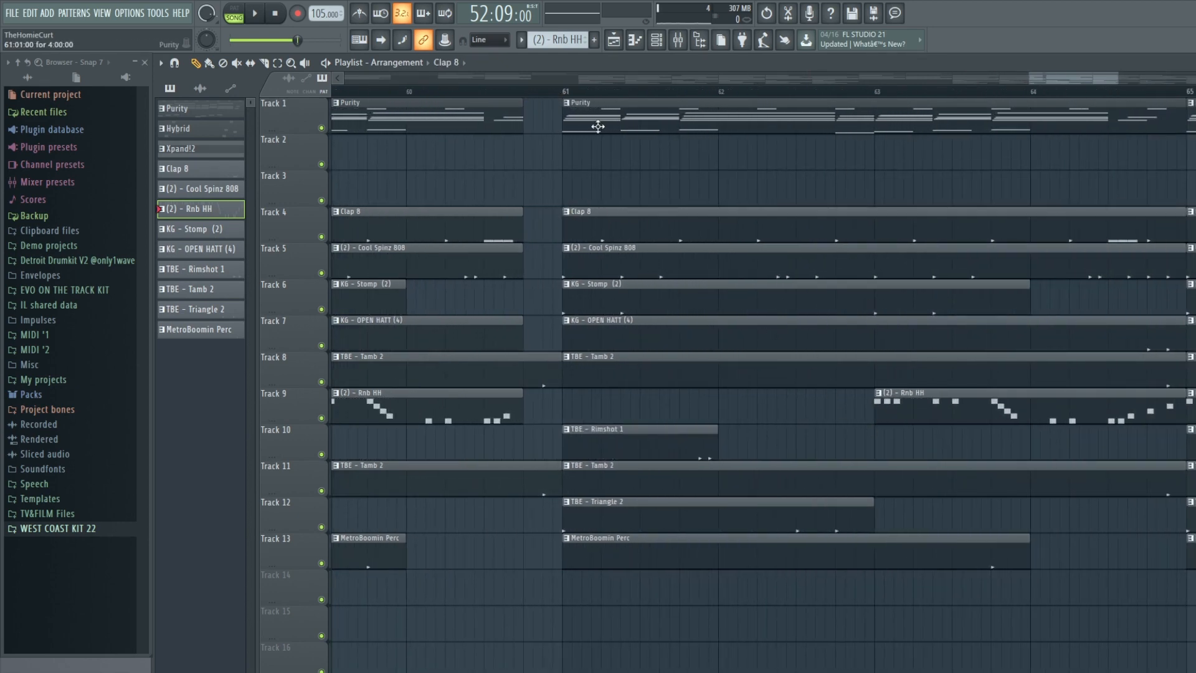
Play the arrangement from the end of bar 59 through the gap before bar 61 into bar 63.
{"action": "scroll", "coordinate": [642, 98], "scroll_direction": "down", "scroll_amount": 5}
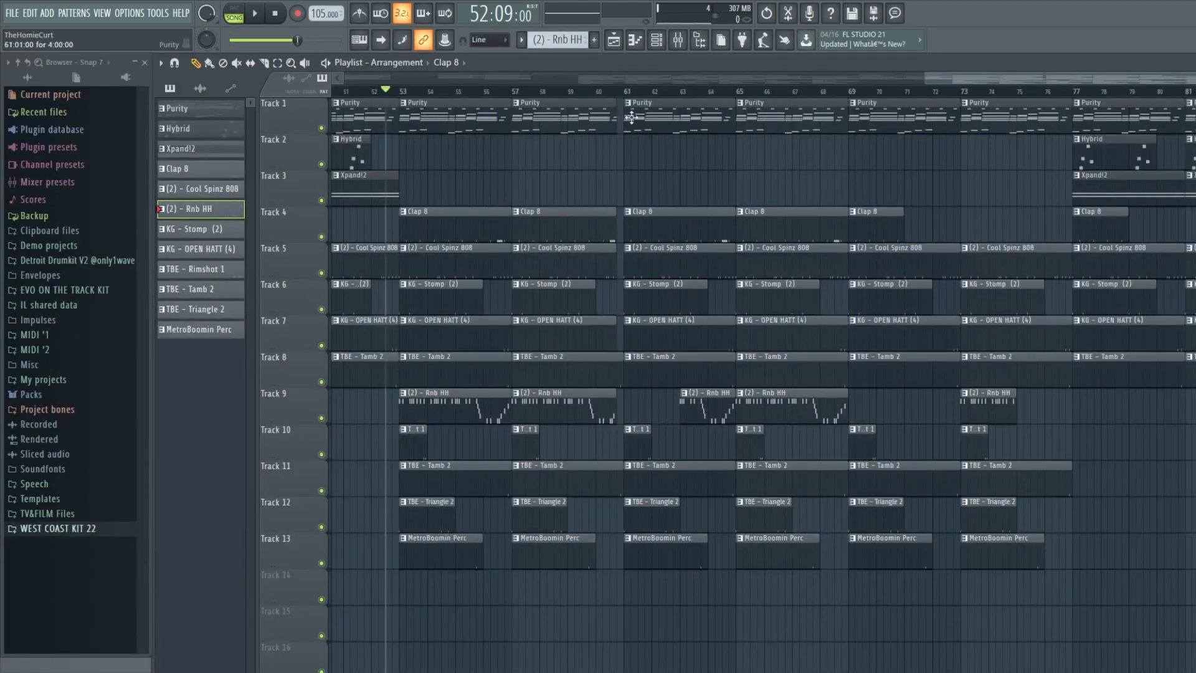
{"action": "key", "text": "space"}
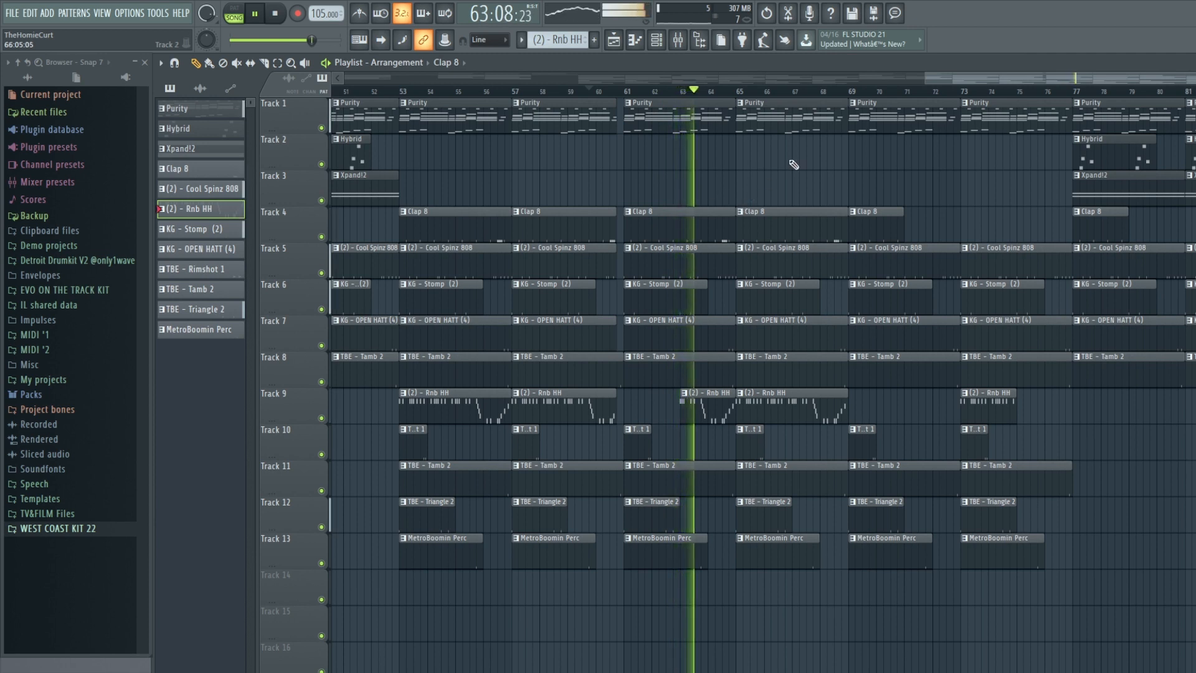
{"action": "key", "text": "space"}
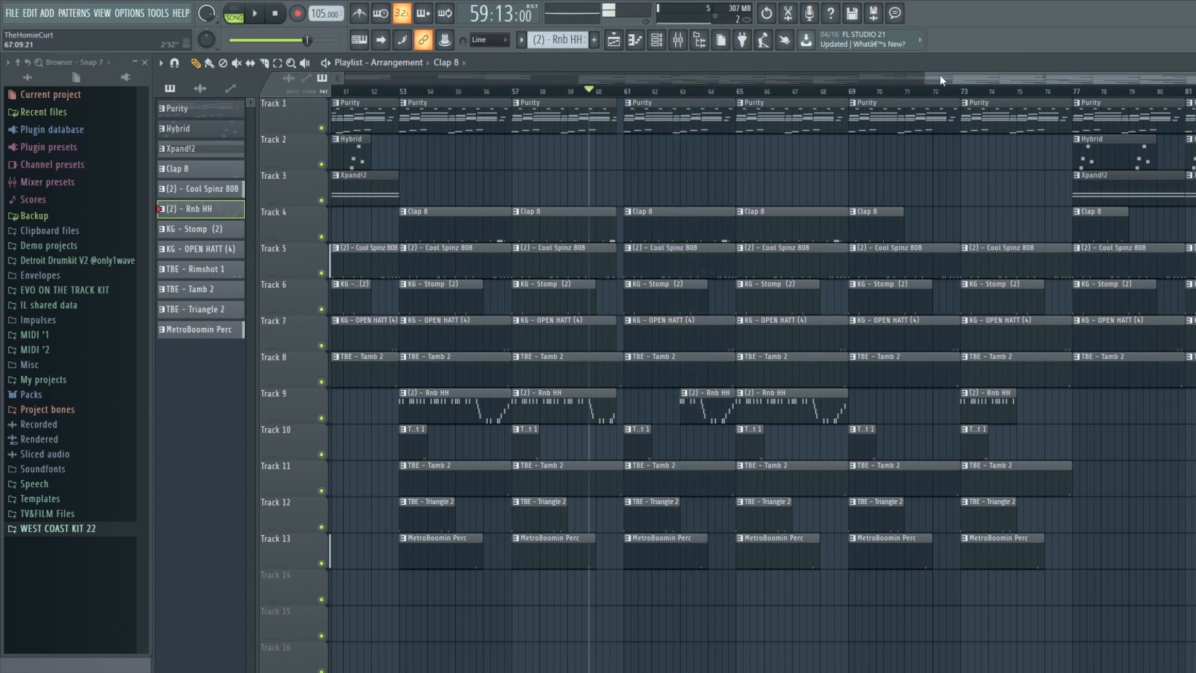
Shorten the bar 65 Purity, Clap 8, Cool Spinz 808, OPEN HATT and Rnb HH clips to one beat before bar 69, and track 8's Tamb 2 by one step.
{"action": "left_click_drag", "start_coordinate": [969, 78], "coordinate": [986, 80]}
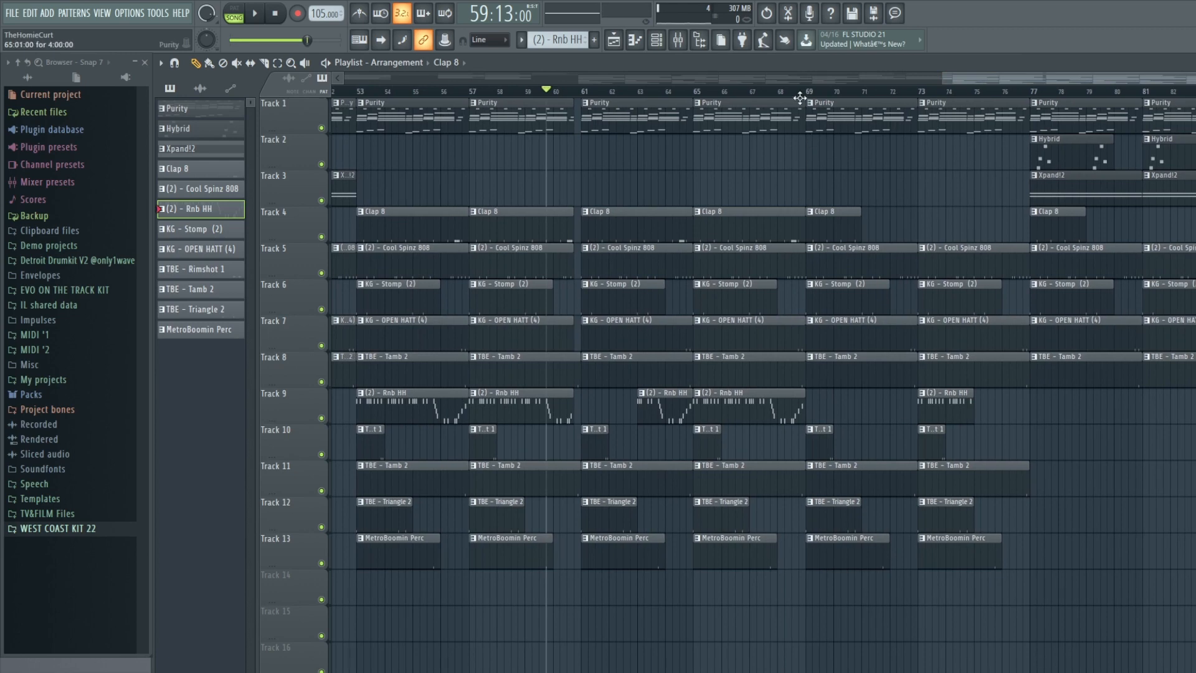
{"action": "scroll", "coordinate": [800, 97], "scroll_direction": "up", "scroll_amount": 4}
{"action": "left_click_drag", "start_coordinate": [788, 430], "coordinate": [801, 74]}
{"action": "scroll", "coordinate": [796, 92], "scroll_direction": "up", "scroll_amount": 5}
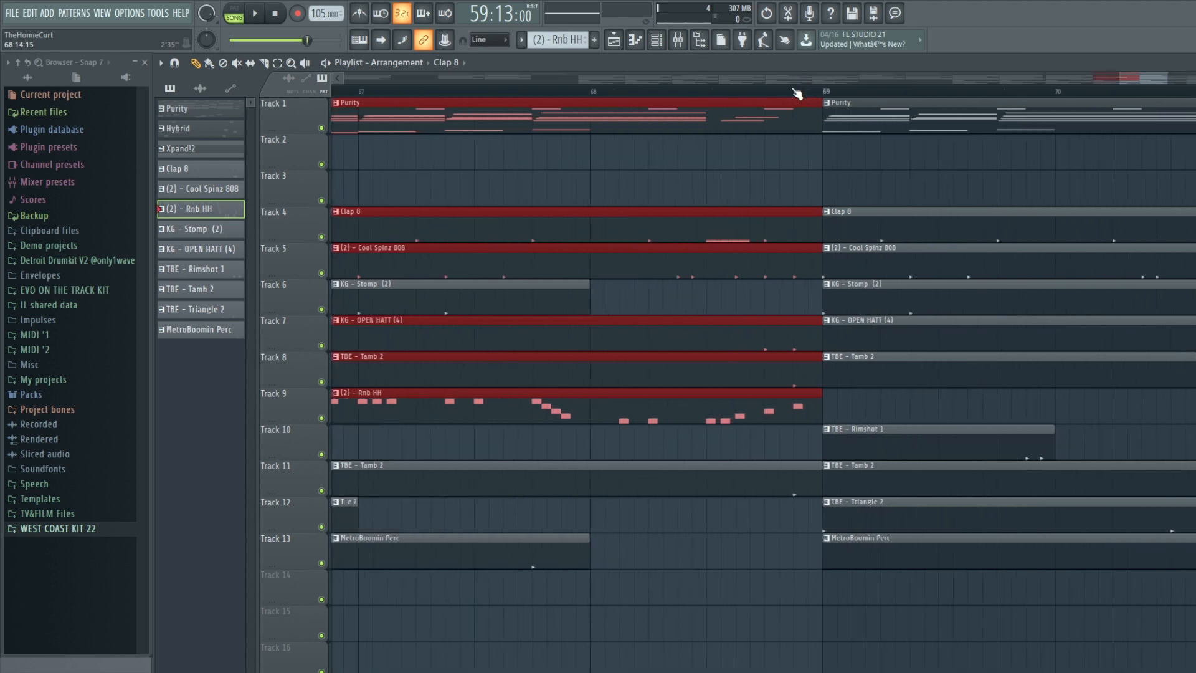
{"action": "left_click_drag", "start_coordinate": [849, 106], "coordinate": [736, 103]}
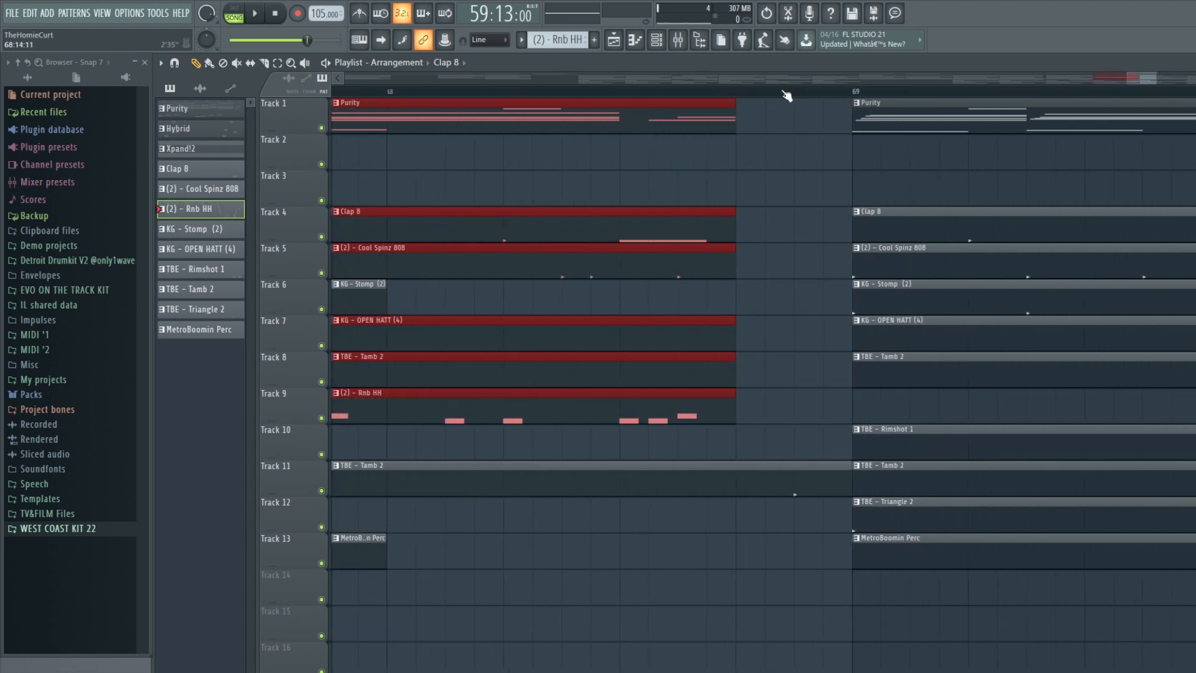
{"action": "left_click", "coordinate": [776, 308]}
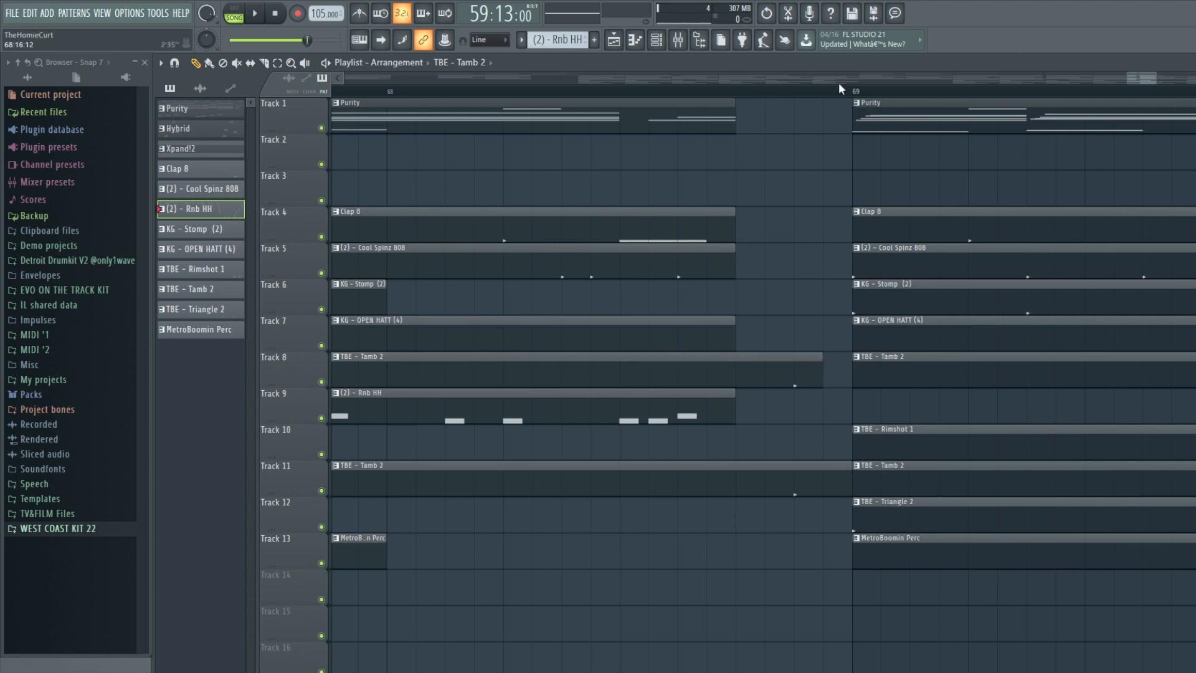
{"action": "scroll", "coordinate": [841, 93], "scroll_direction": "down", "scroll_amount": 8}
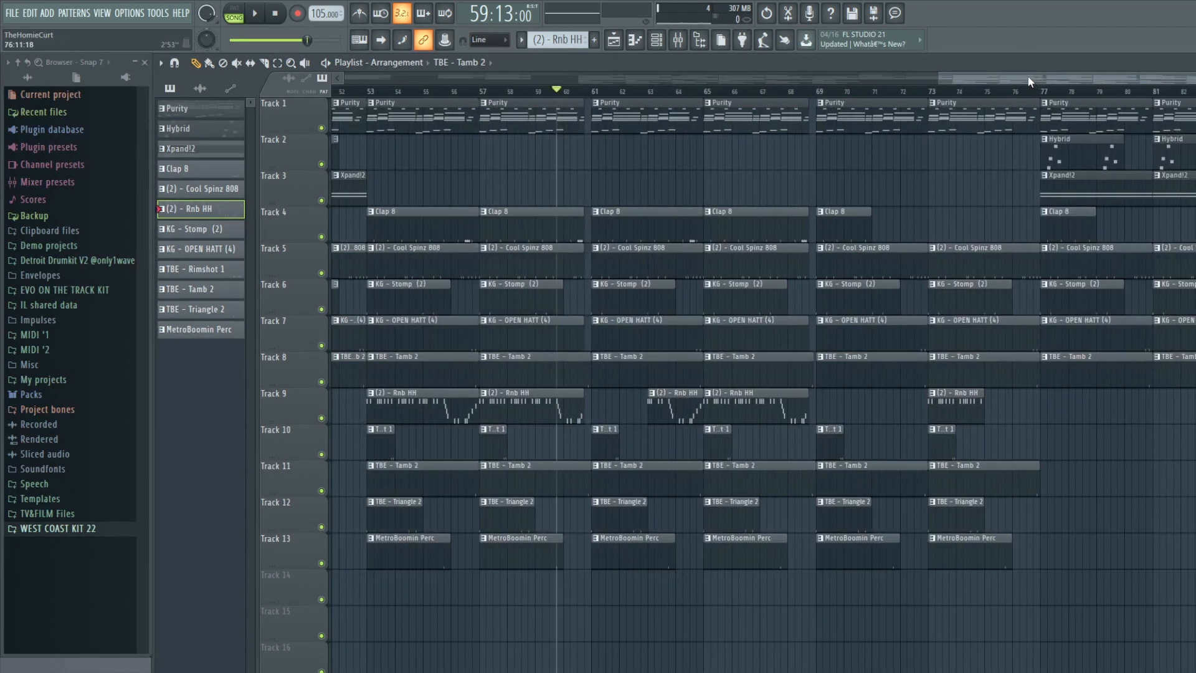
Play the arrangement from bar 68 through the gap before bar 69 into bar 73.
{"action": "scroll", "coordinate": [903, 155], "scroll_direction": "up", "scroll_amount": 4}
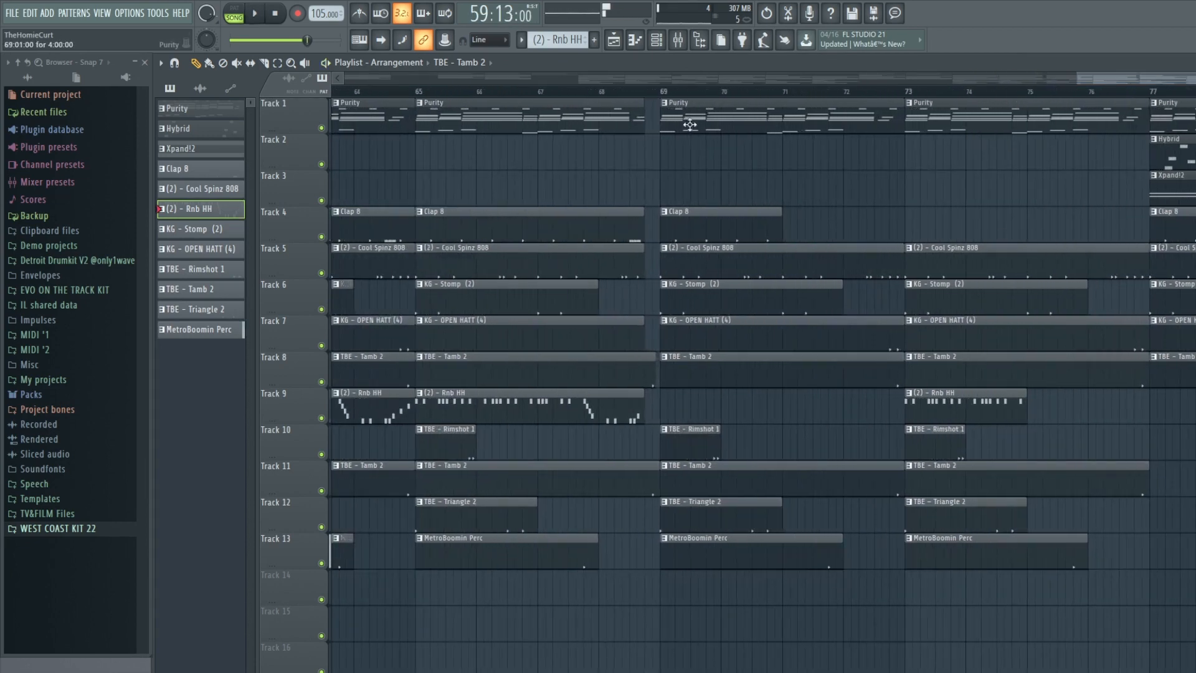
{"action": "left_click", "coordinate": [631, 92]}
{"action": "key", "text": "space"}
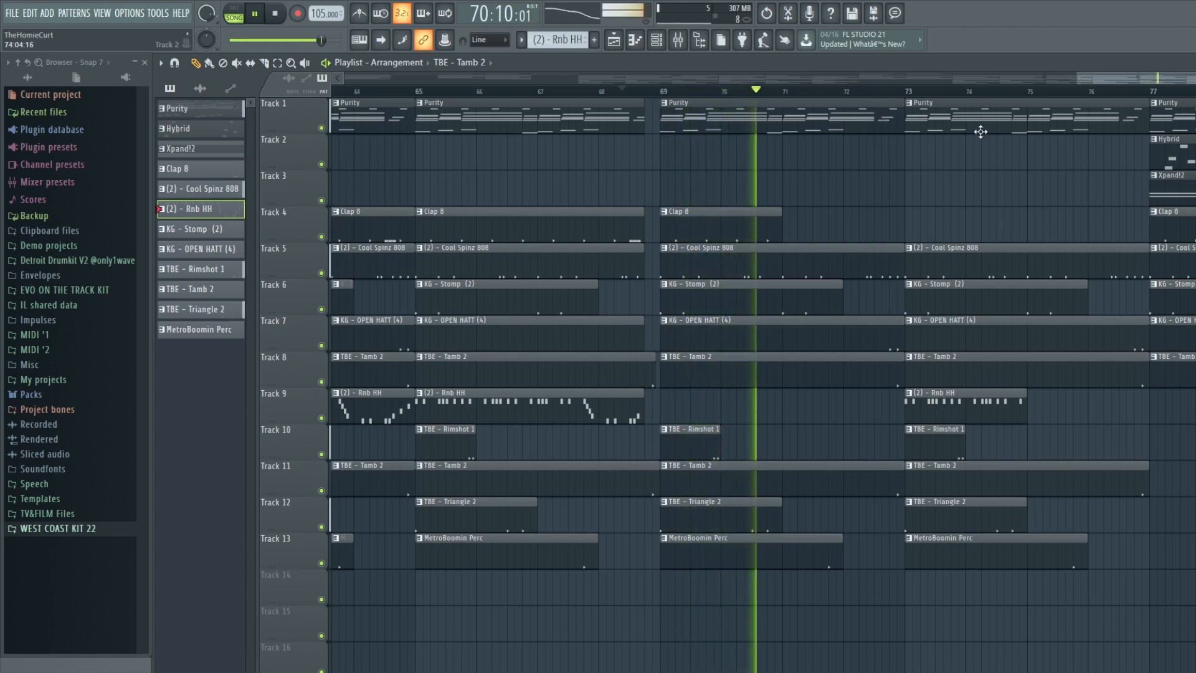
{"action": "left_click_drag", "start_coordinate": [1114, 81], "coordinate": [1145, 81]}
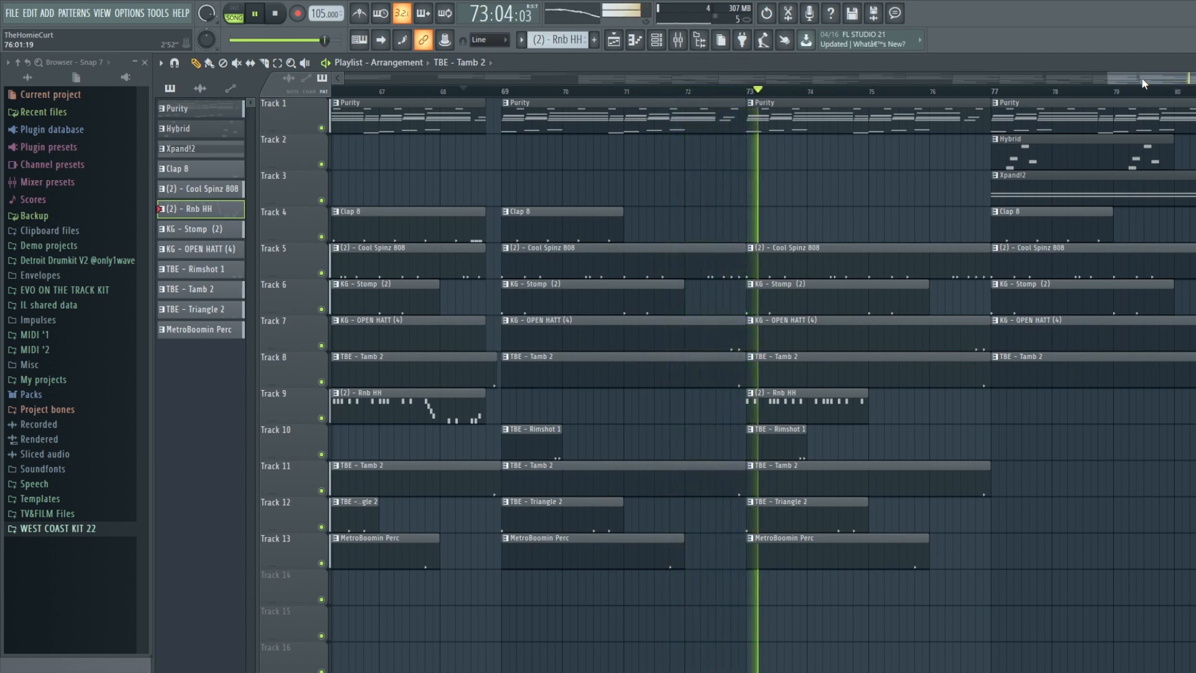
{"action": "key", "text": "space"}
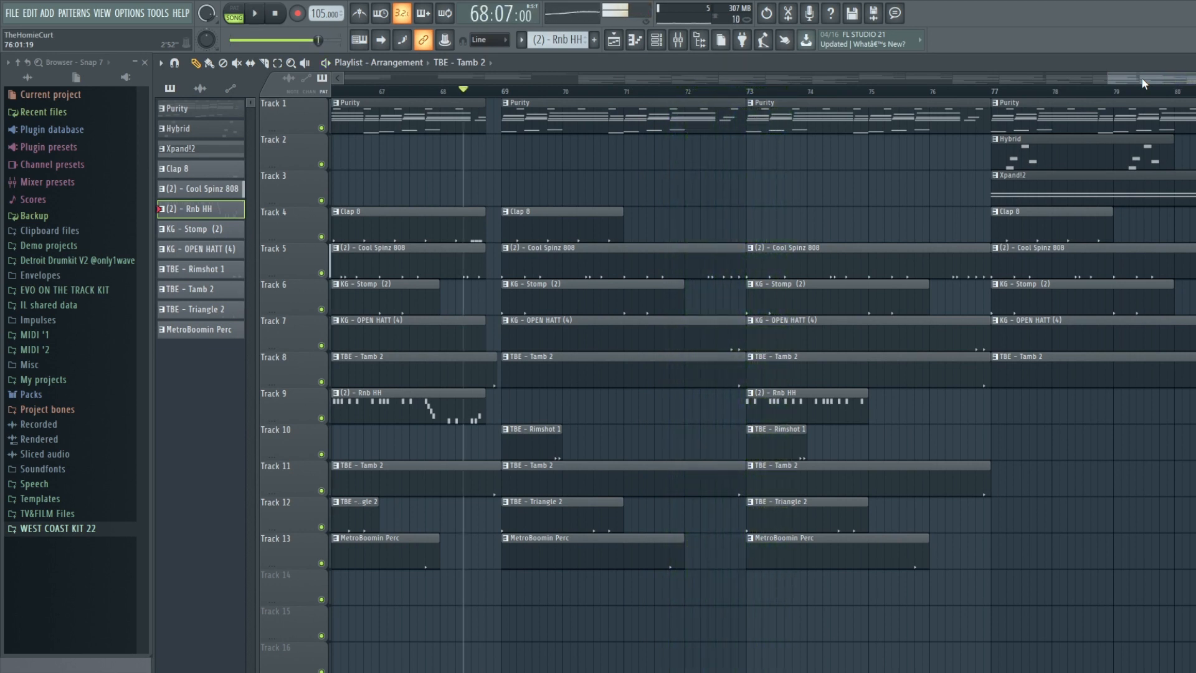
Duplicate the bar 77 Cool Spinz 808 clip to bar 81 and delete the bar 77 Clap 8 clip.
{"action": "scroll", "coordinate": [1163, 87], "scroll_direction": "down", "scroll_amount": 6}
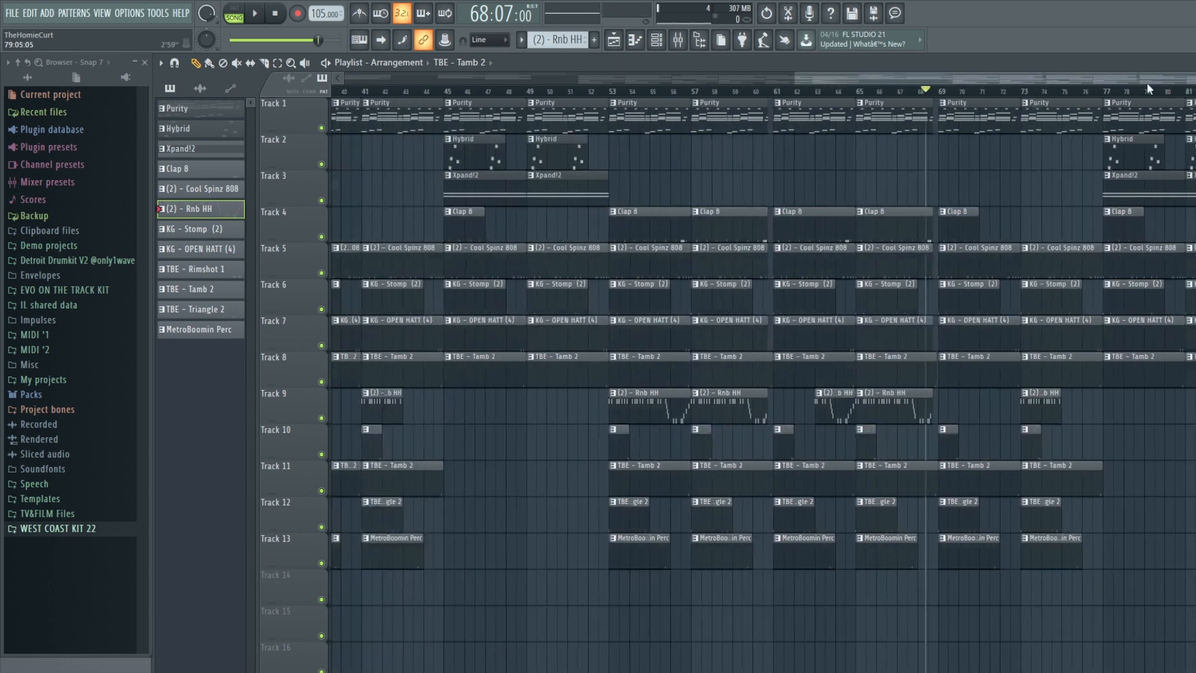
{"action": "scroll", "coordinate": [1140, 92], "scroll_direction": "up", "scroll_amount": 6}
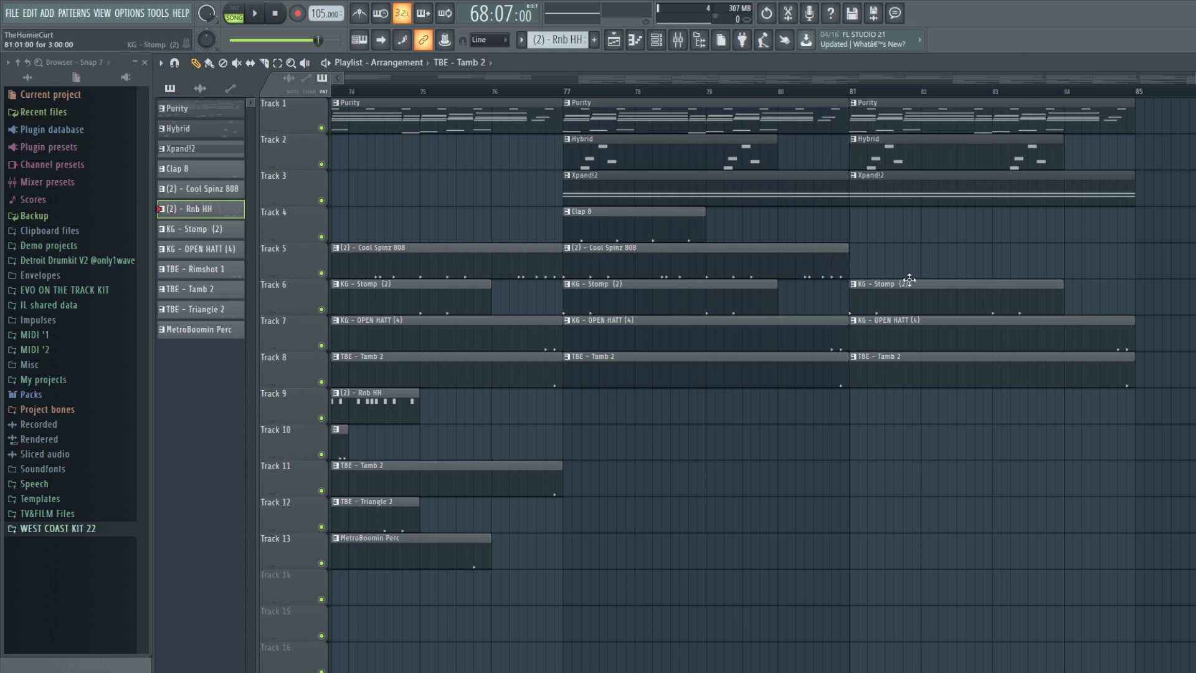
{"action": "key", "text": "ctrl+b"}
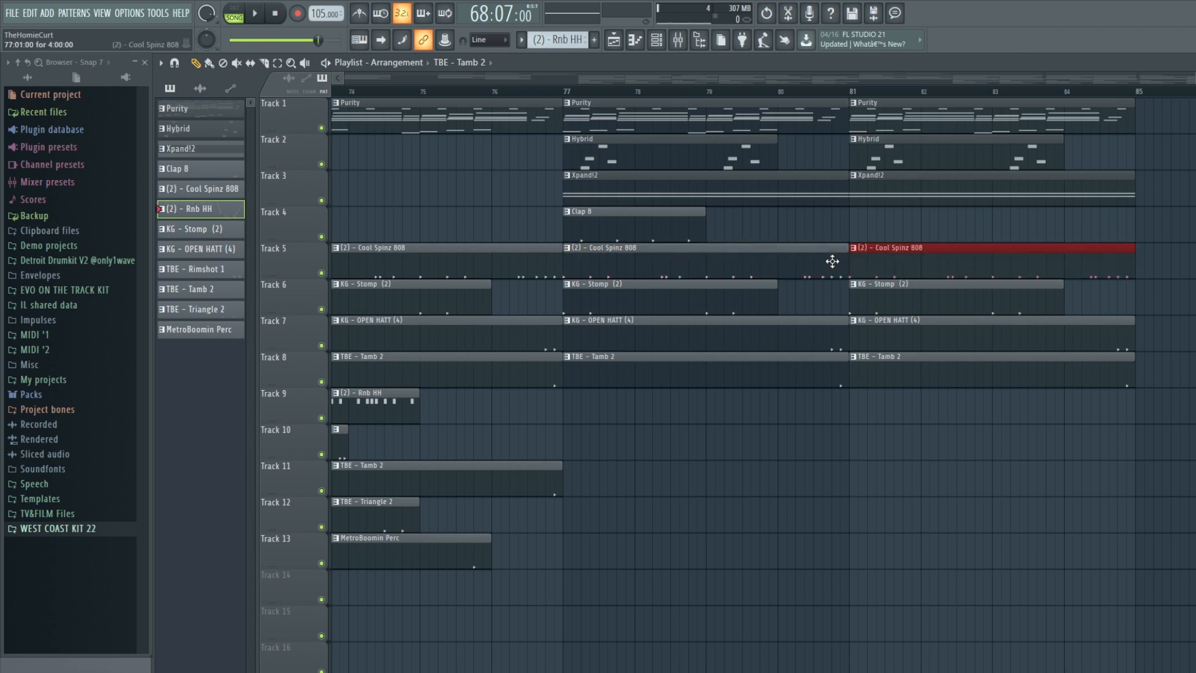
{"action": "right_click", "coordinate": [666, 232]}
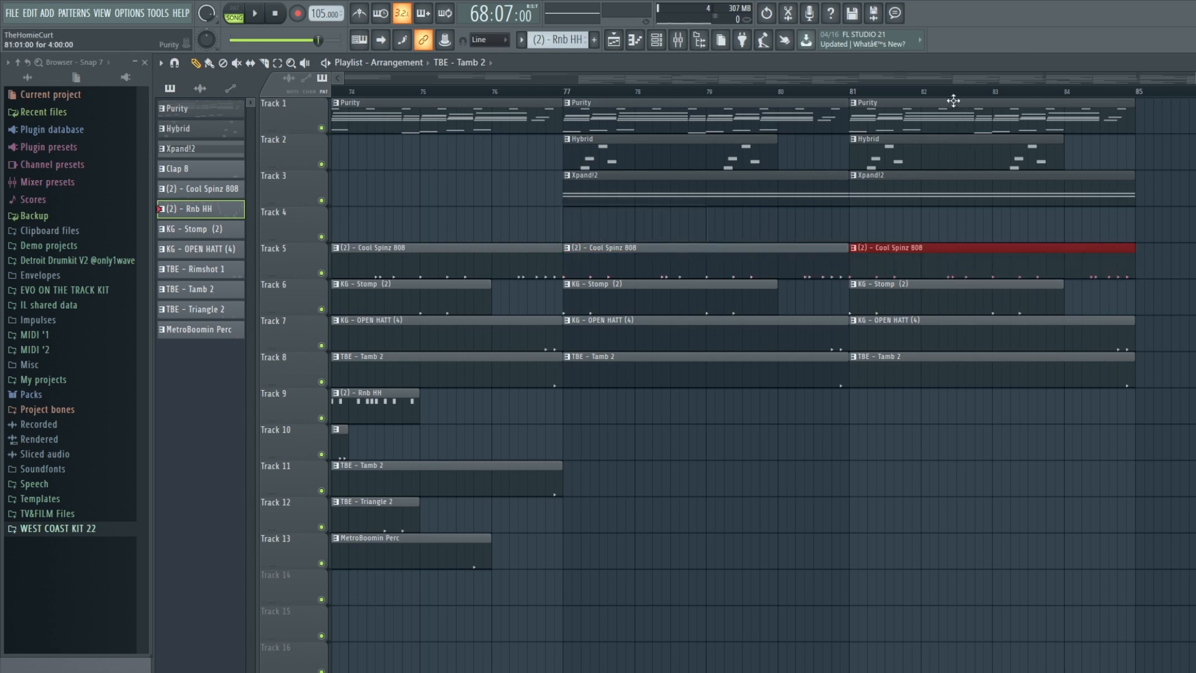
Play the arrangement from bar 68 into bar 72, and from bar 75 into the section starting at bar 77.
{"action": "scroll", "coordinate": [960, 93], "scroll_direction": "down", "scroll_amount": 6}
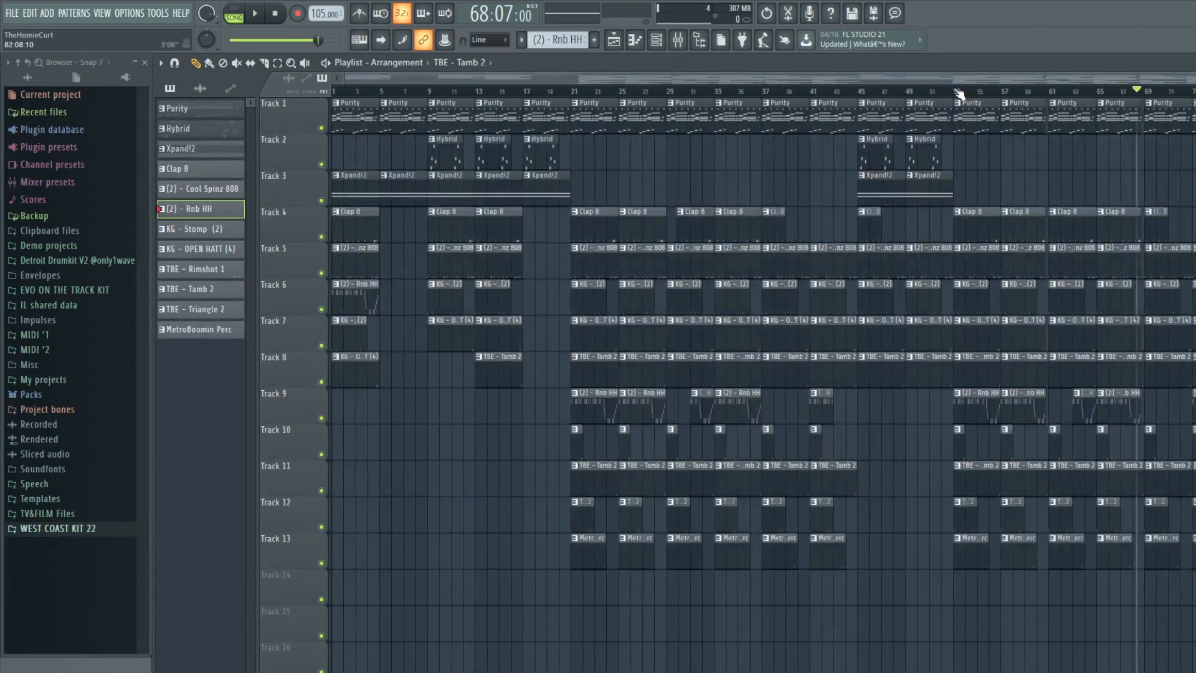
{"action": "left_click_drag", "start_coordinate": [934, 73], "coordinate": [1071, 77]}
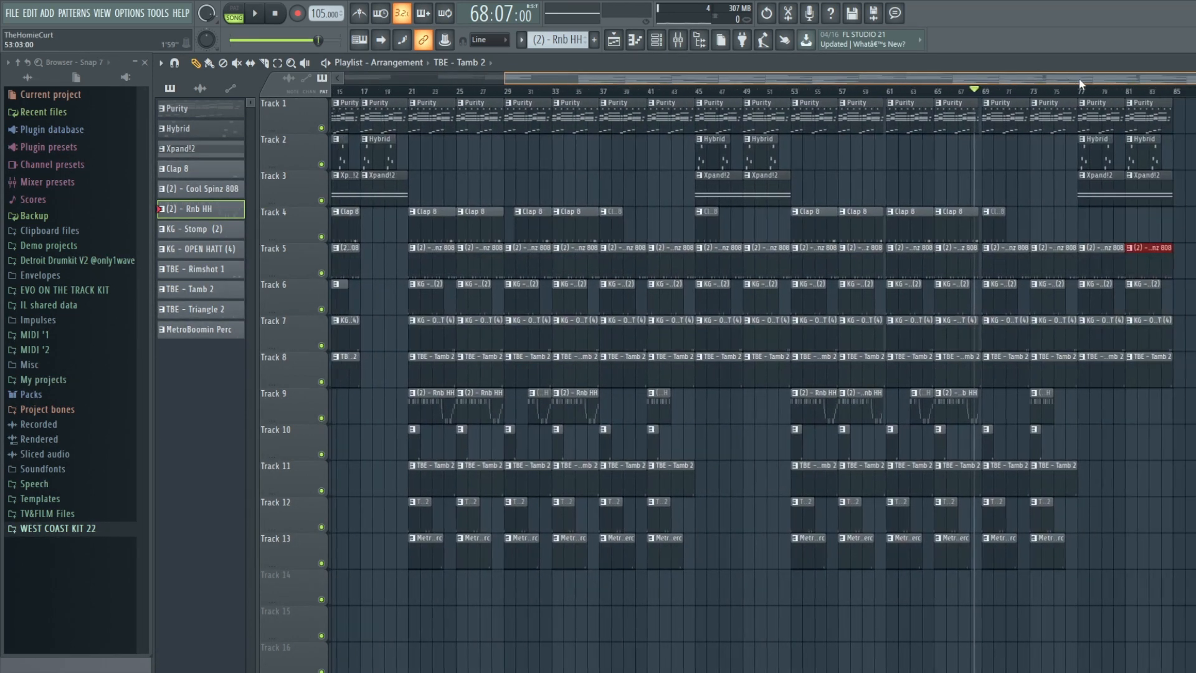
{"action": "key", "text": "space"}
{"action": "scroll", "coordinate": [1063, 96], "scroll_direction": "up", "scroll_amount": 5}
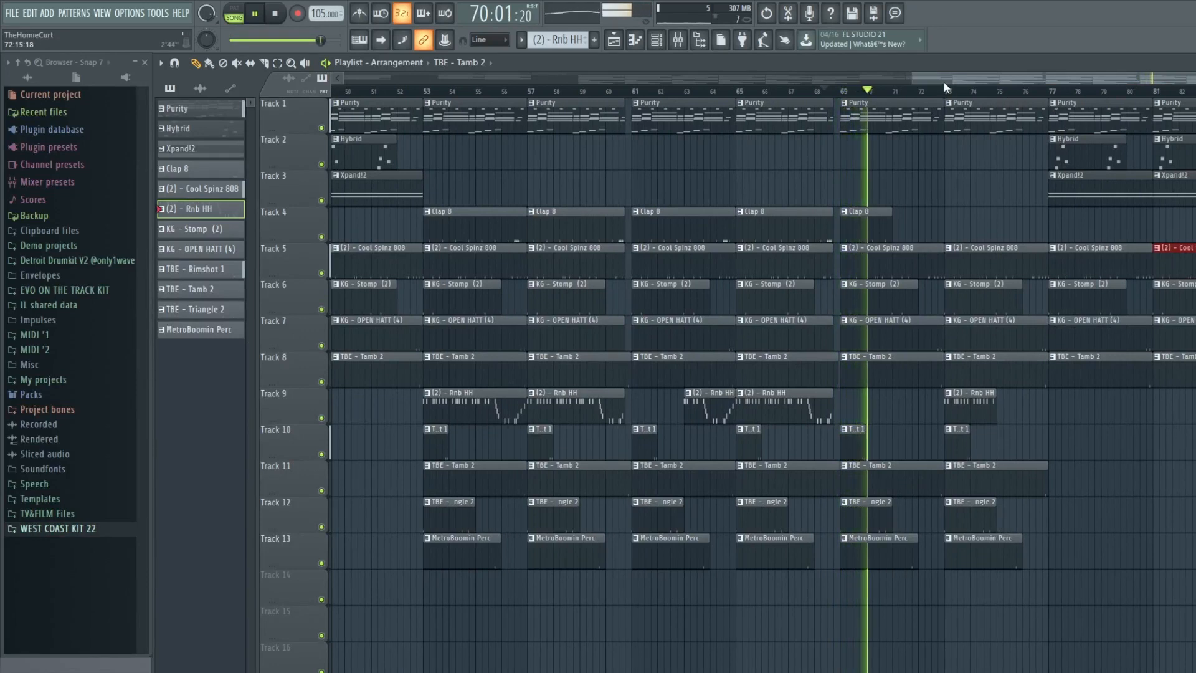
{"action": "left_click_drag", "start_coordinate": [944, 81], "coordinate": [1015, 81]}
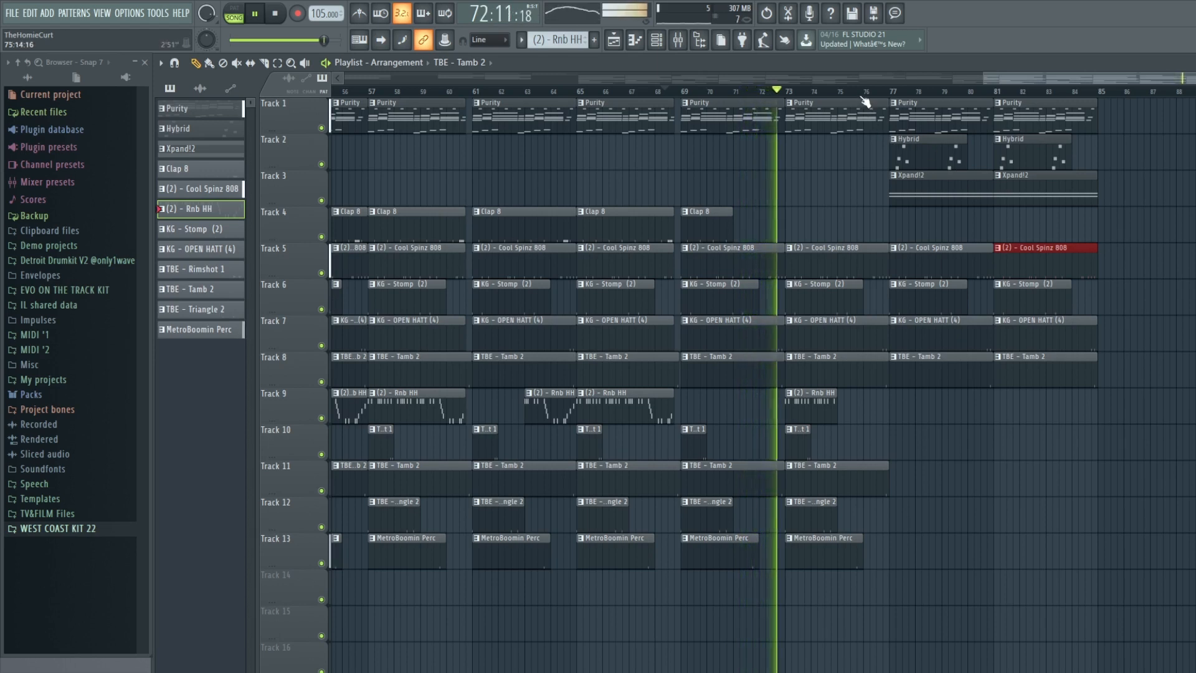
{"action": "key", "text": "space"}
{"action": "key", "text": "space"}
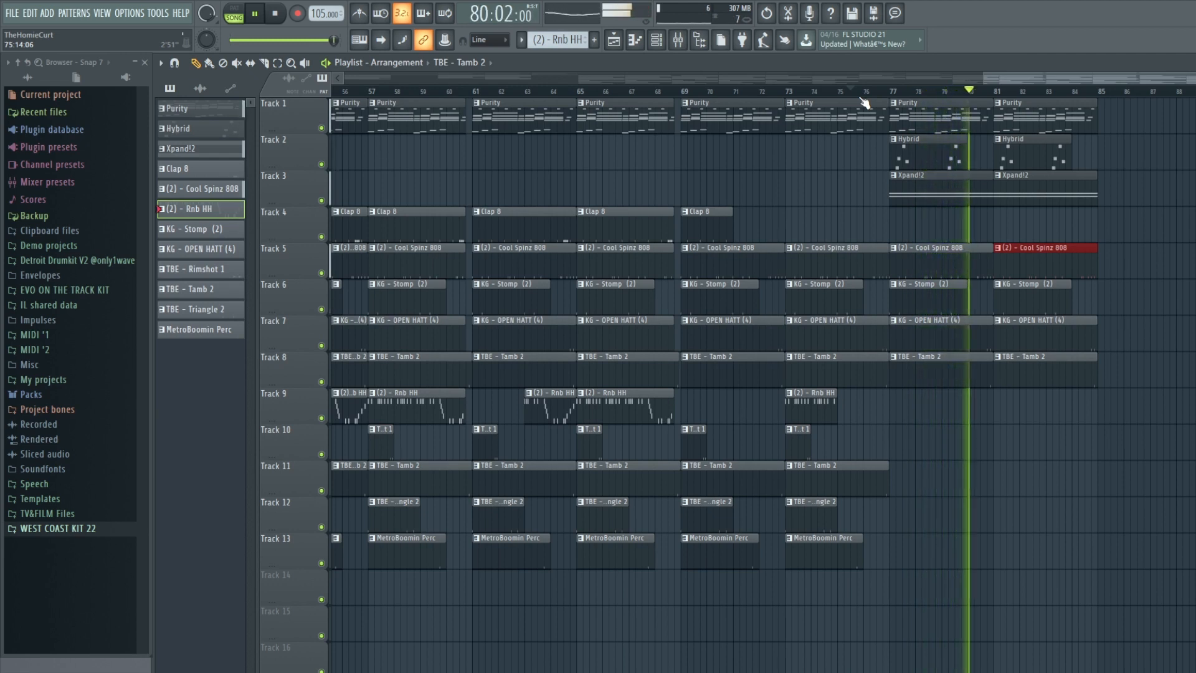
{"action": "key", "text": "space"}
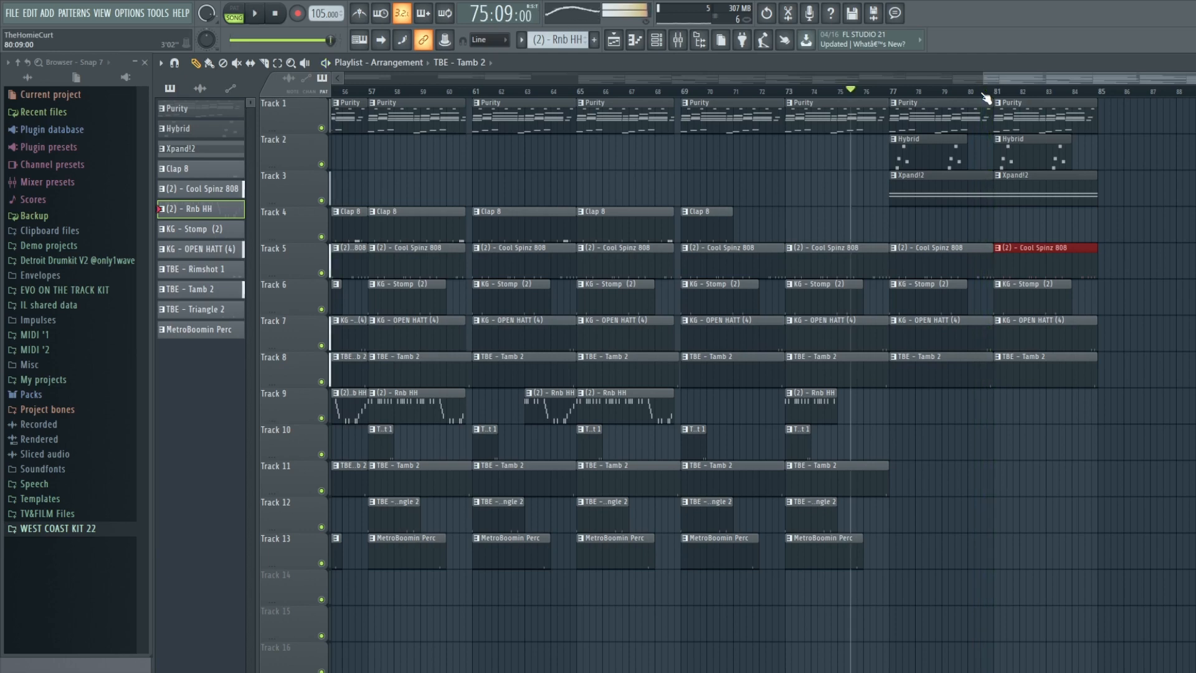
{"action": "scroll", "coordinate": [986, 98], "scroll_direction": "down", "scroll_amount": 5}
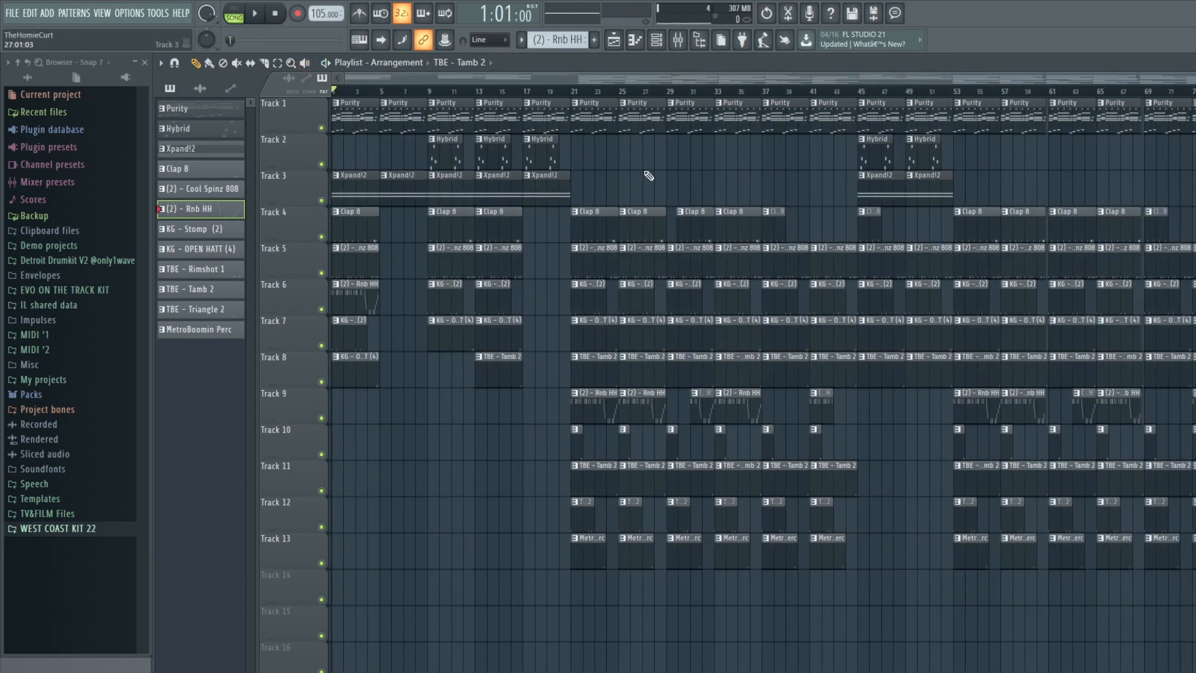
{"action": "left_click_drag", "start_coordinate": [687, 77], "coordinate": [593, 76]}
{"action": "left_click_drag", "start_coordinate": [724, 78], "coordinate": [666, 76]}
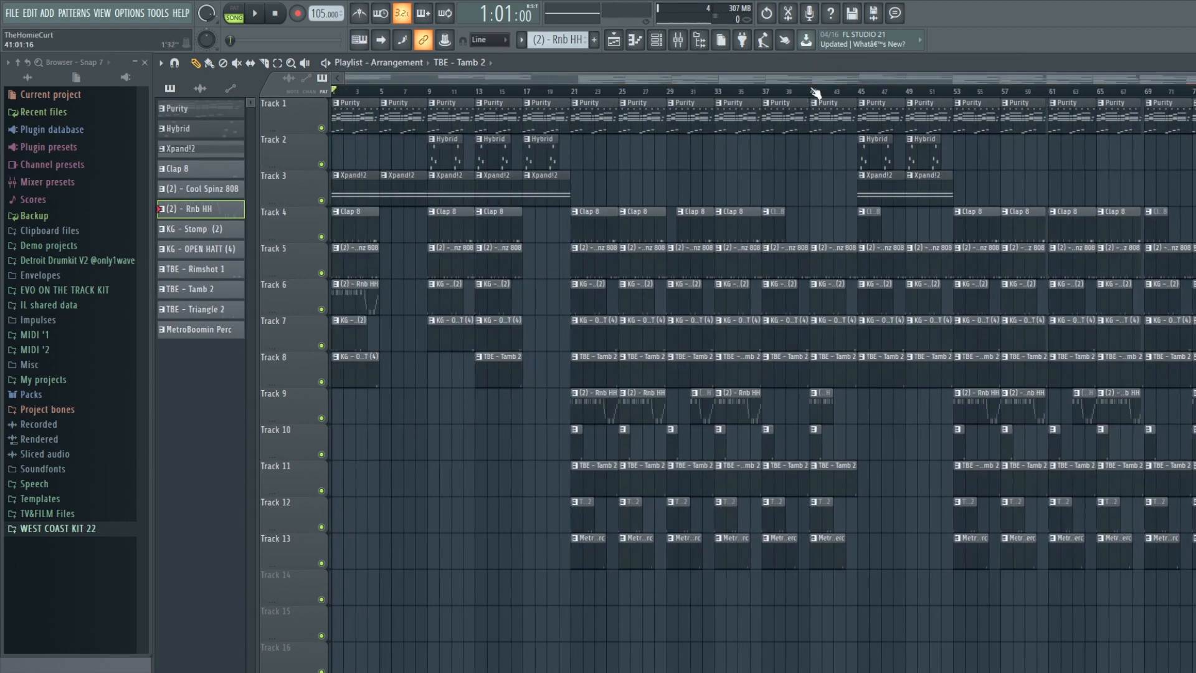